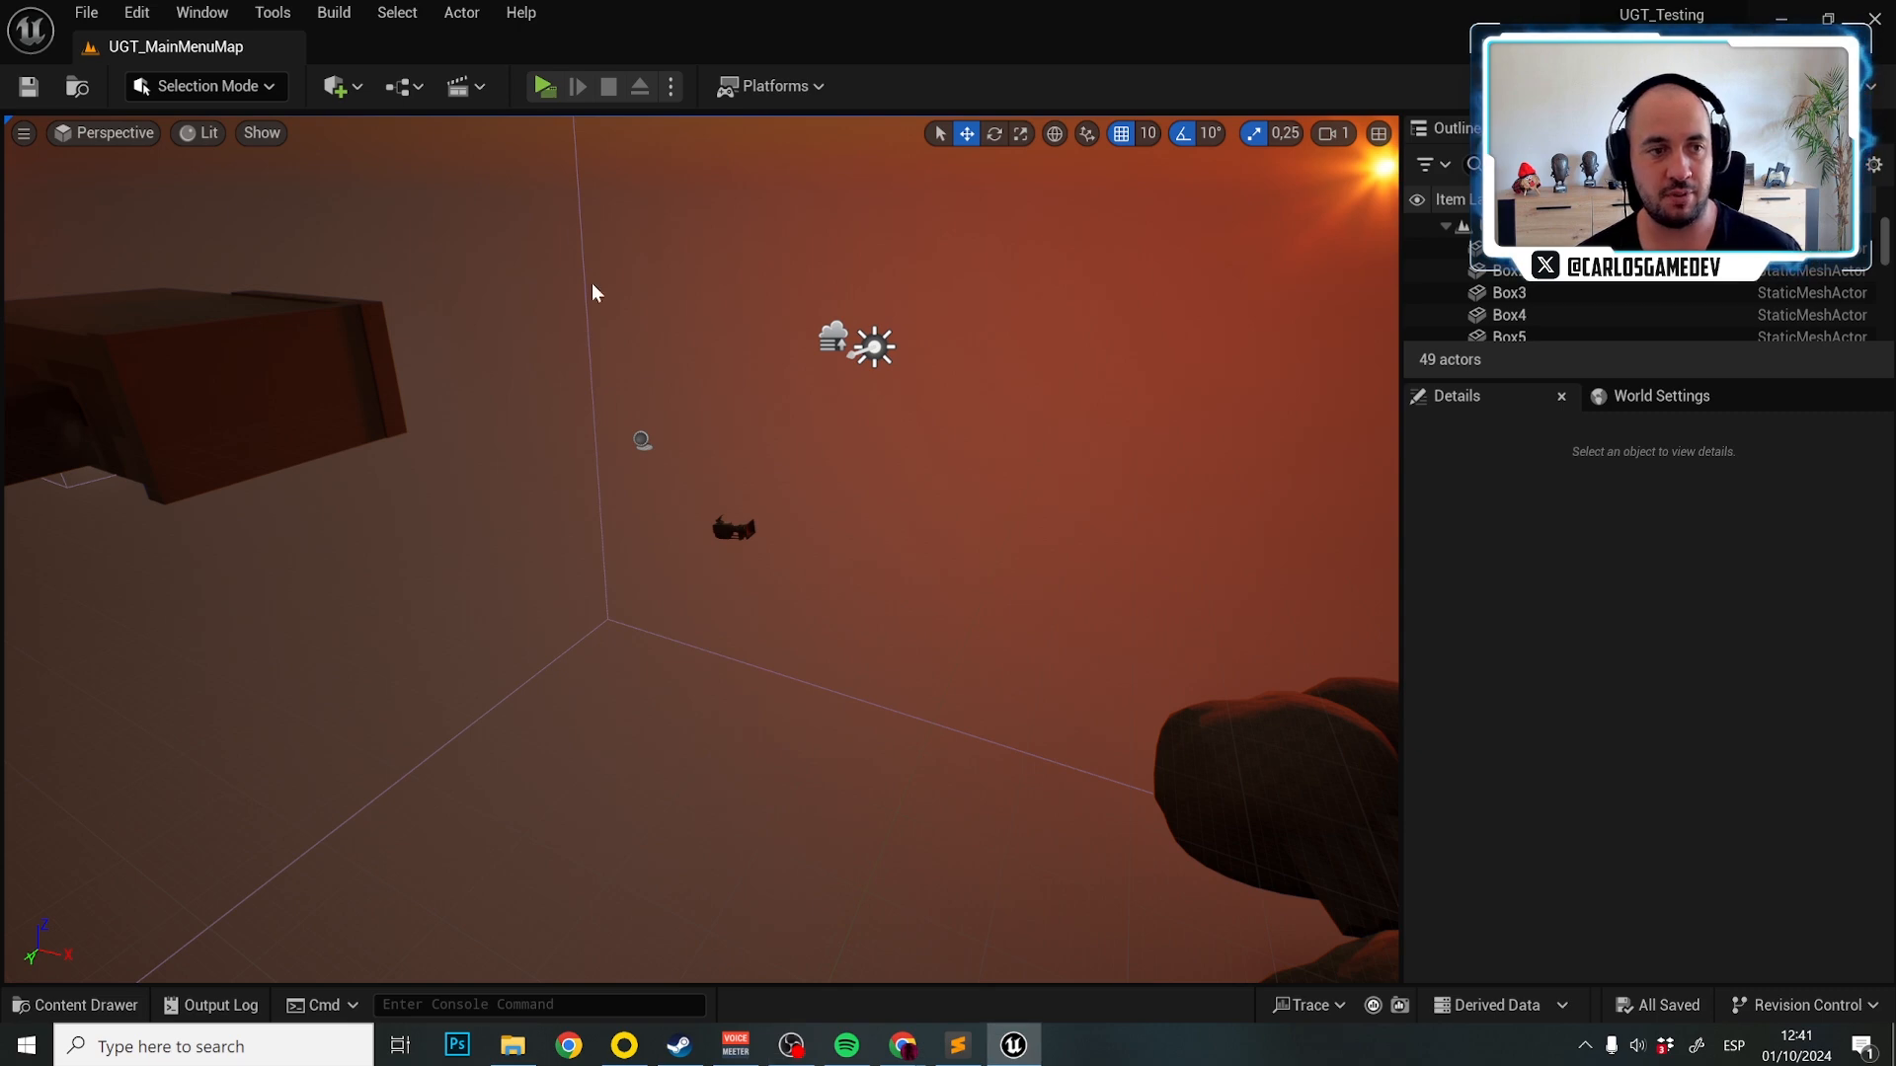
# Run the project in a preview window to view the current main menu, and stop the preview.
pyautogui.click(543, 91)
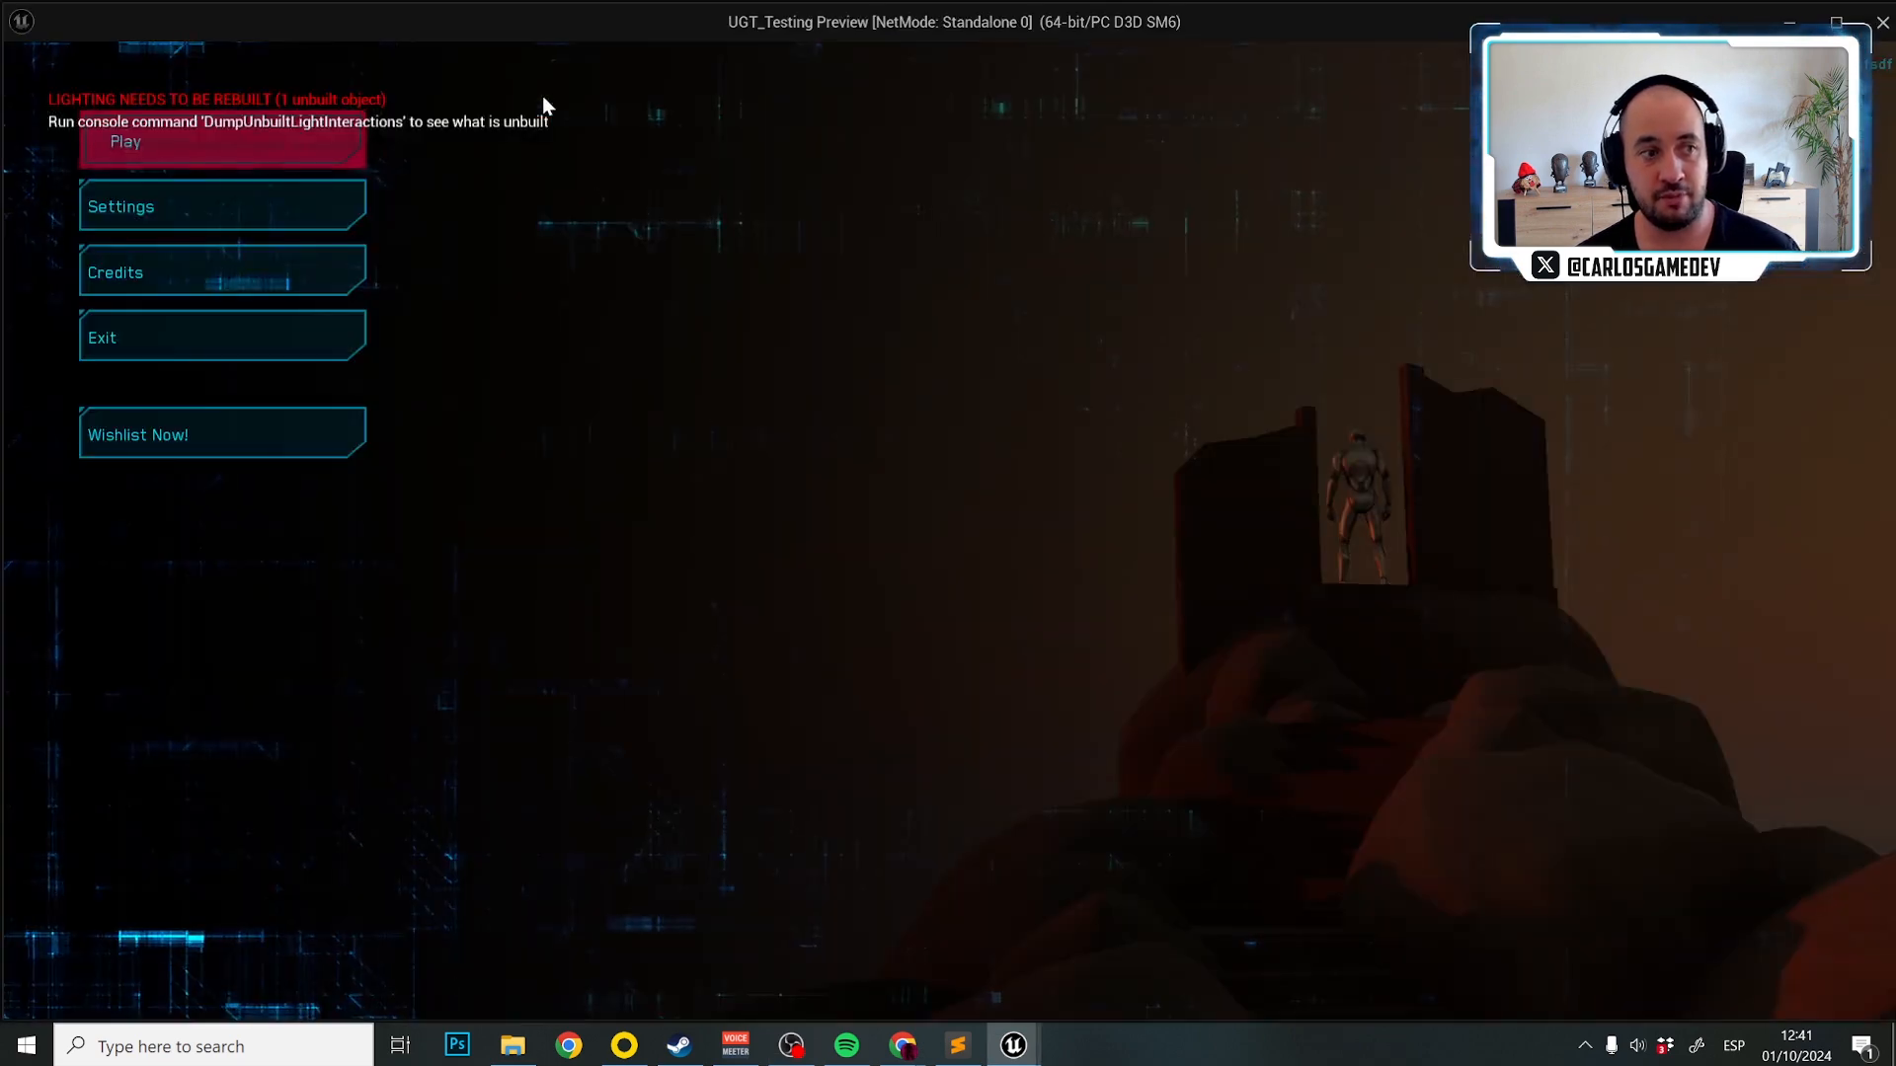
pyautogui.press('Escape')
# Open DefaultGameDataAsset from the UltraGameTemplate folder and set its UI Menus Style to Minimalistic-ButtonsStyleDataAsset.
pyautogui.hotkey('ctrl', 'space')
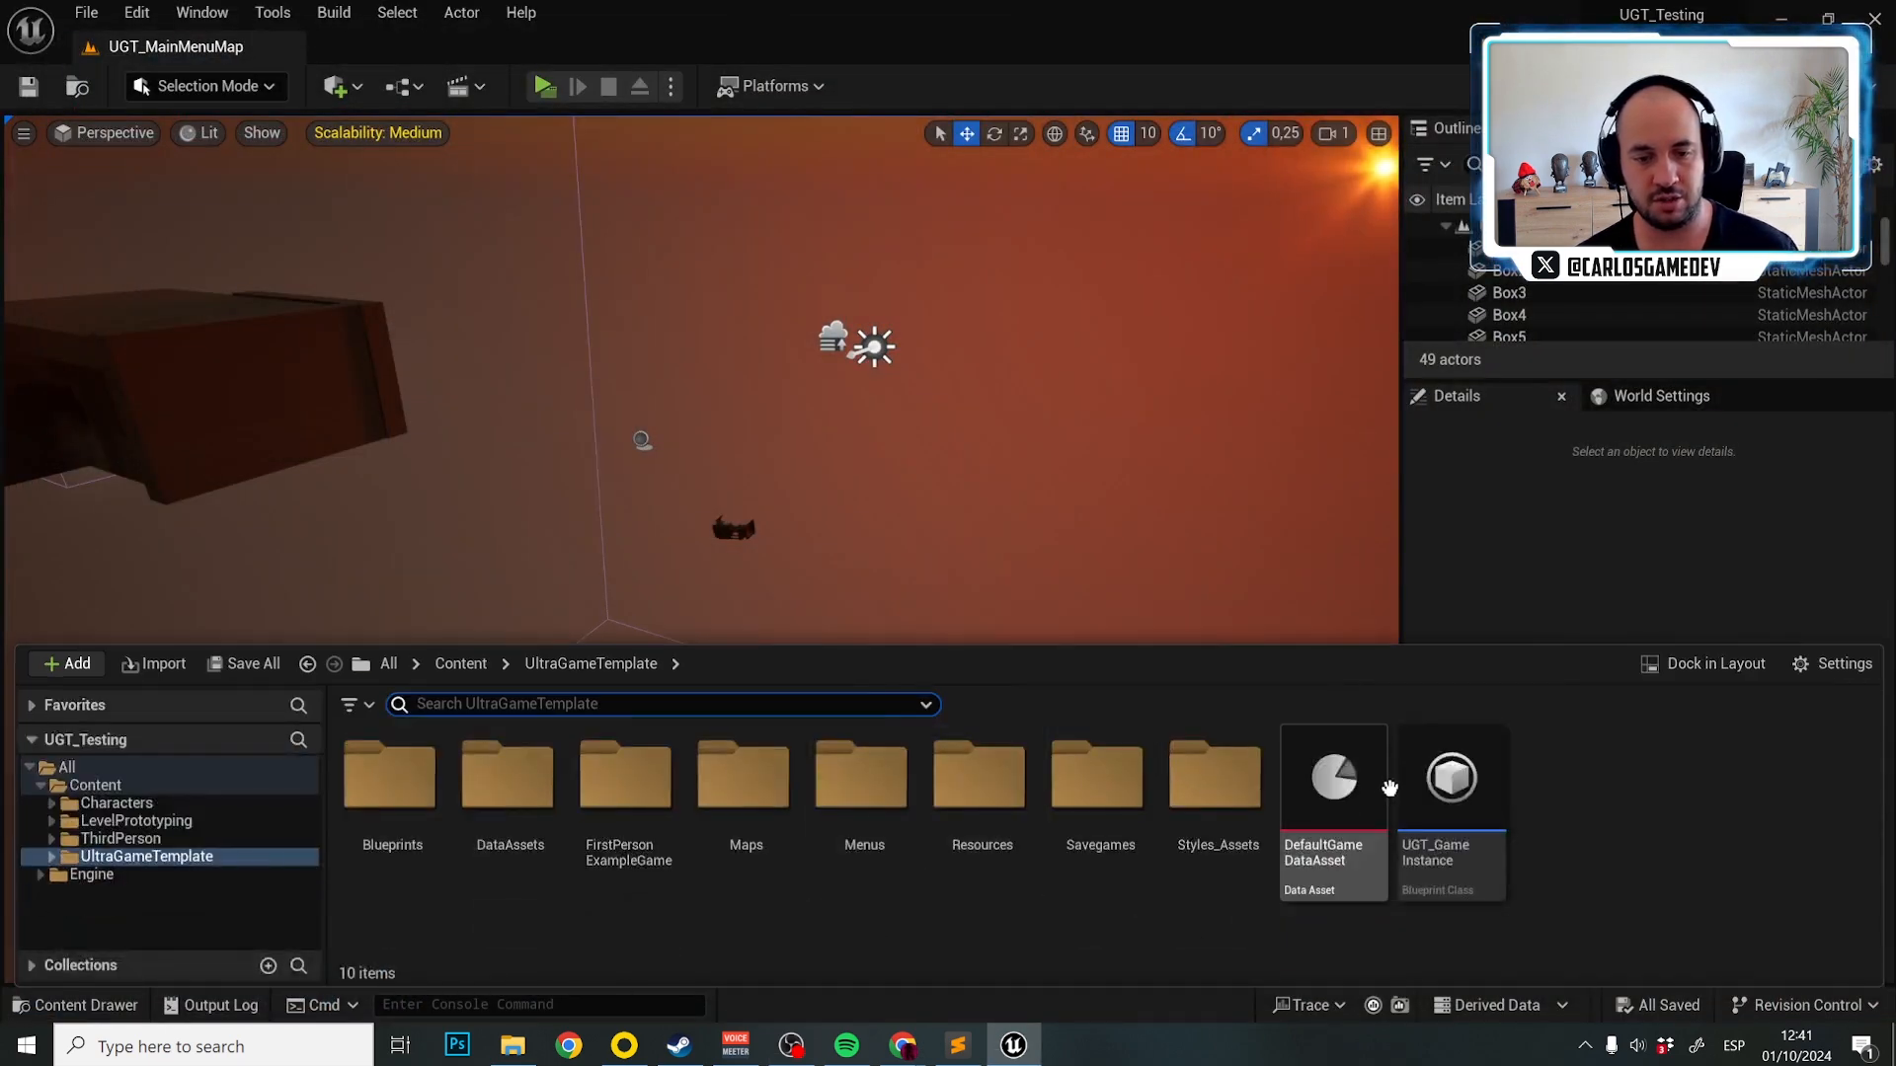
pyautogui.click(1326, 781)
pyautogui.doubleClick(1325, 780)
pyautogui.click(910, 261)
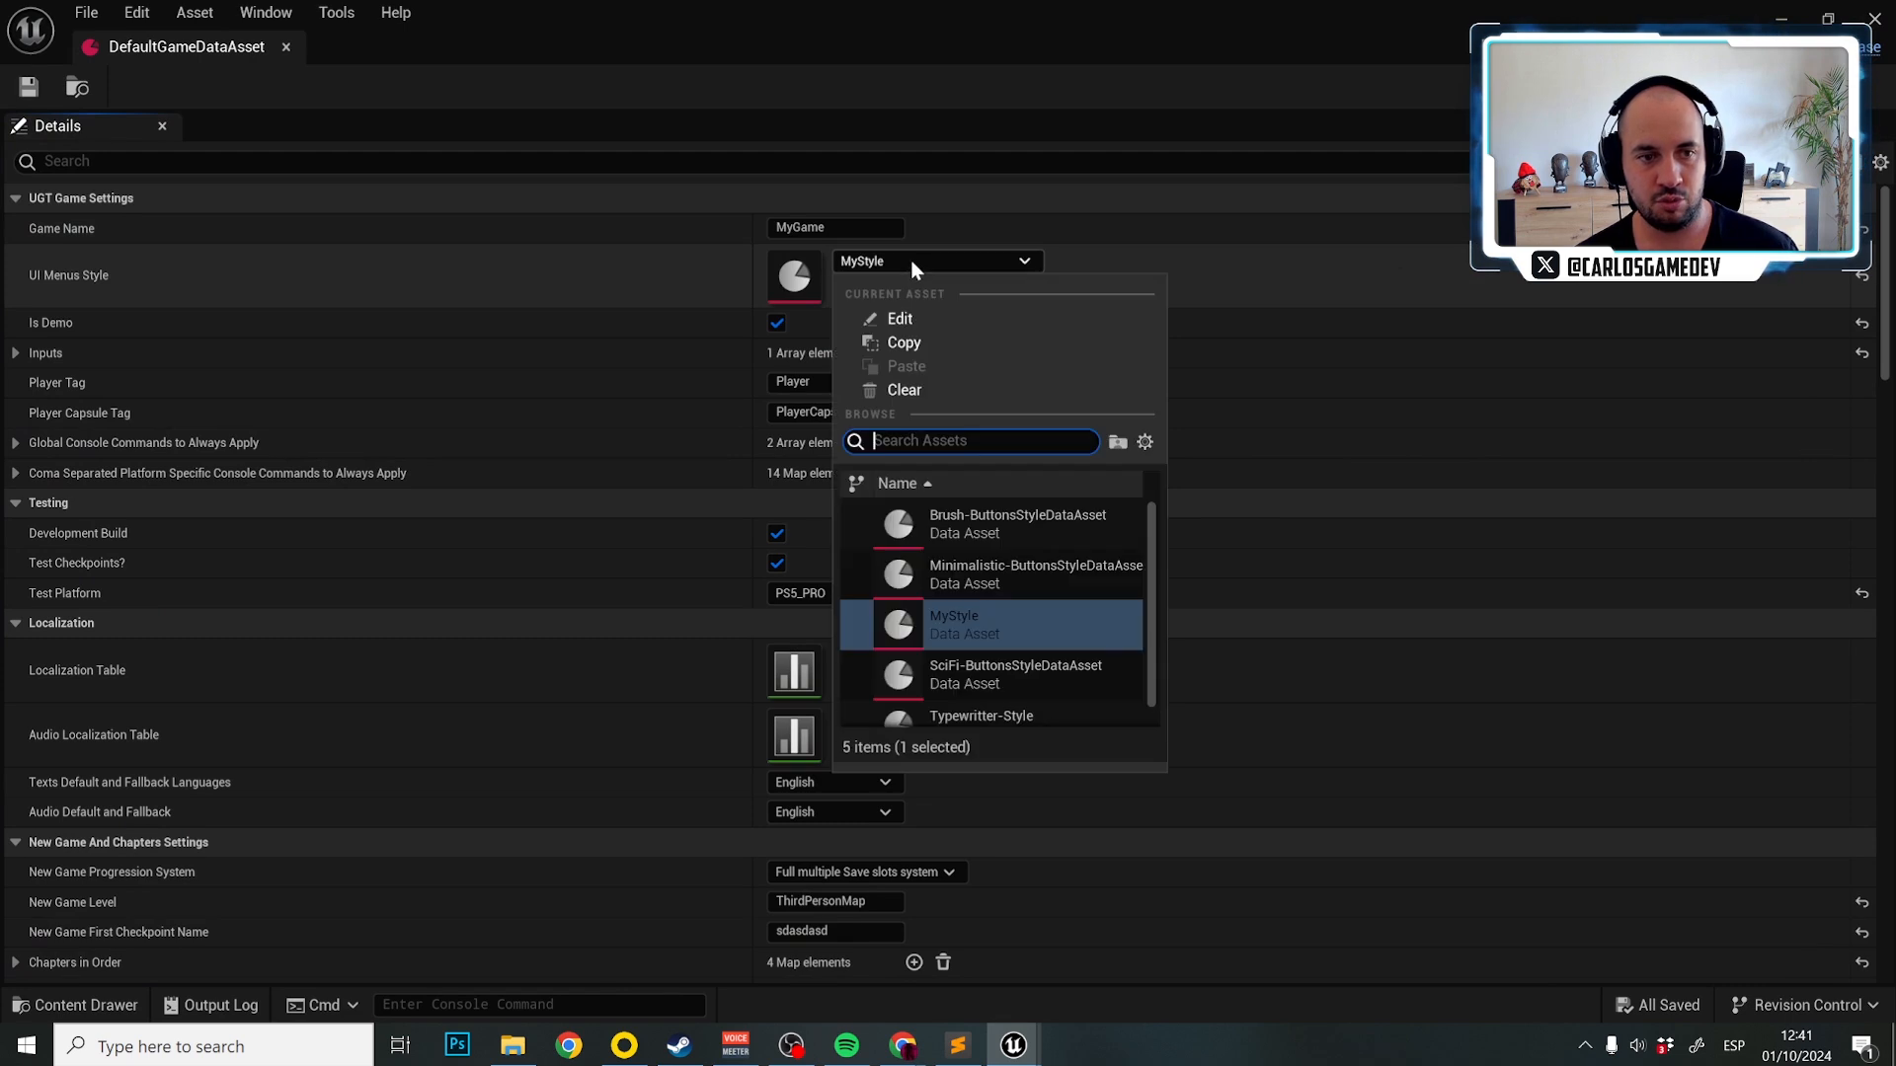
pyautogui.click(1023, 572)
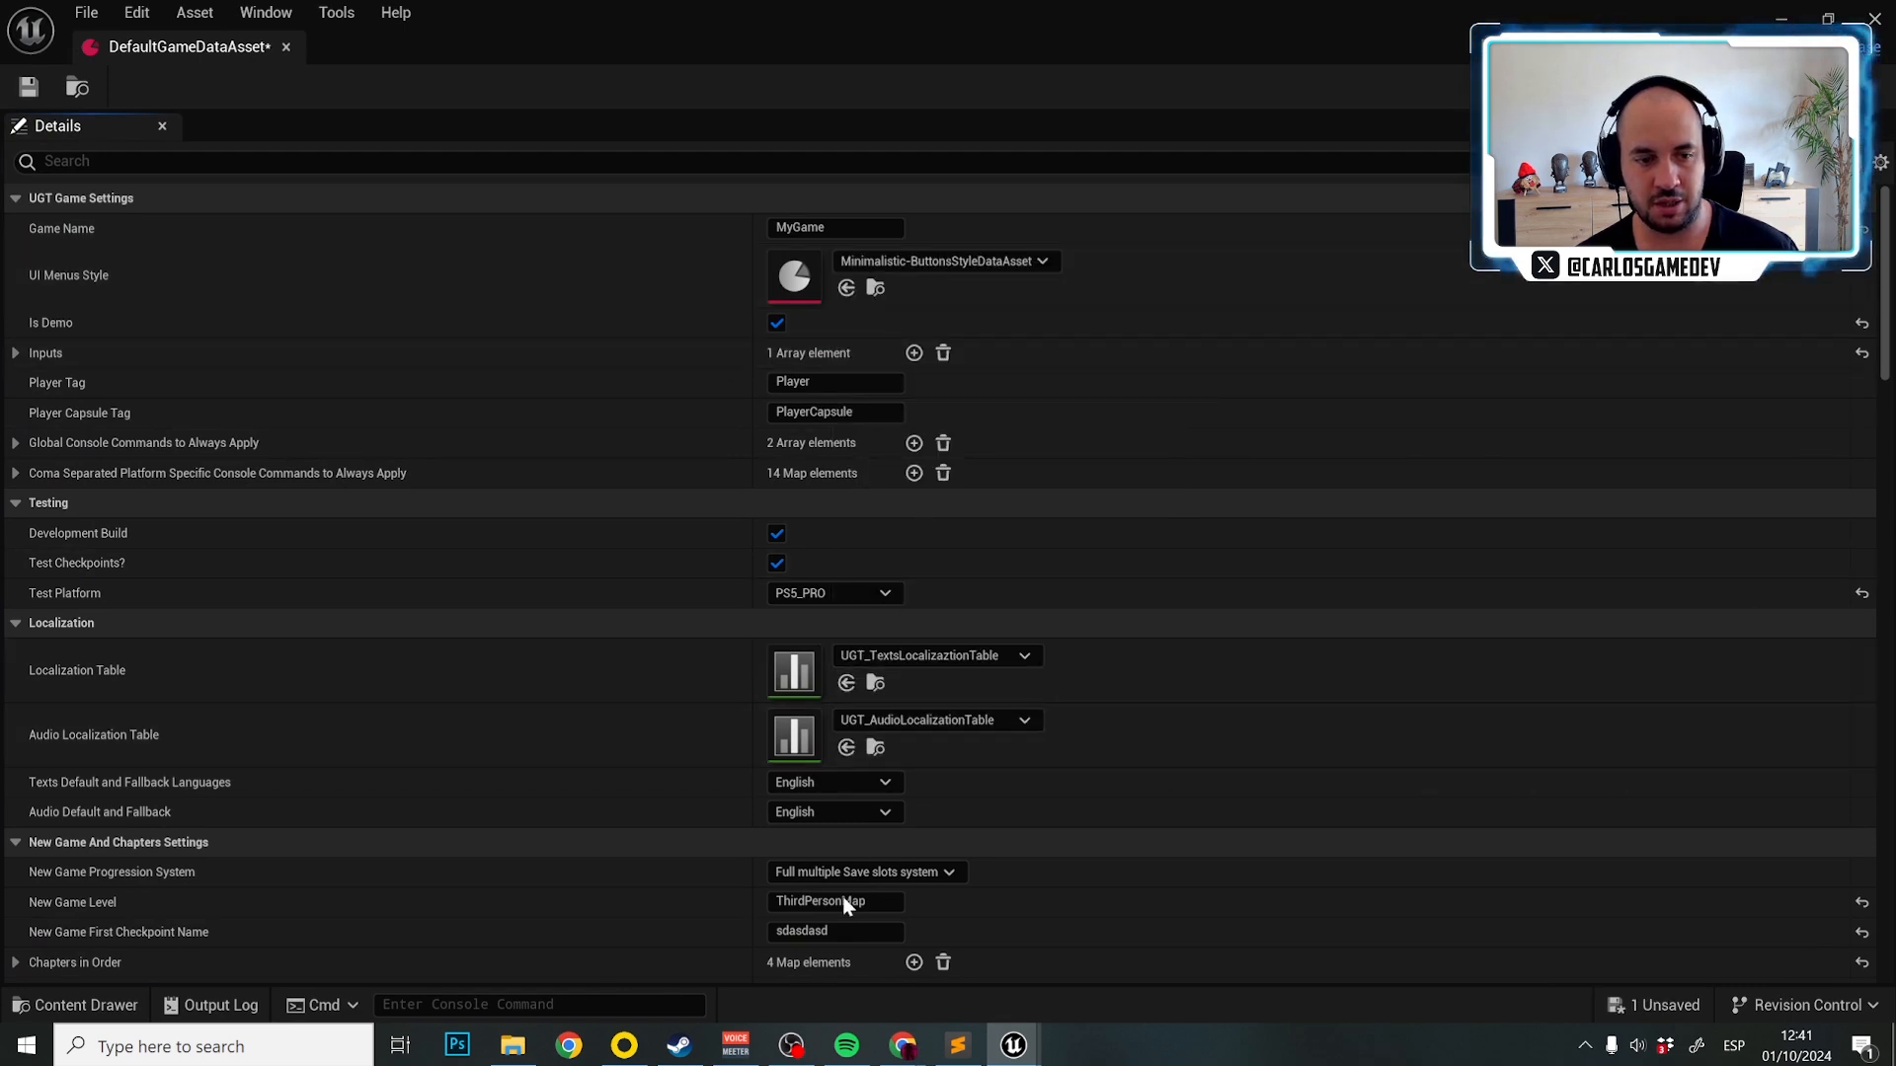
# Set the Test Platform to Switch, and save and close the data asset.
pyautogui.click(825, 598)
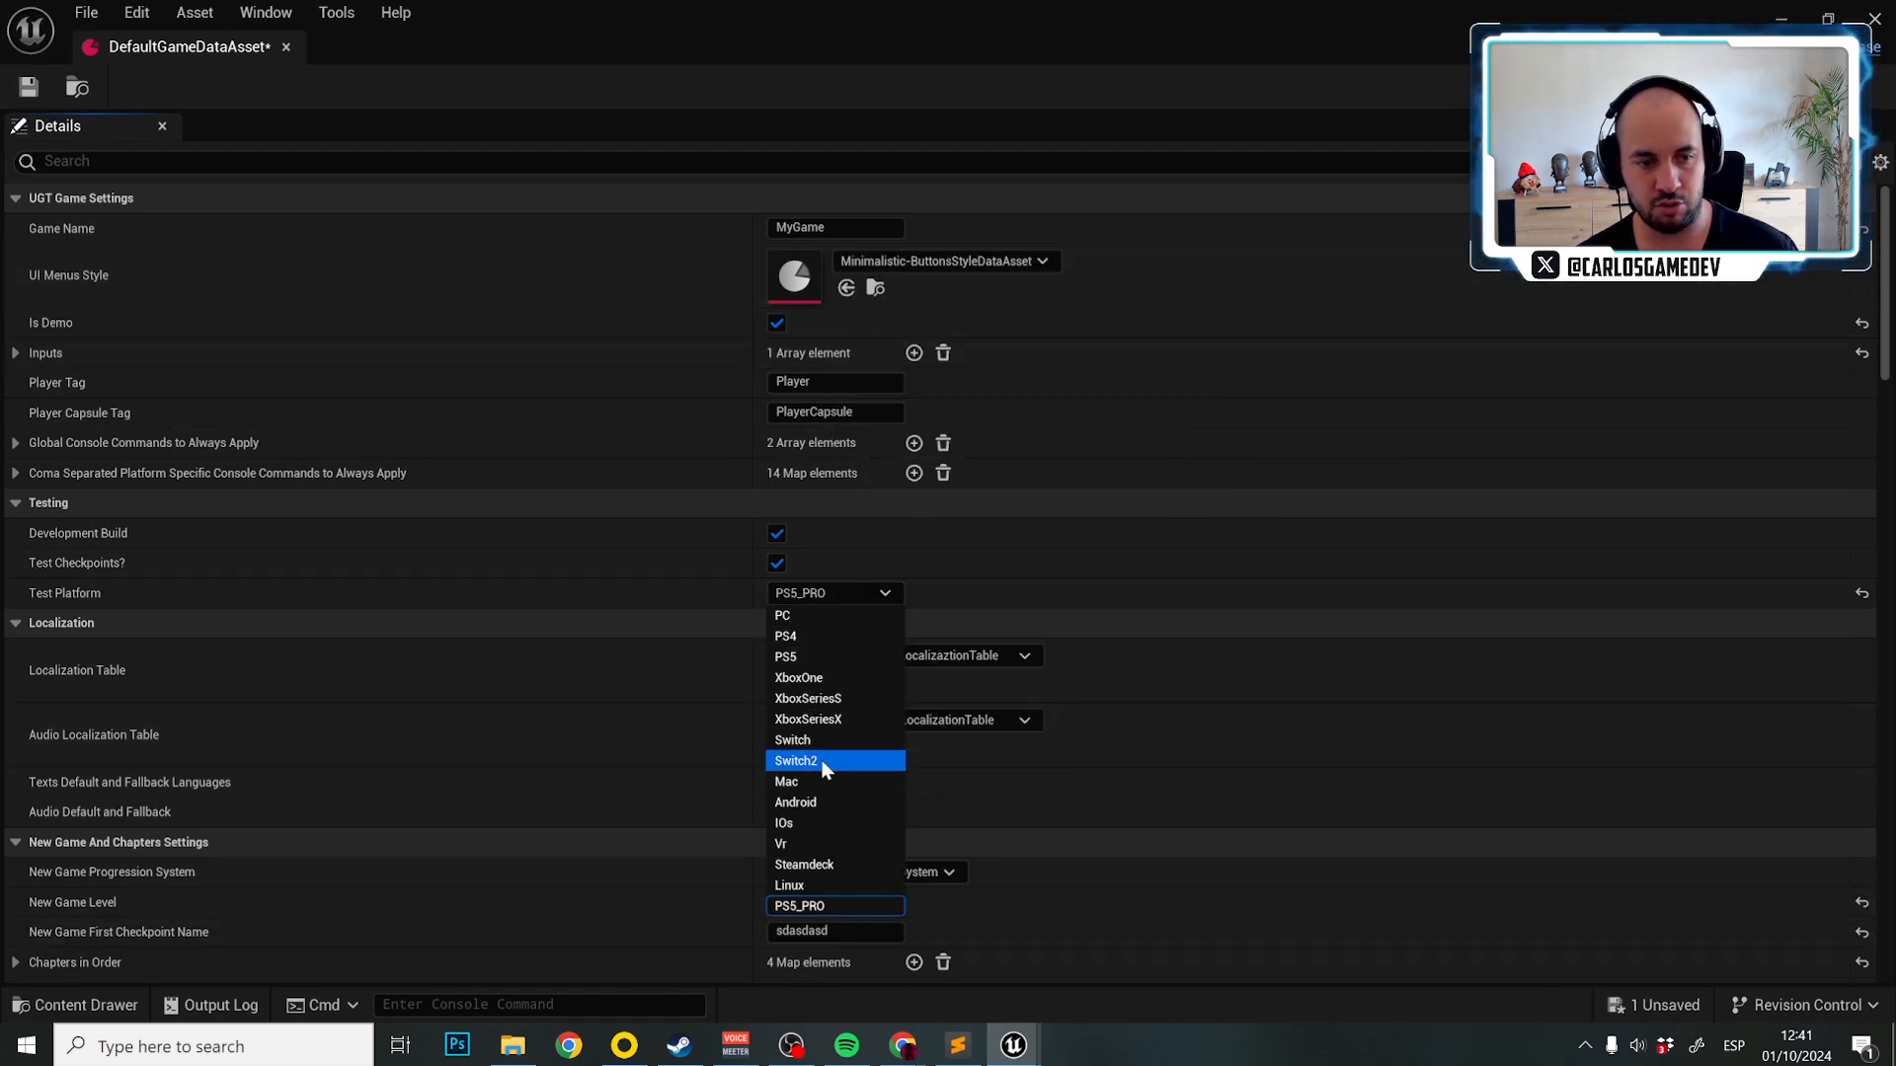
pyautogui.press('Escape')
pyautogui.click(28, 87)
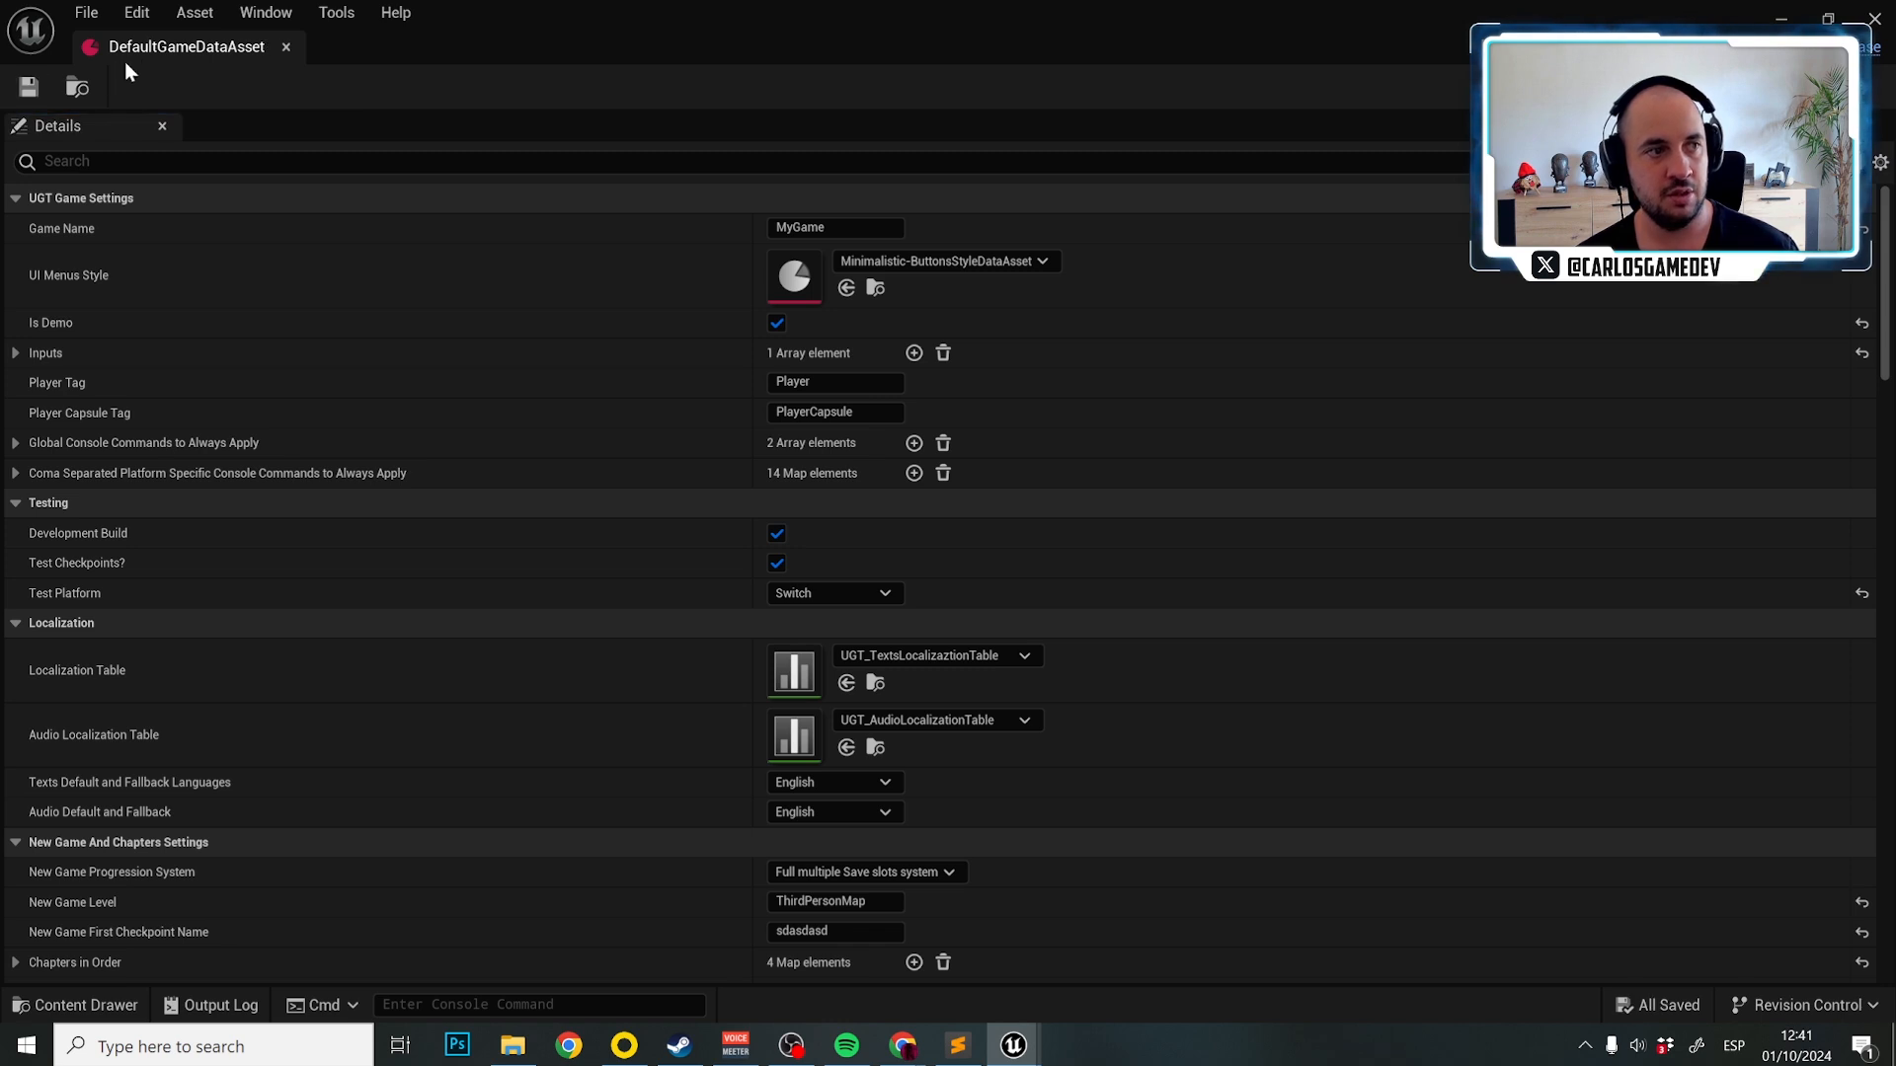
pyautogui.middleClick(144, 55)
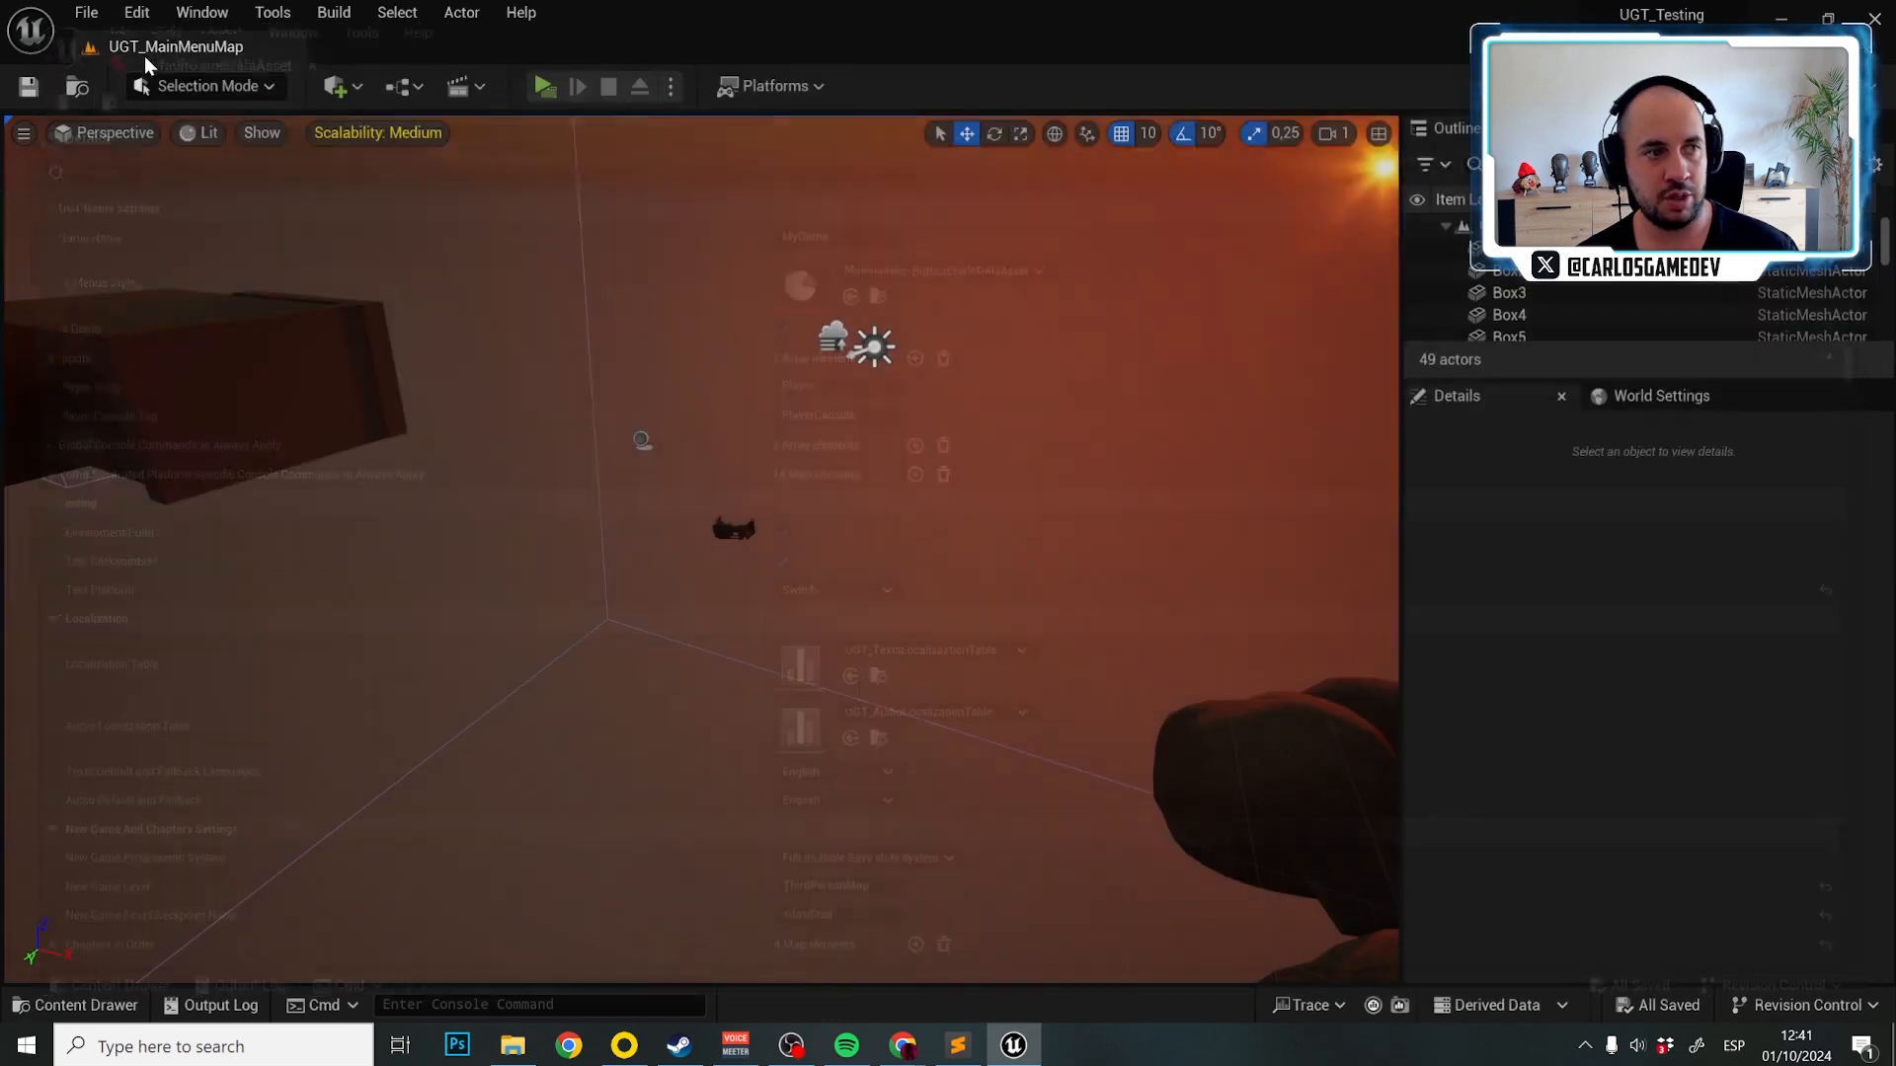
# Run the preview and examine the saved slots and the chapter list of Slot 2, returning to the main menu.
pyautogui.click(539, 87)
pyautogui.click(172, 157)
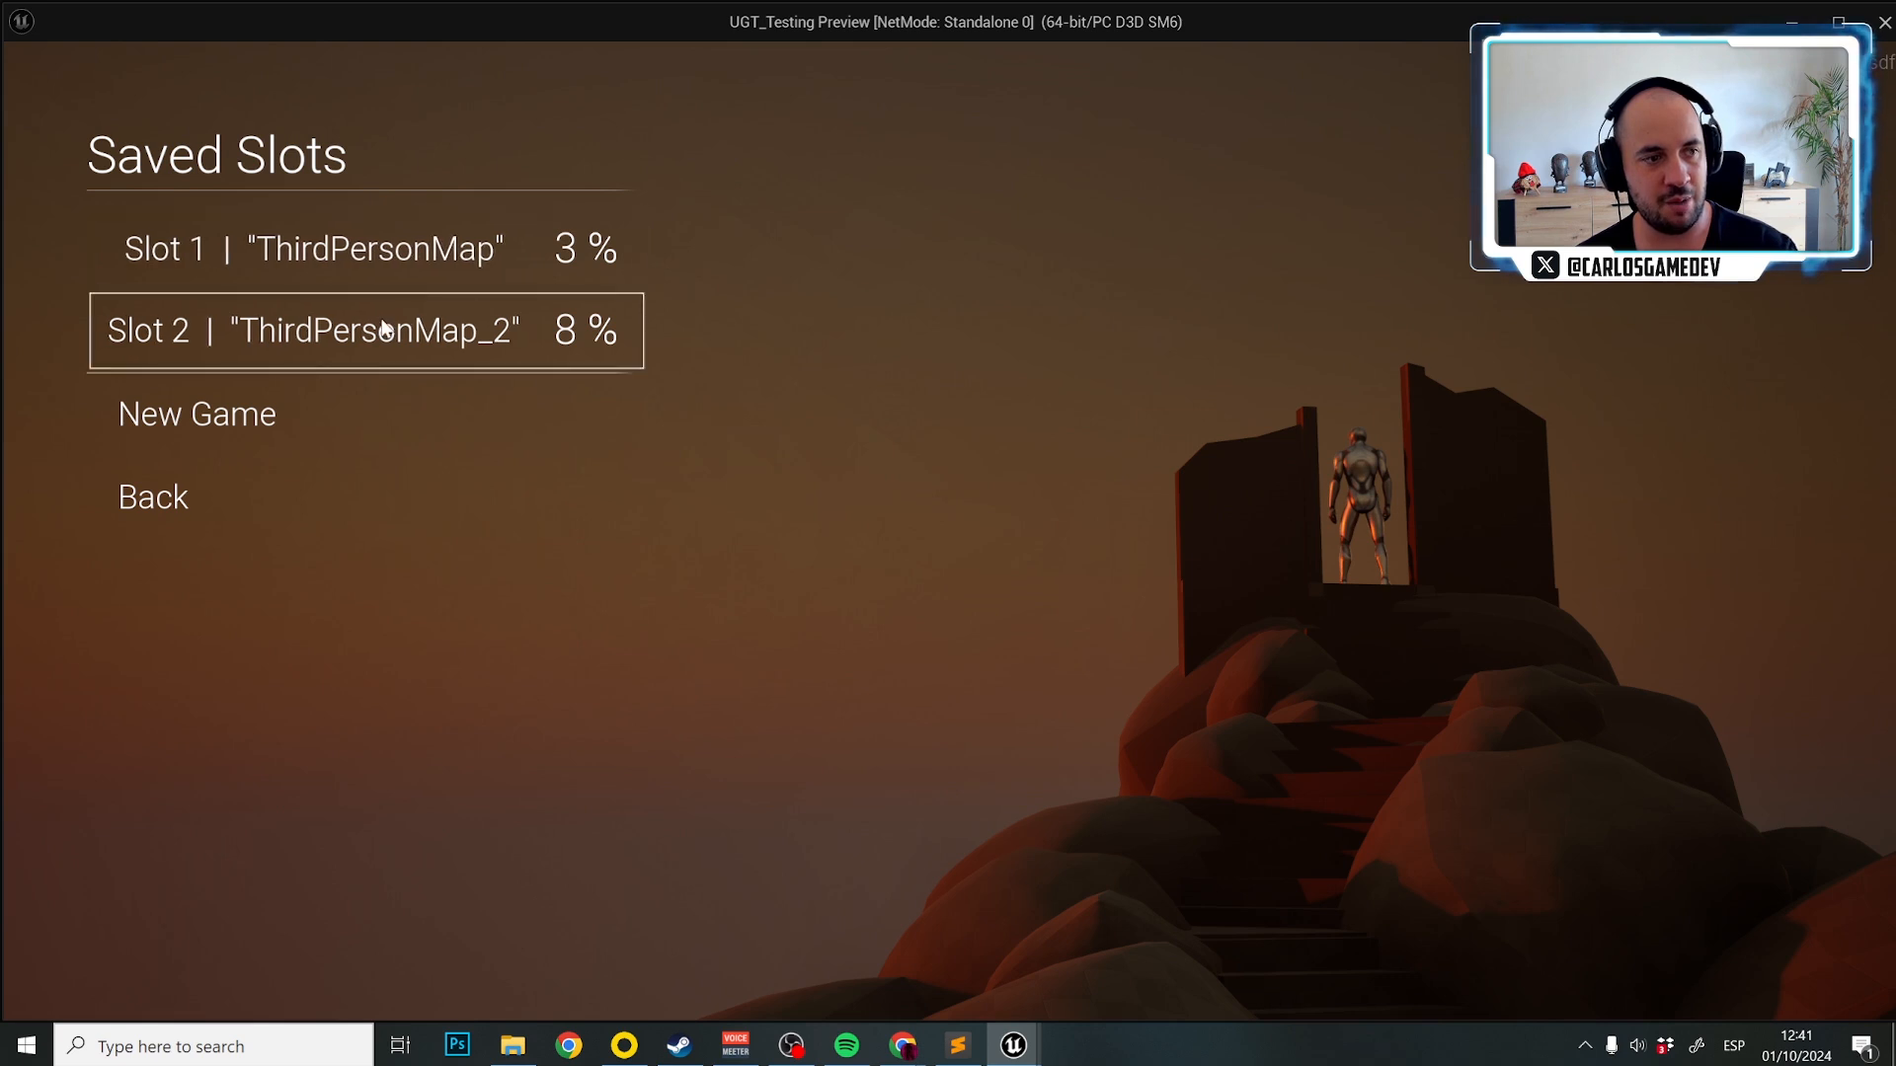
pyautogui.click(305, 335)
pyautogui.click(227, 458)
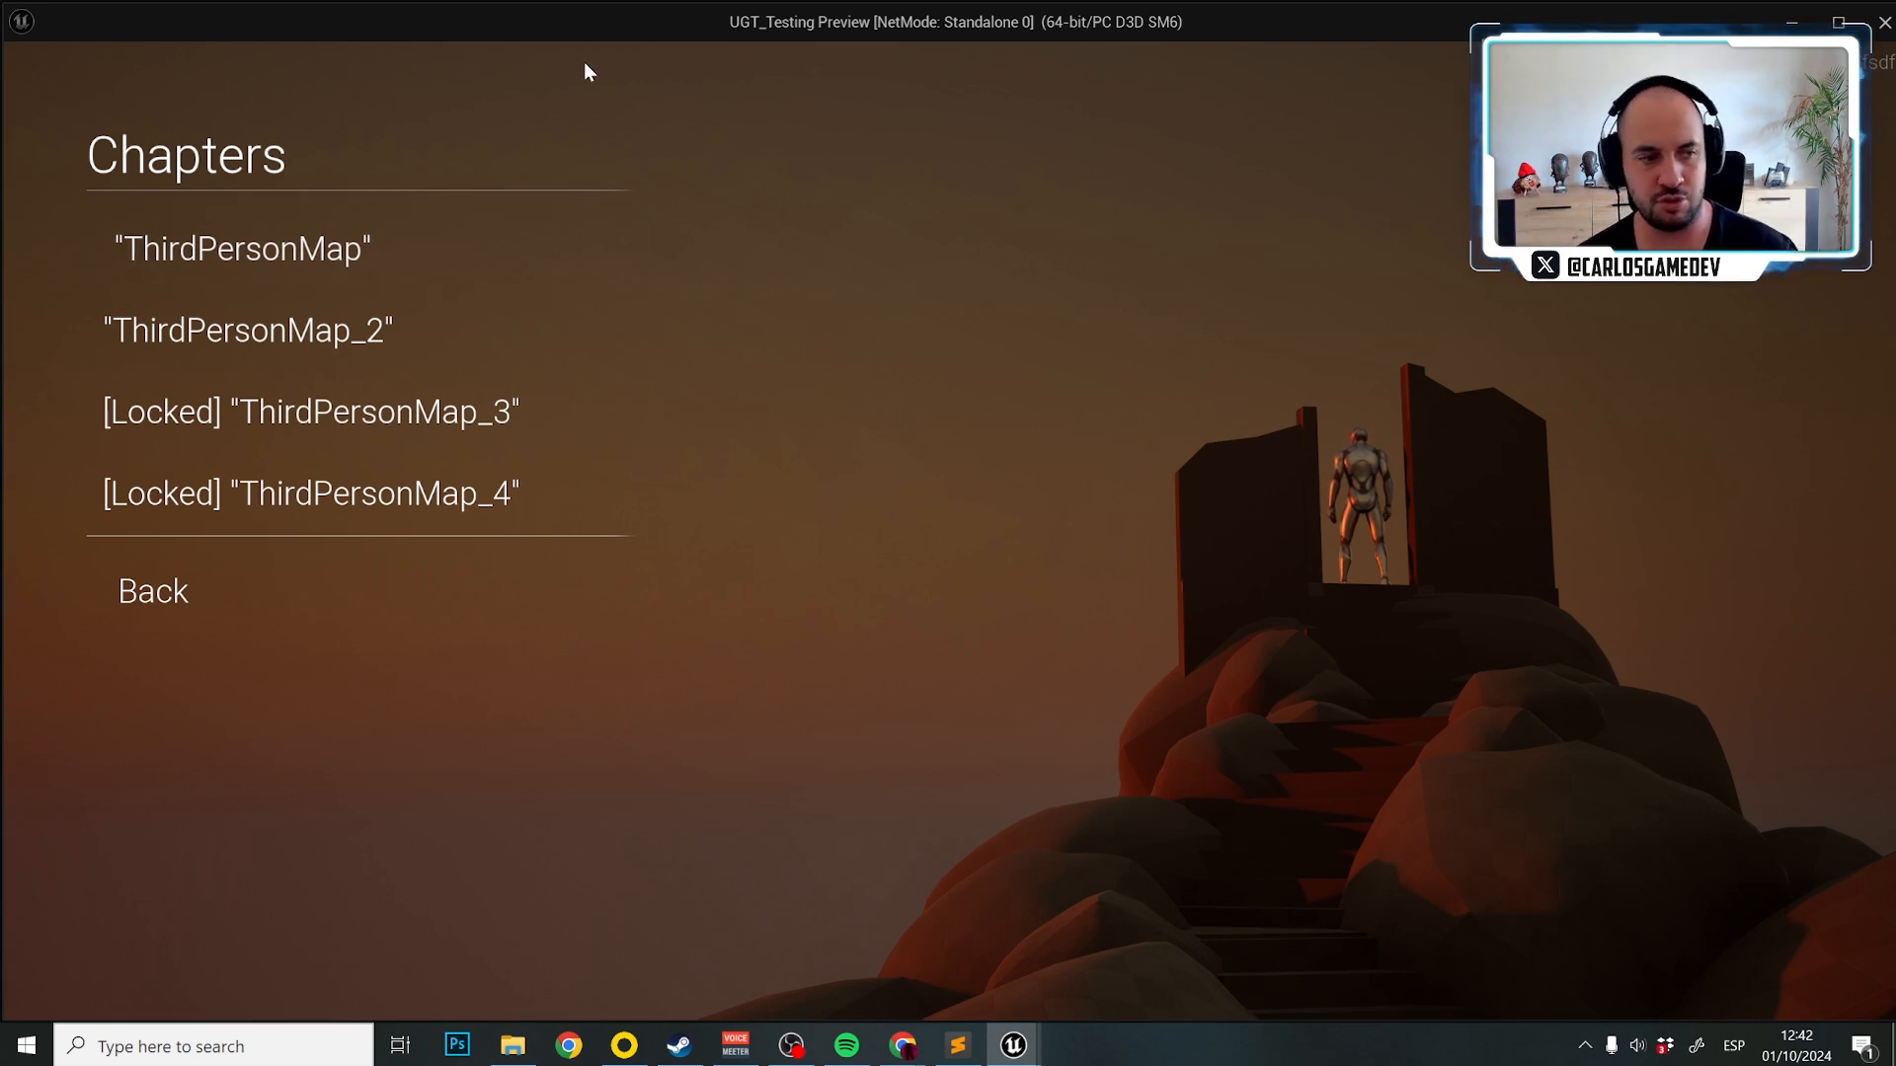
pyautogui.click(193, 612)
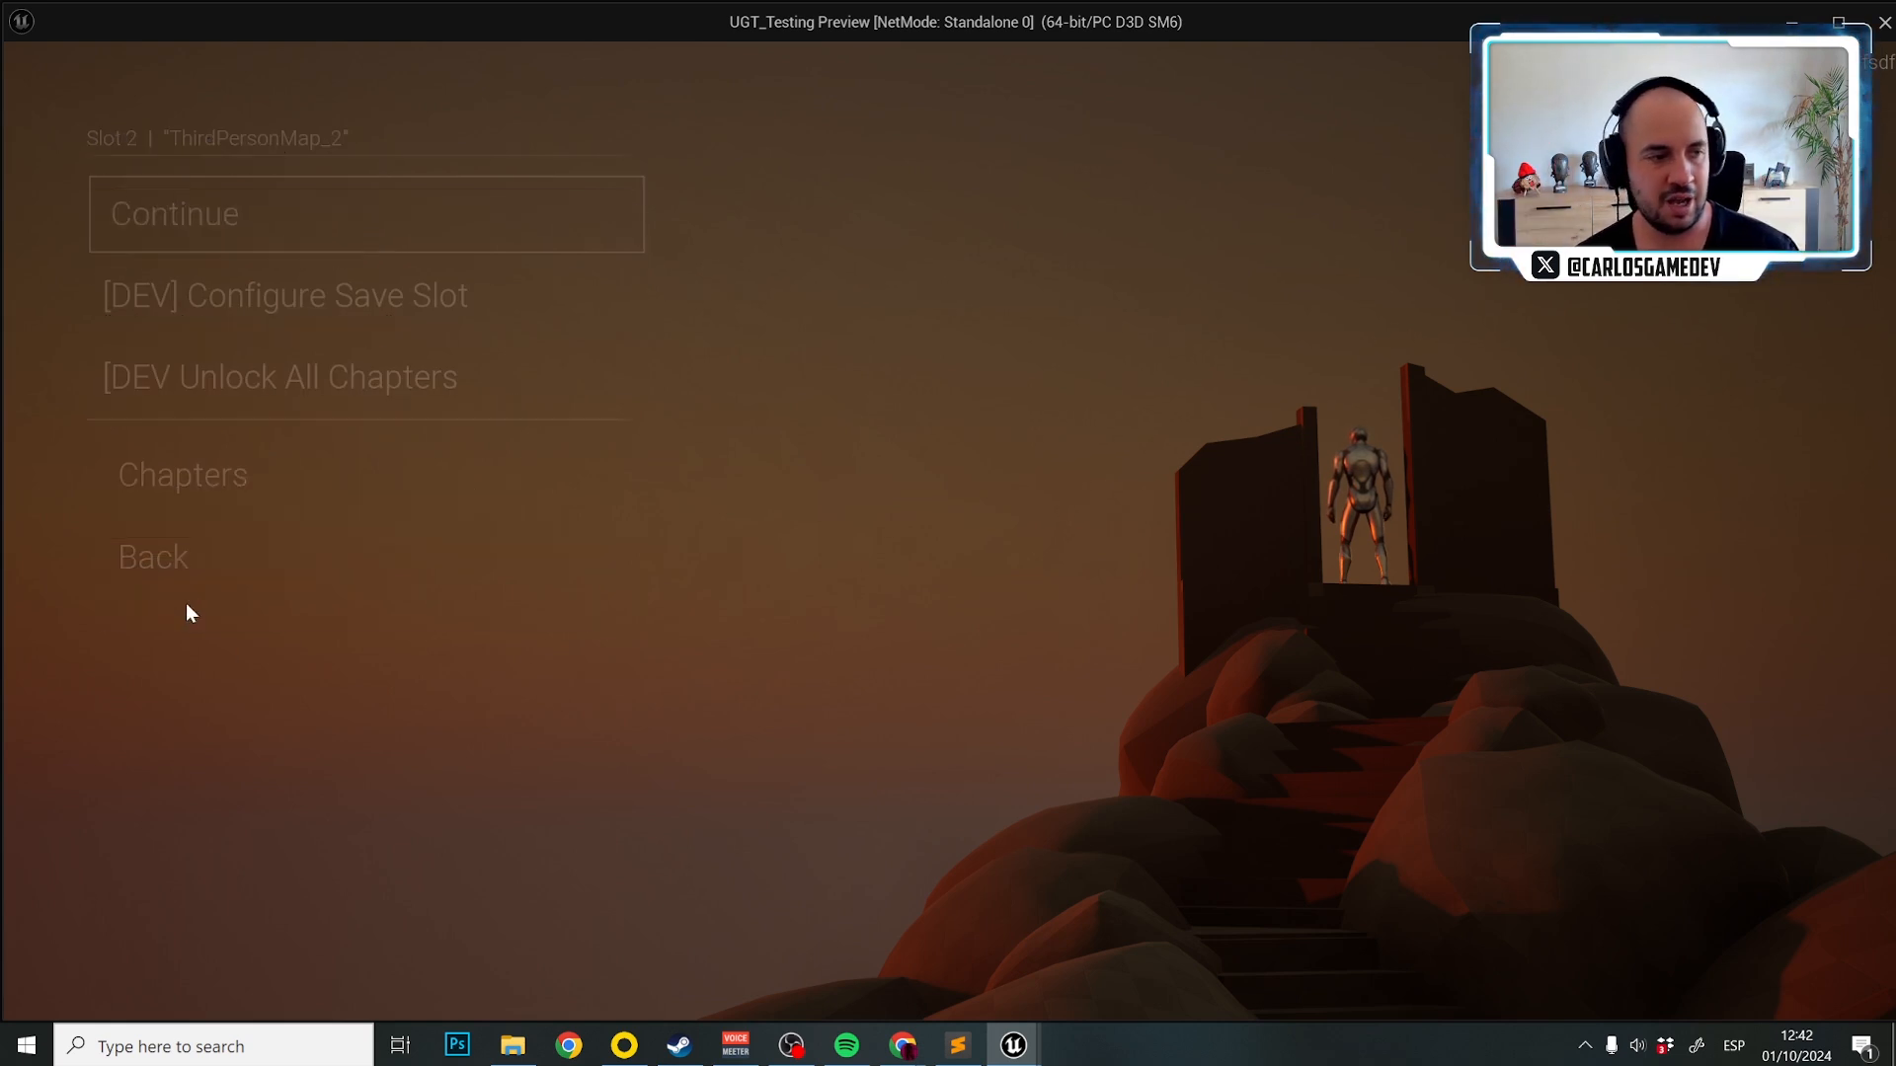
pyautogui.click(156, 557)
pyautogui.click(215, 502)
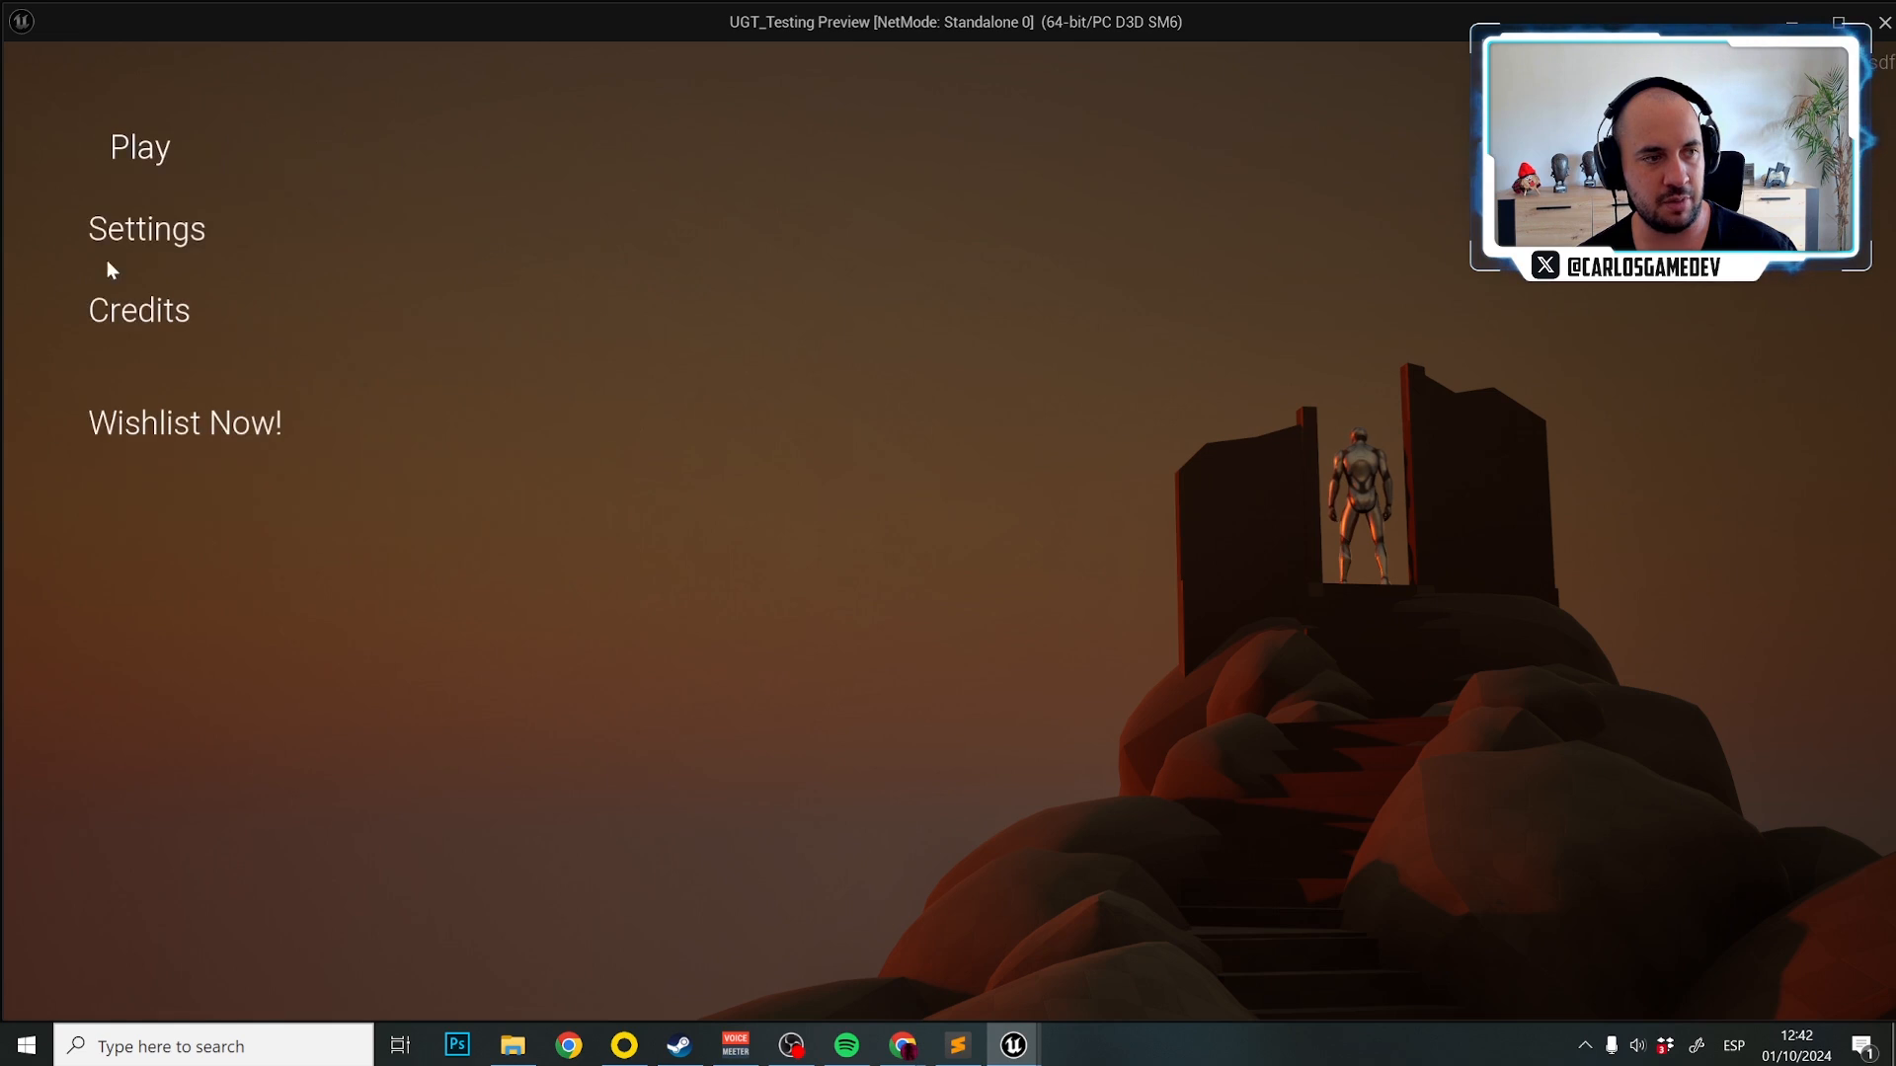
# View the Controls page in the game's settings, and end the preview.
pyautogui.click(150, 237)
pyautogui.click(246, 211)
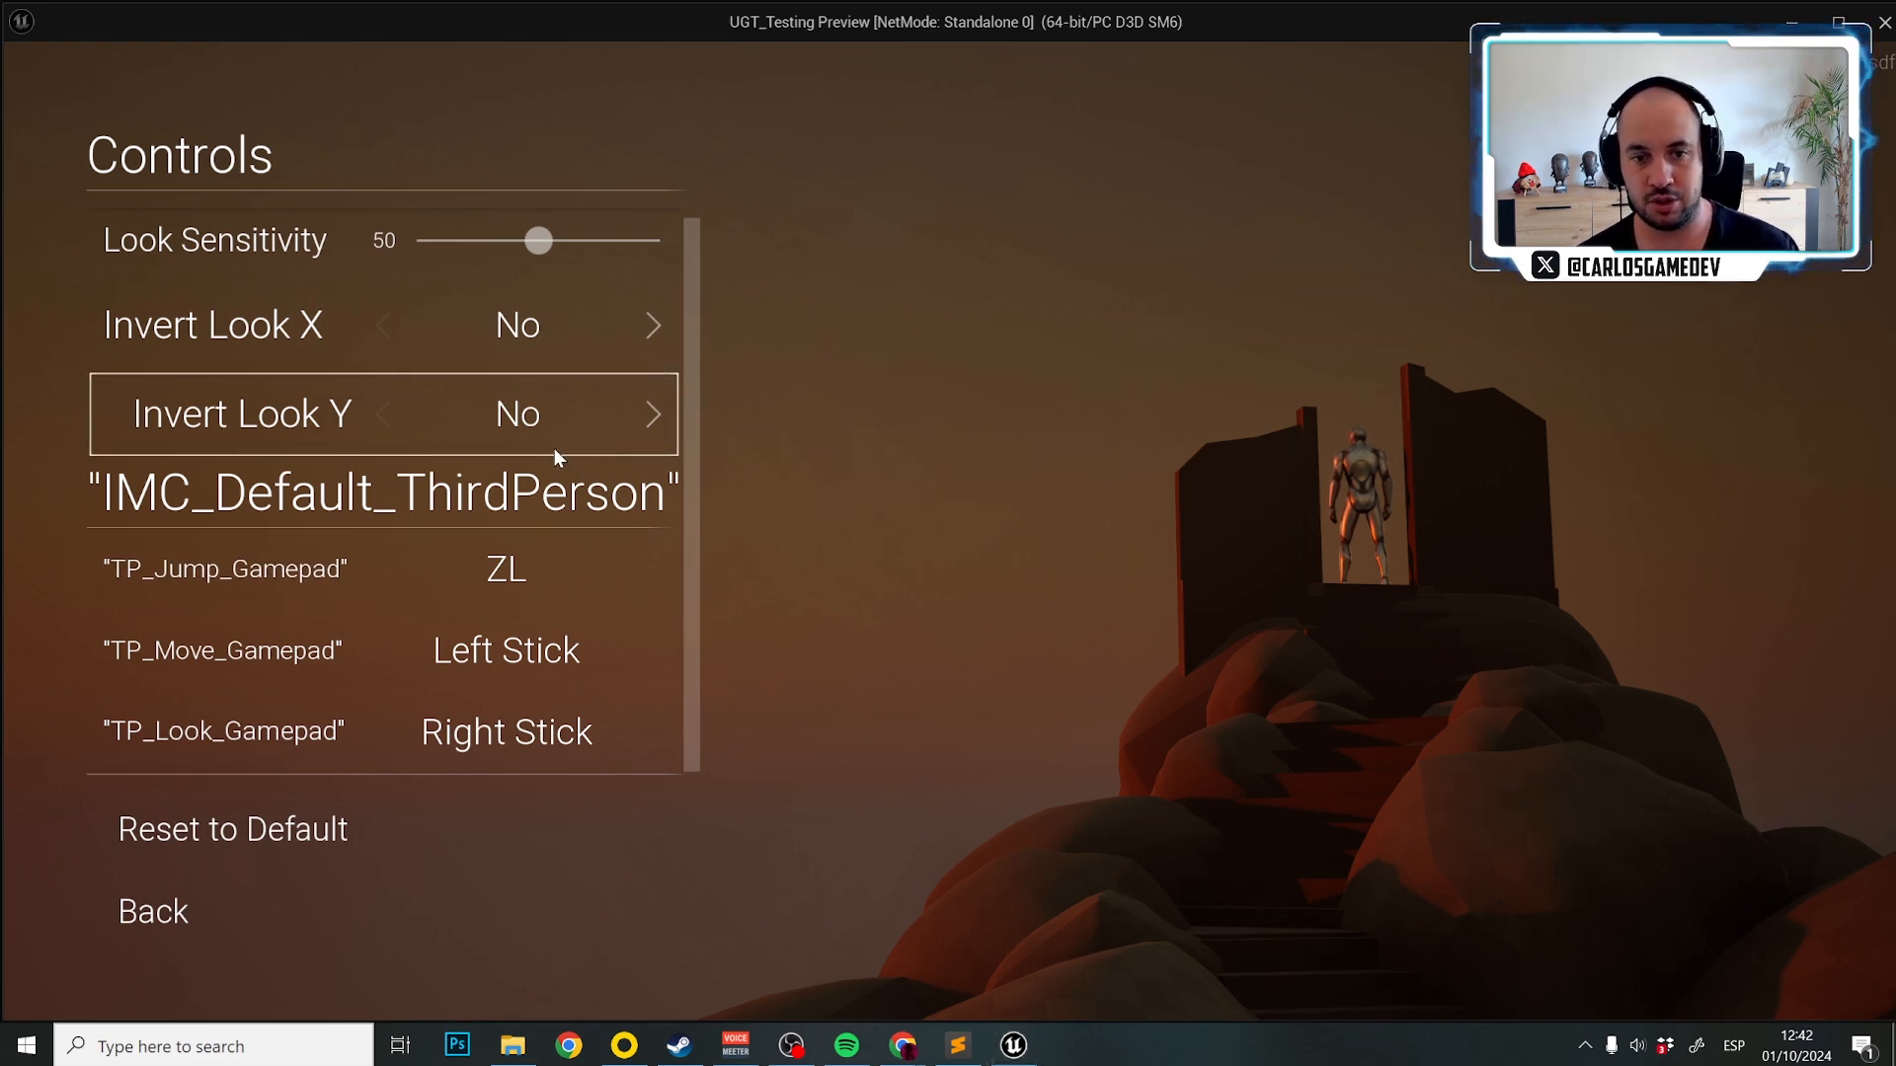
pyautogui.press('Escape')
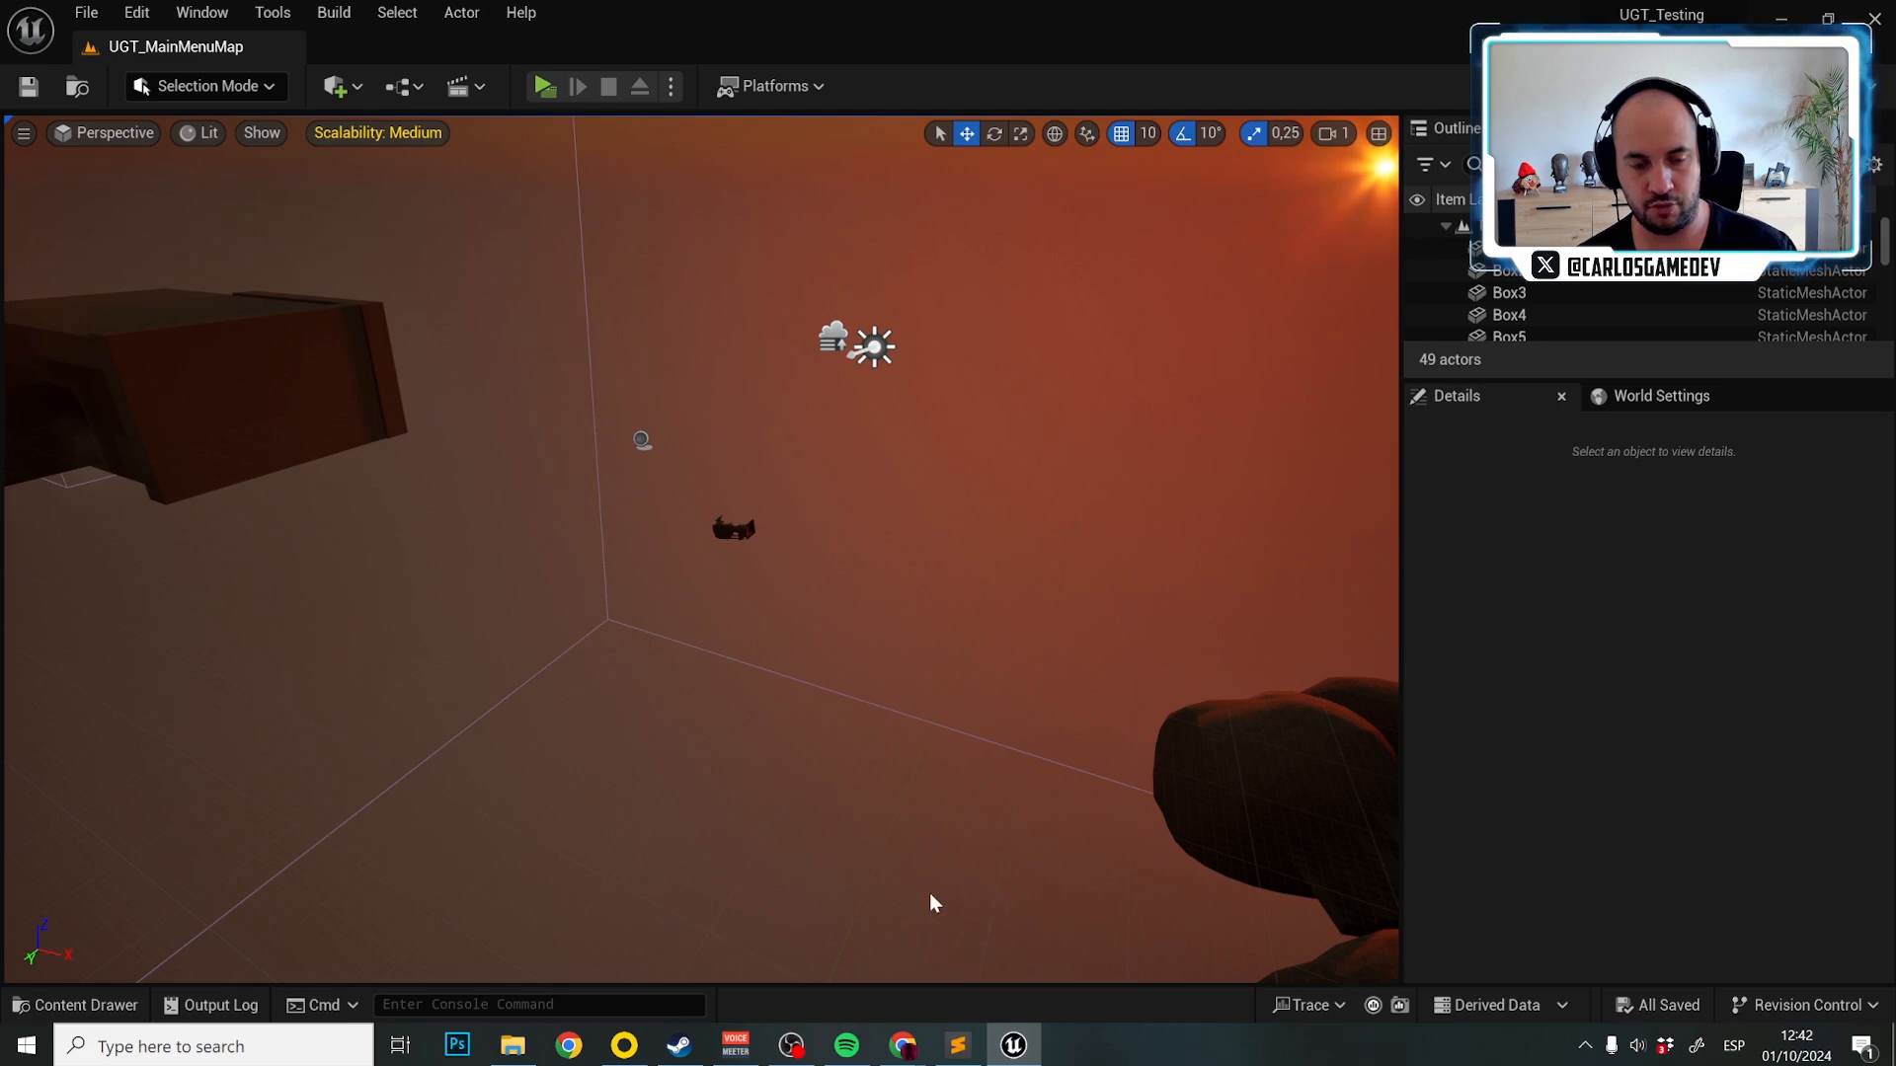
# Switch to the UGTLocalizationTable_DUPLICATE_ME spreadsheet in Chrome and review its General_Terminology sheet up to the first row.
pyautogui.moveTo(905, 1046)
pyautogui.click(1021, 953)
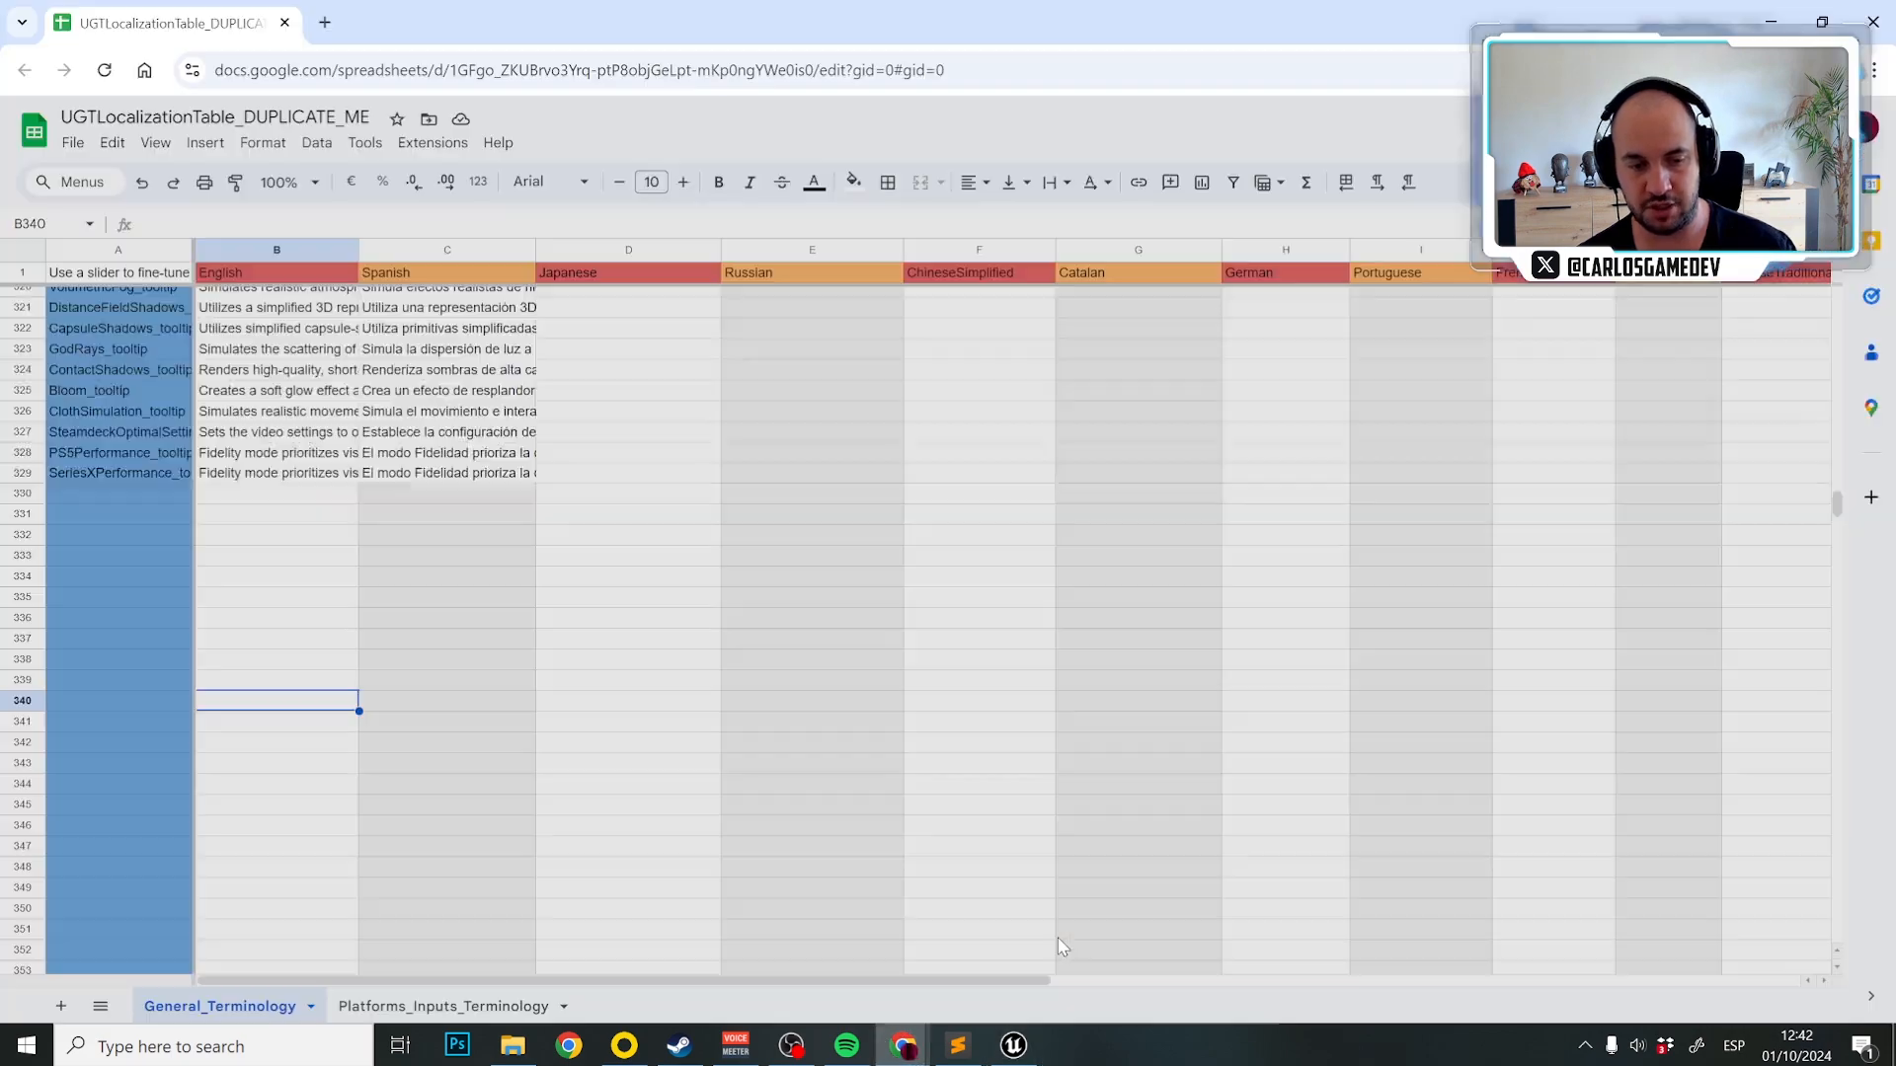
pyautogui.scroll(15, 564, 660)
pyautogui.scroll(20, 564, 660)
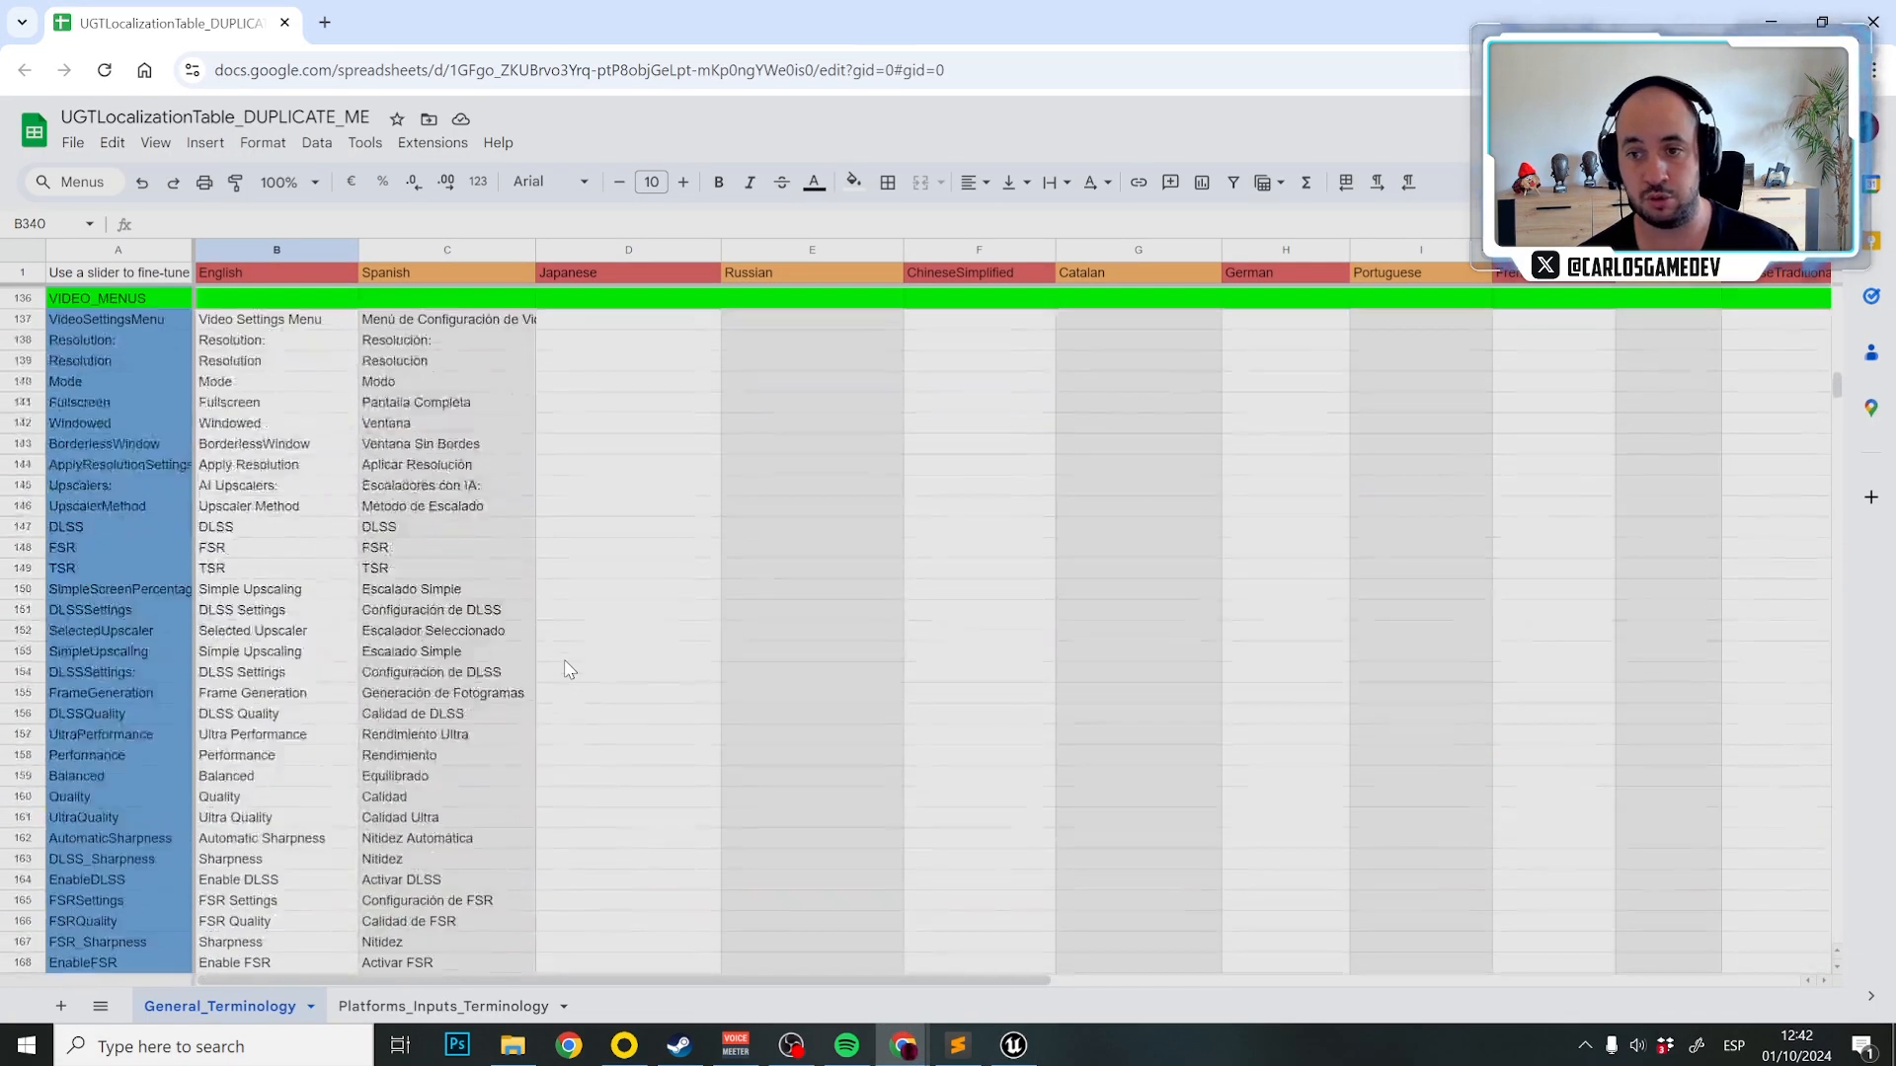
pyautogui.scroll(7, 569, 670)
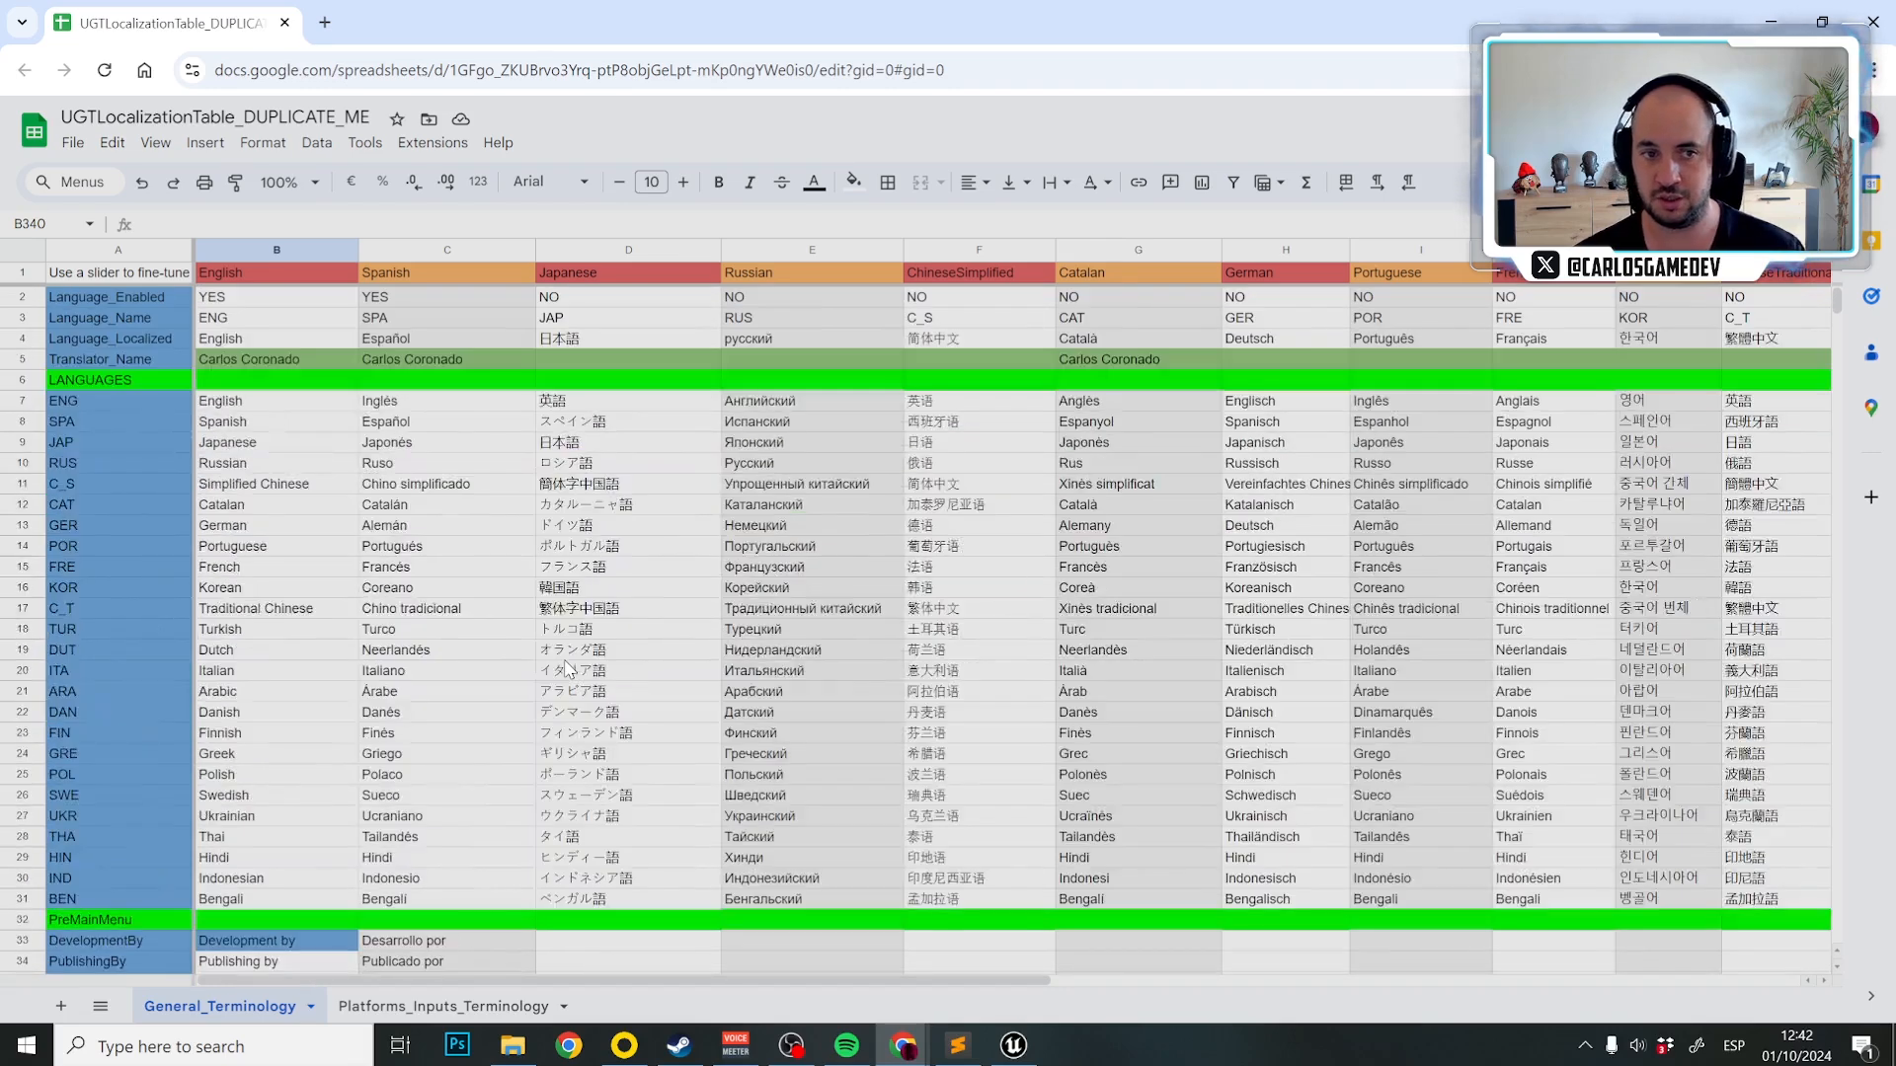
# Back in Unreal Editor, filter DefaultGameDataAsset by "local", enable Disable Game Texts Localization System, and save and close the asset.
pyautogui.click(1013, 1046)
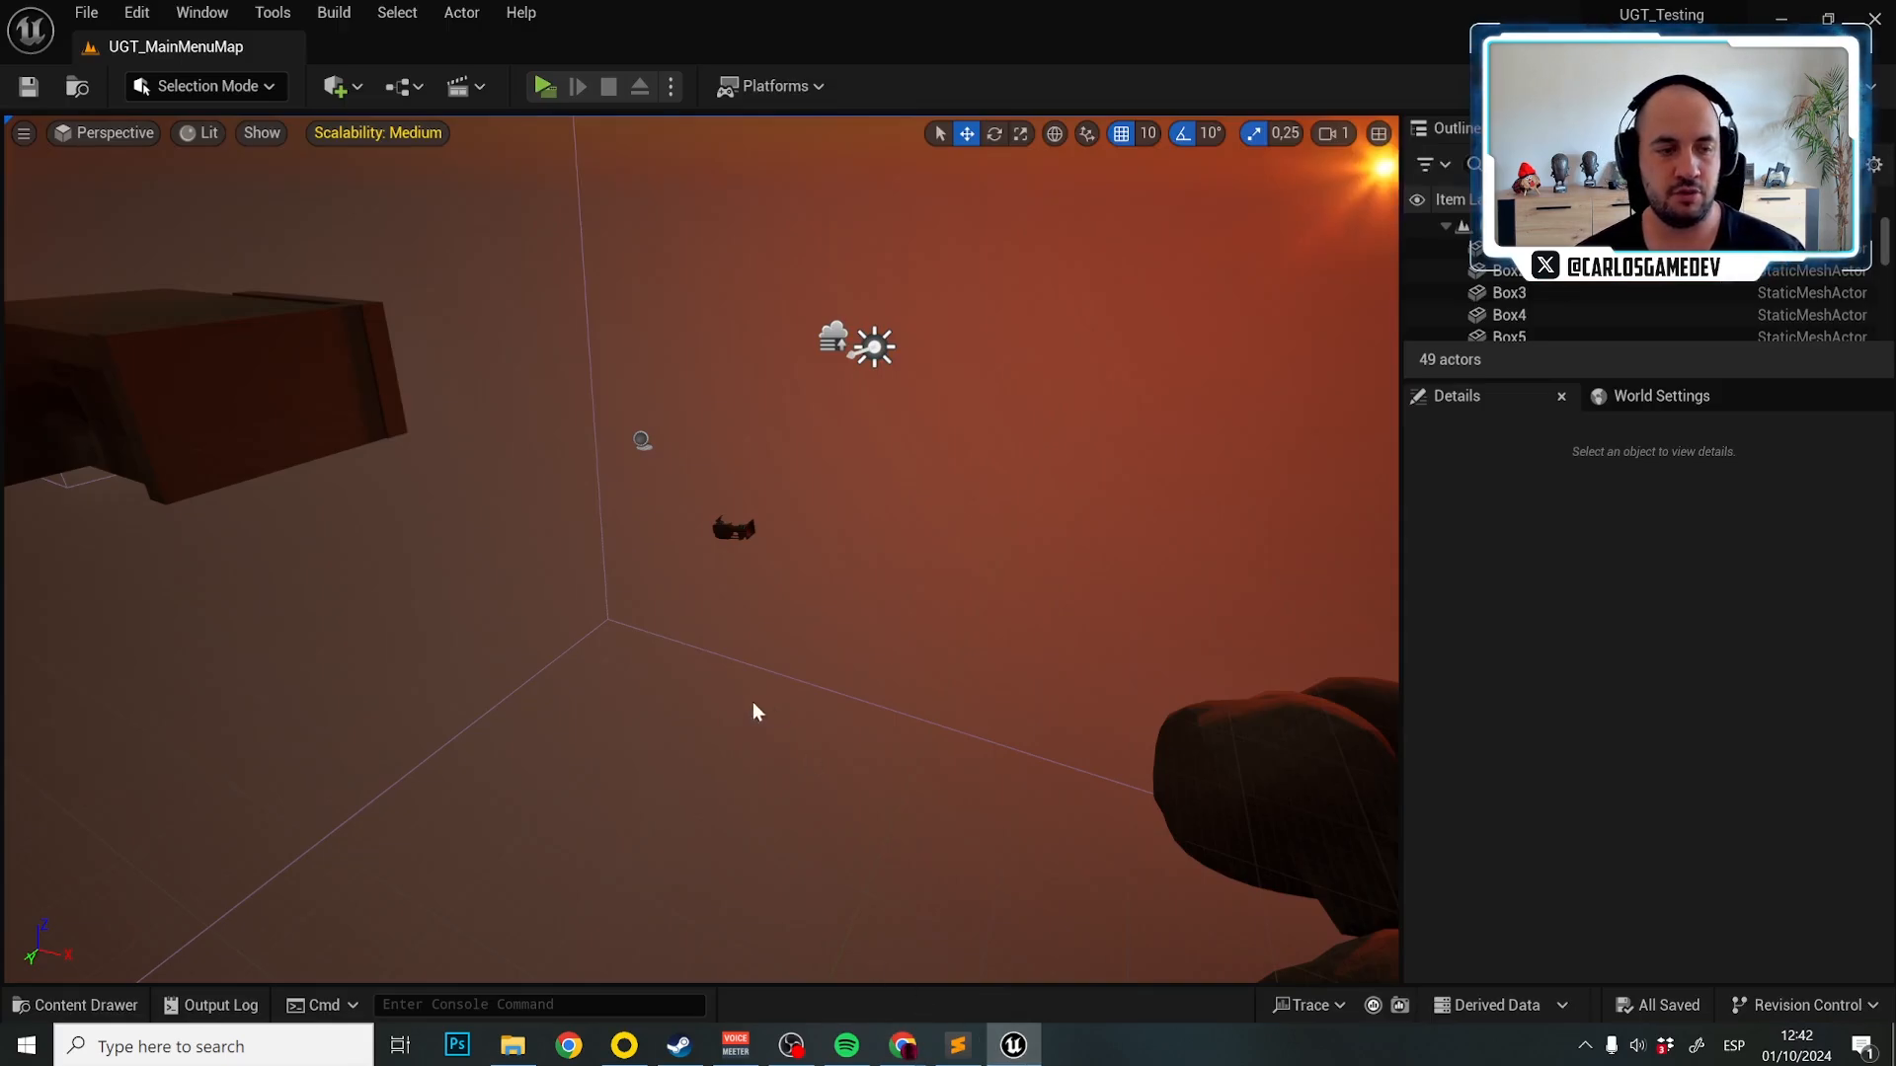
pyautogui.hotkey('ctrl', 'space')
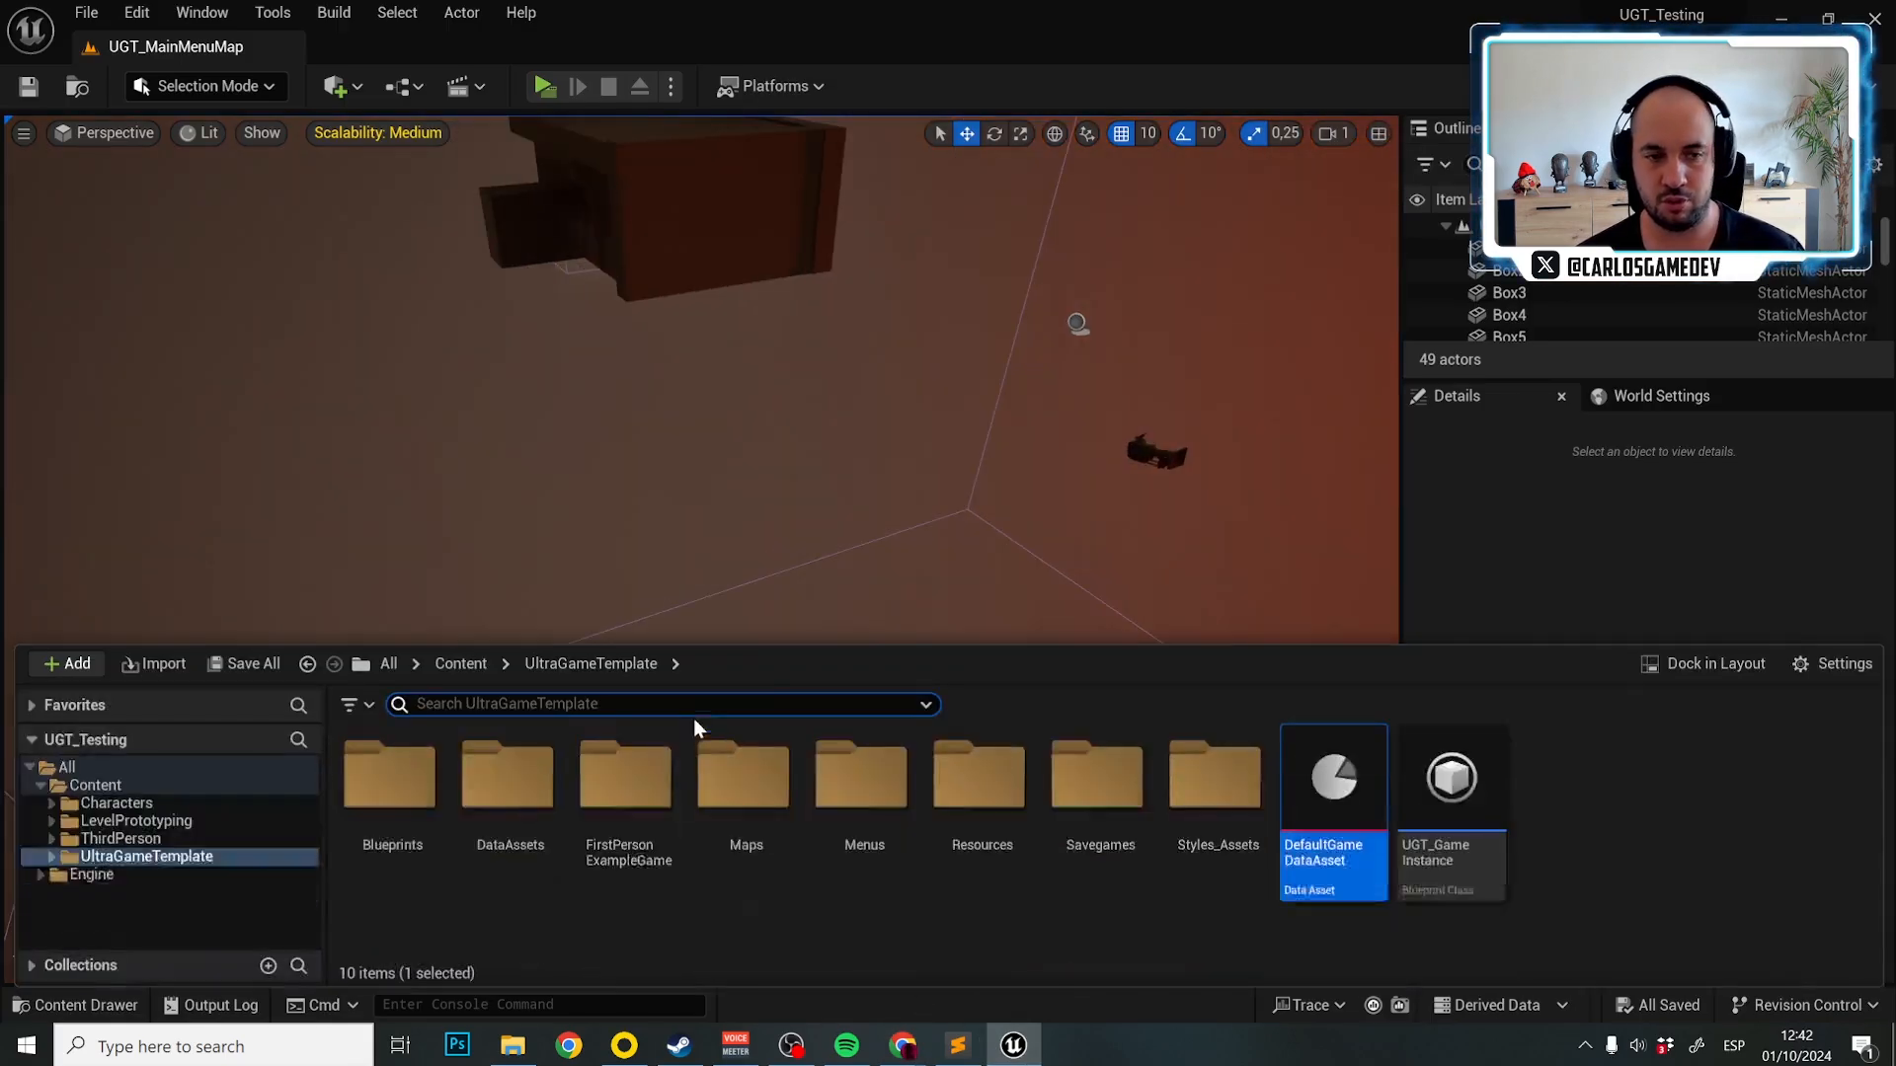
pyautogui.click(1254, 943)
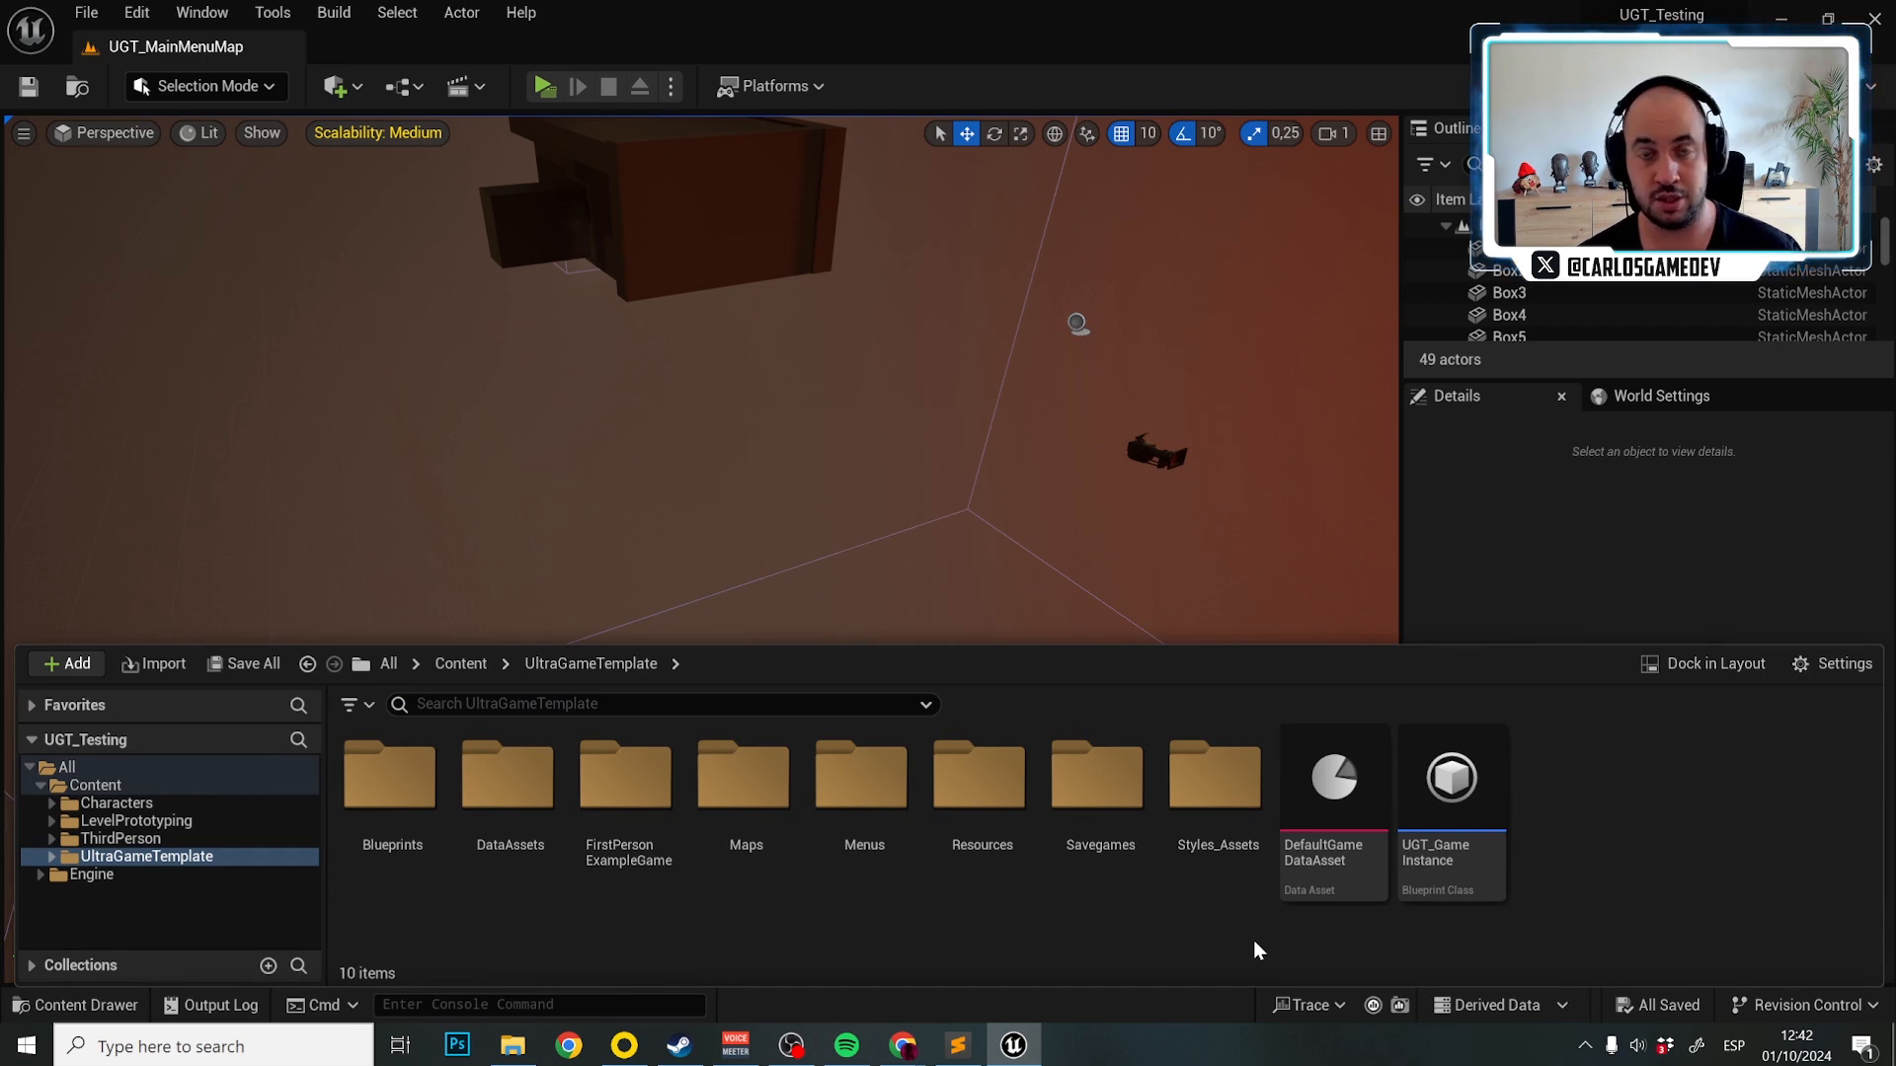
pyautogui.doubleClick(1312, 841)
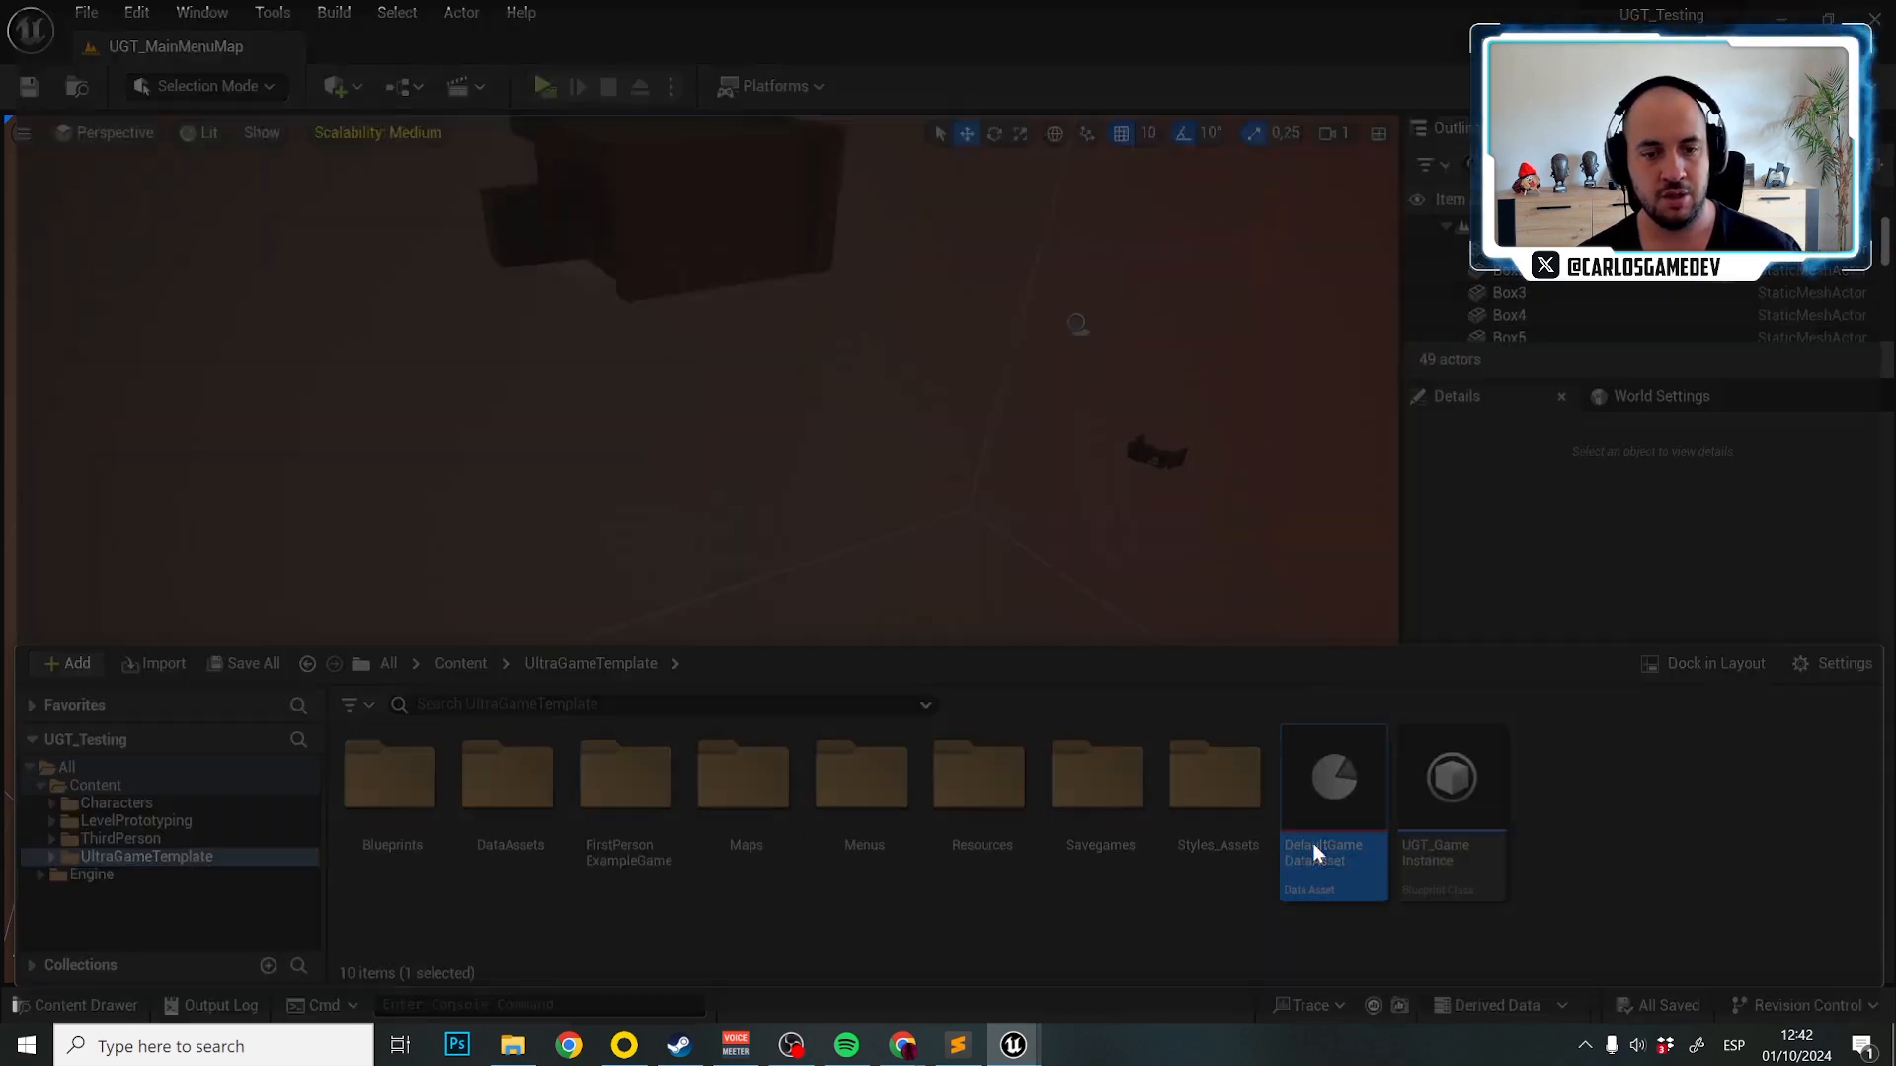
pyautogui.click(153, 161)
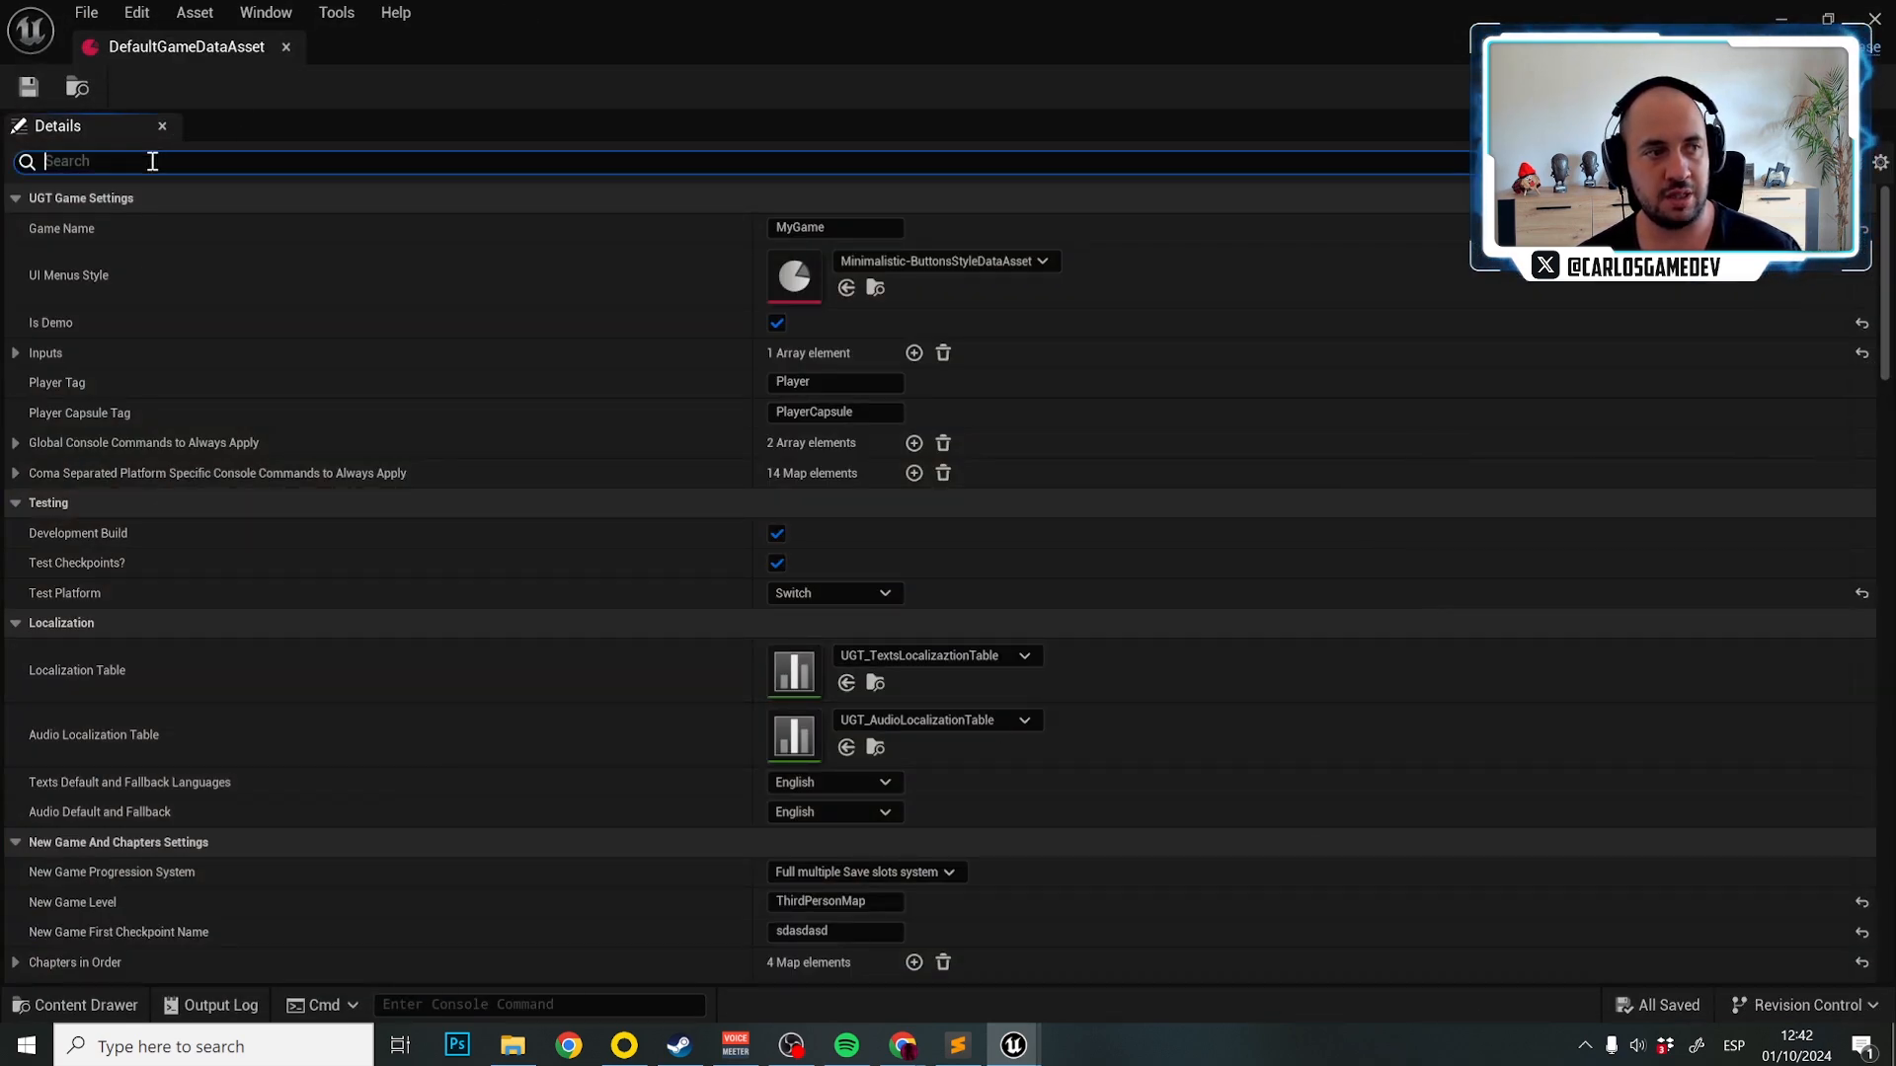
pyautogui.write('local')
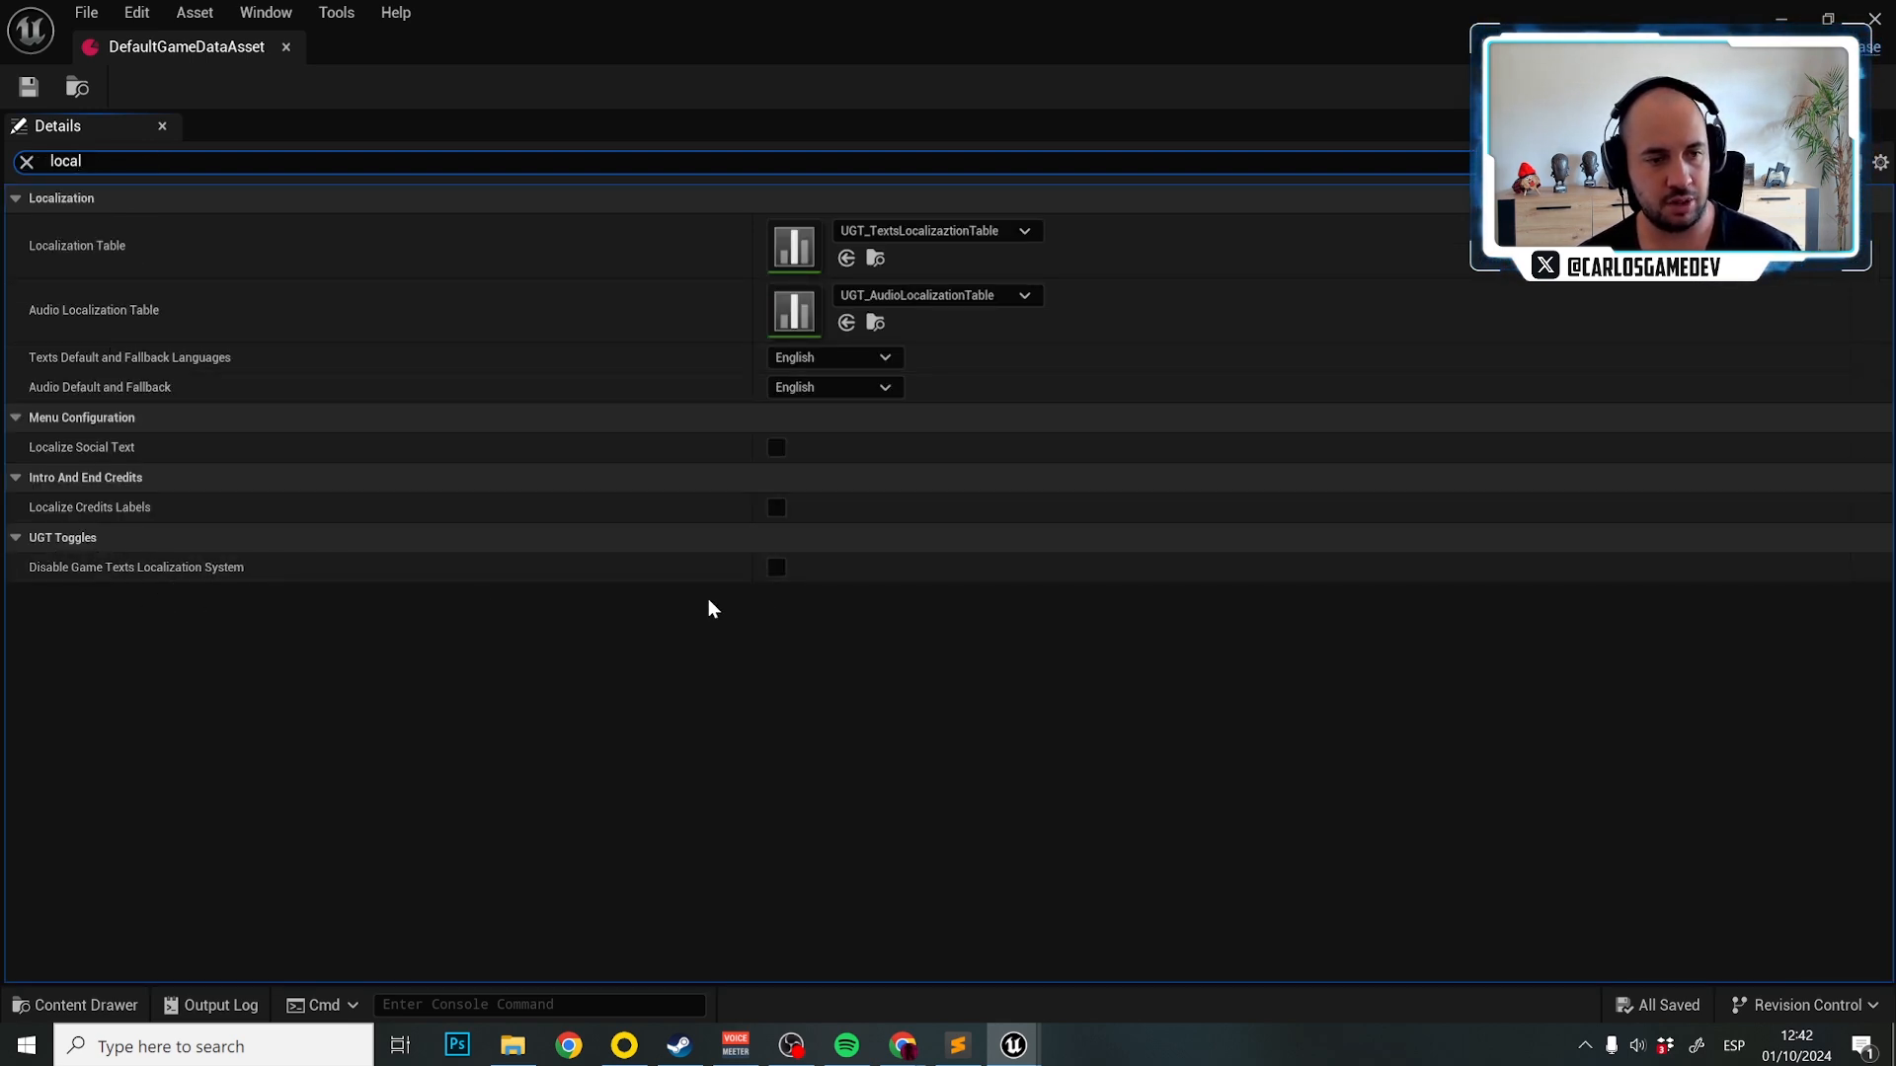
pyautogui.click(776, 567)
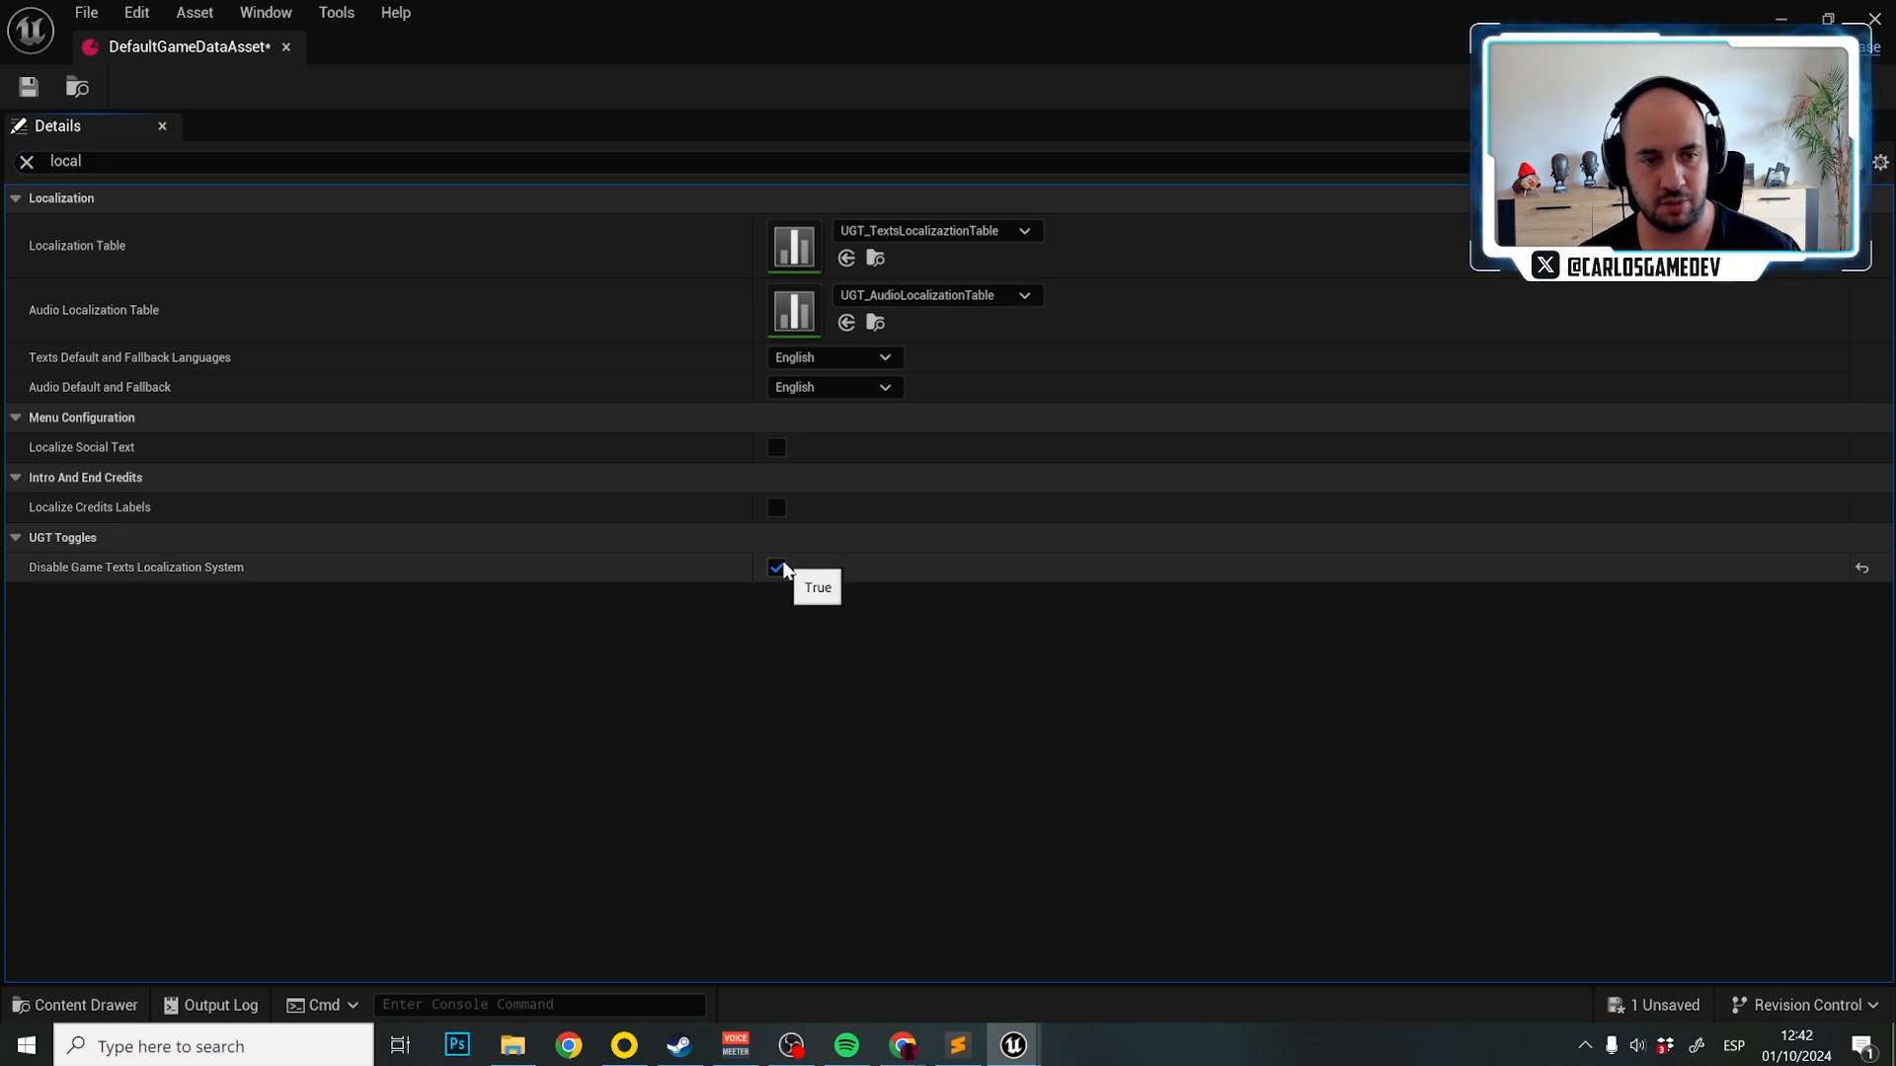
pyautogui.click(28, 87)
pyautogui.middleClick(172, 53)
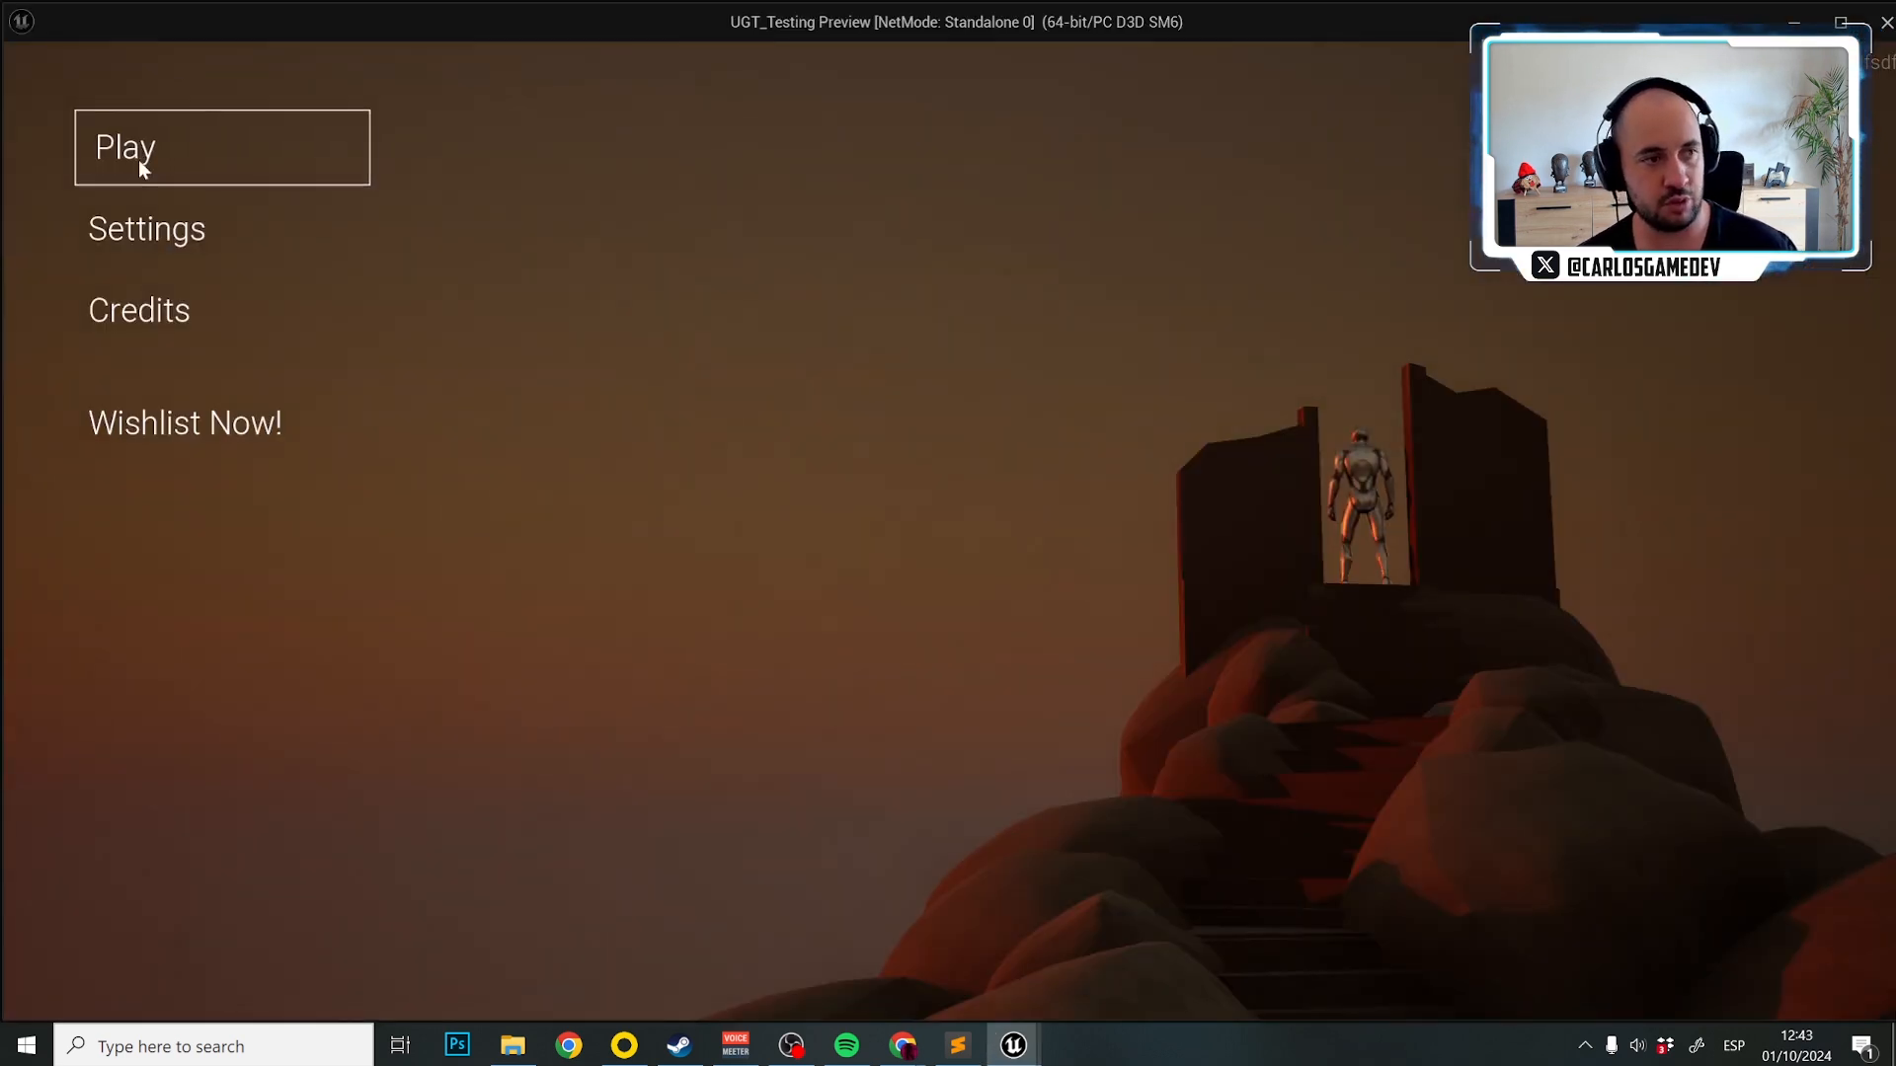
# Examine the saved slot names in the running game preview, and end the preview.
pyautogui.click(139, 161)
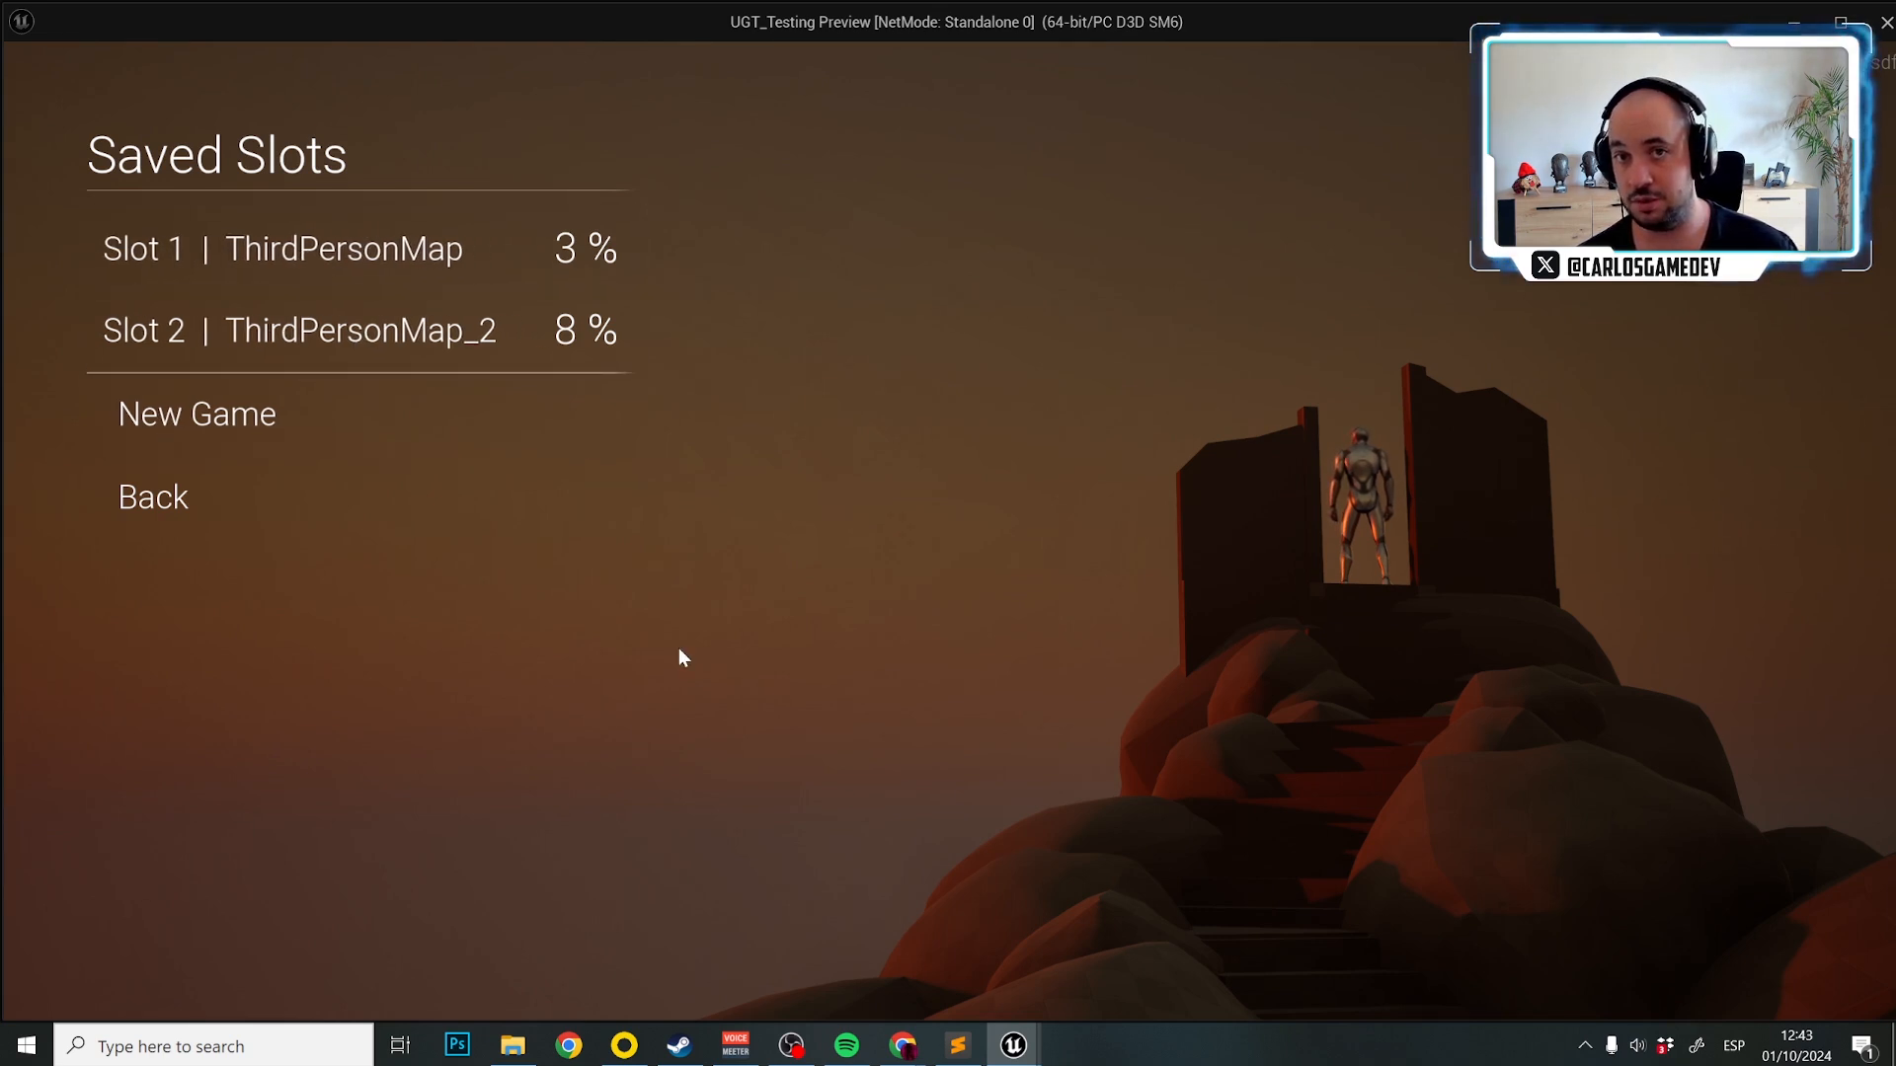
pyautogui.press('Escape')
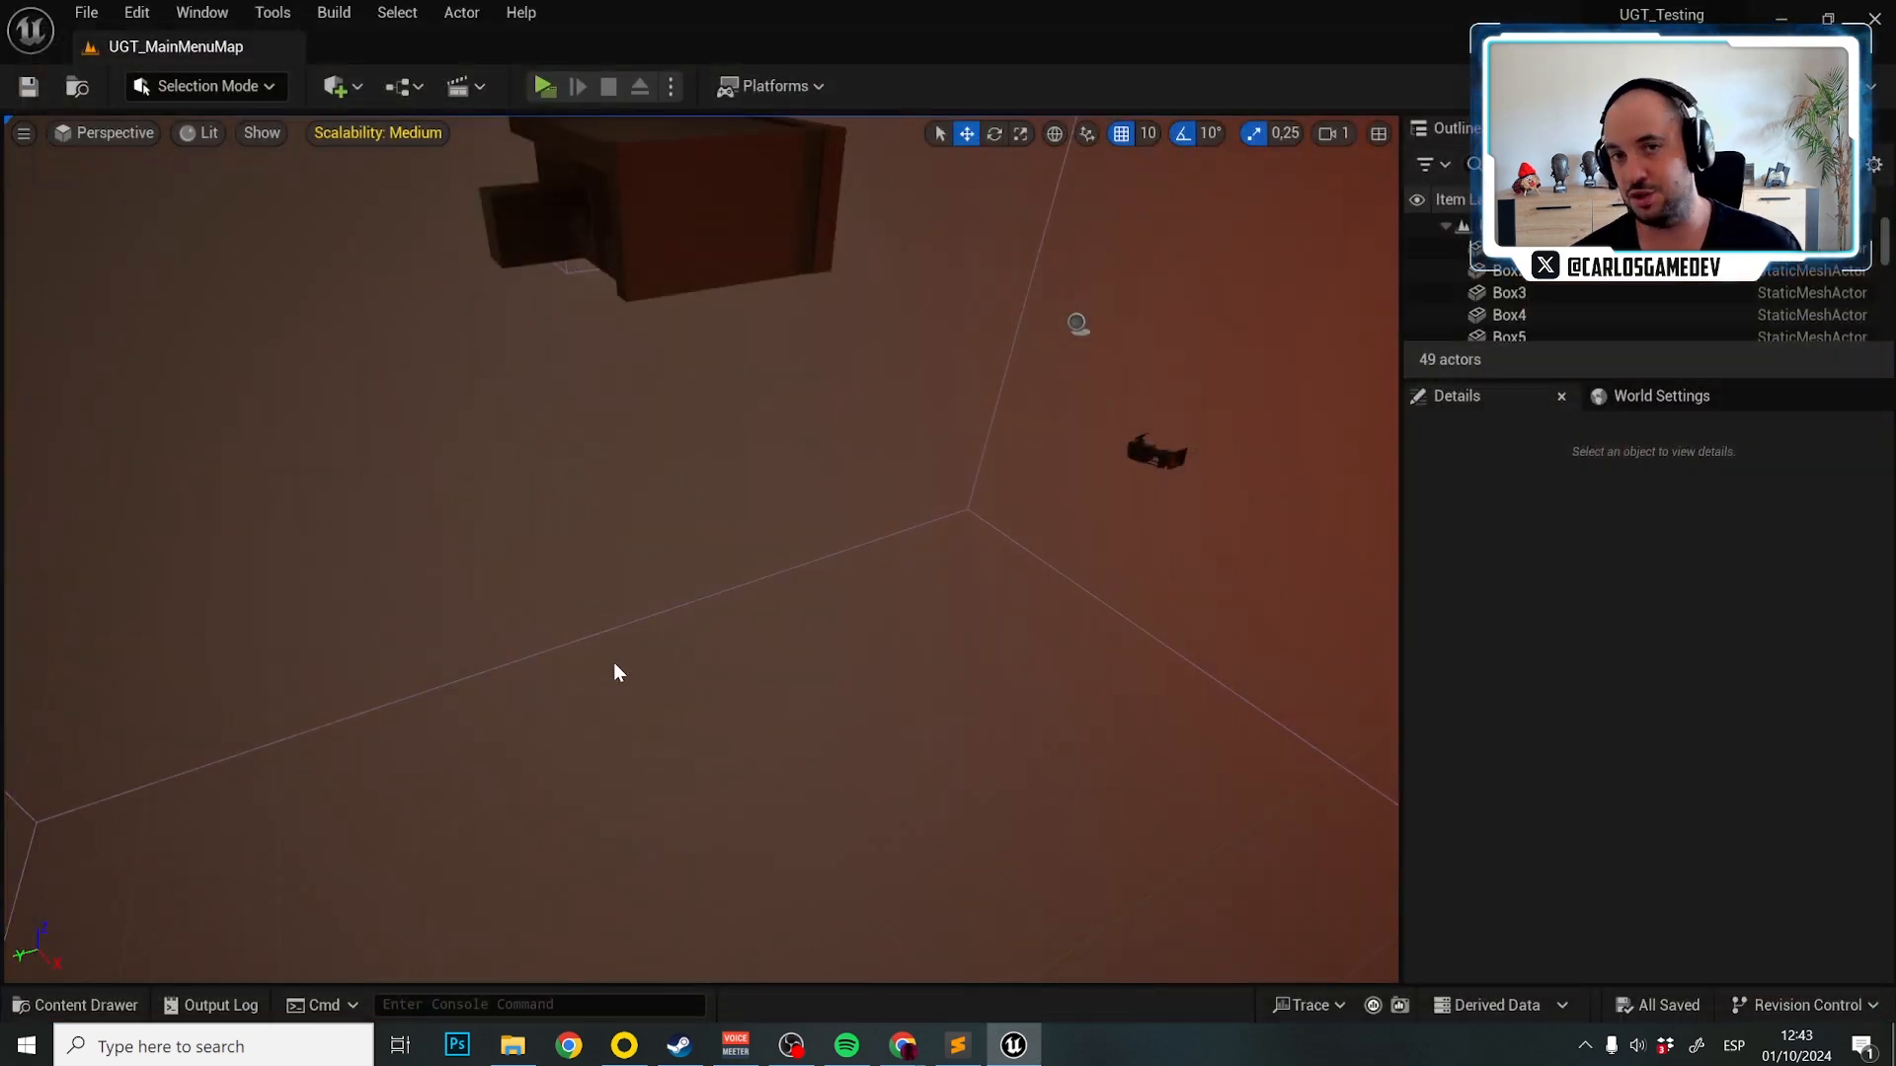
# Reopen DefaultGameDataAsset, filter it by "local", turn off Disable Game Texts Localization System, and close the asset.
pyautogui.hotkey('ctrl', 'space')
pyautogui.doubleClick(1318, 874)
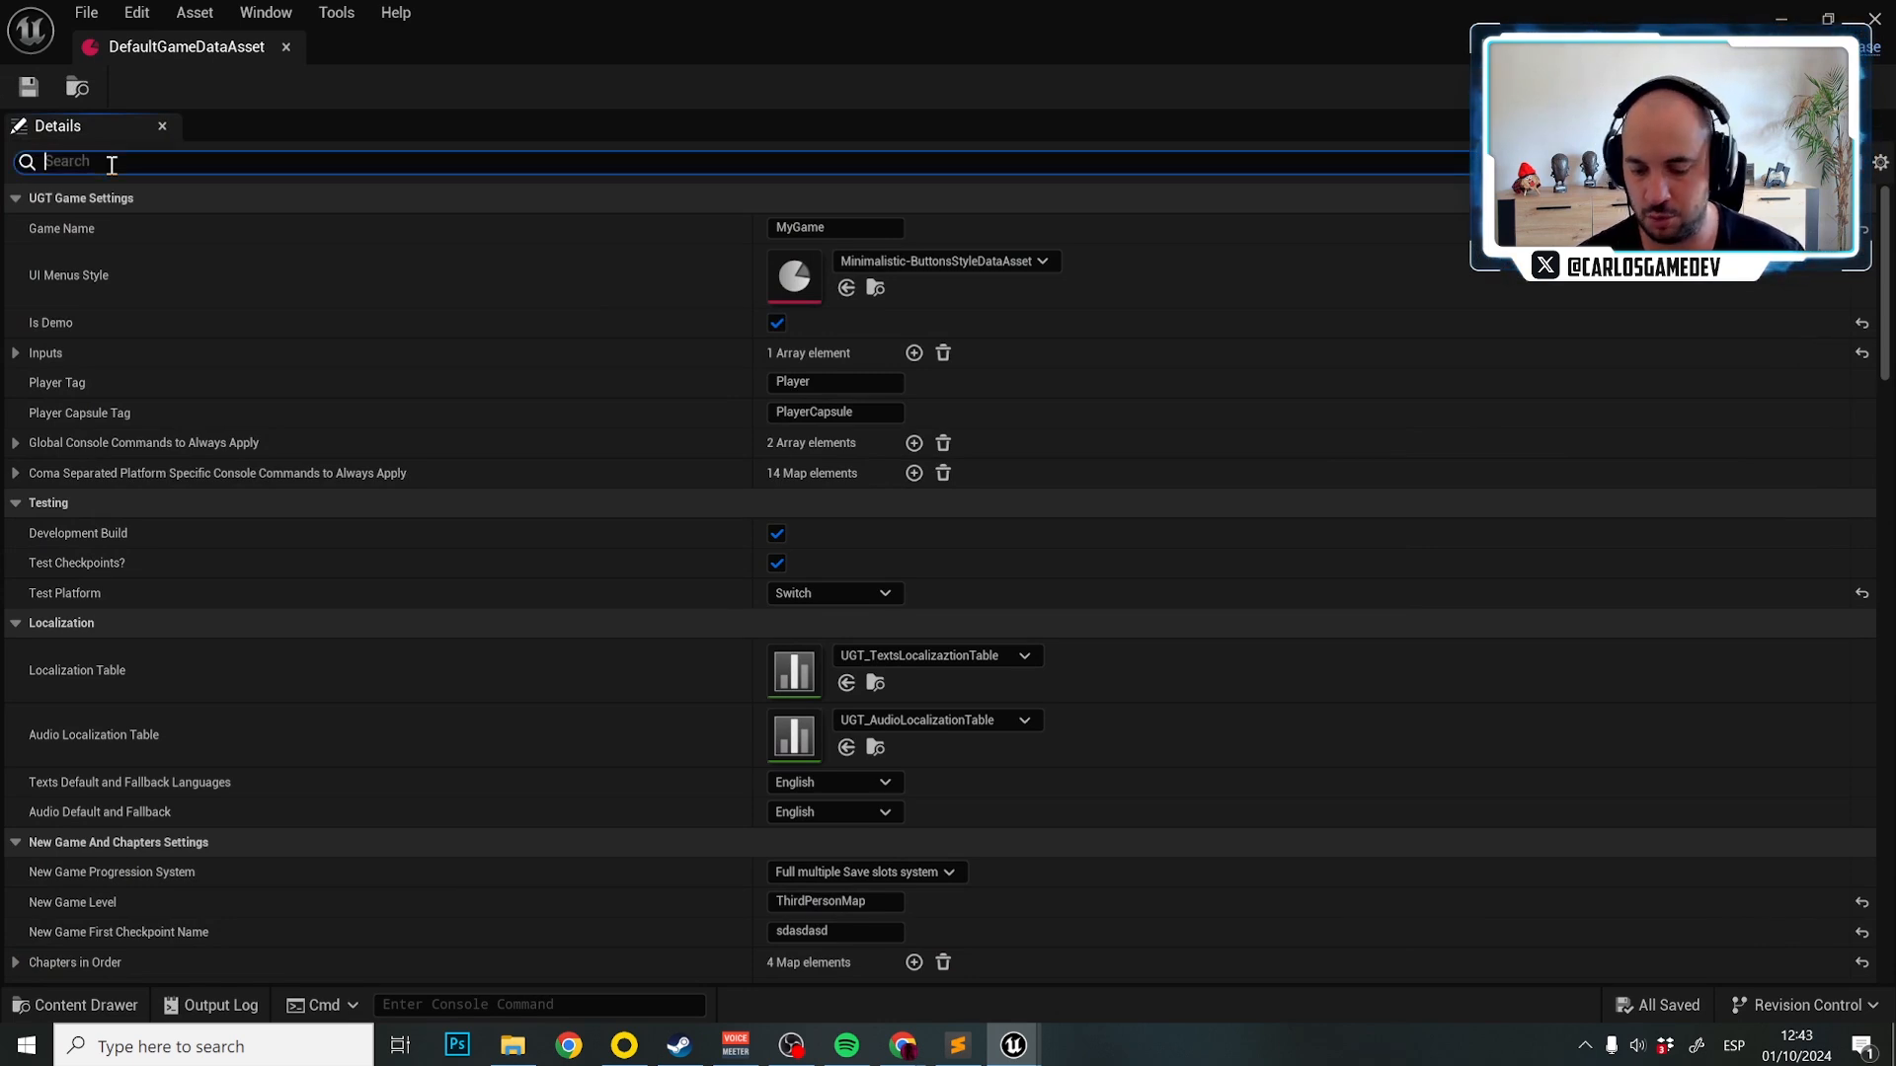
pyautogui.write('local')
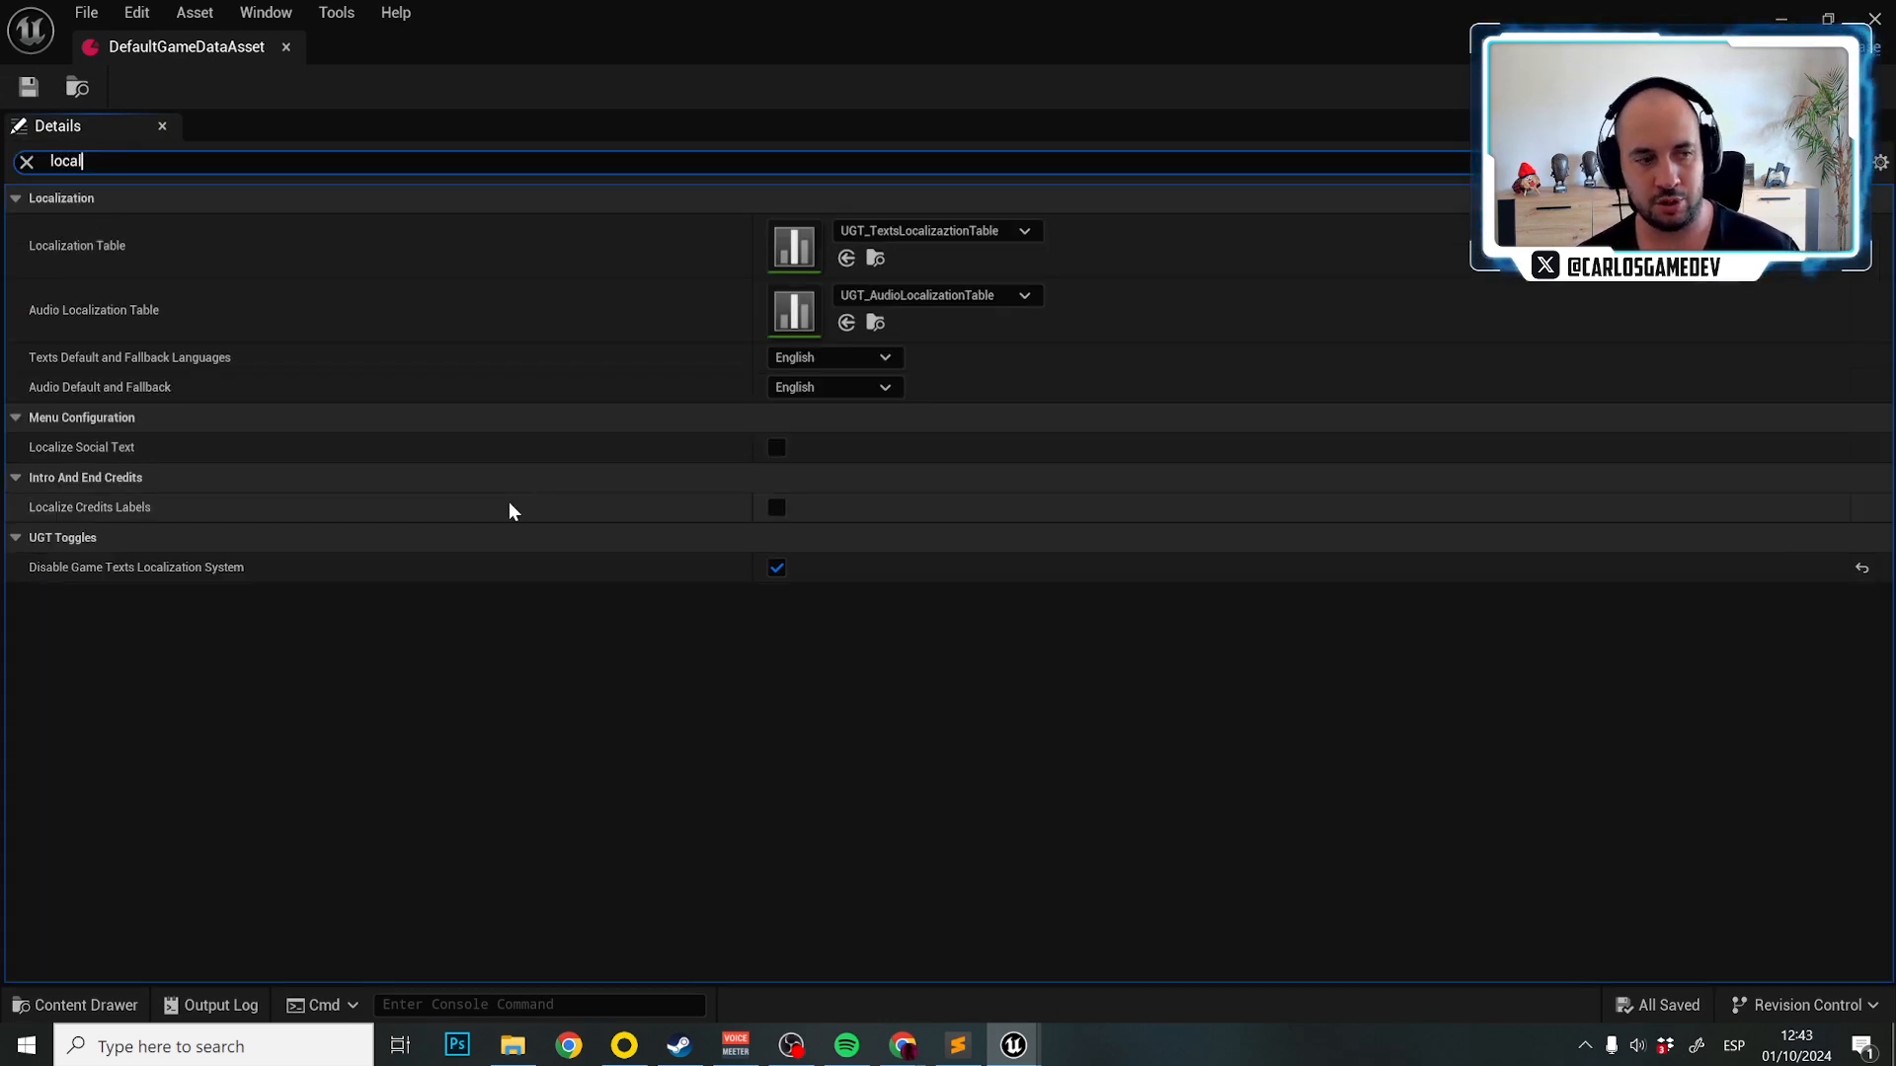
pyautogui.click(787, 568)
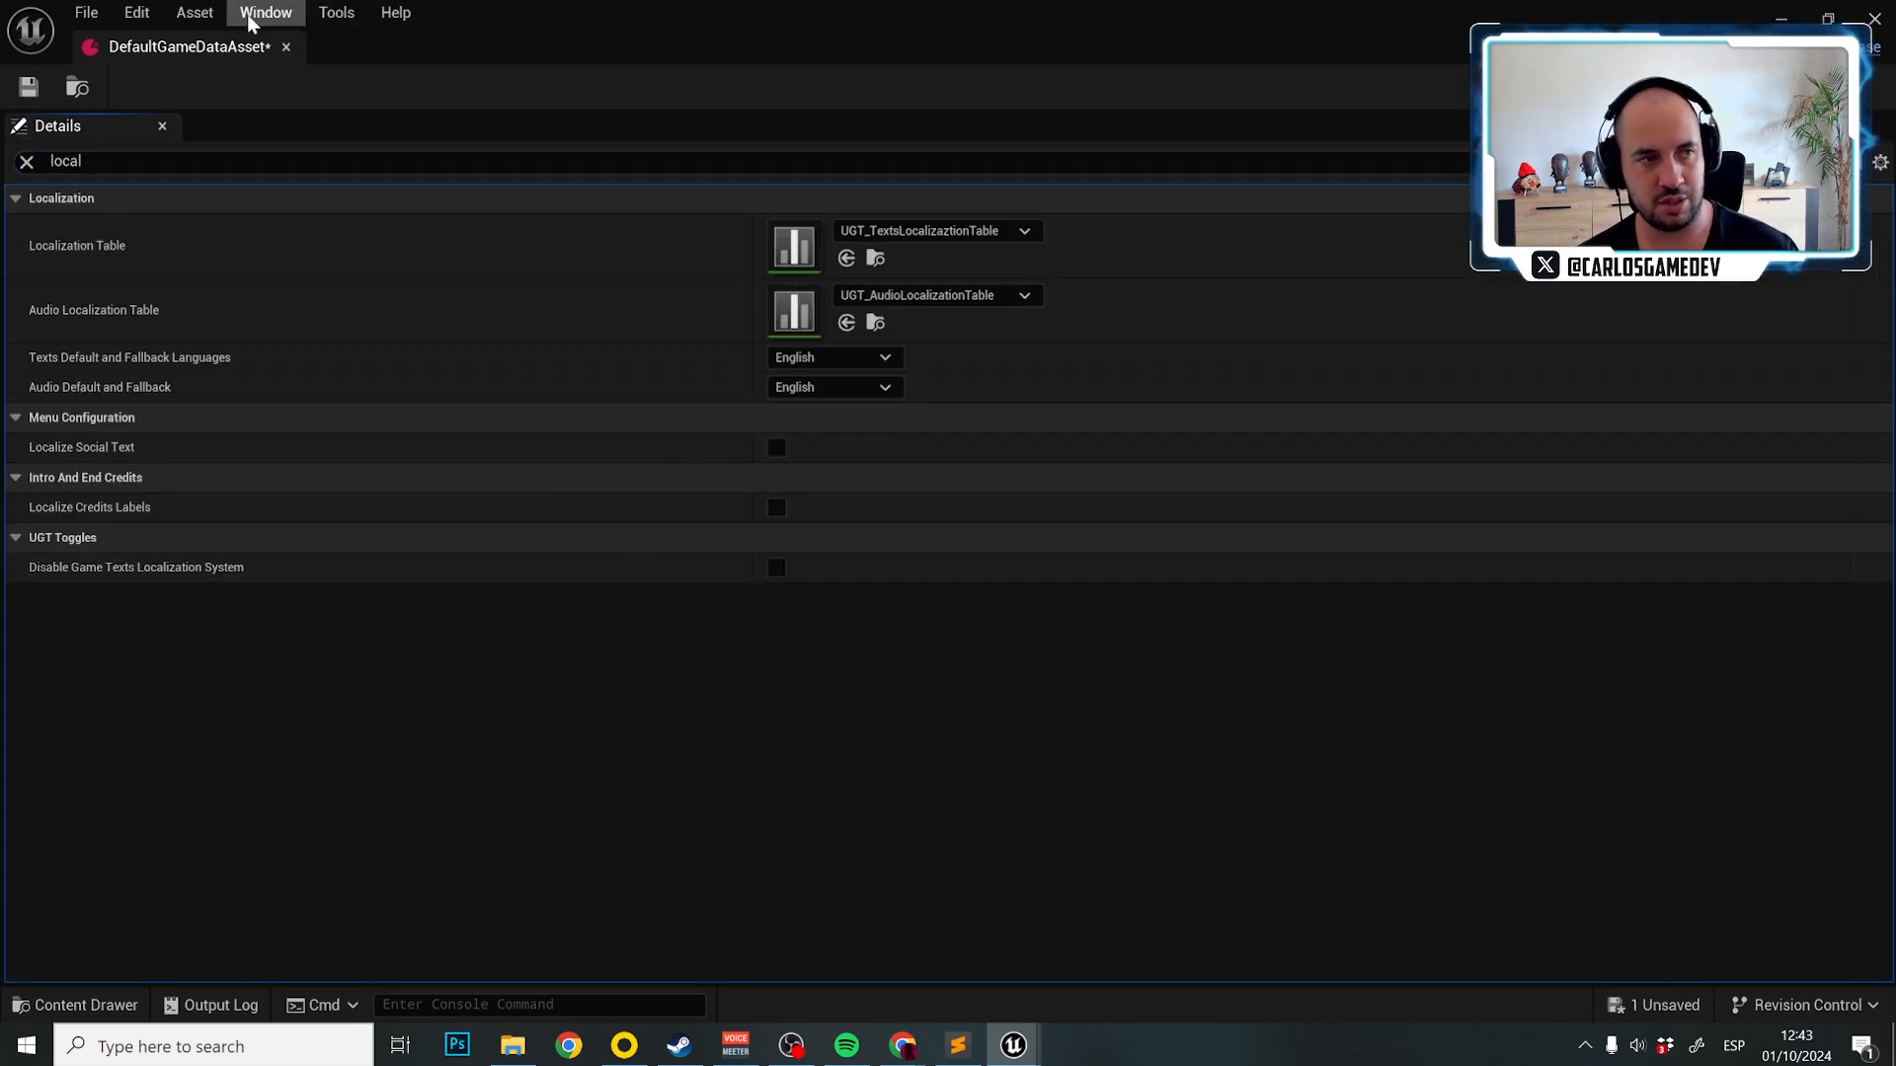
pyautogui.click(286, 47)
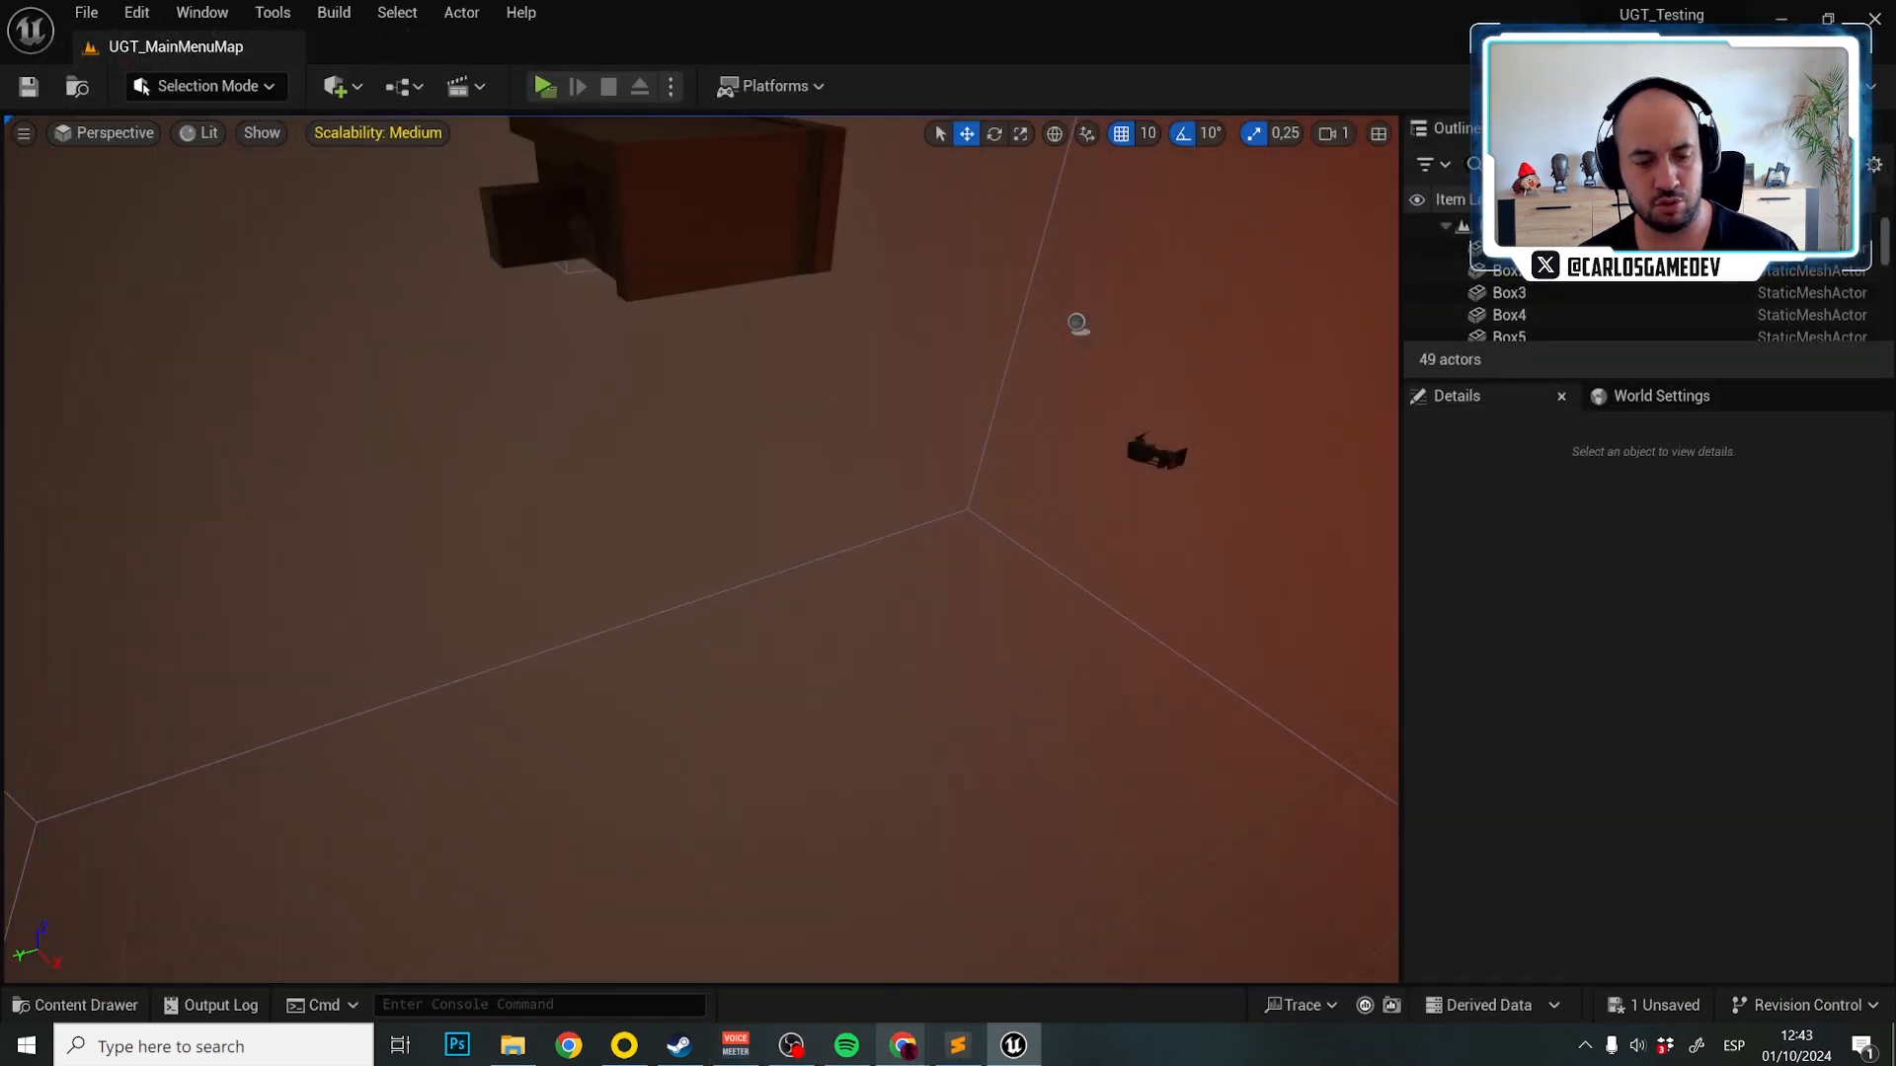
# Switch to the localization spreadsheet in Chrome and look through its language entries and file options.
pyautogui.moveTo(902, 1046)
pyautogui.click(1029, 908)
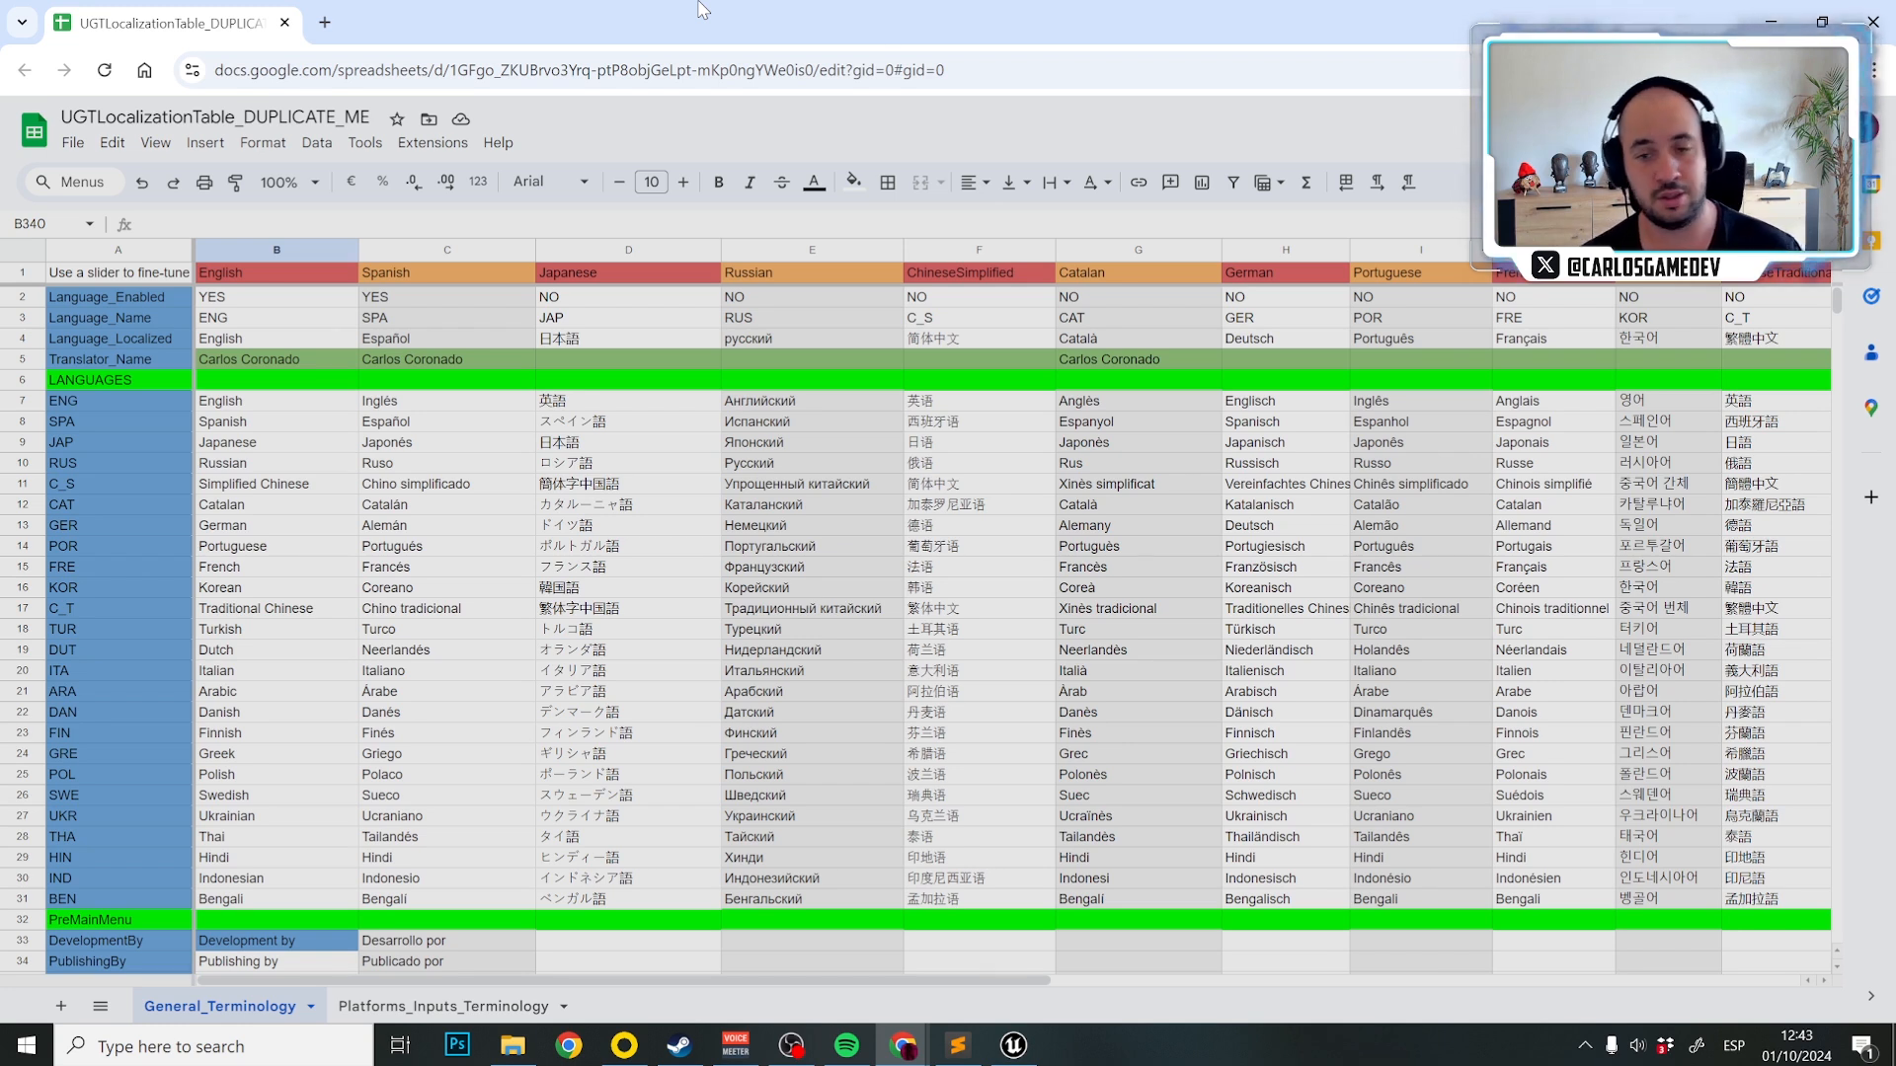
pyautogui.click(621, 487)
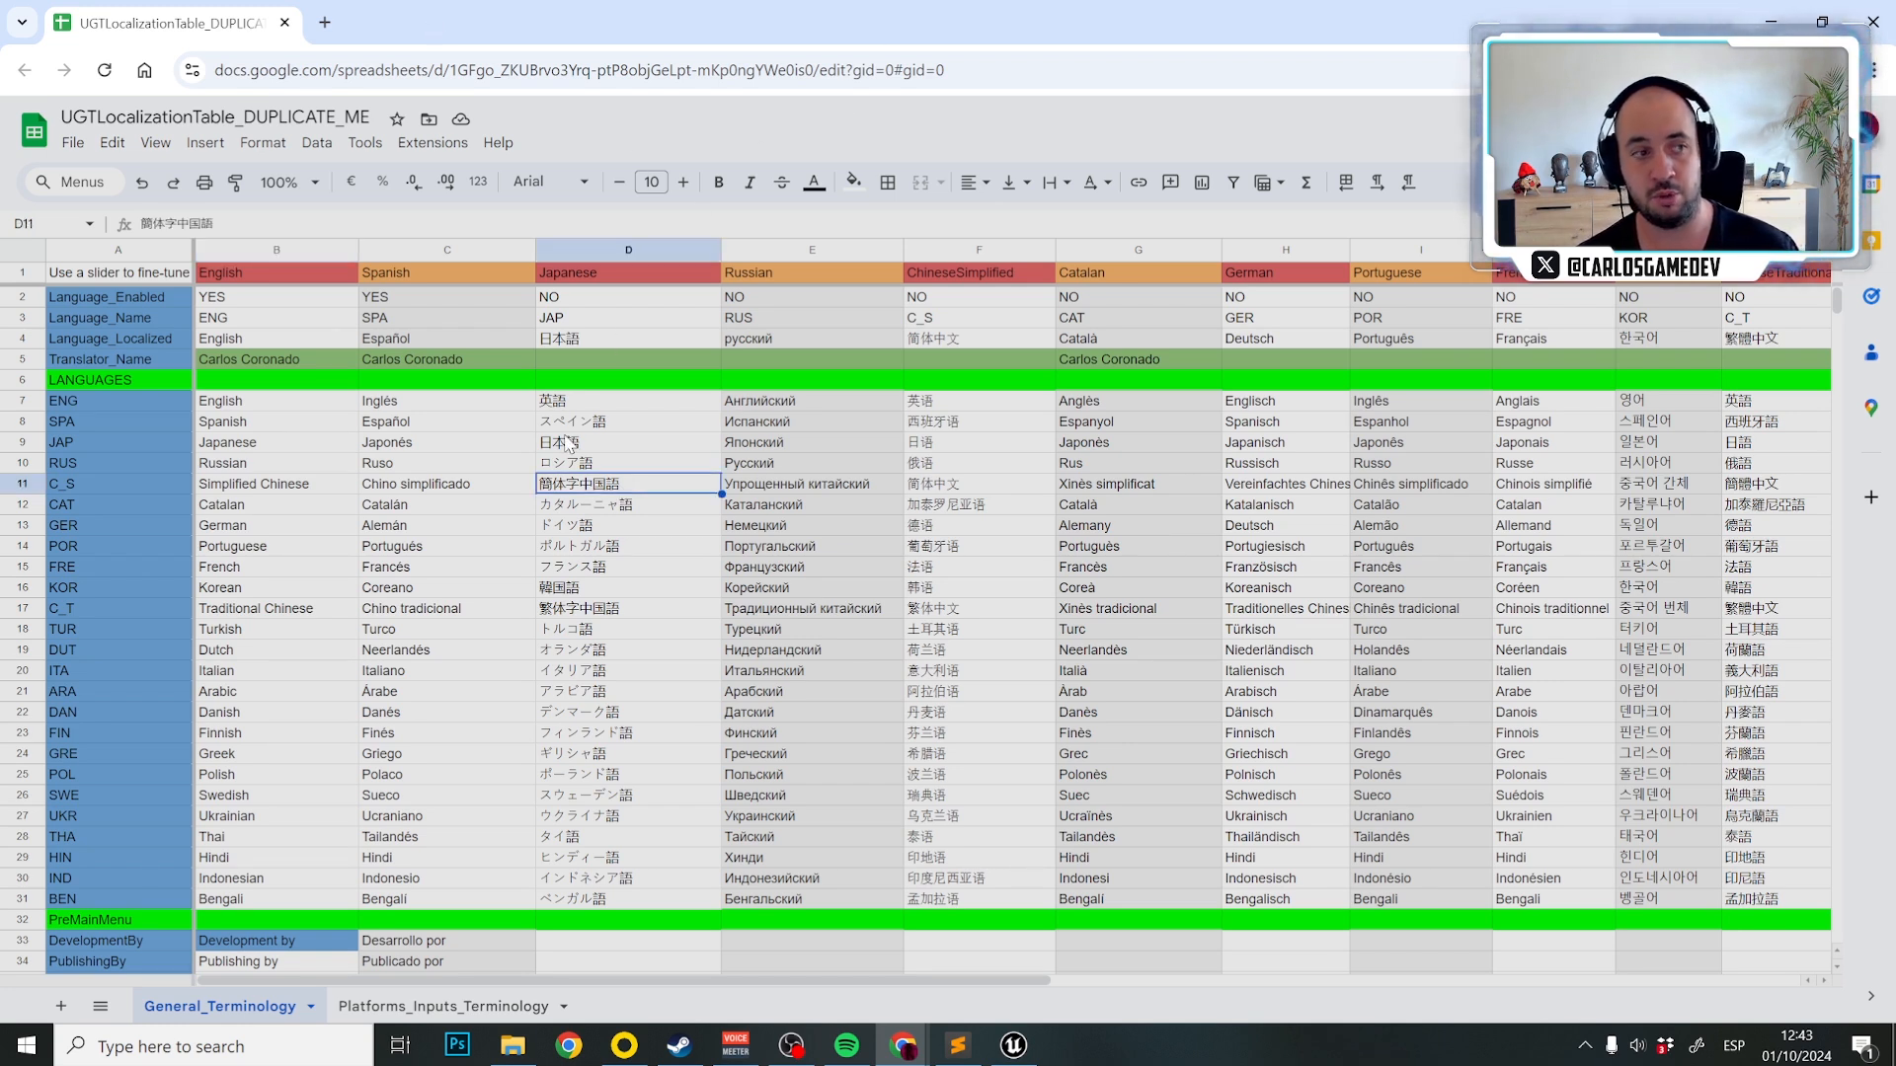
pyautogui.click(71, 144)
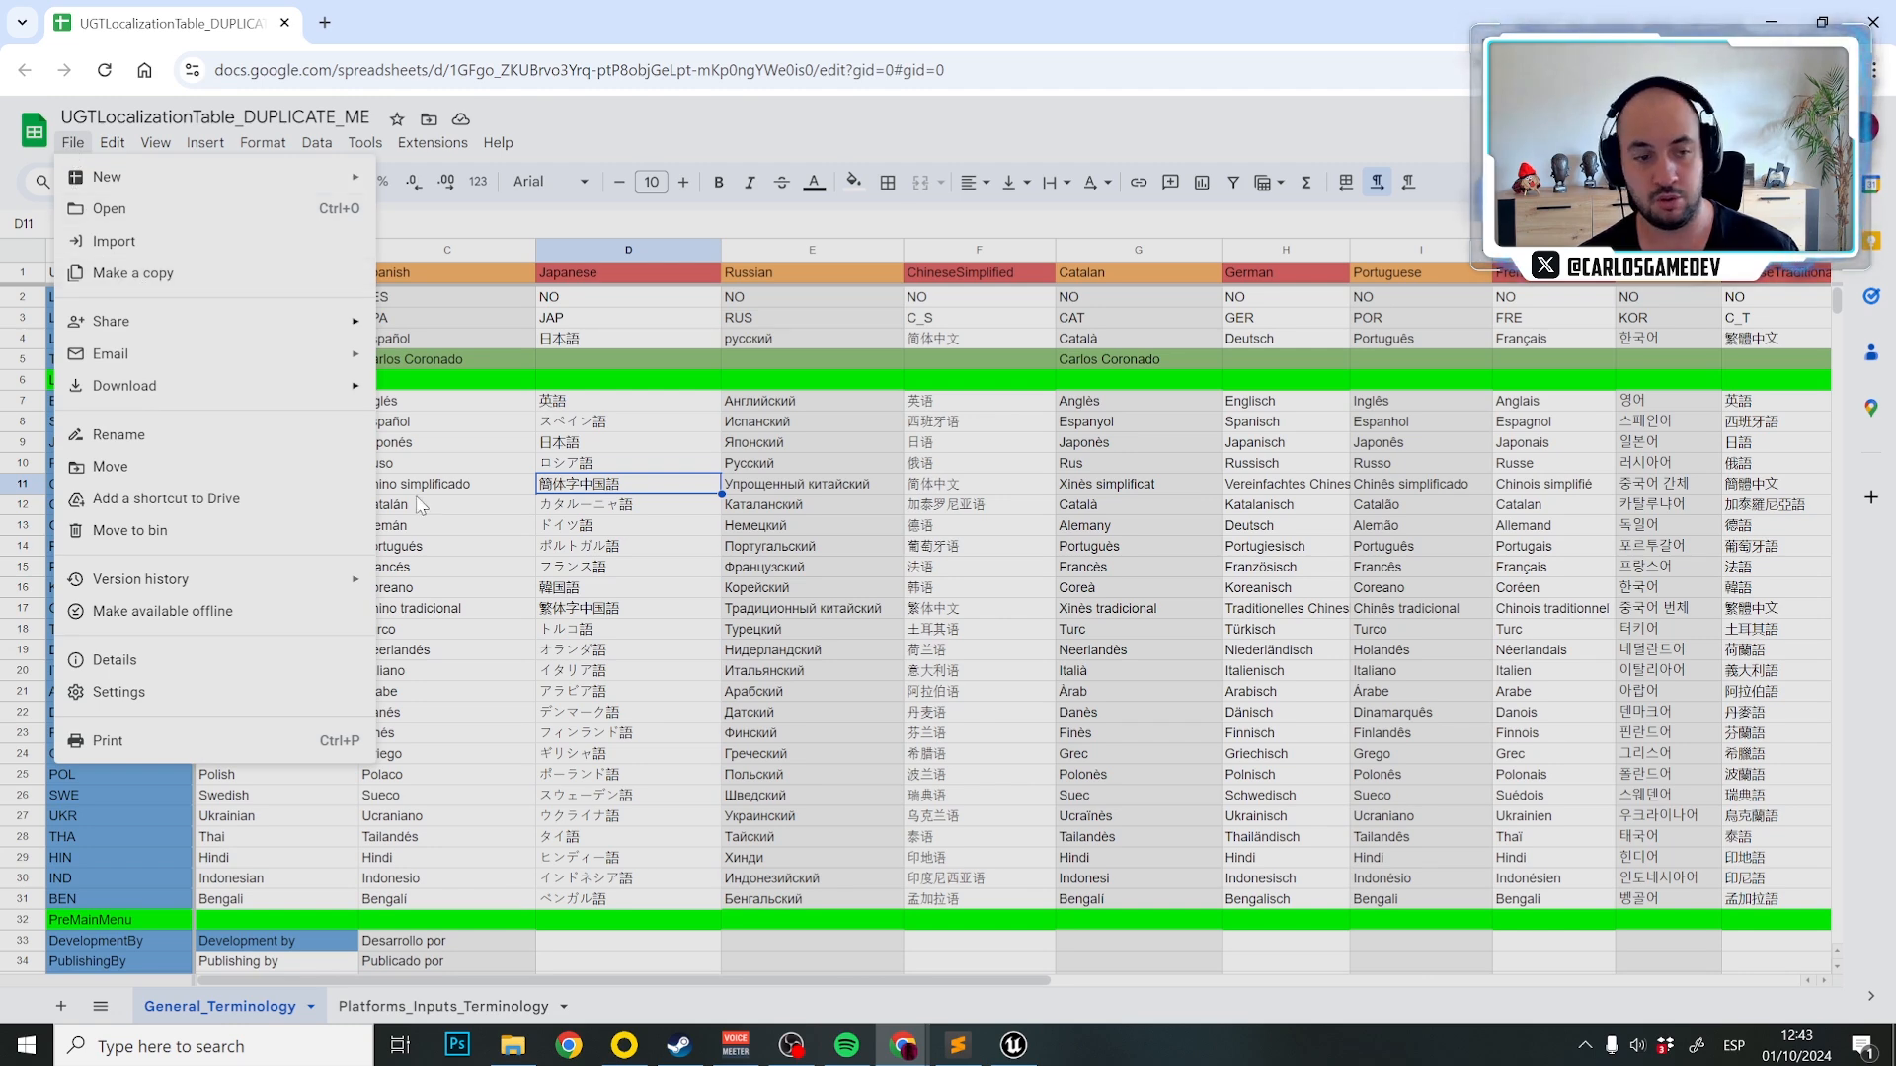
pyautogui.click(493, 570)
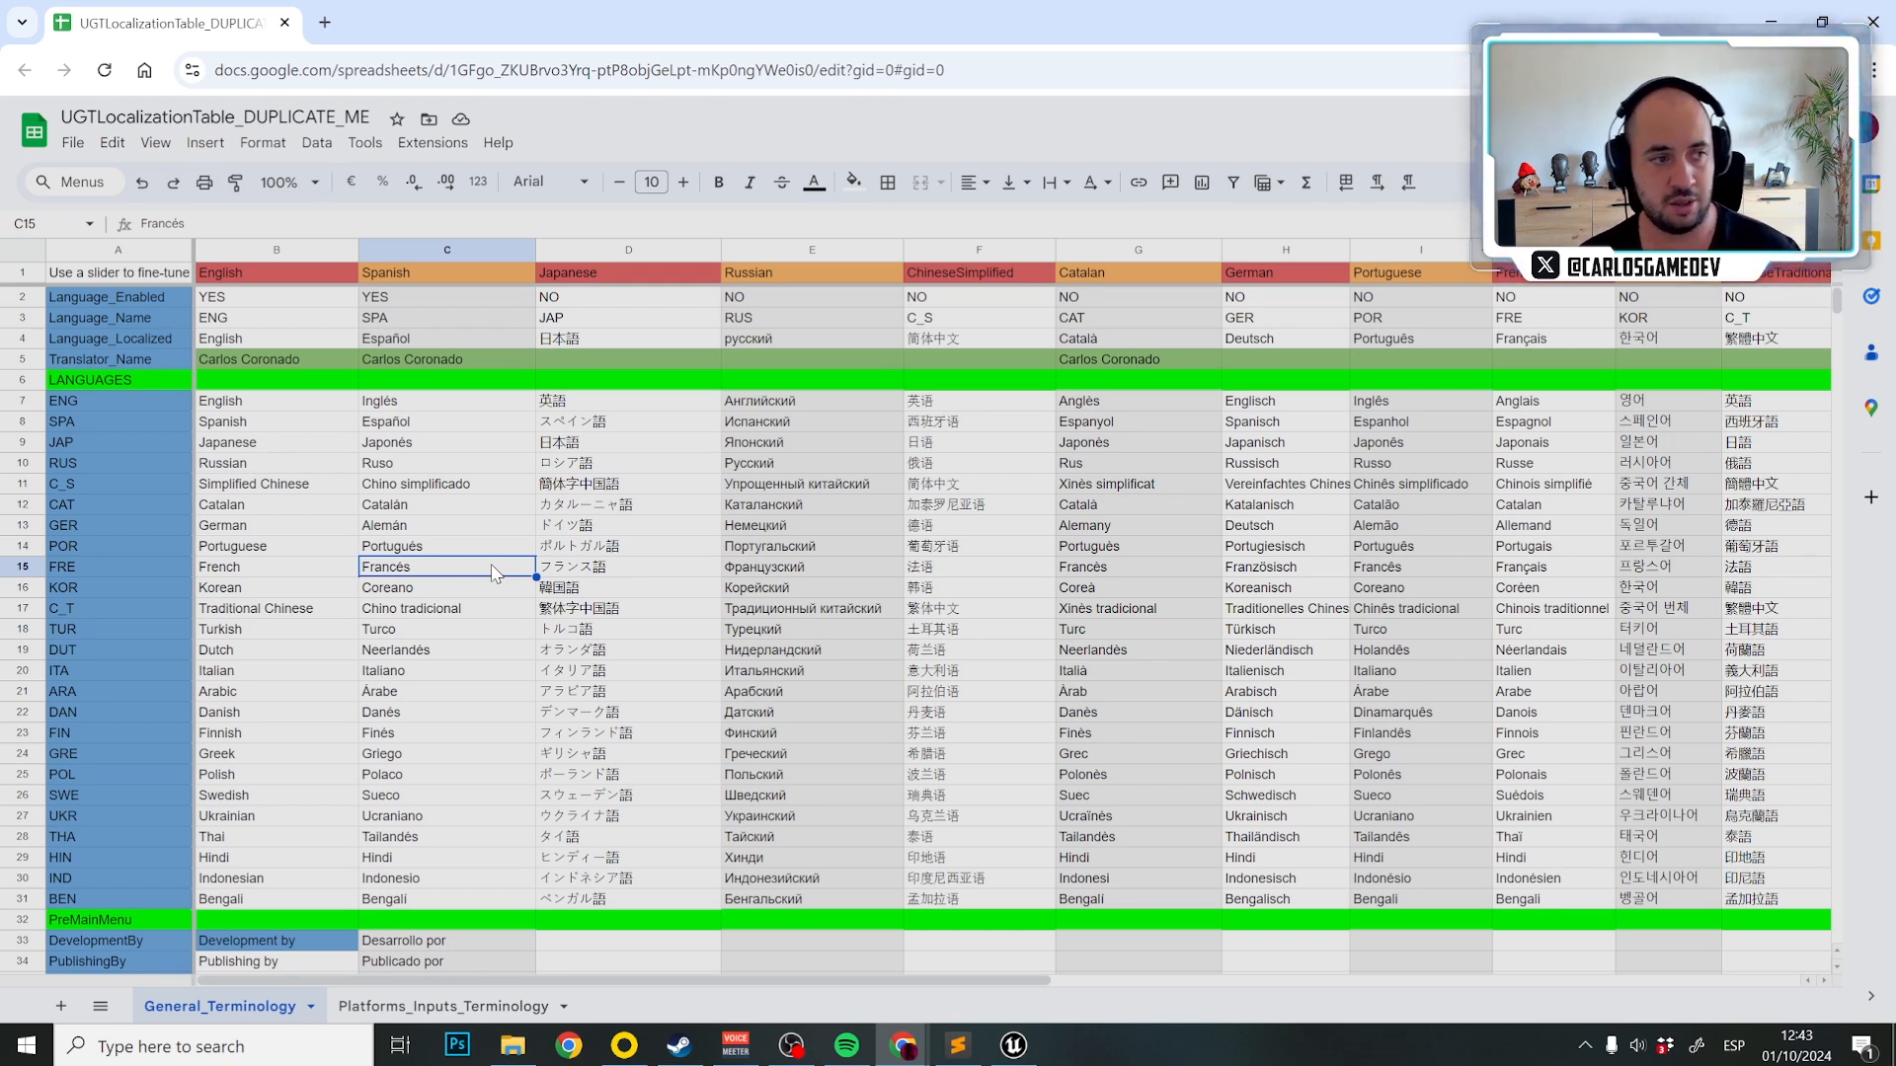
# Clear the contents of cell A1 in the General_Terminology sheet.
pyautogui.click(145, 276)
pyautogui.press('Delete')
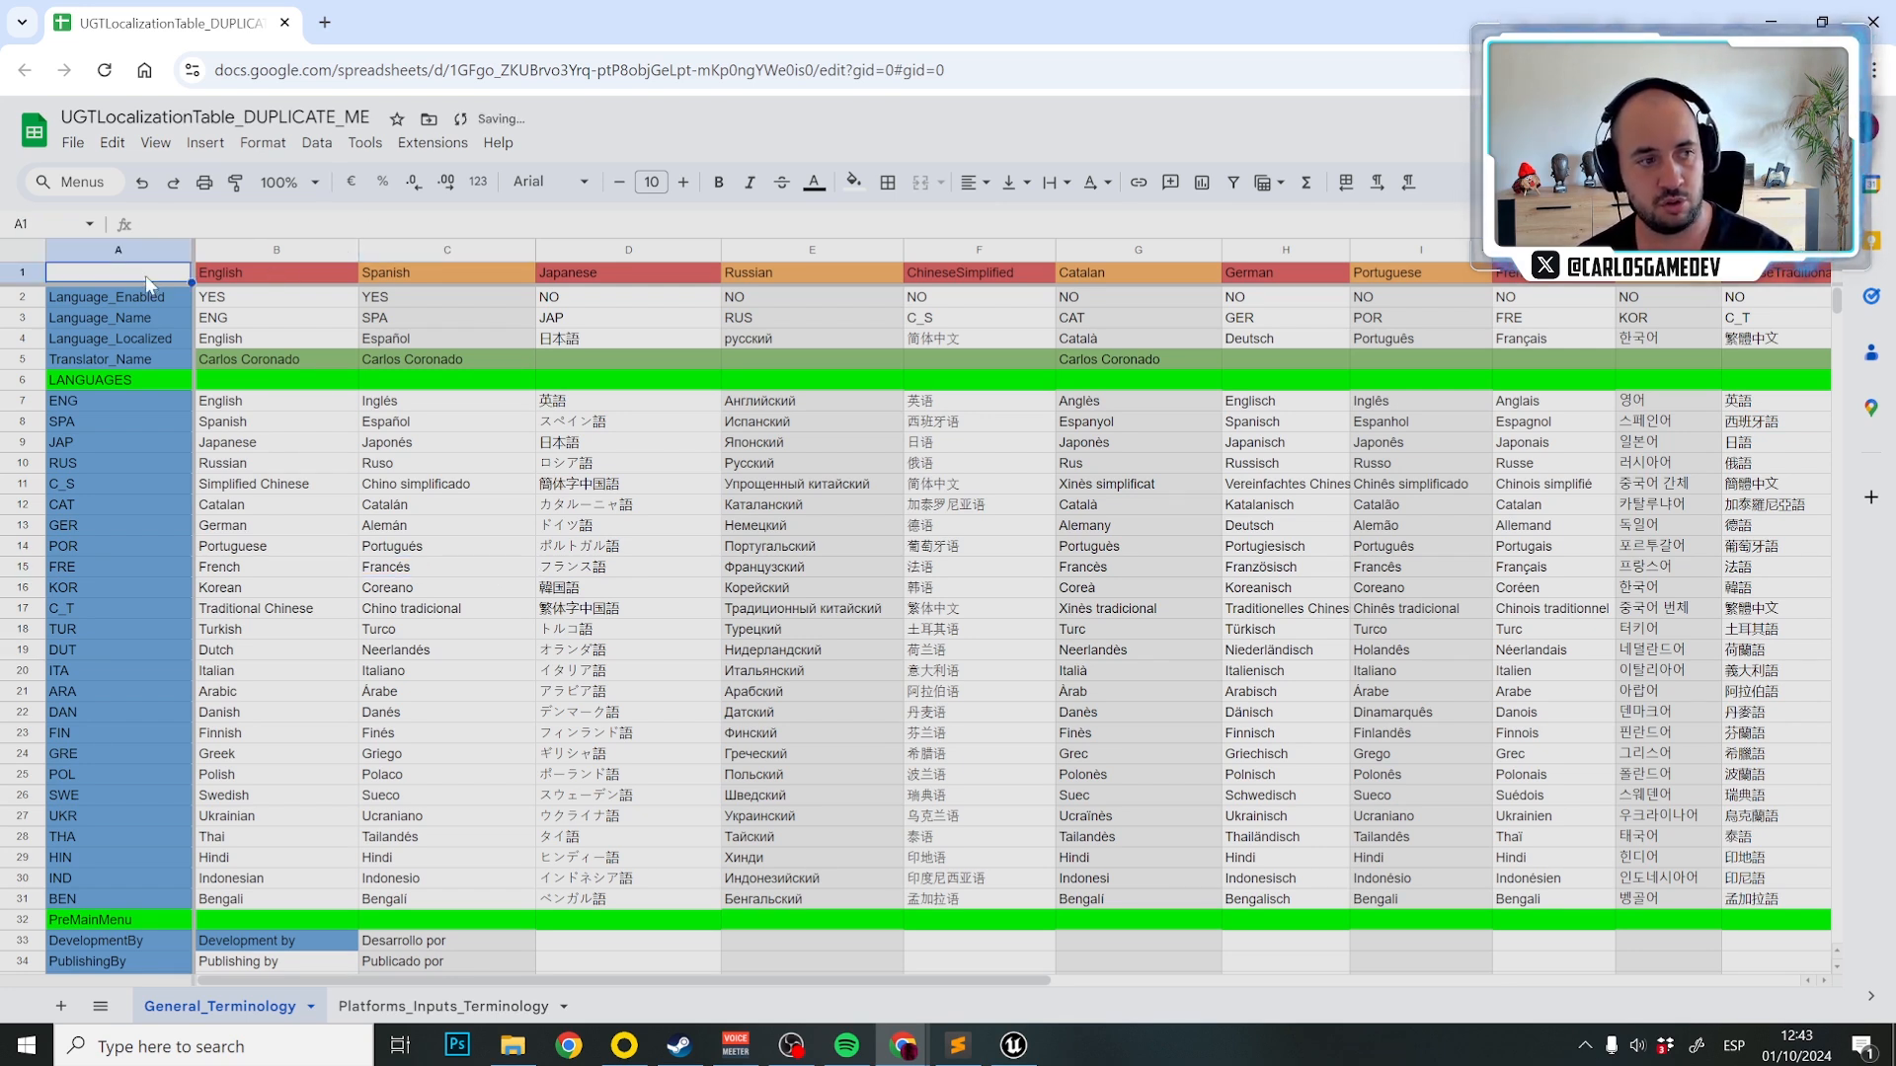
# Enable ChineseSimplified in the General_Terminology sheet by setting its Language_Enabled value to YES.
pyautogui.click(350, 400)
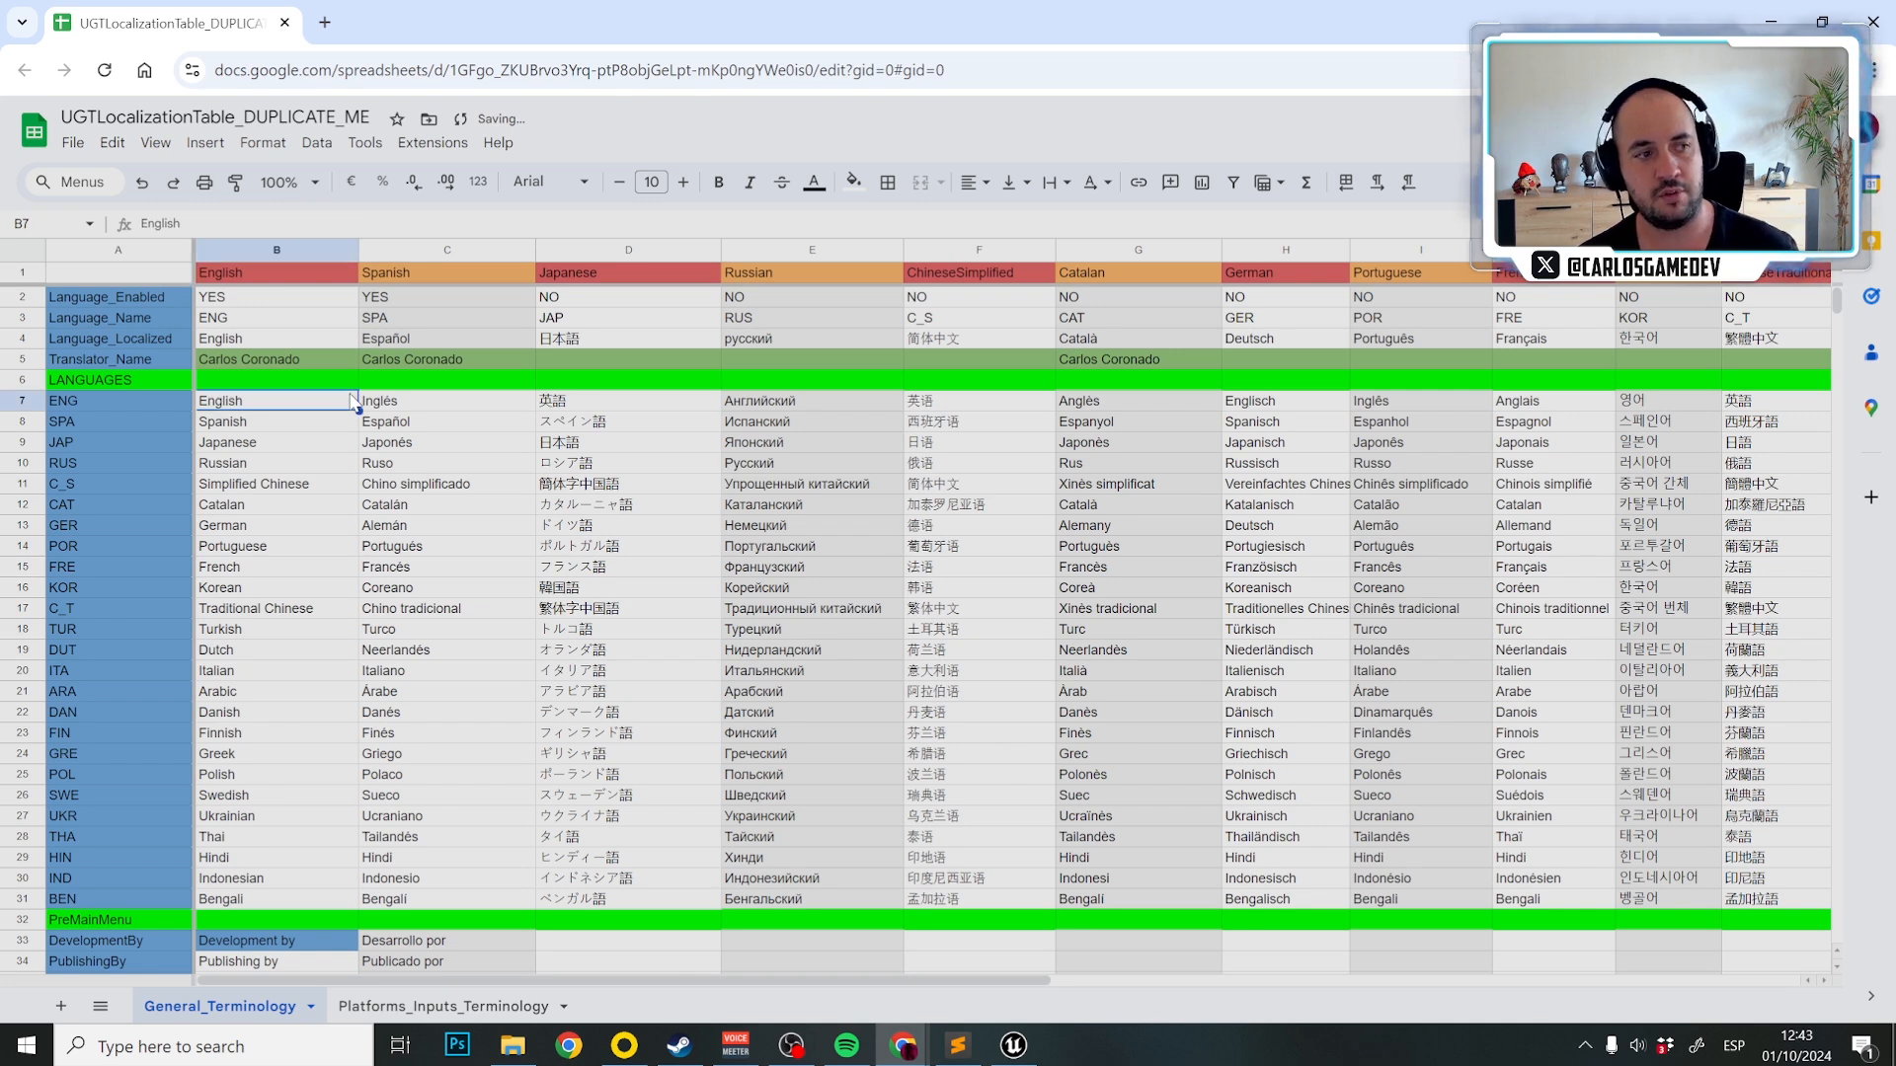
pyautogui.click(61, 297)
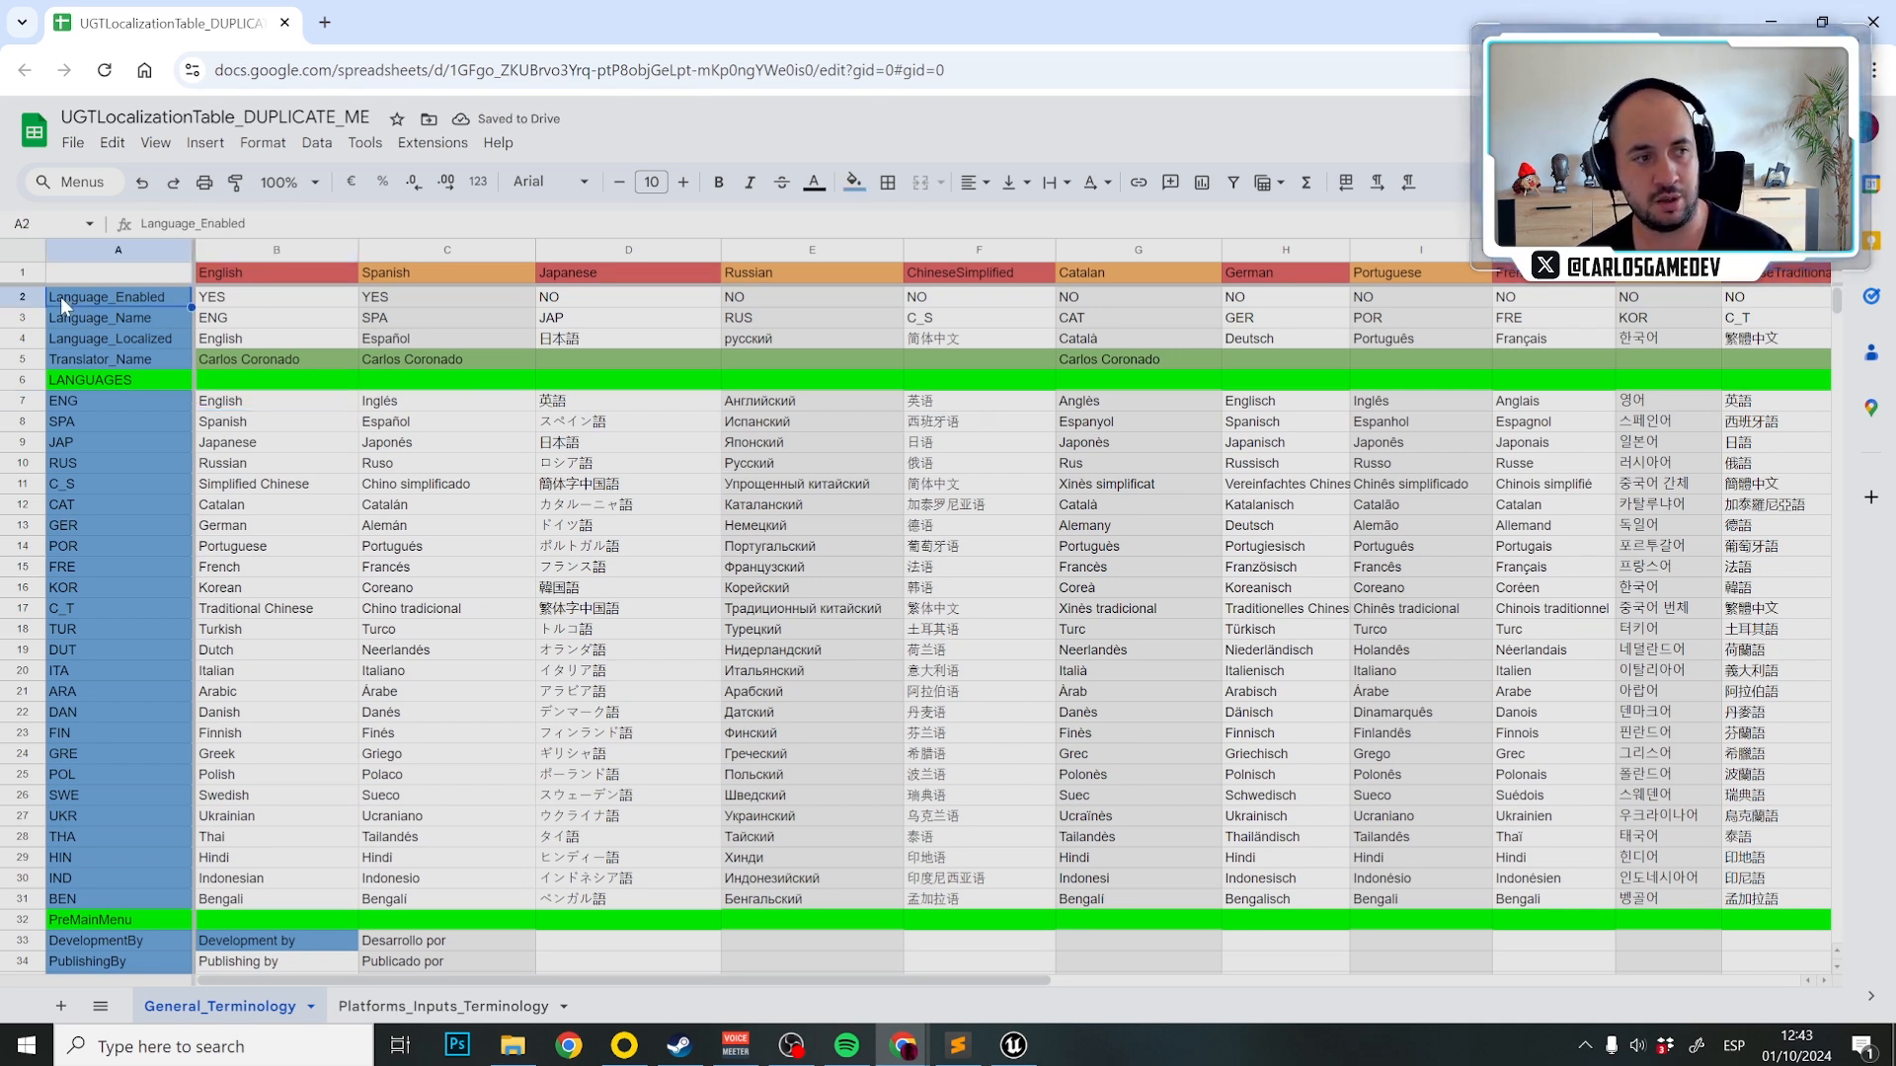
pyautogui.click(290, 304)
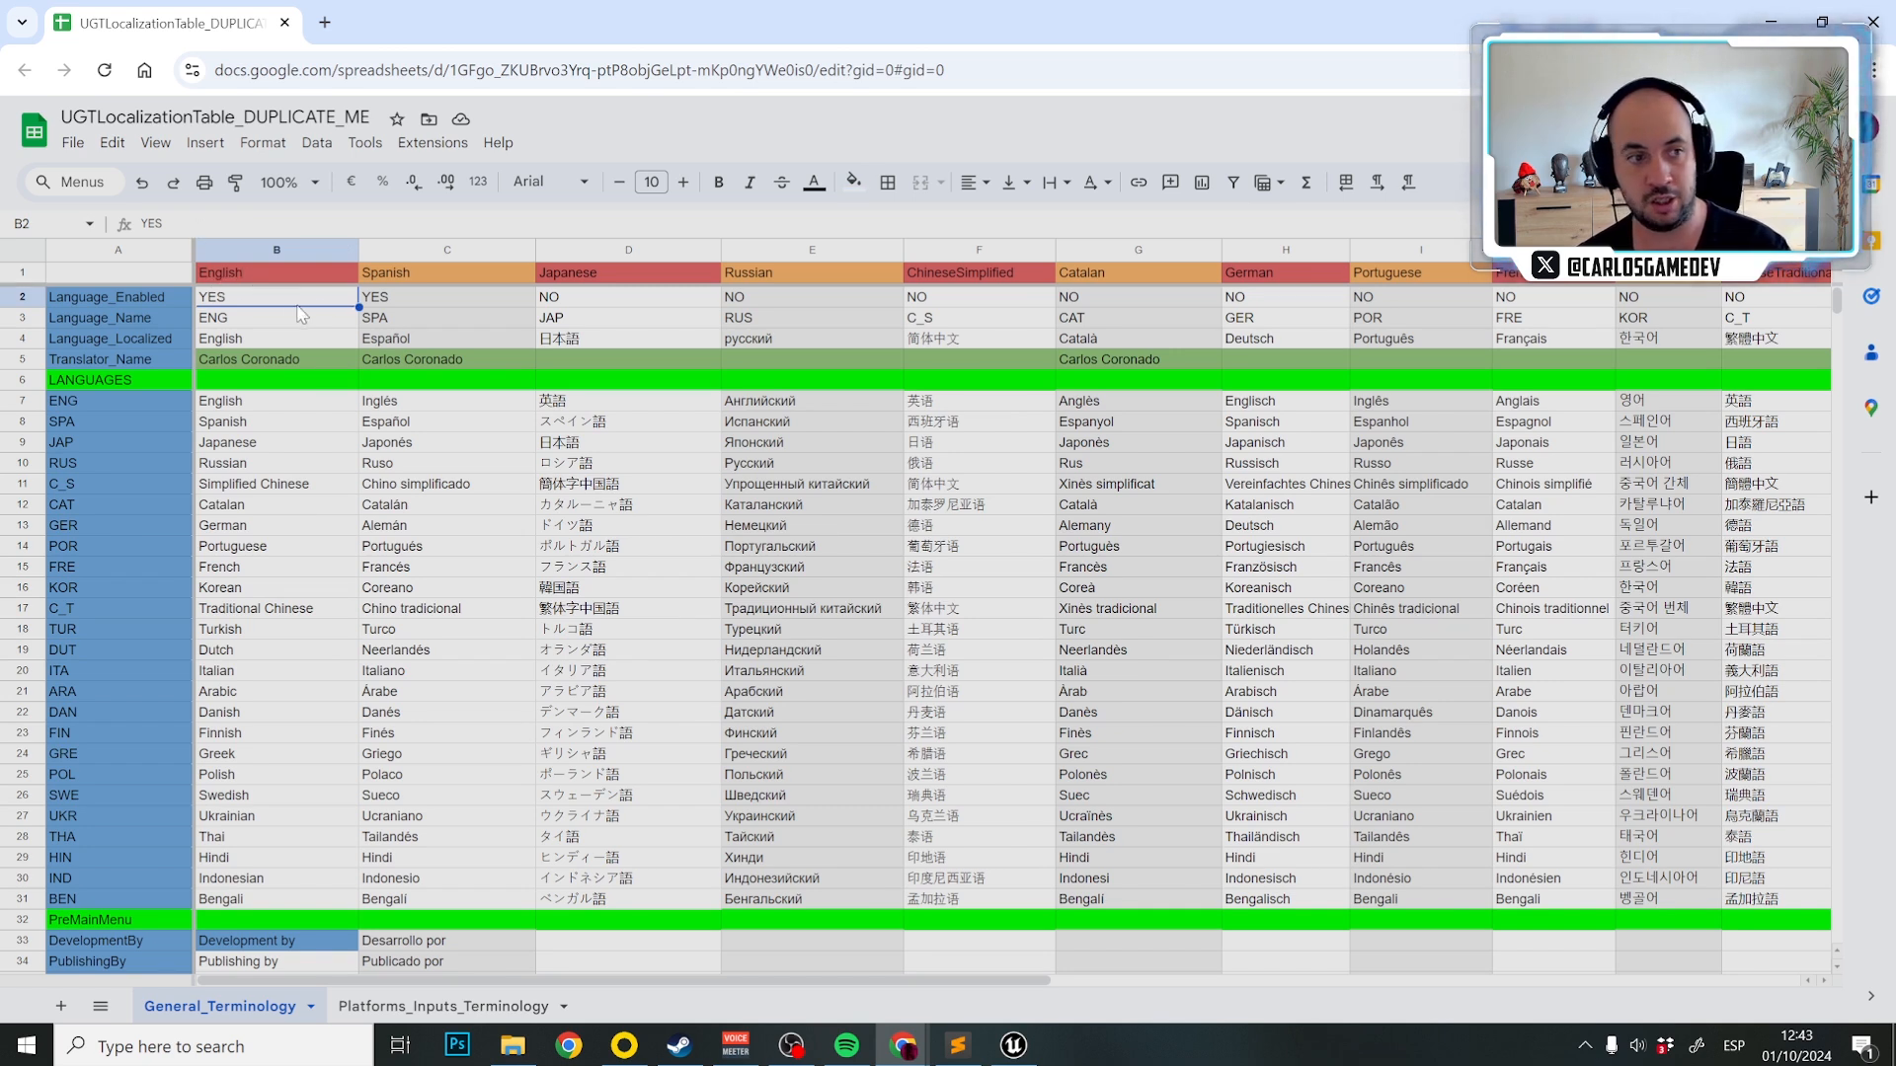
pyautogui.doubleClick(632, 296)
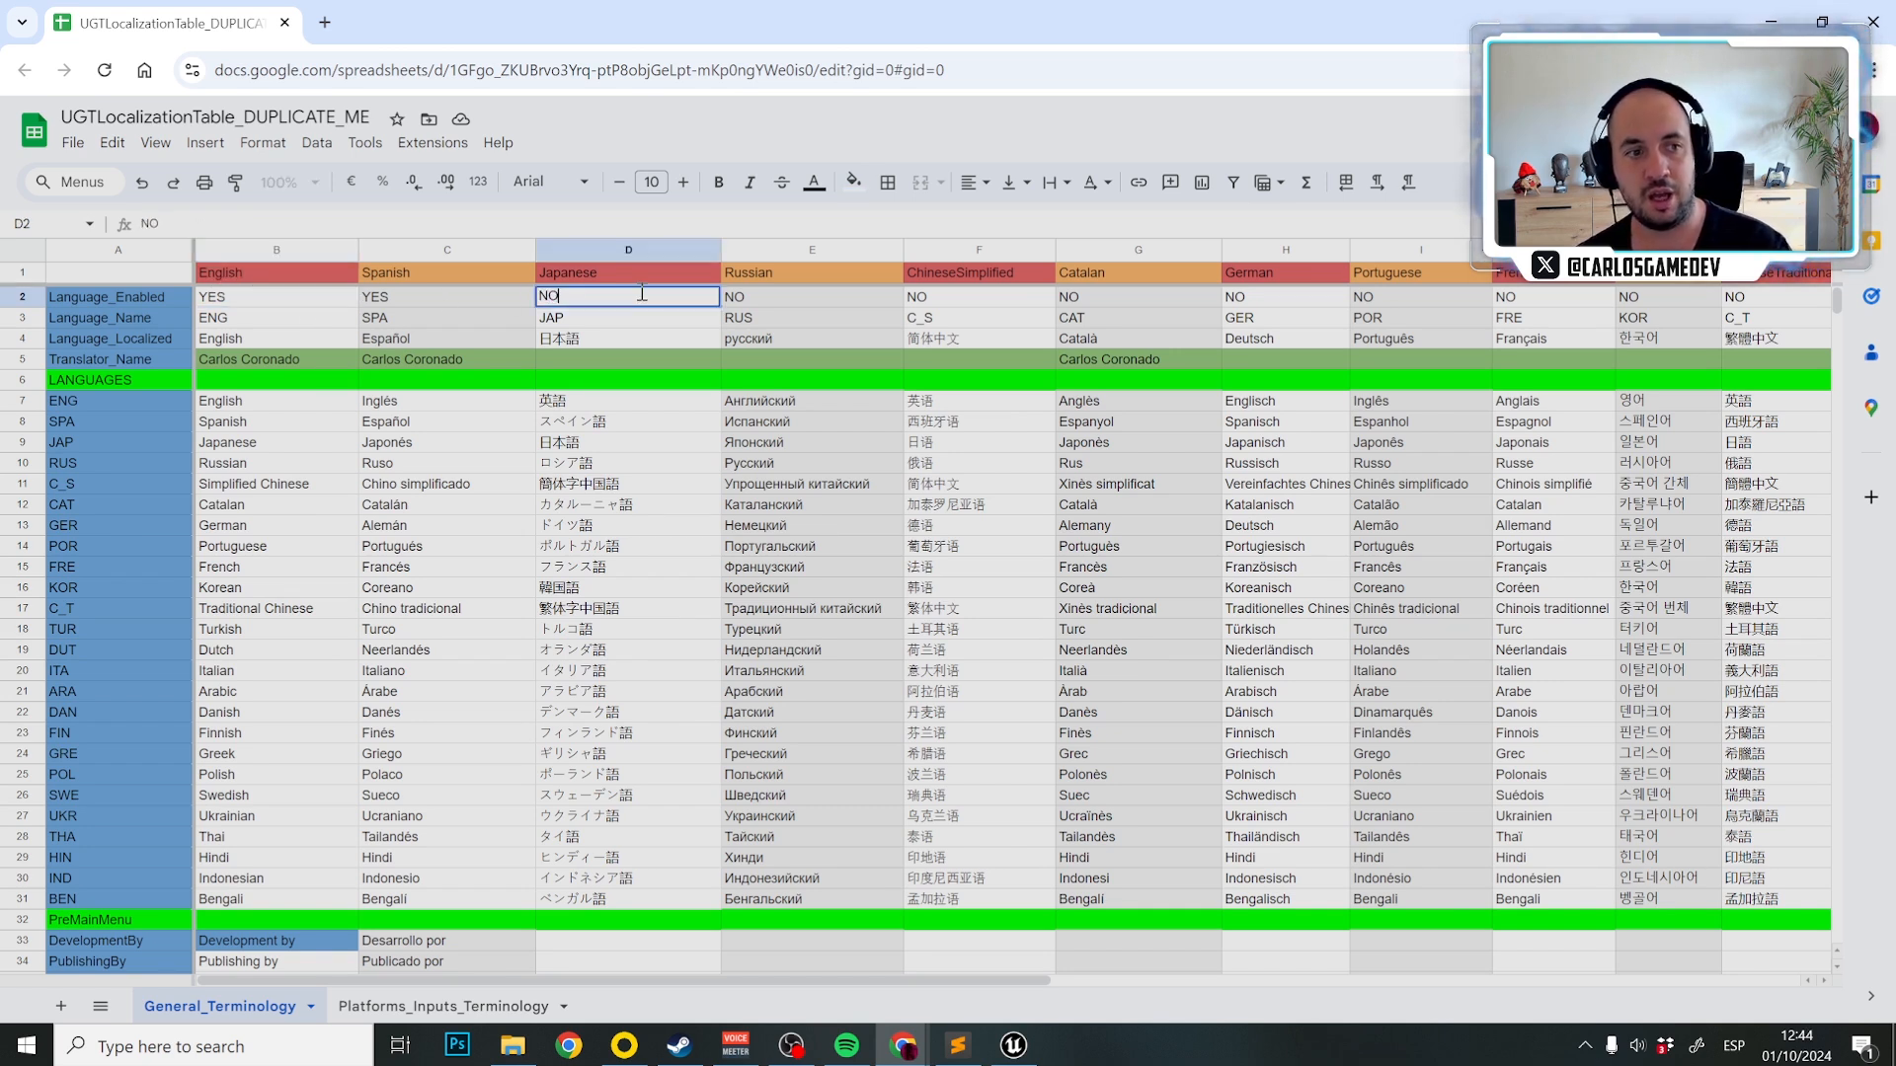
pyautogui.moveTo(531, 301); pyautogui.dragTo(531, 300)
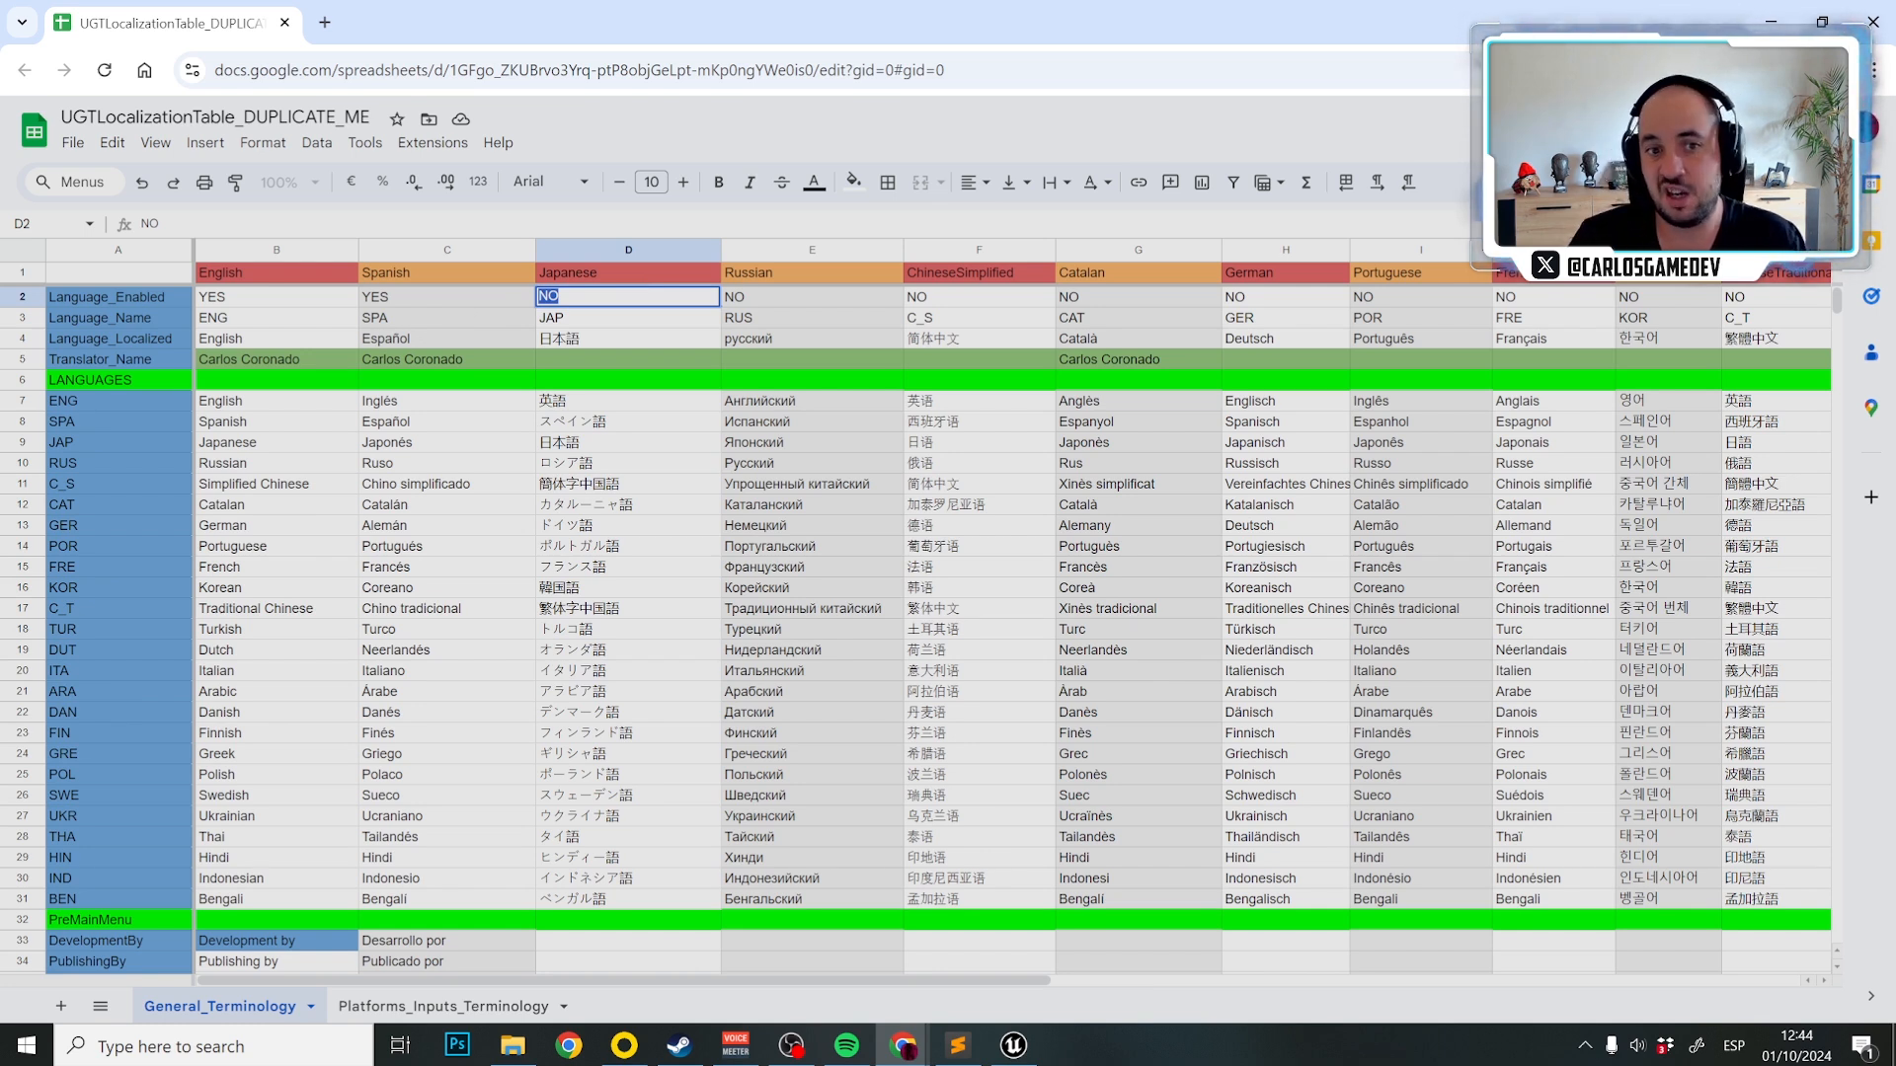
pyautogui.doubleClick(1011, 296)
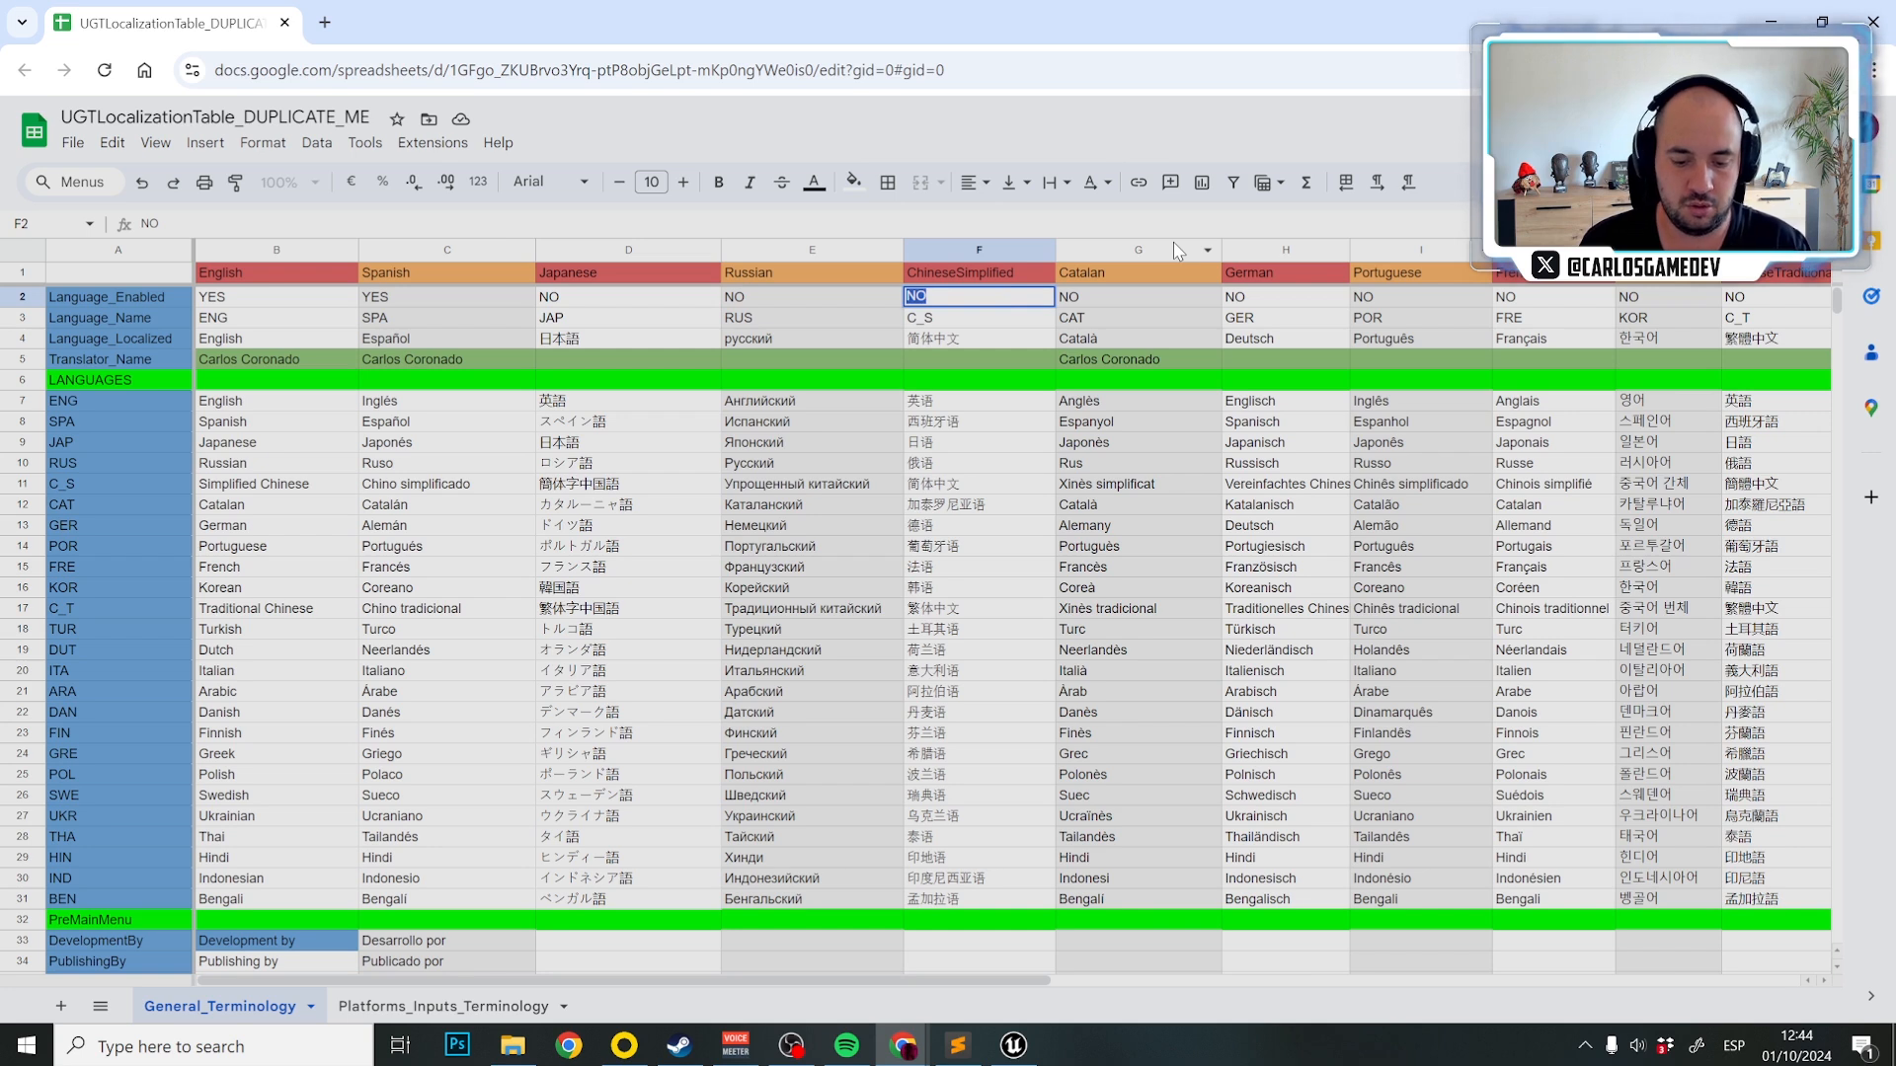
pyautogui.write('YES')
pyautogui.press('Return')
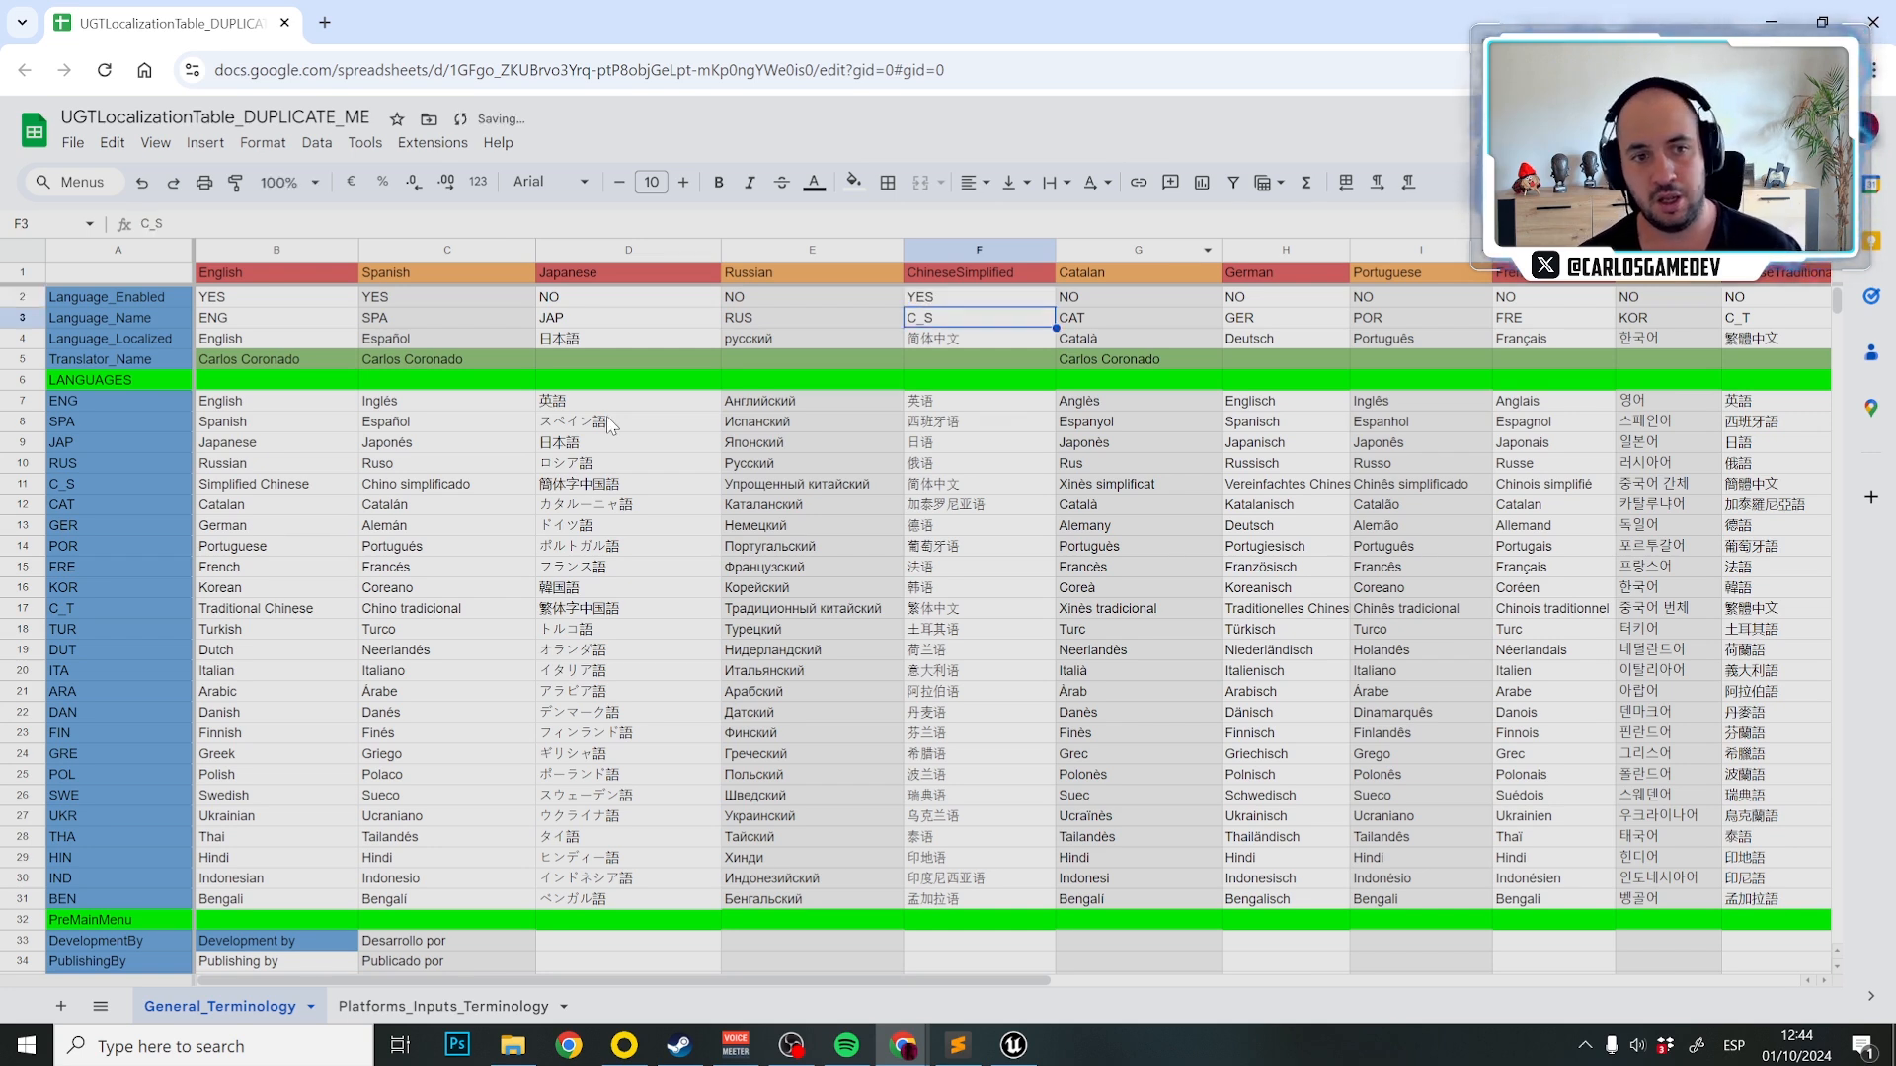
# Download the General_Terminology sheet as a comma-separated values (.csv) file.
pyautogui.click(733, 609)
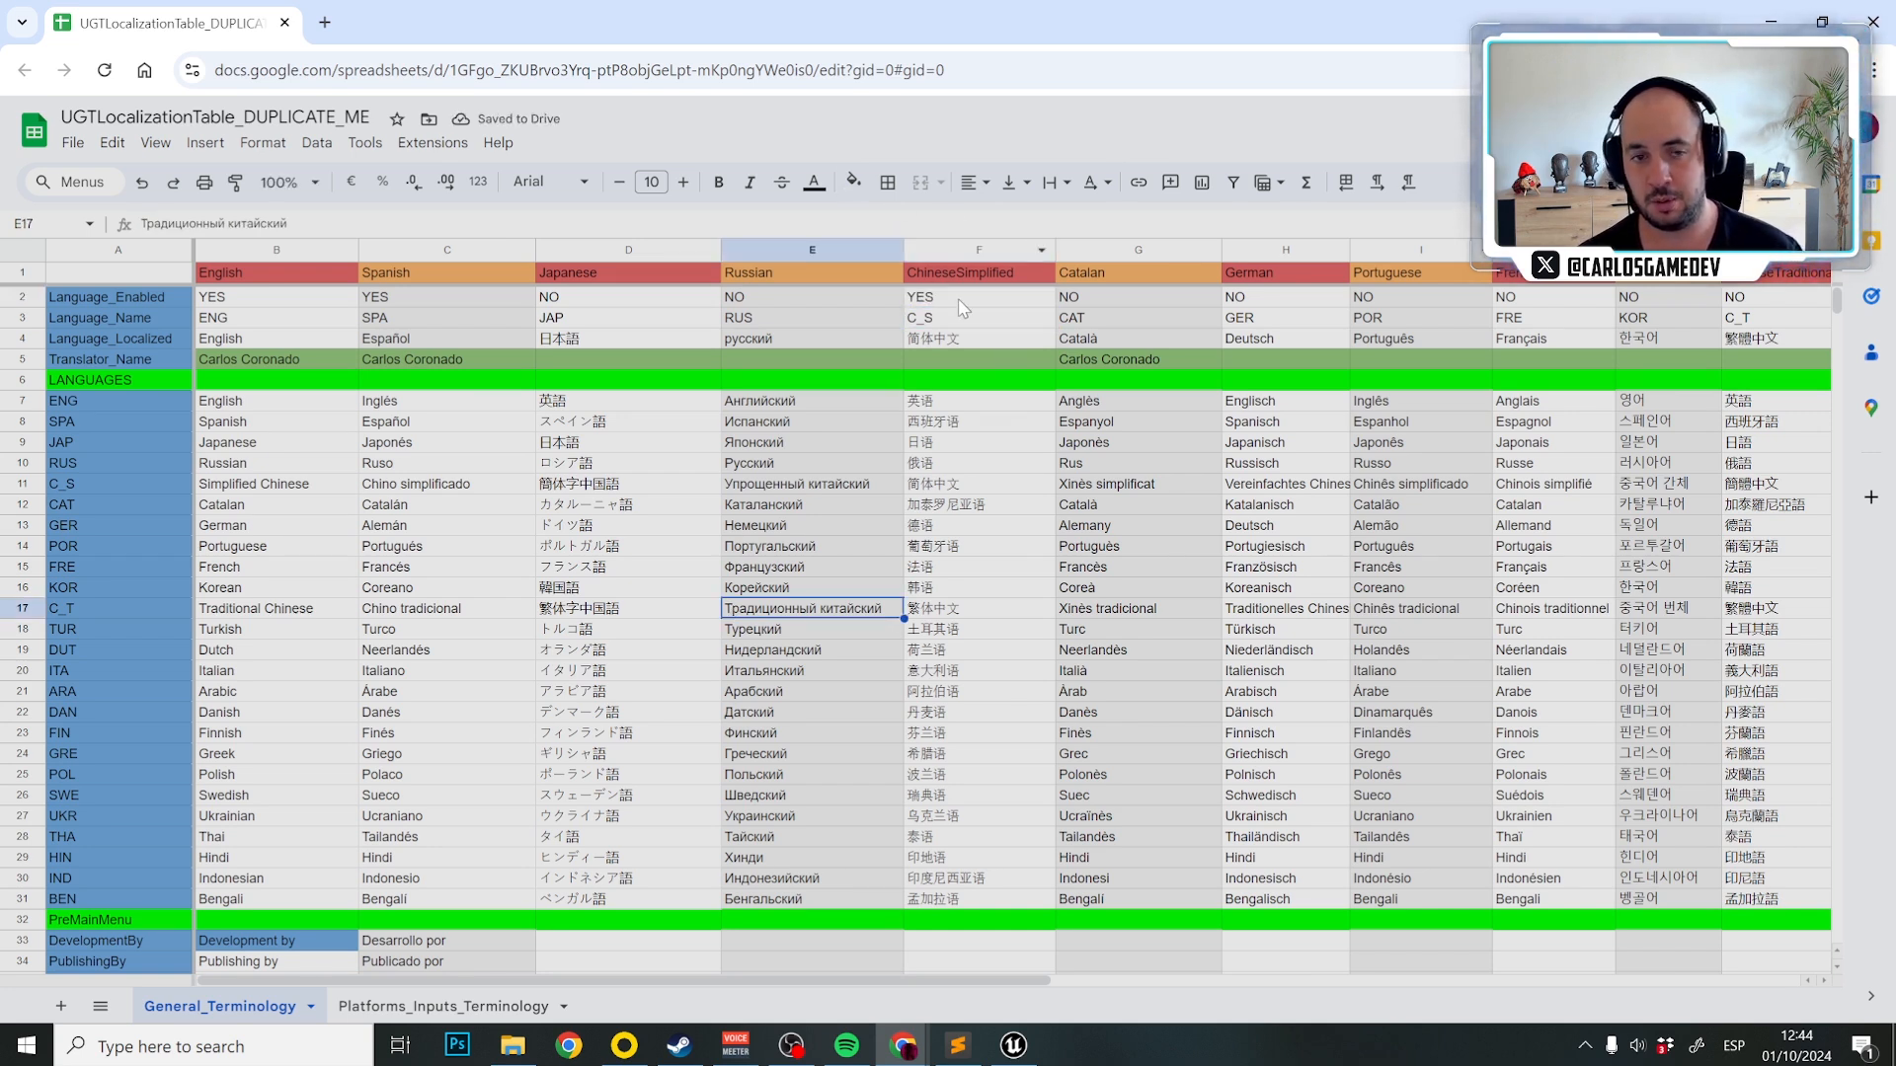
pyautogui.click(79, 145)
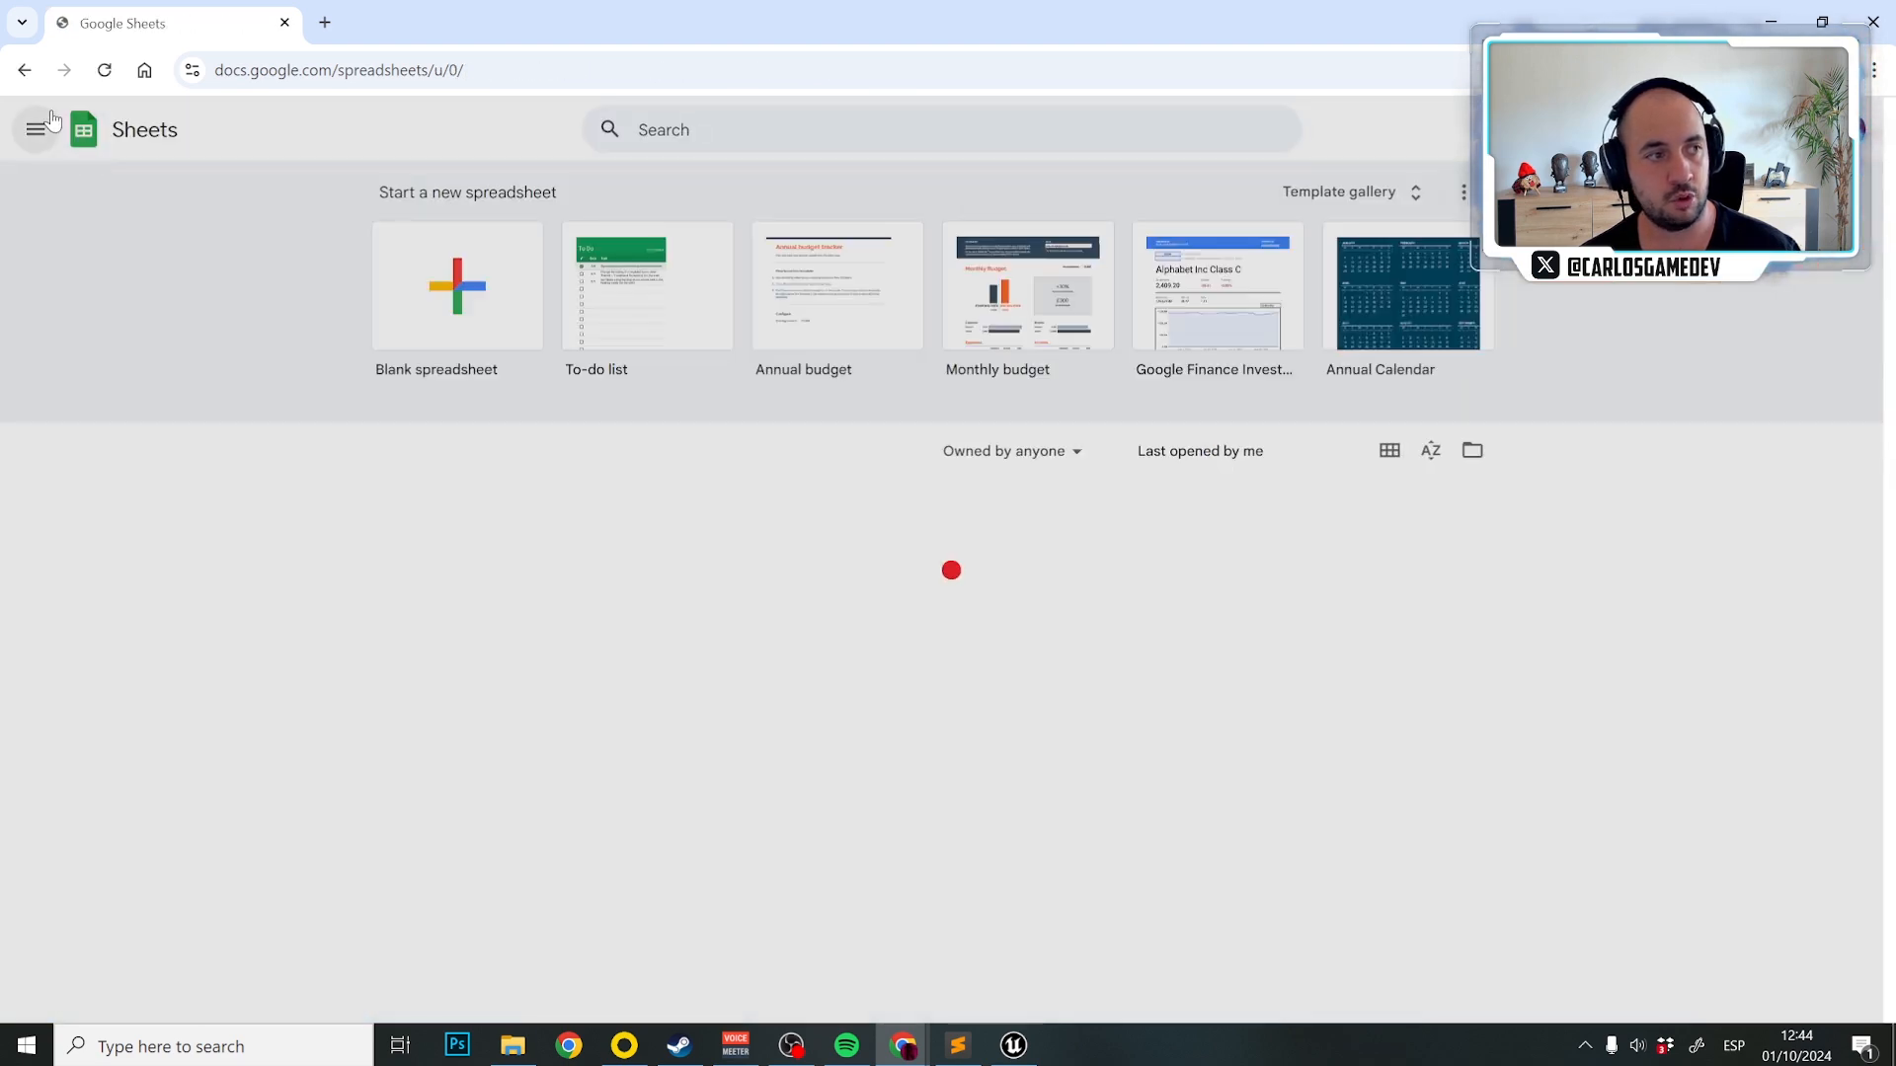
pyautogui.click(22, 71)
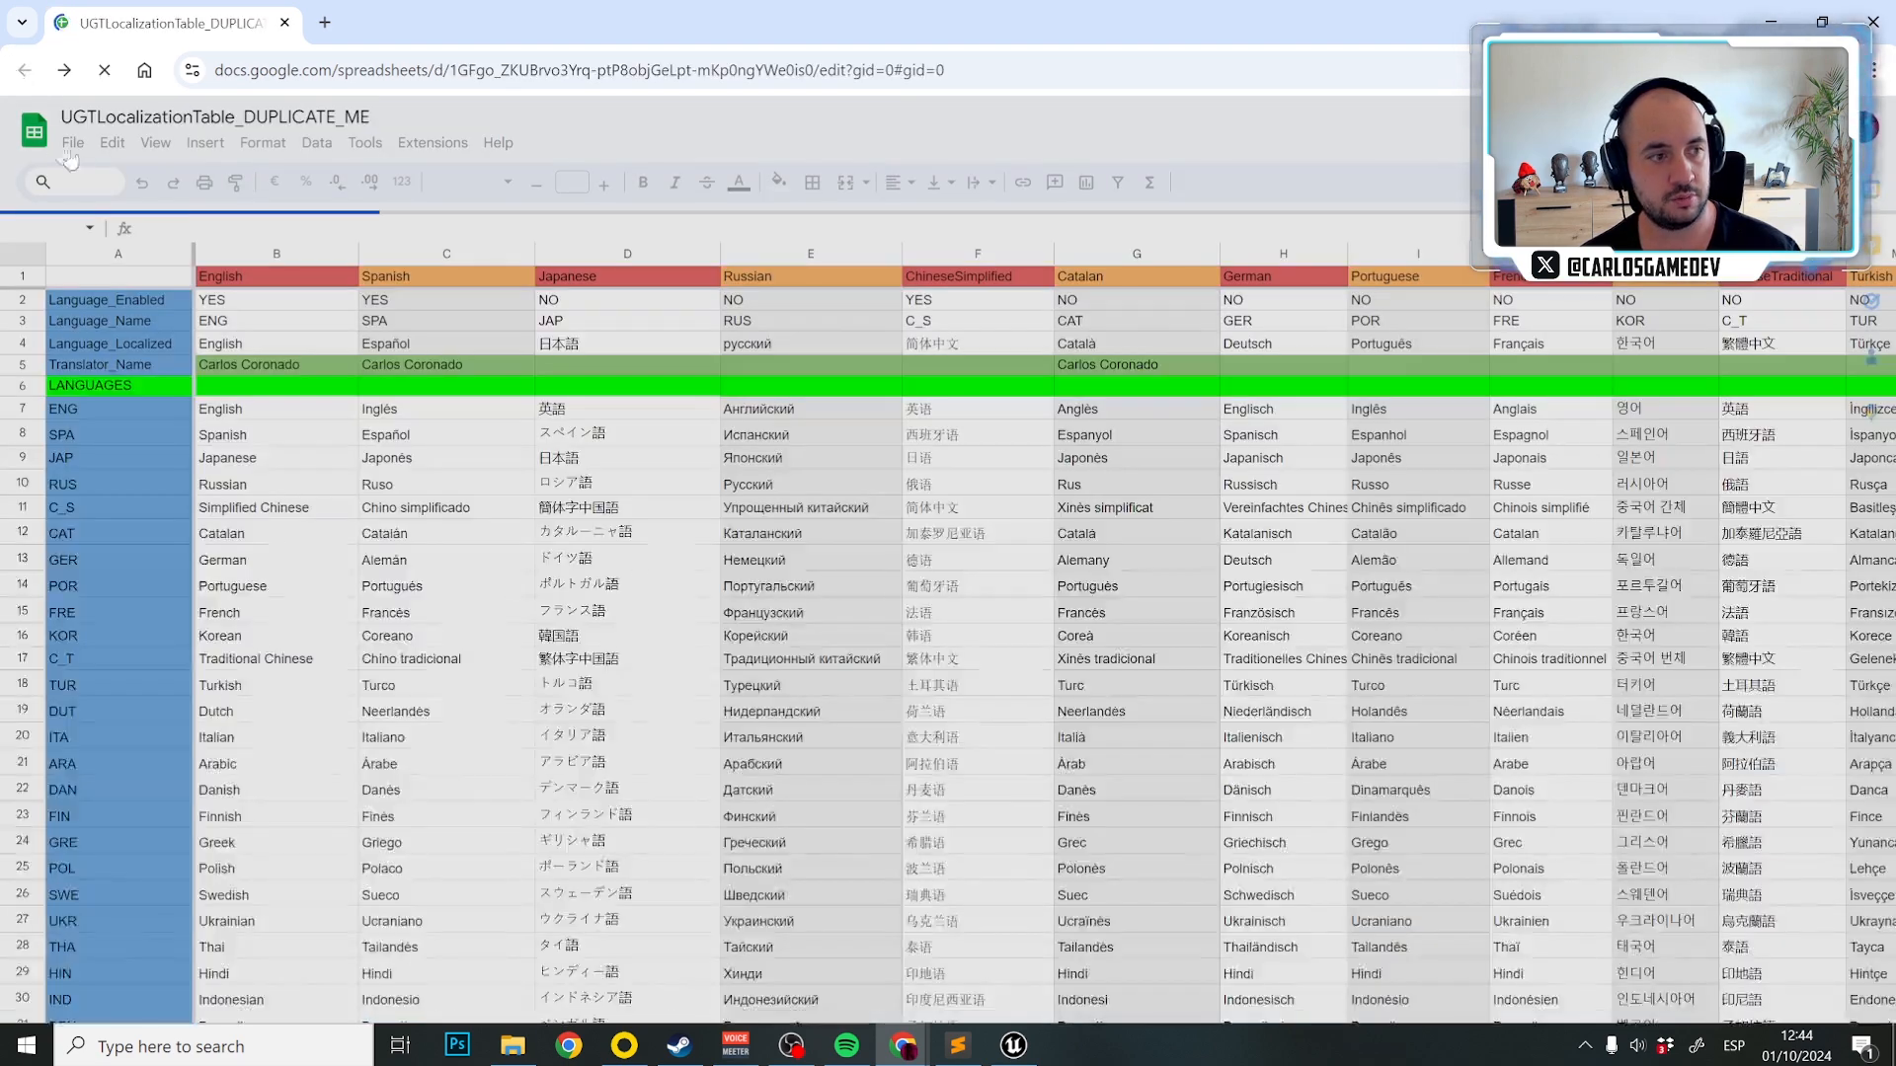
pyautogui.click(79, 145)
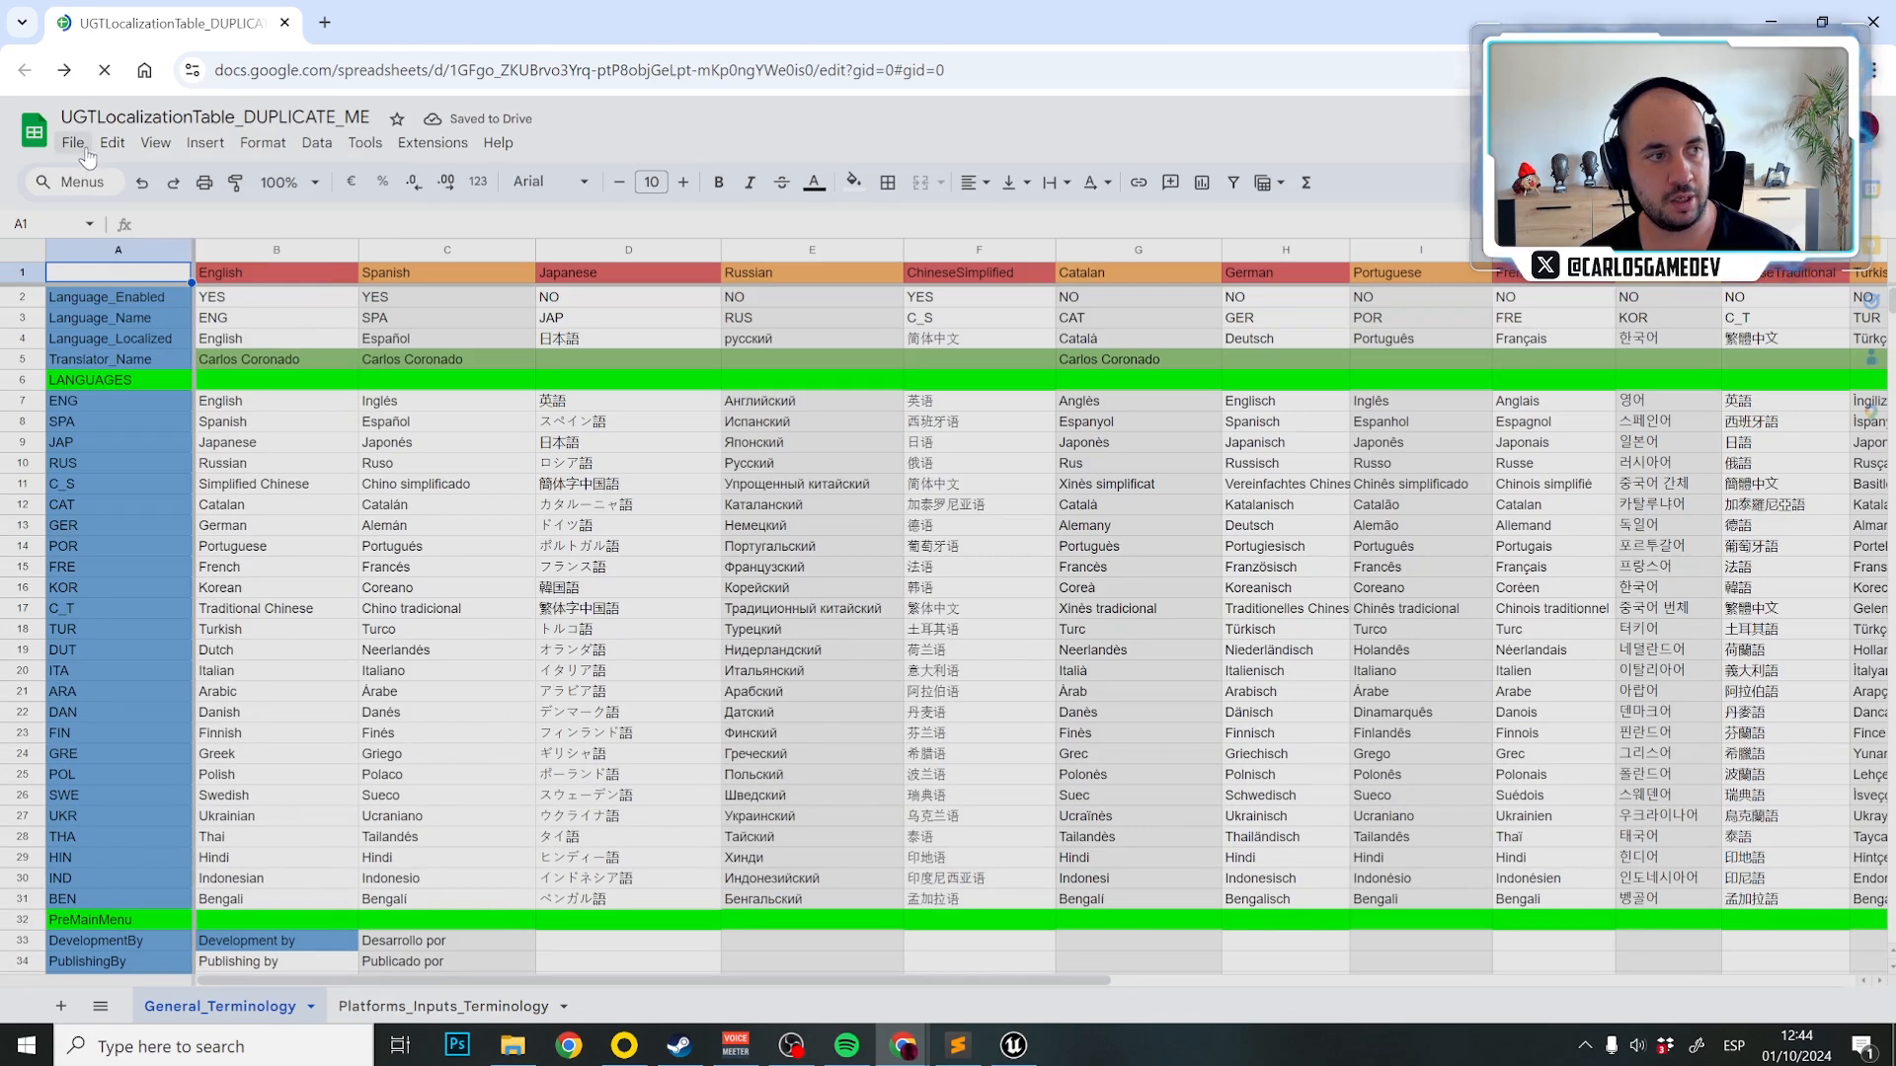
pyautogui.click(74, 143)
pyautogui.moveTo(257, 394)
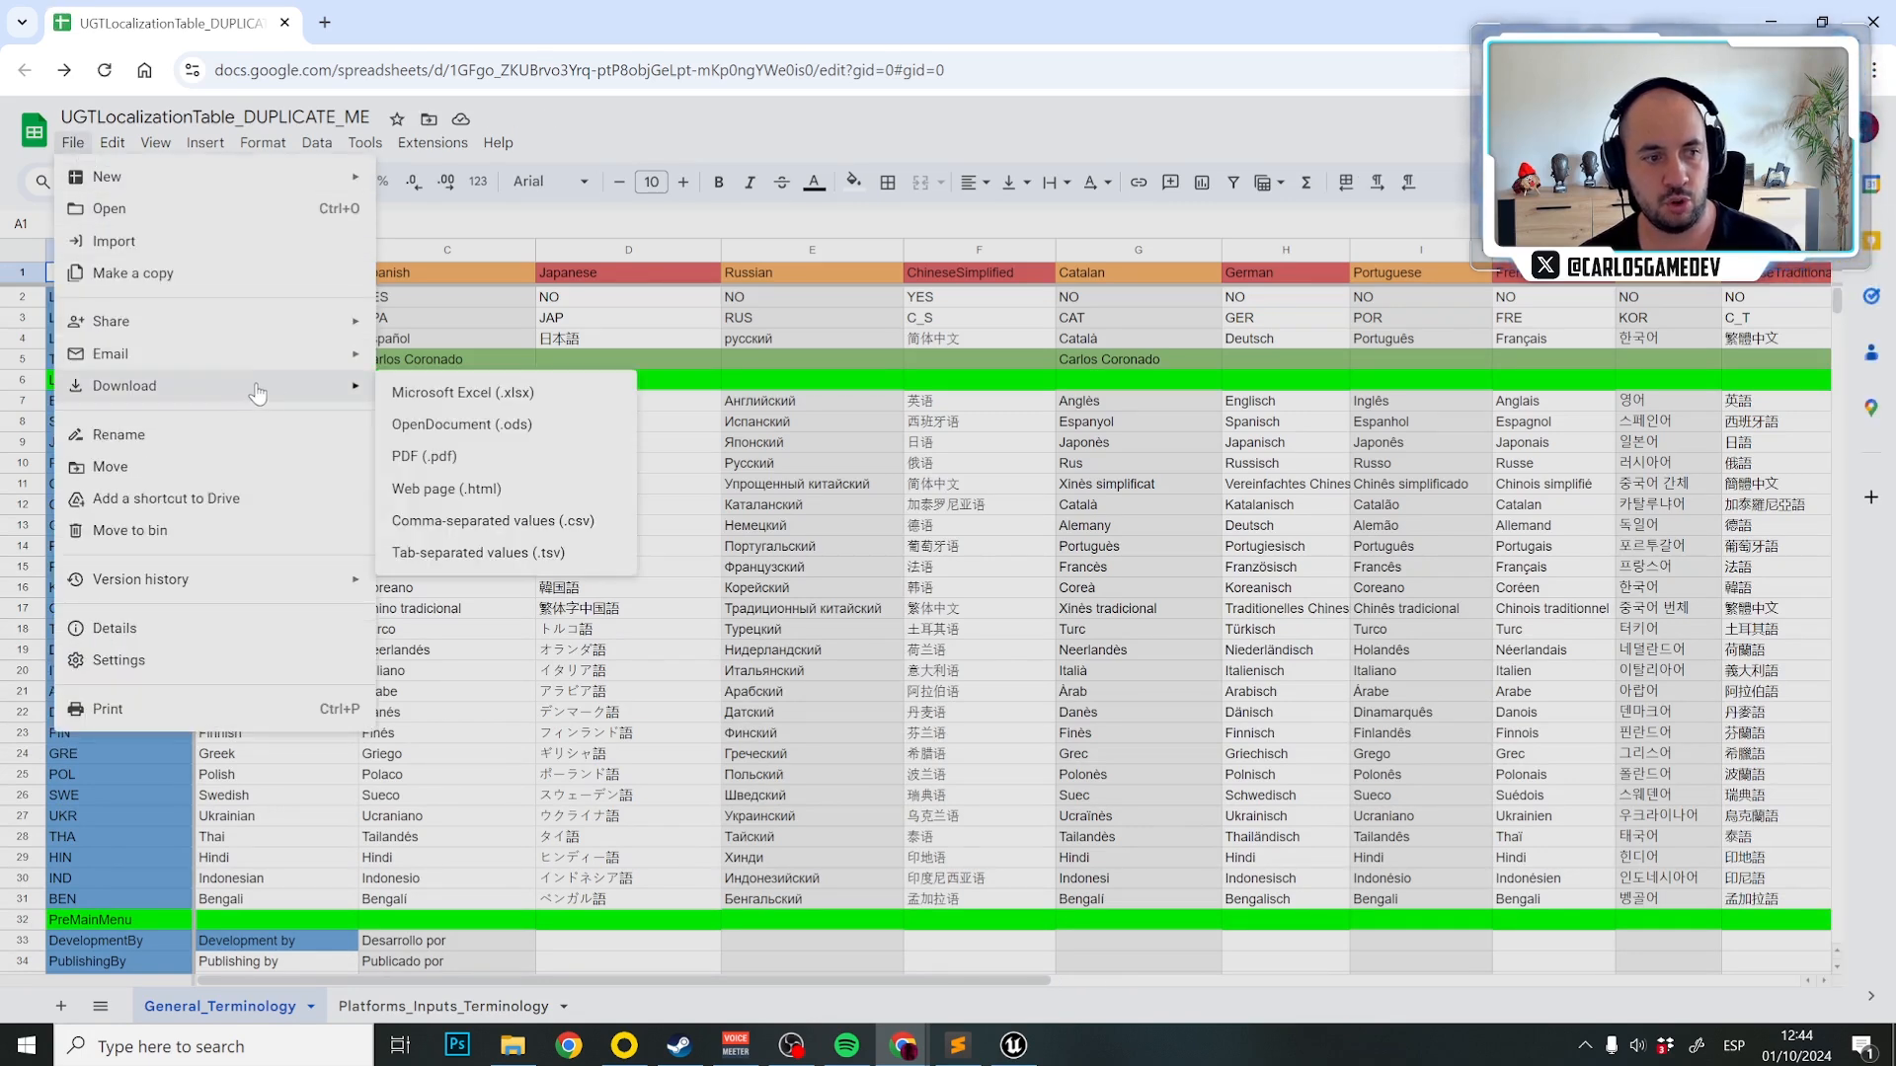
pyautogui.click(589, 530)
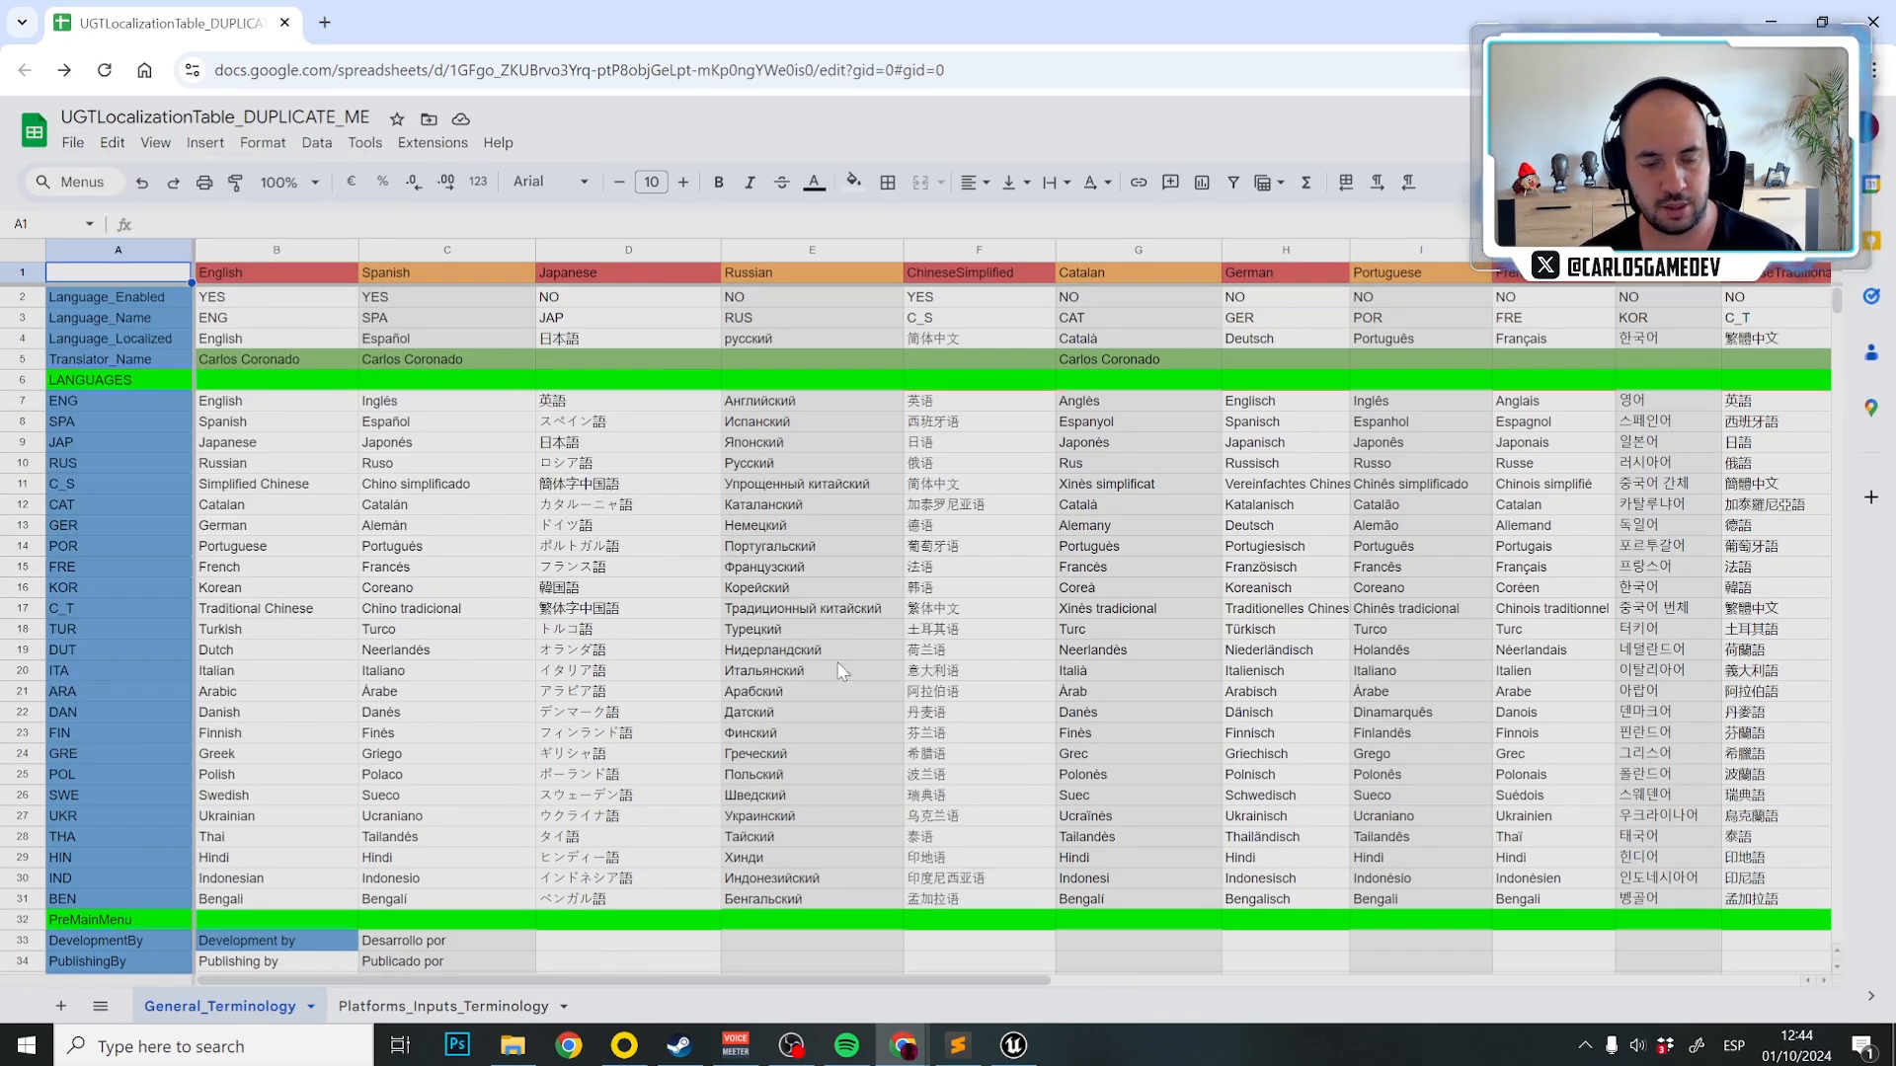
# Switch to Unreal Engine, find UGT_TextsLocalizaztionTable by filtering assets for "local", and reimport it from "UGTLocalizationTable_DUPLICATE_ME - General_Terminology (1)".
pyautogui.click(1013, 1046)
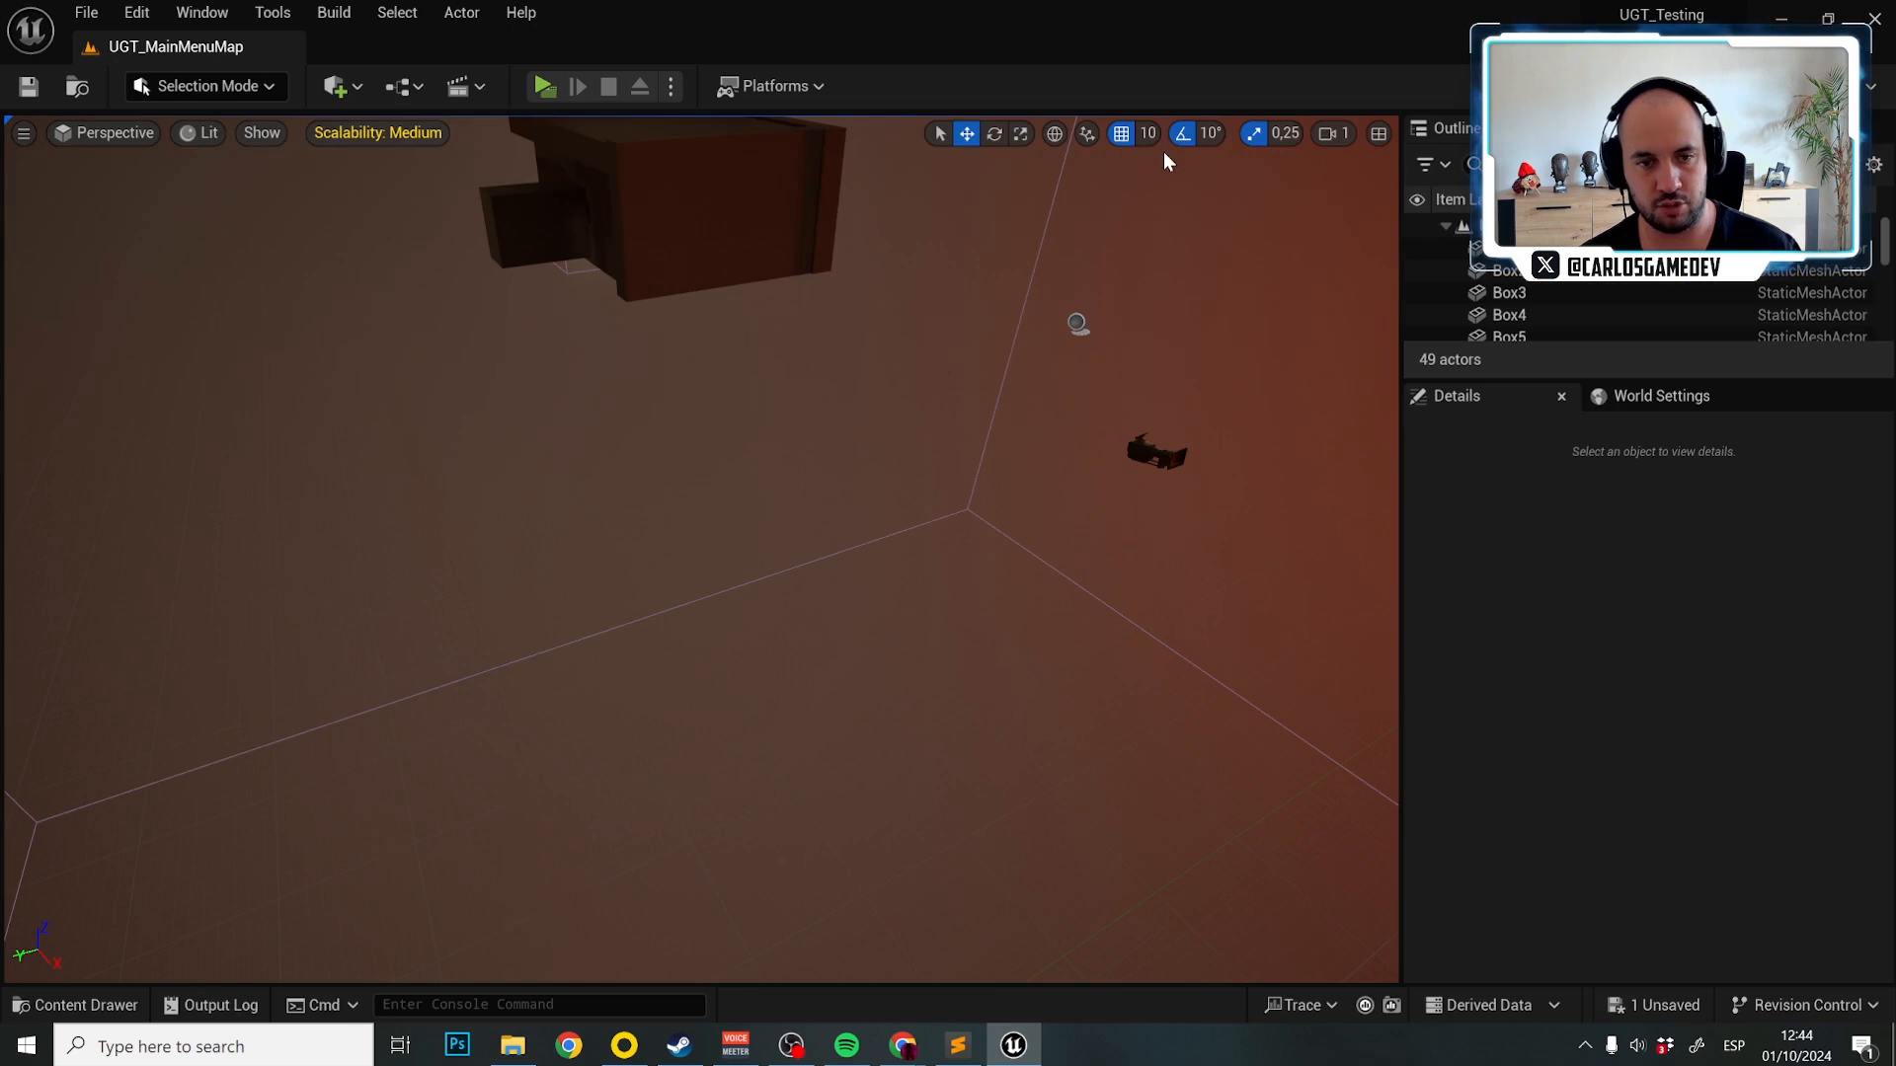
pyautogui.moveTo(892, 507); pyautogui.dragTo(1015, 493, button='right')
pyautogui.hotkey('ctrl', 'space')
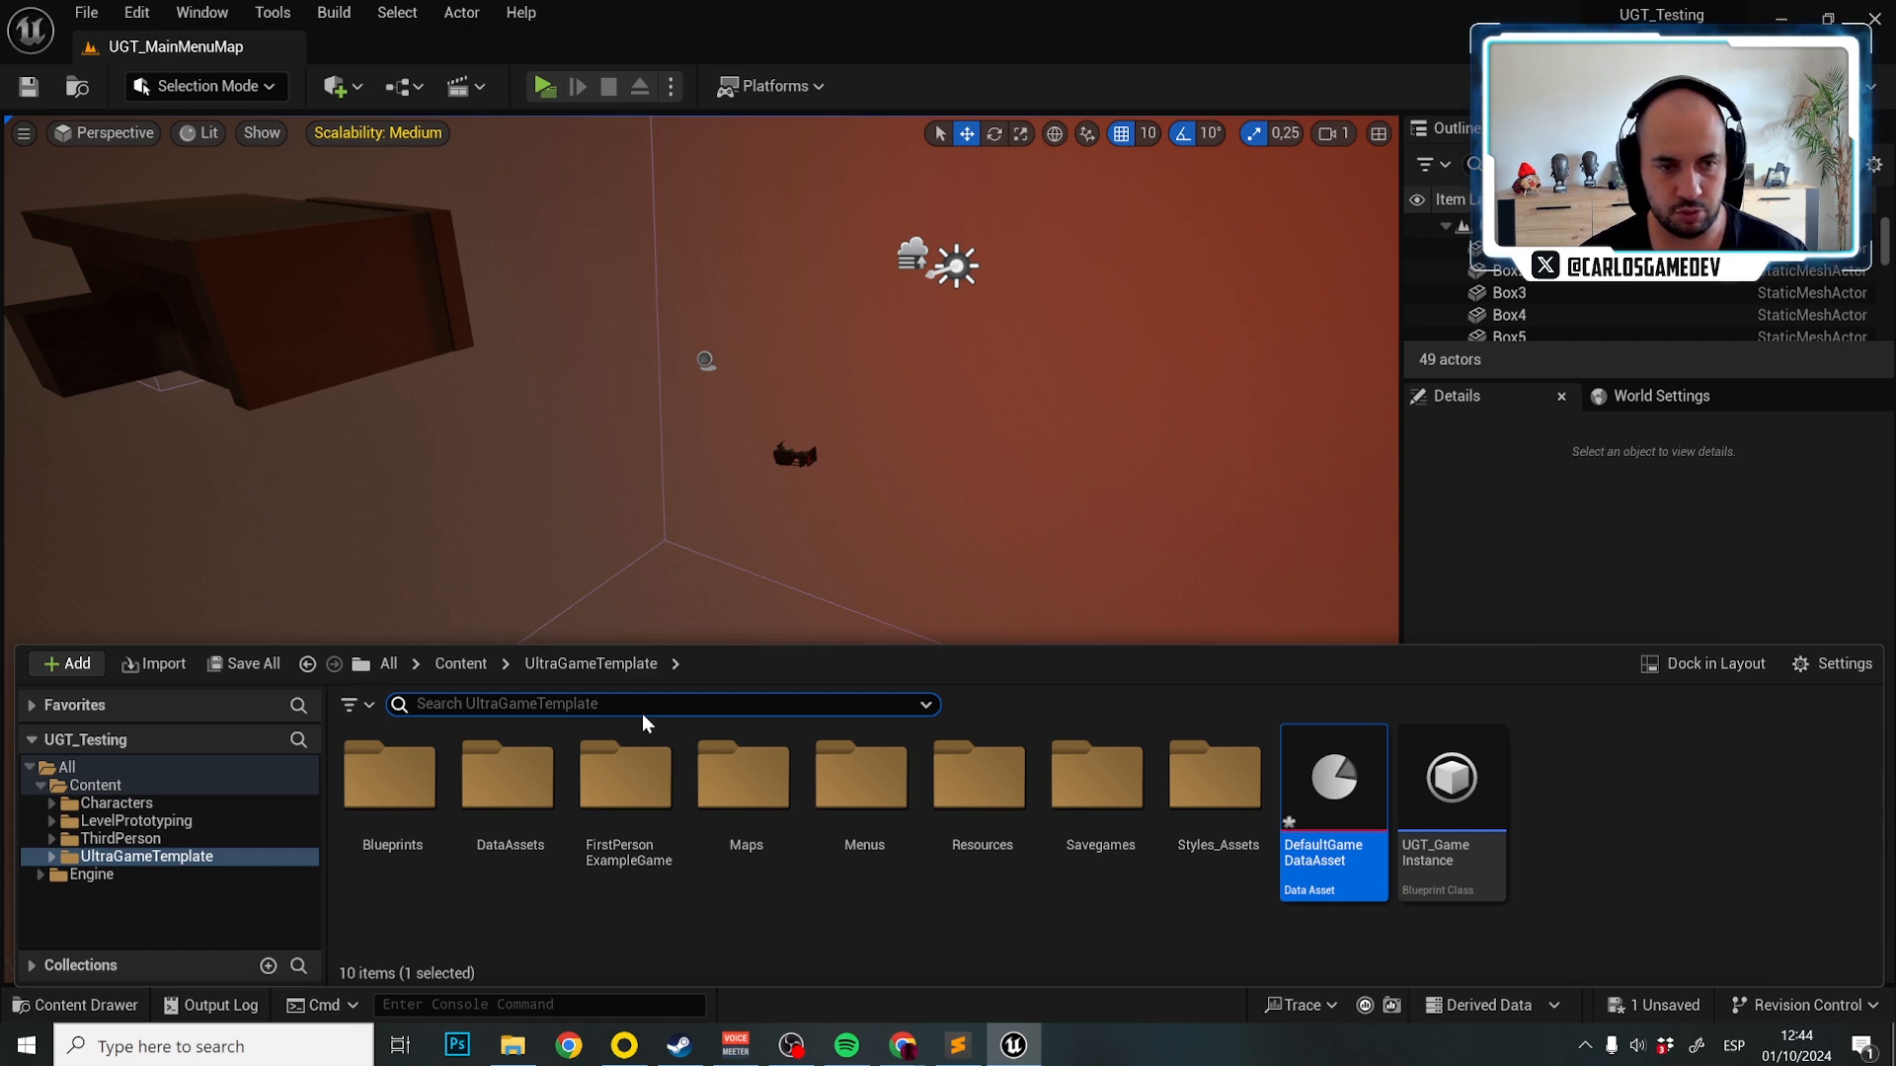
pyautogui.write('local')
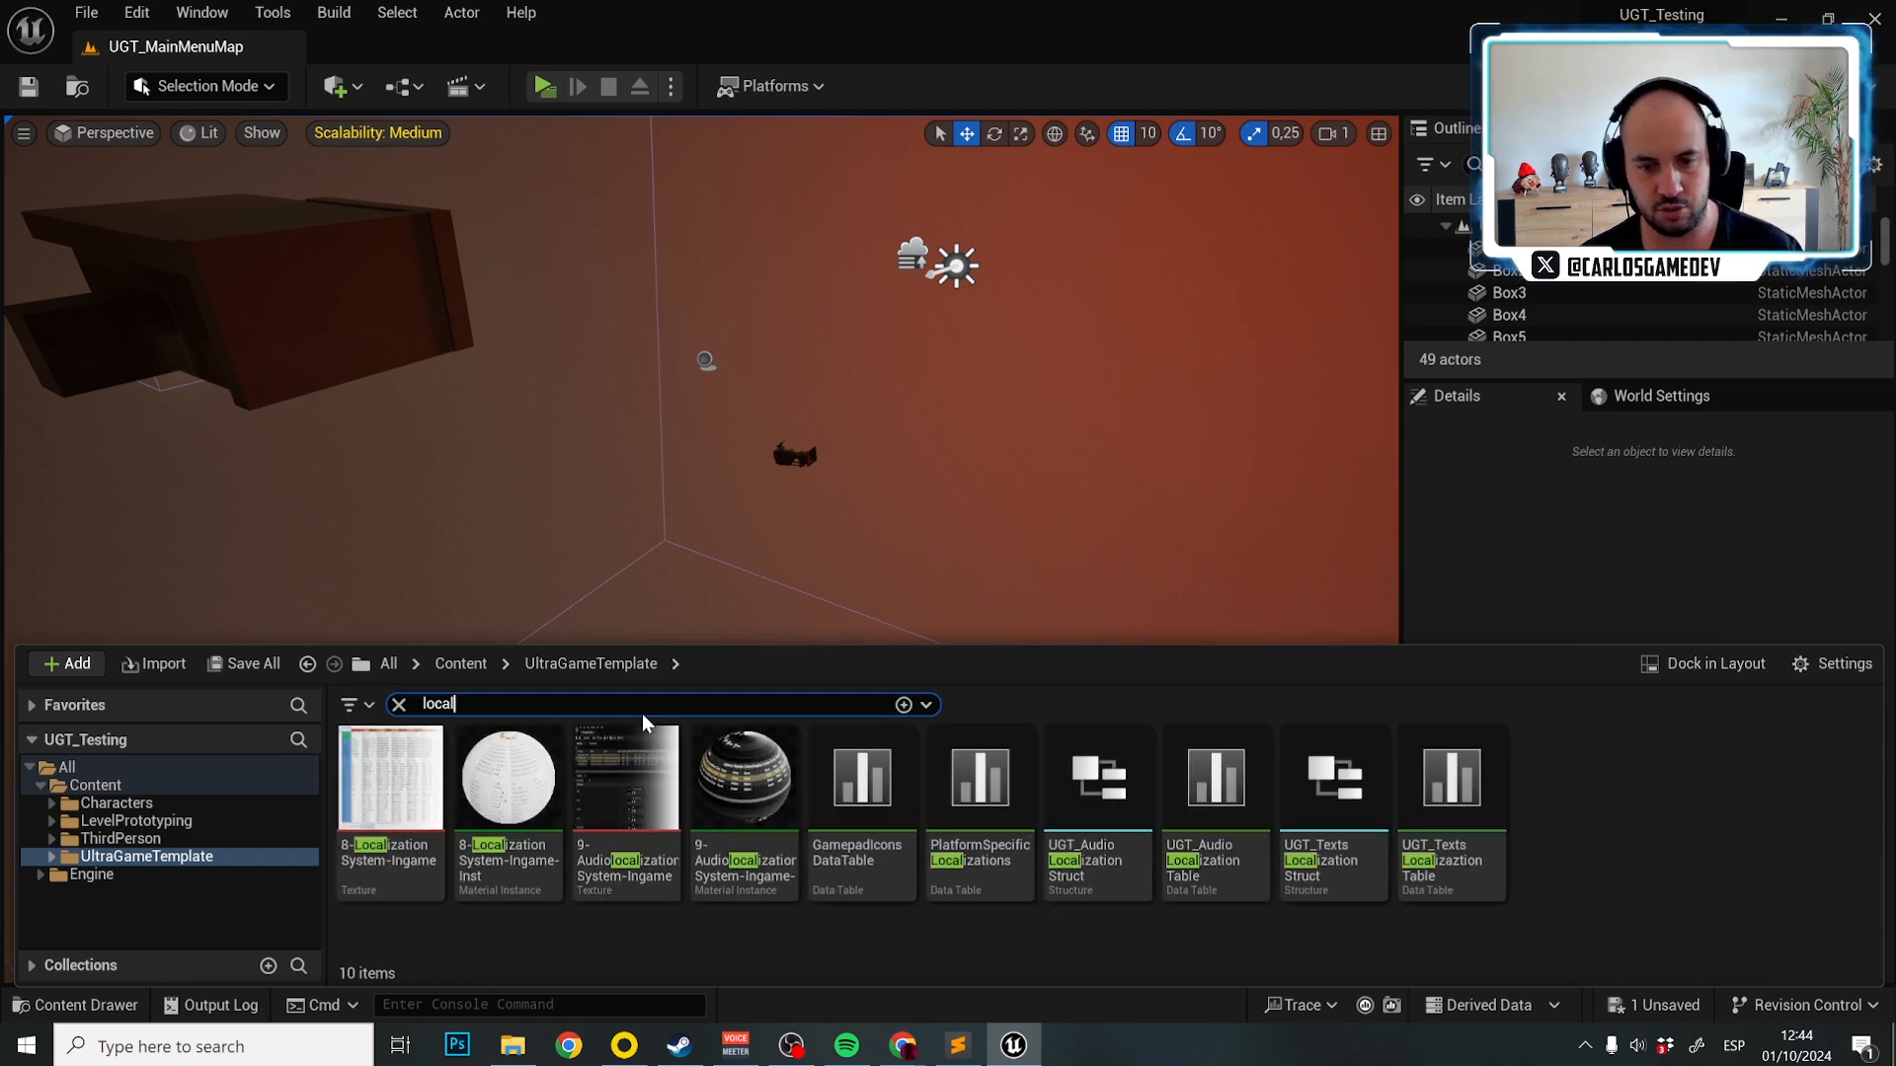
pyautogui.moveTo(1460, 755)
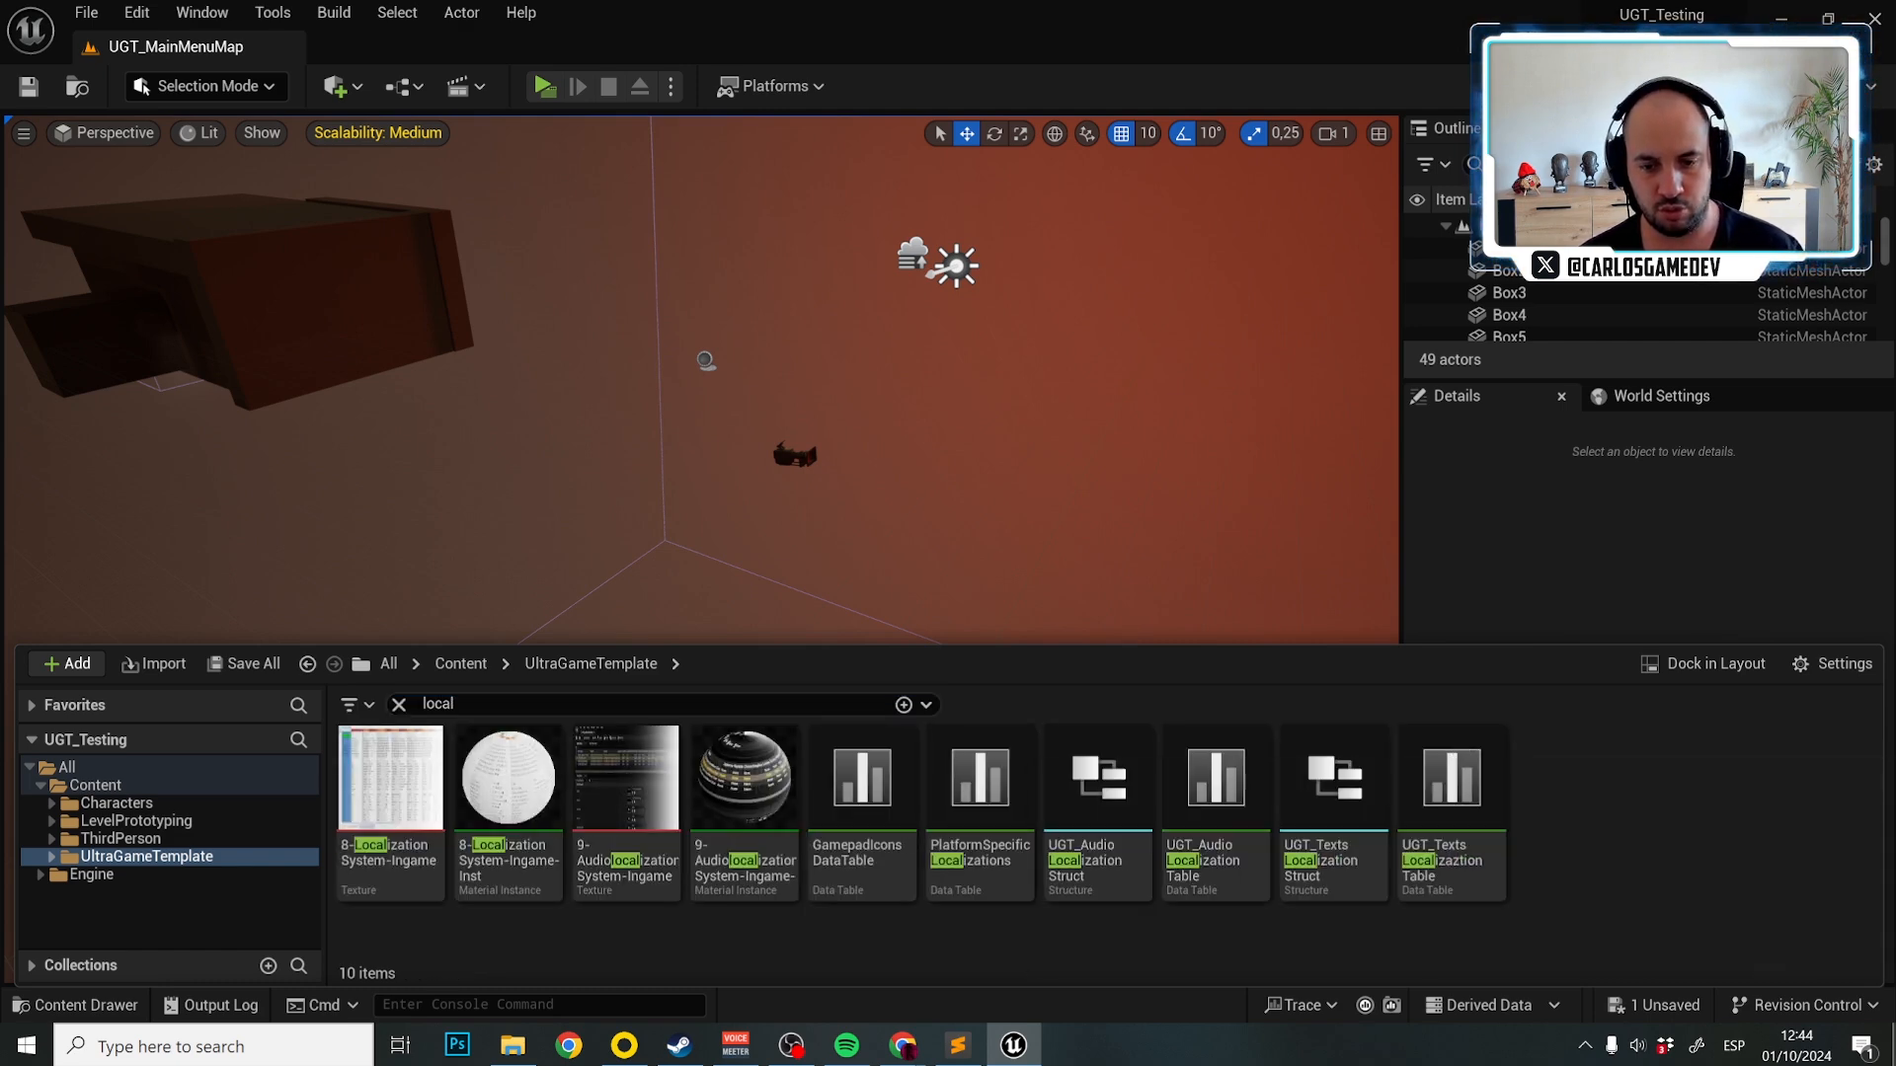
pyautogui.rightClick(1458, 893)
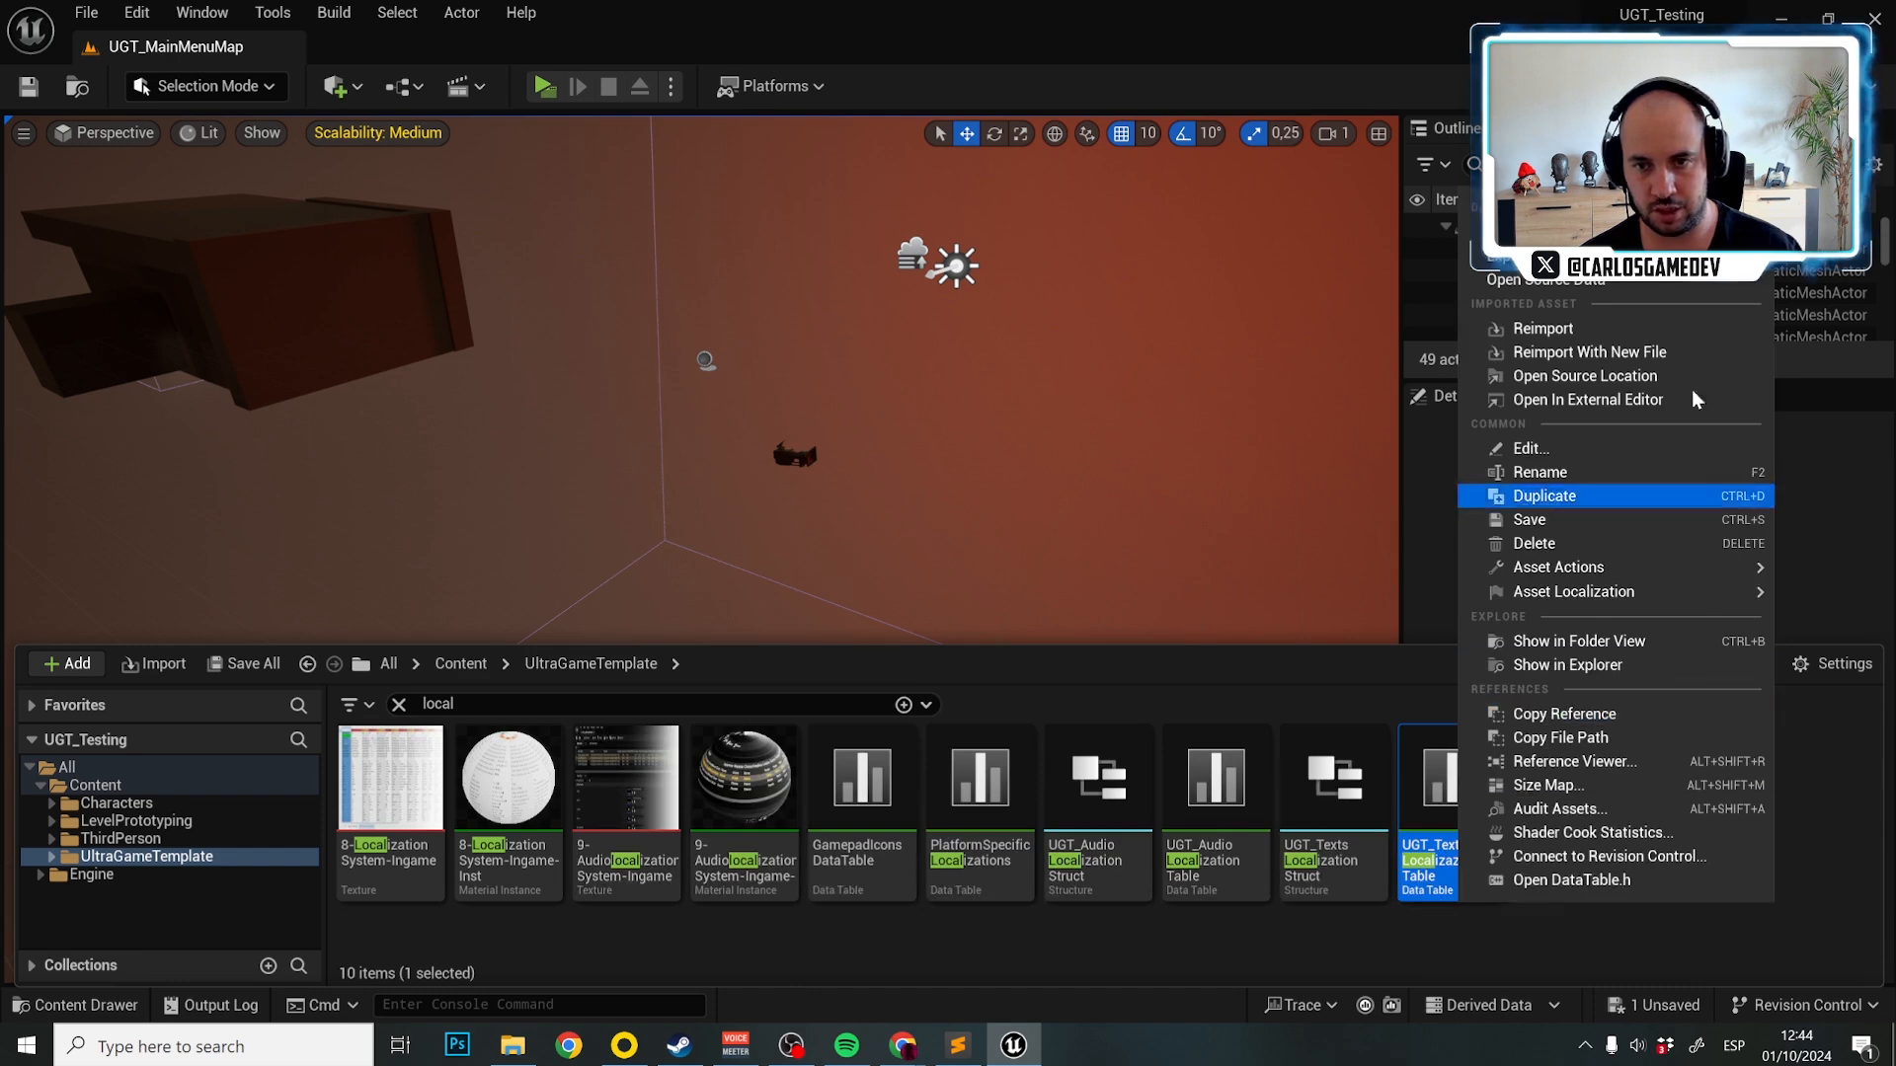
pyautogui.click(1598, 357)
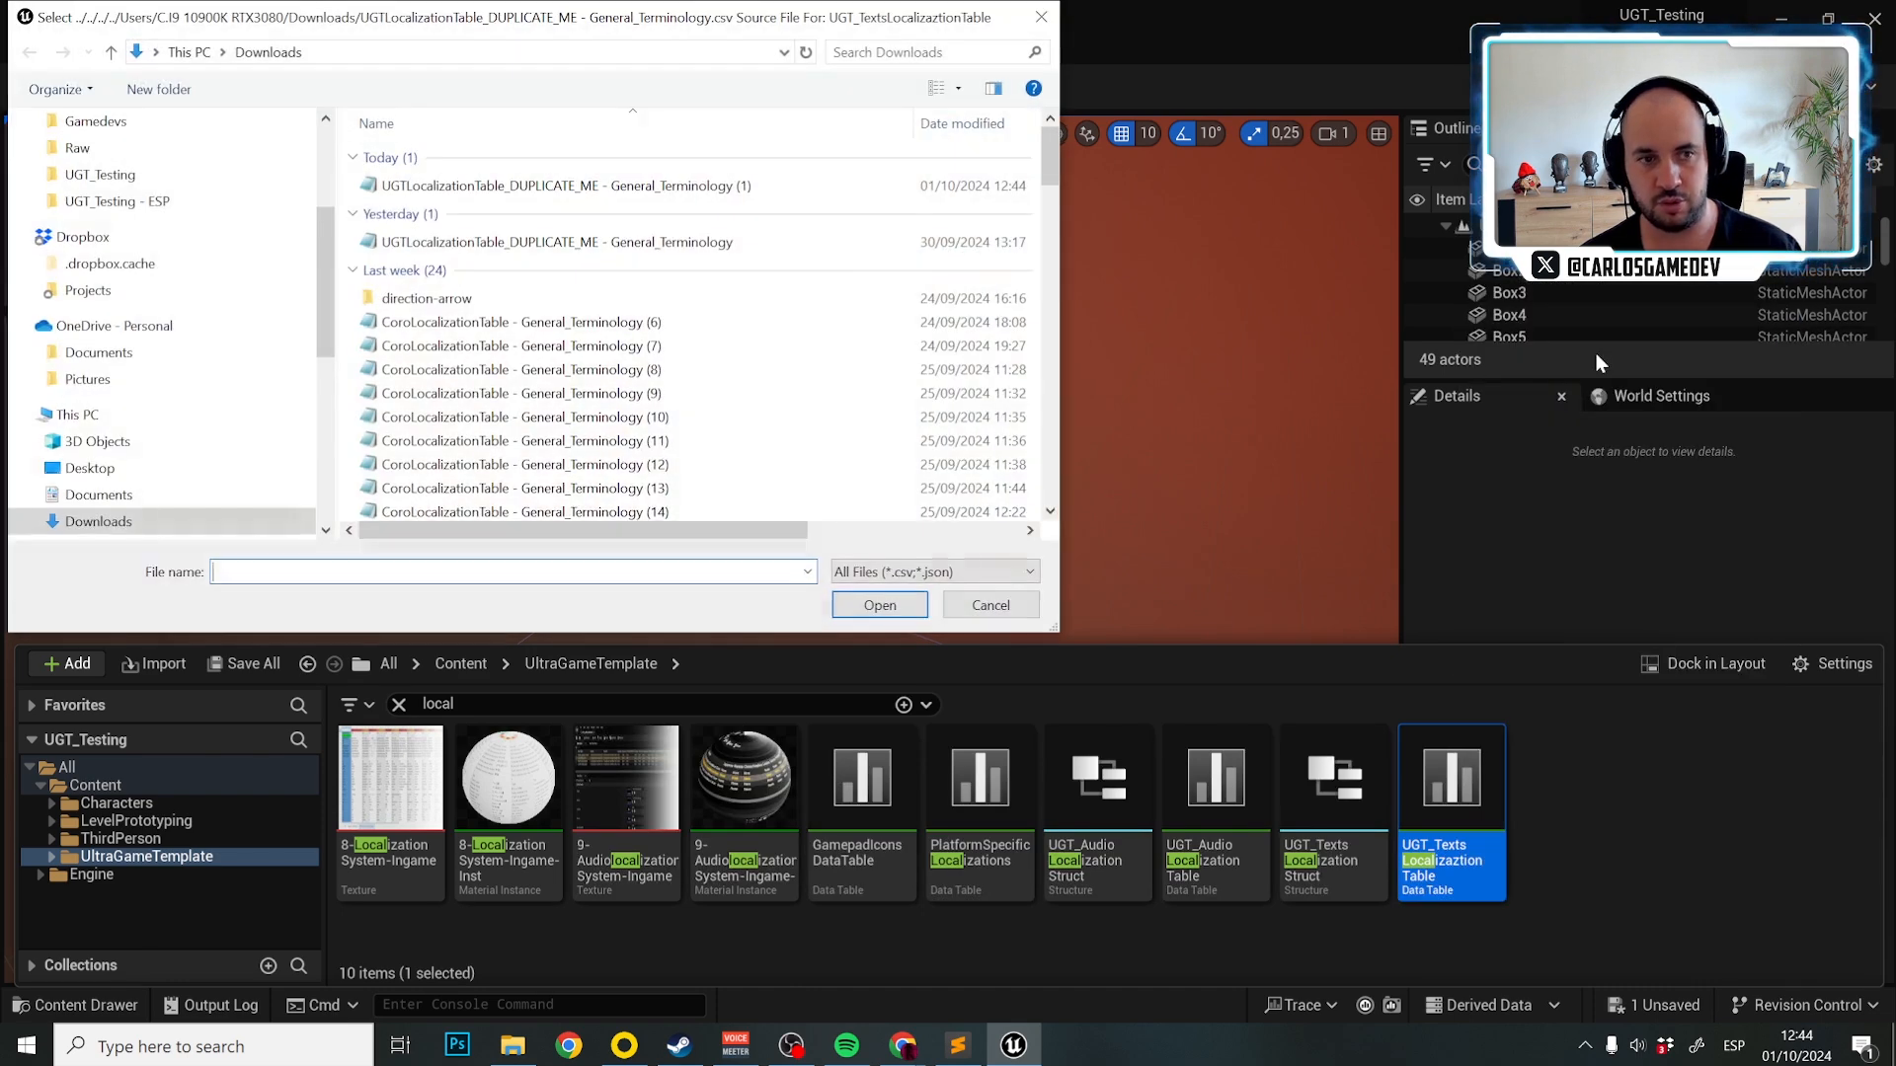
pyautogui.doubleClick(645, 189)
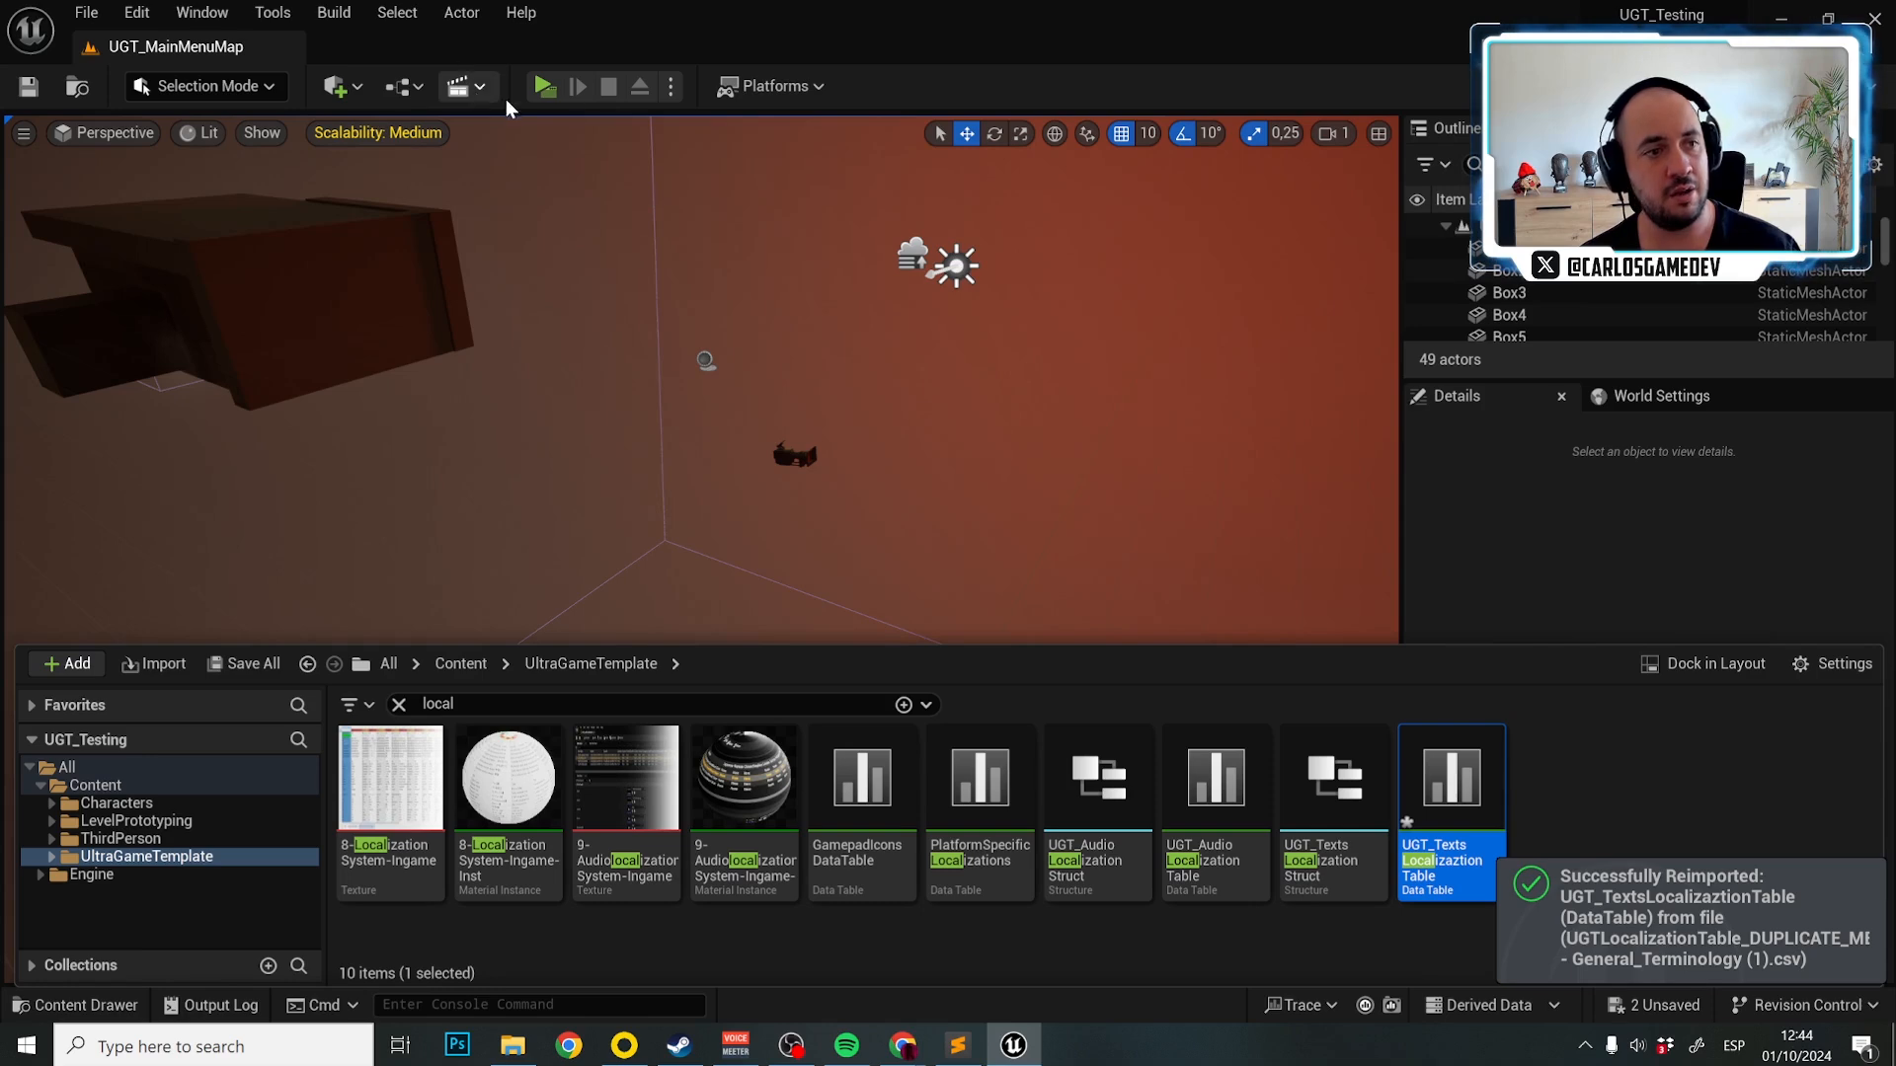
pyautogui.moveTo(902, 1044)
pyautogui.click(1017, 943)
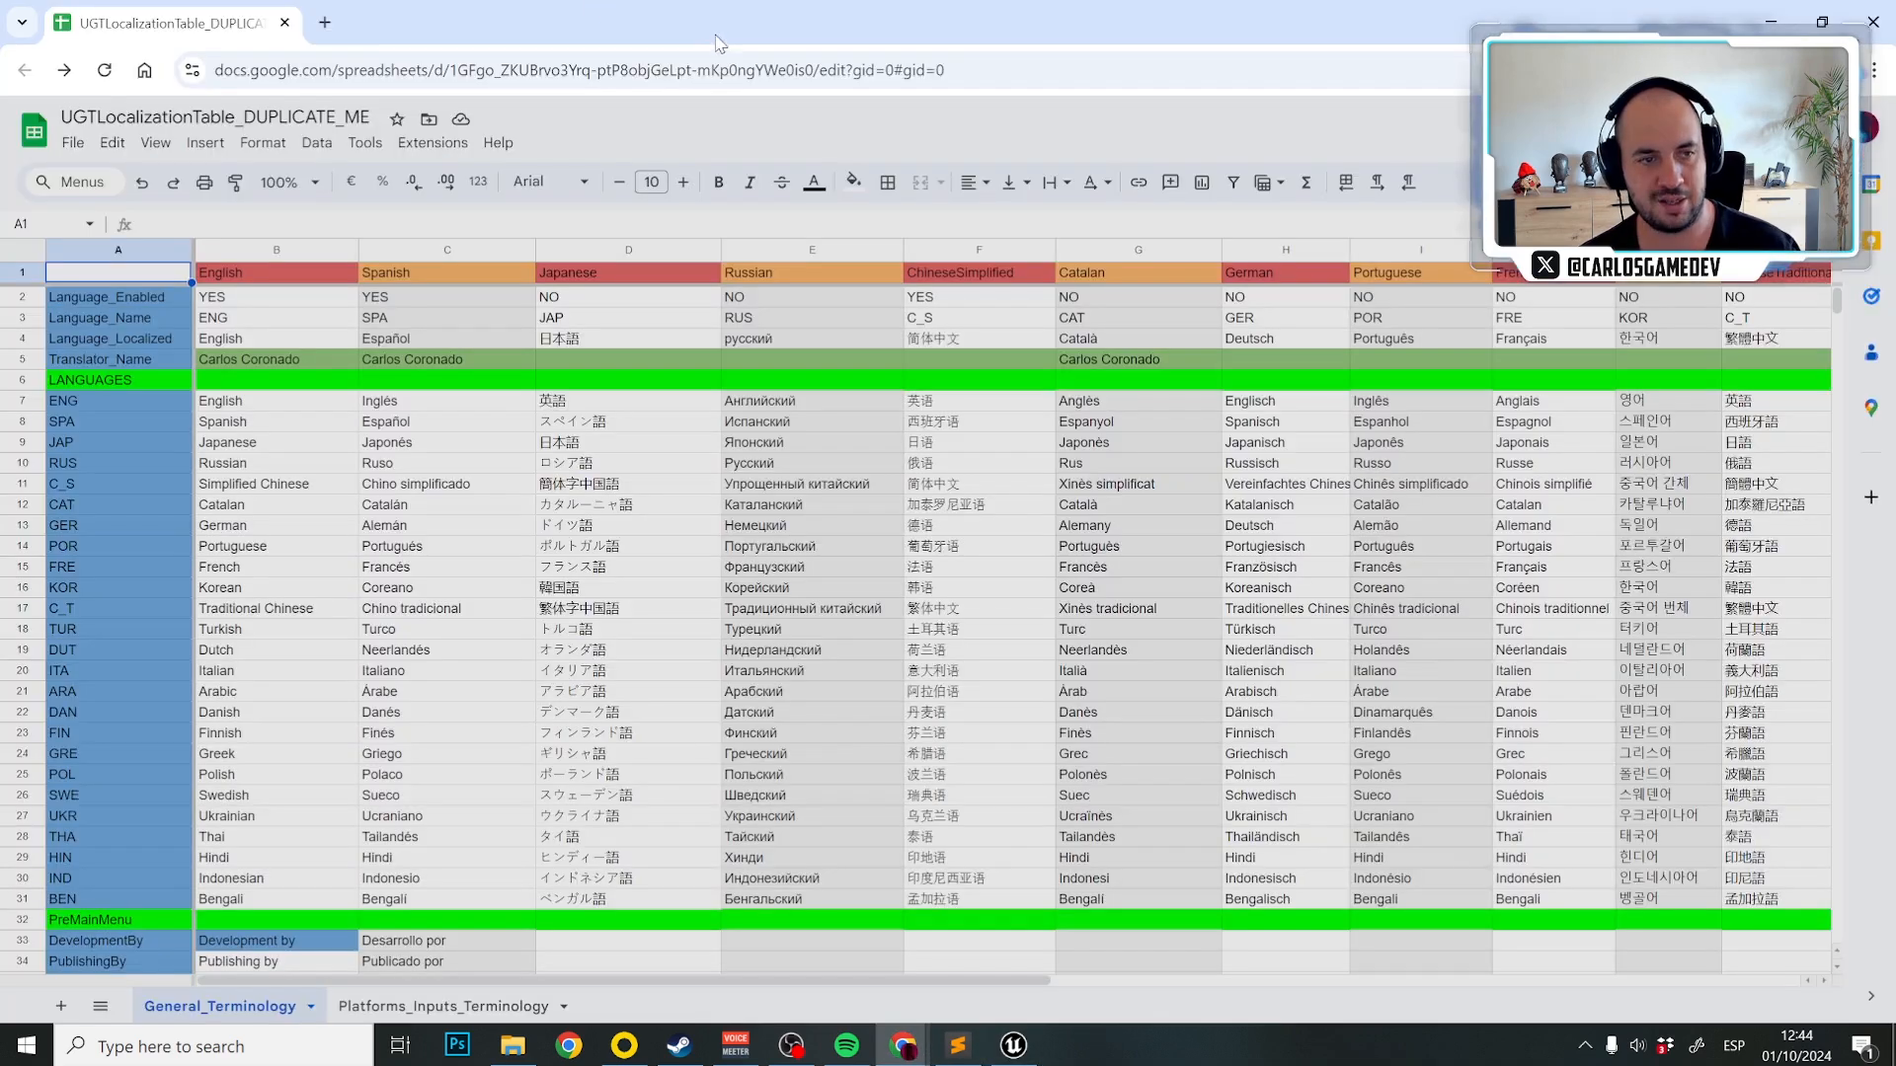
pyautogui.click(1013, 1044)
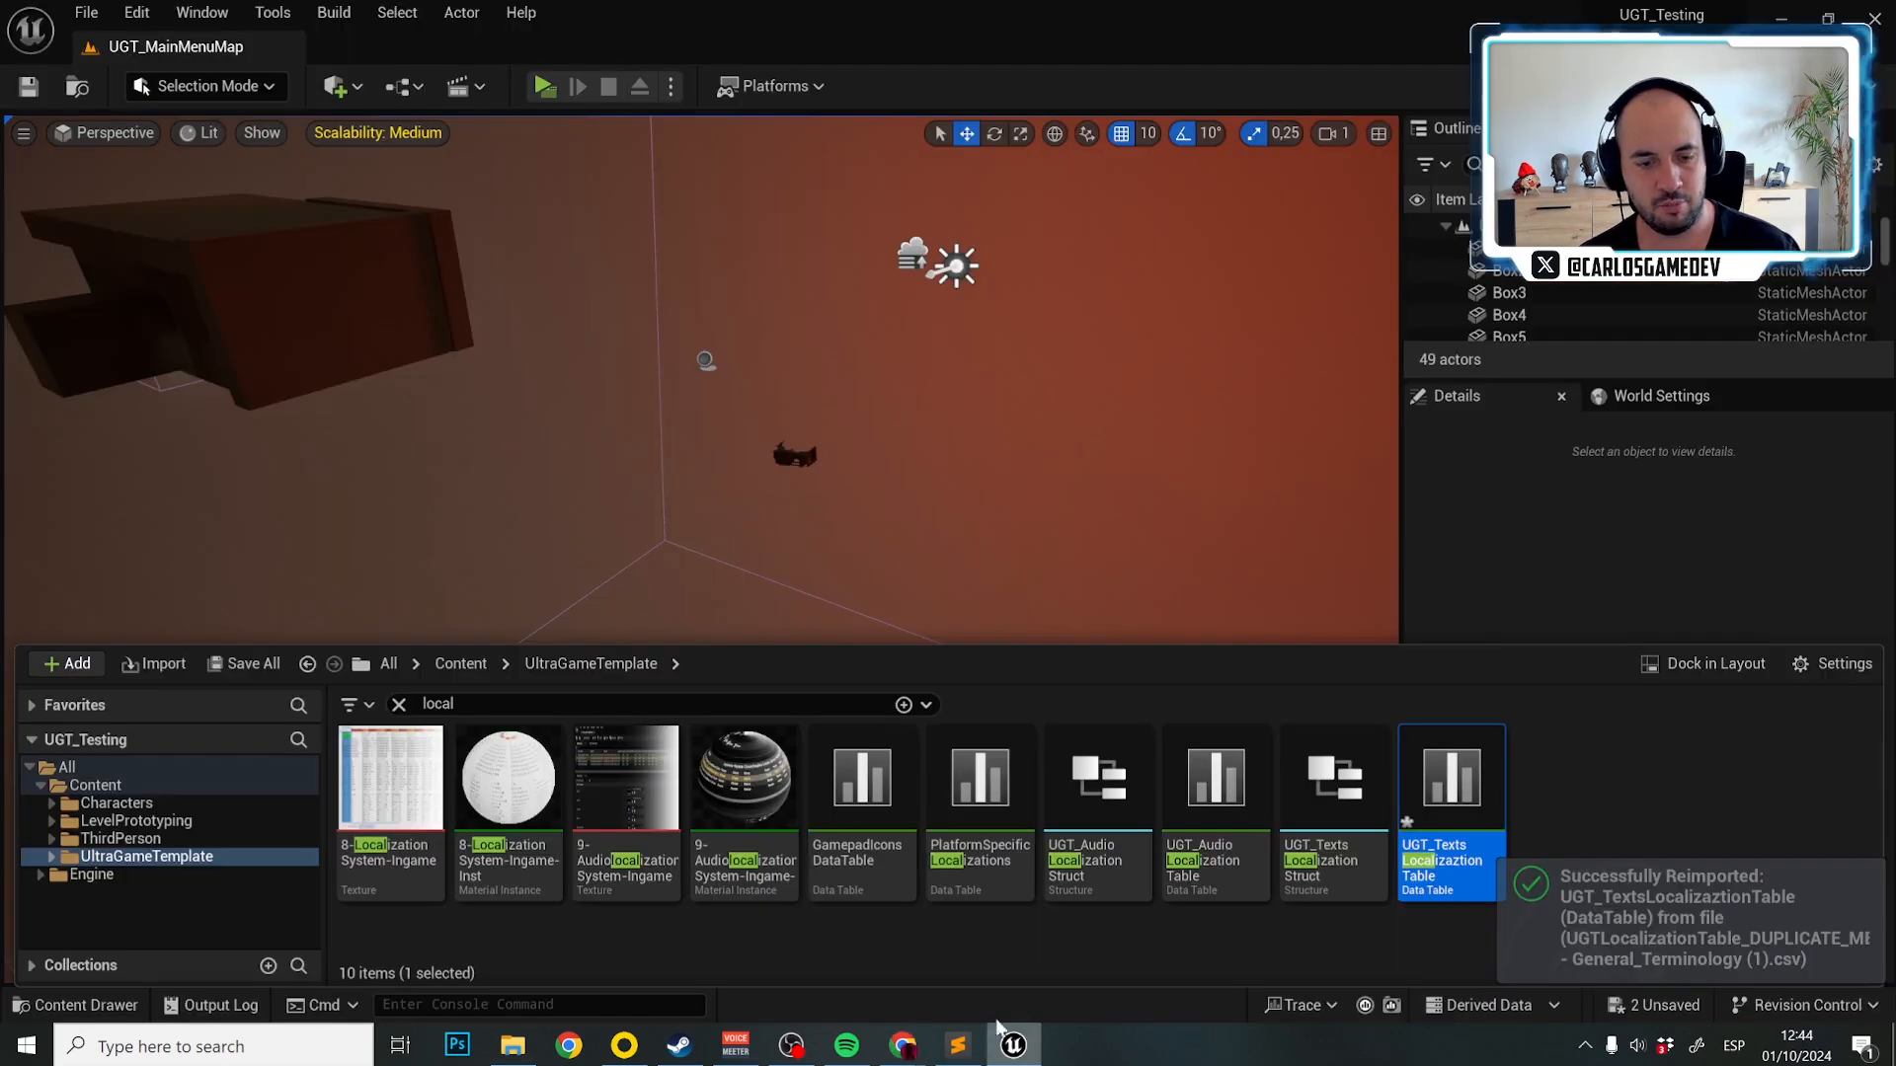
# Run the game preview, change Texts Language to 简体中文 in the Game Settings Menu, and end the preview.
pyautogui.click(542, 91)
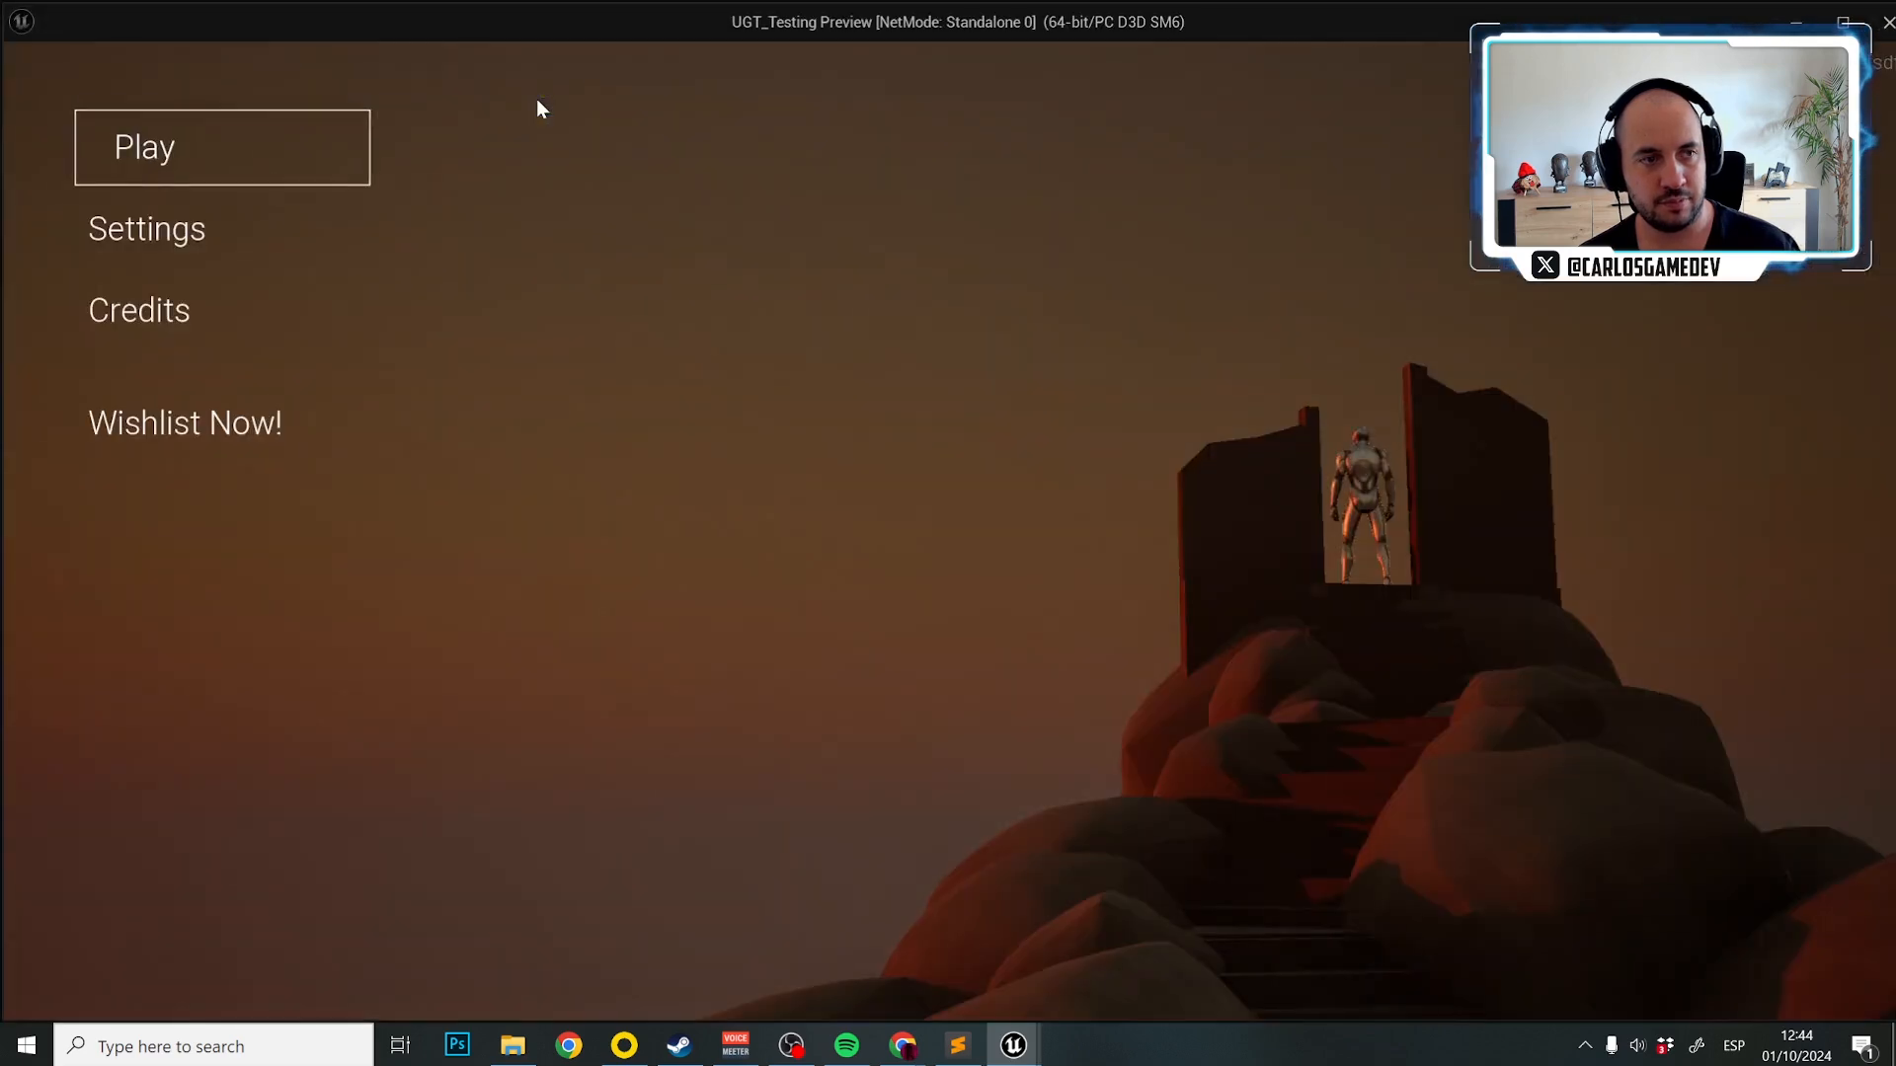
pyautogui.click(203, 246)
pyautogui.click(308, 147)
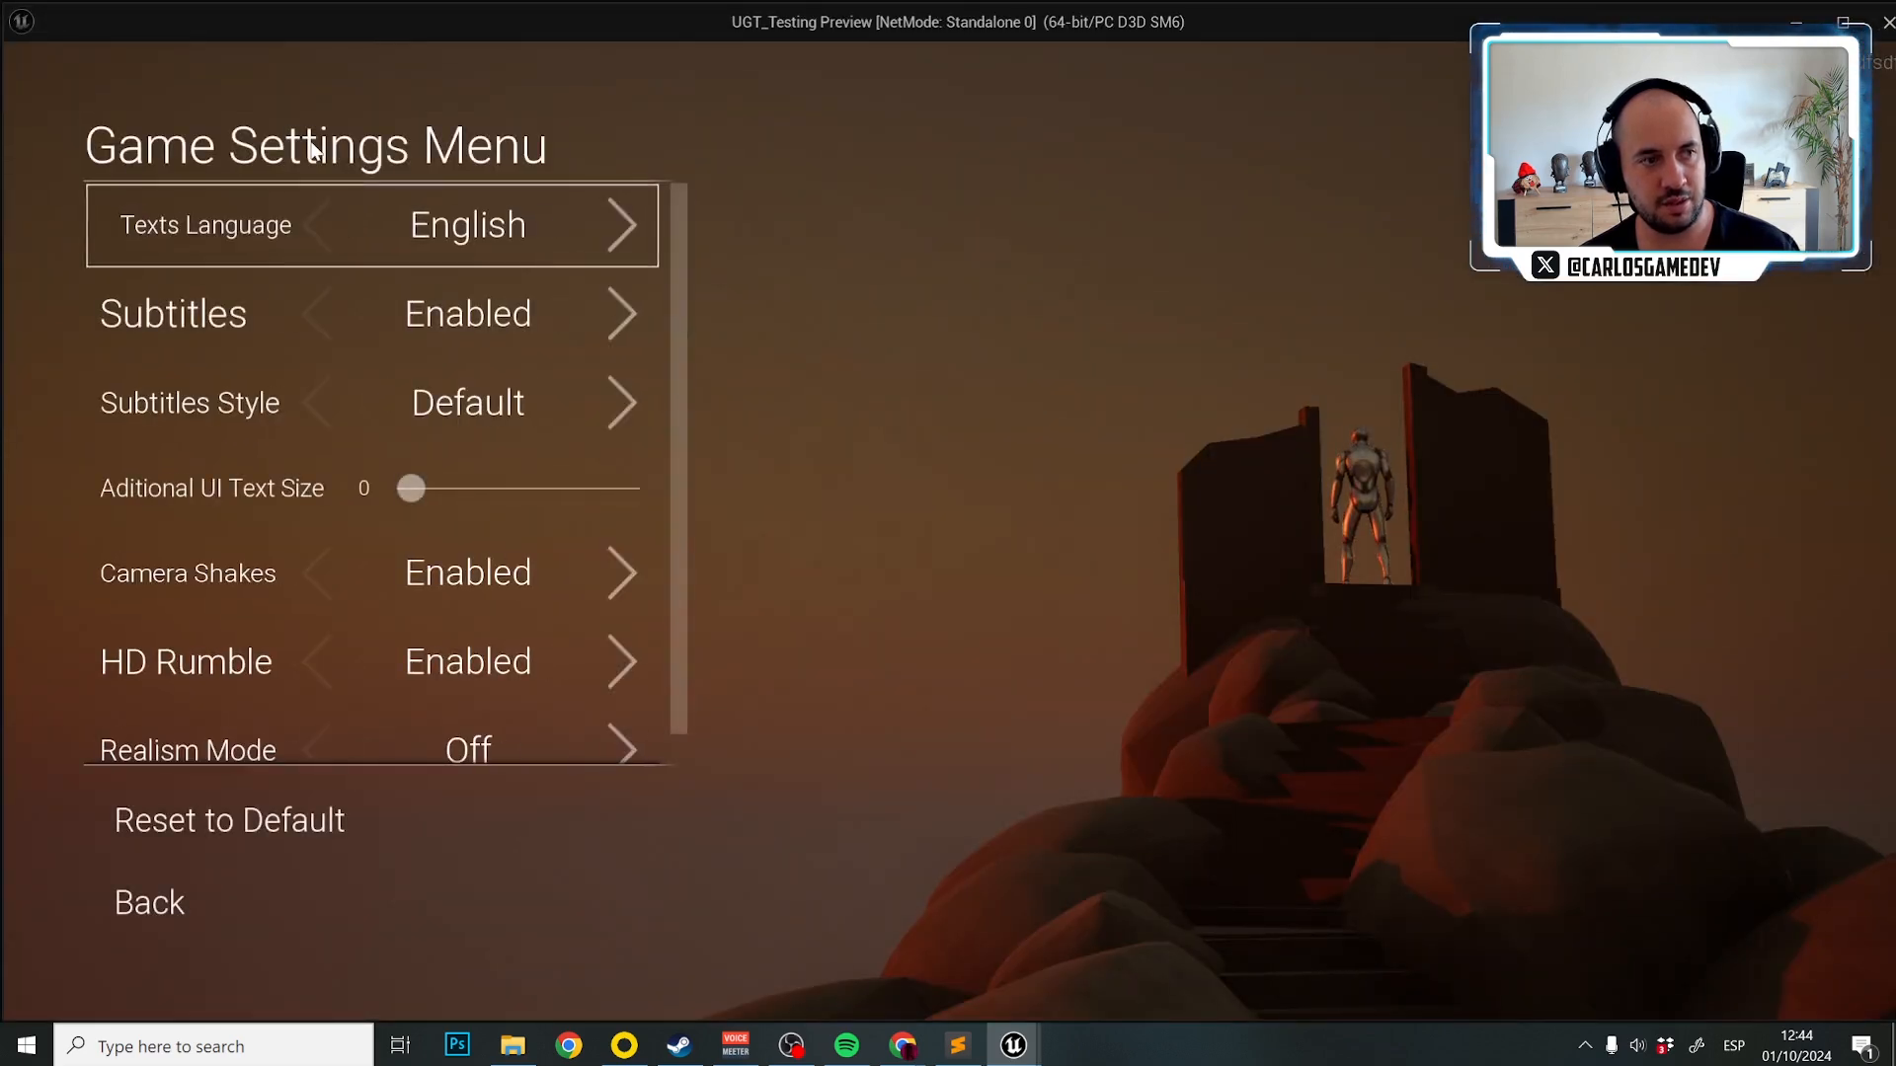
pyautogui.click(638, 212)
pyautogui.click(766, 225)
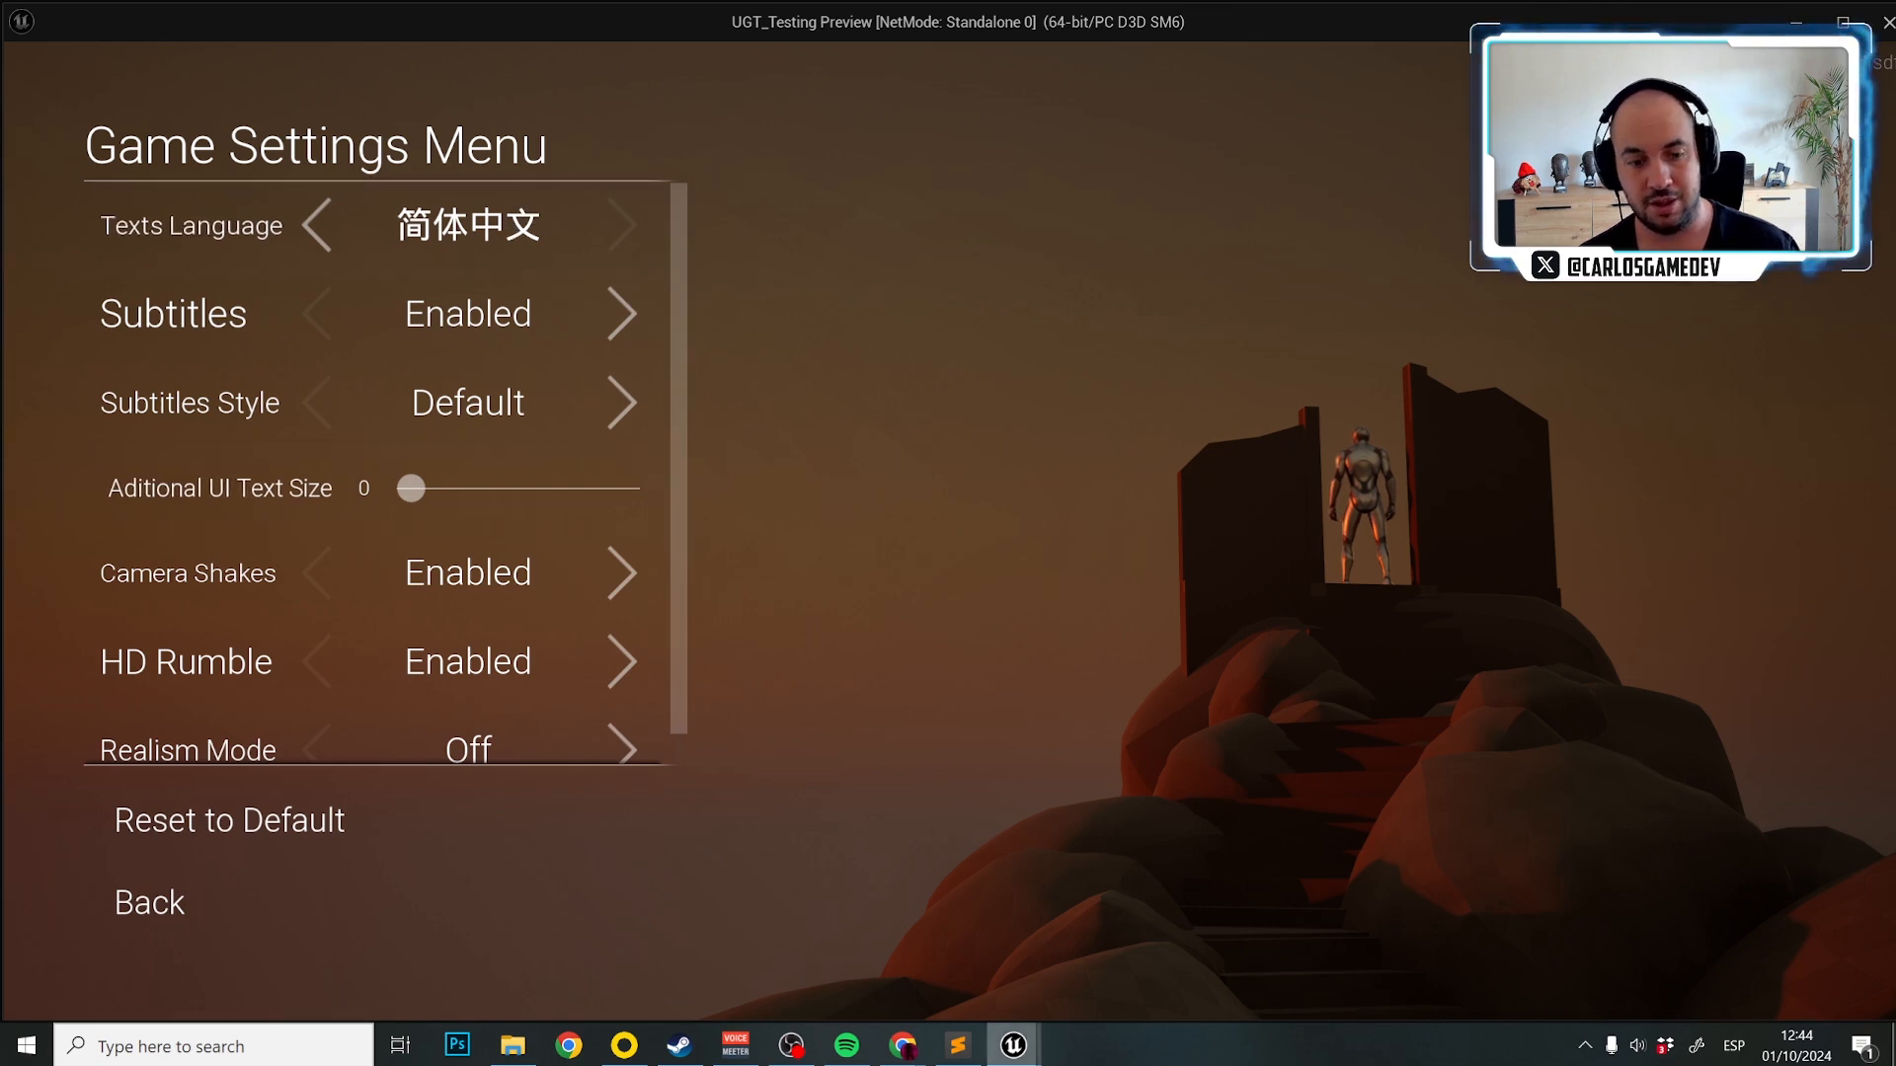
pyautogui.moveTo(433, 565)
pyautogui.scroll(1, 431, 577)
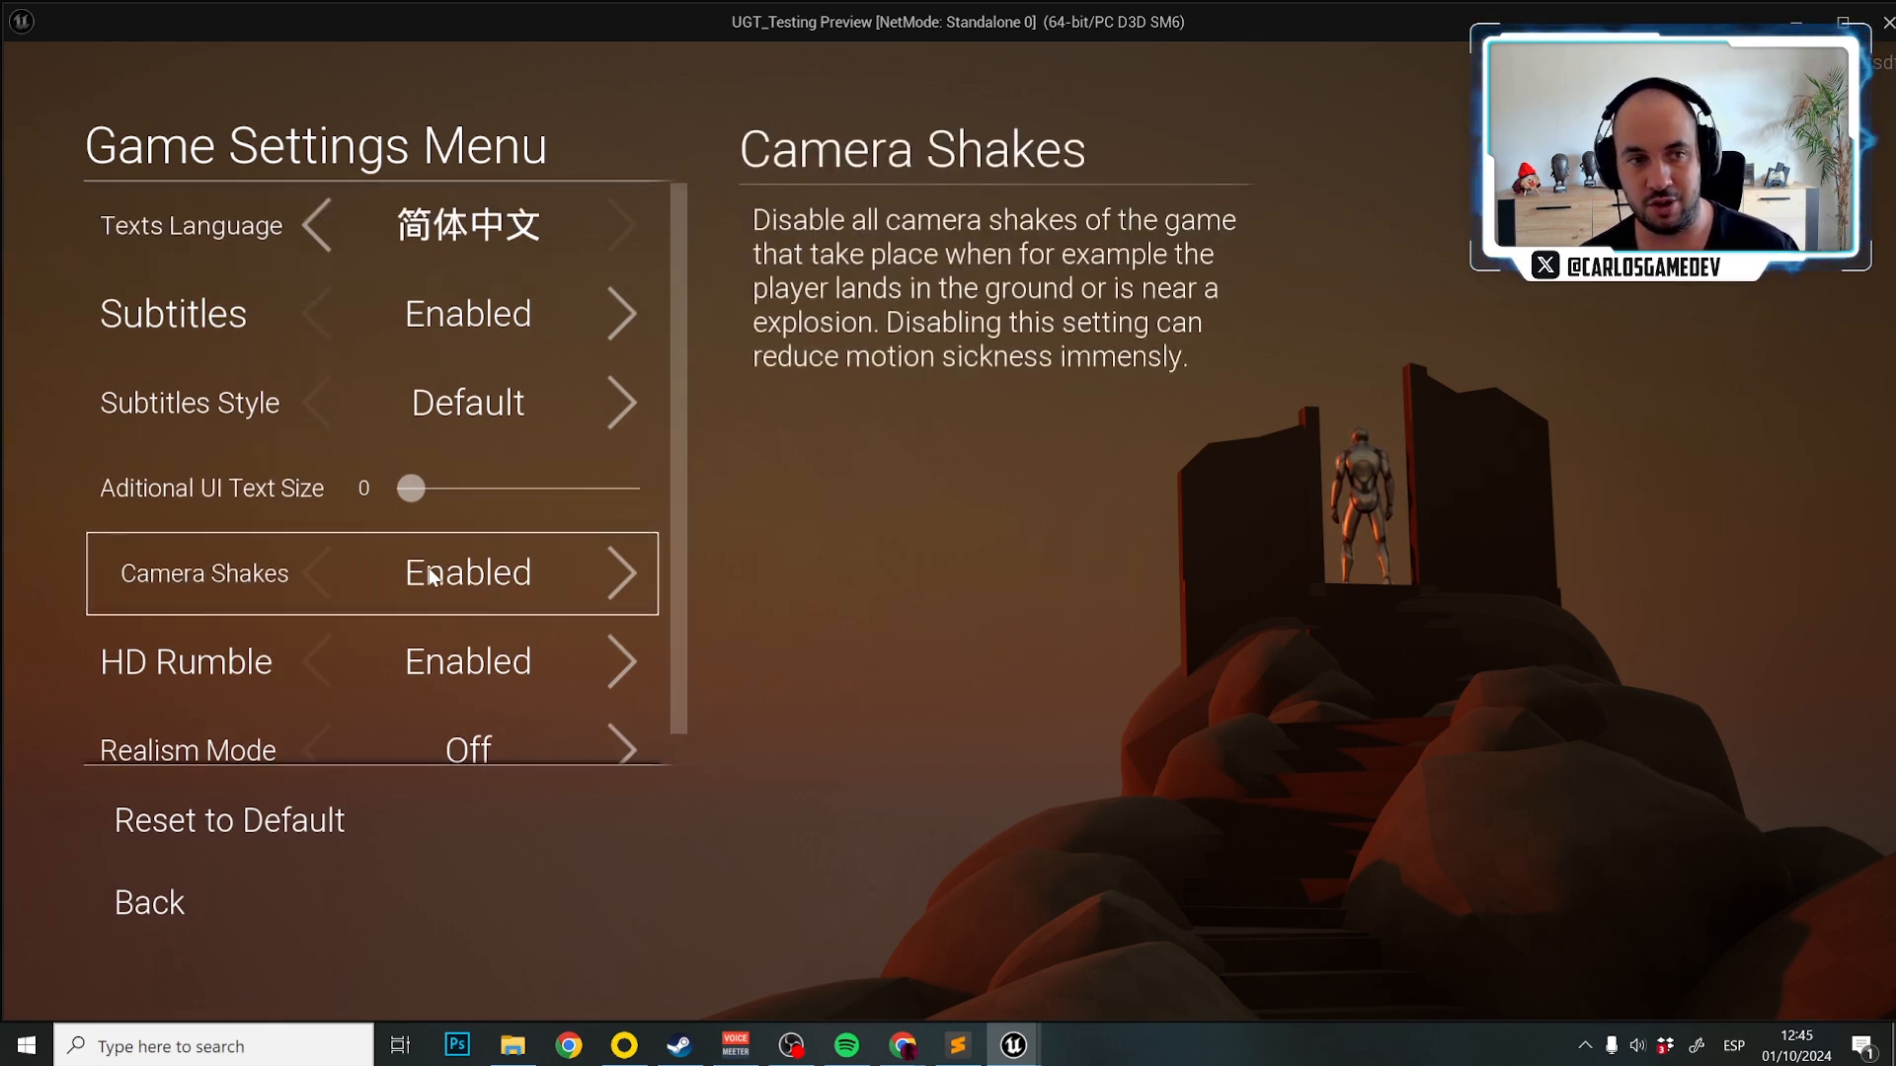
pyautogui.press('Escape')
# Switch to the localization spreadsheet in Chrome, review the ChineseSimplified column, and set its Language_Enabled value to NO.
pyautogui.moveTo(919, 1049)
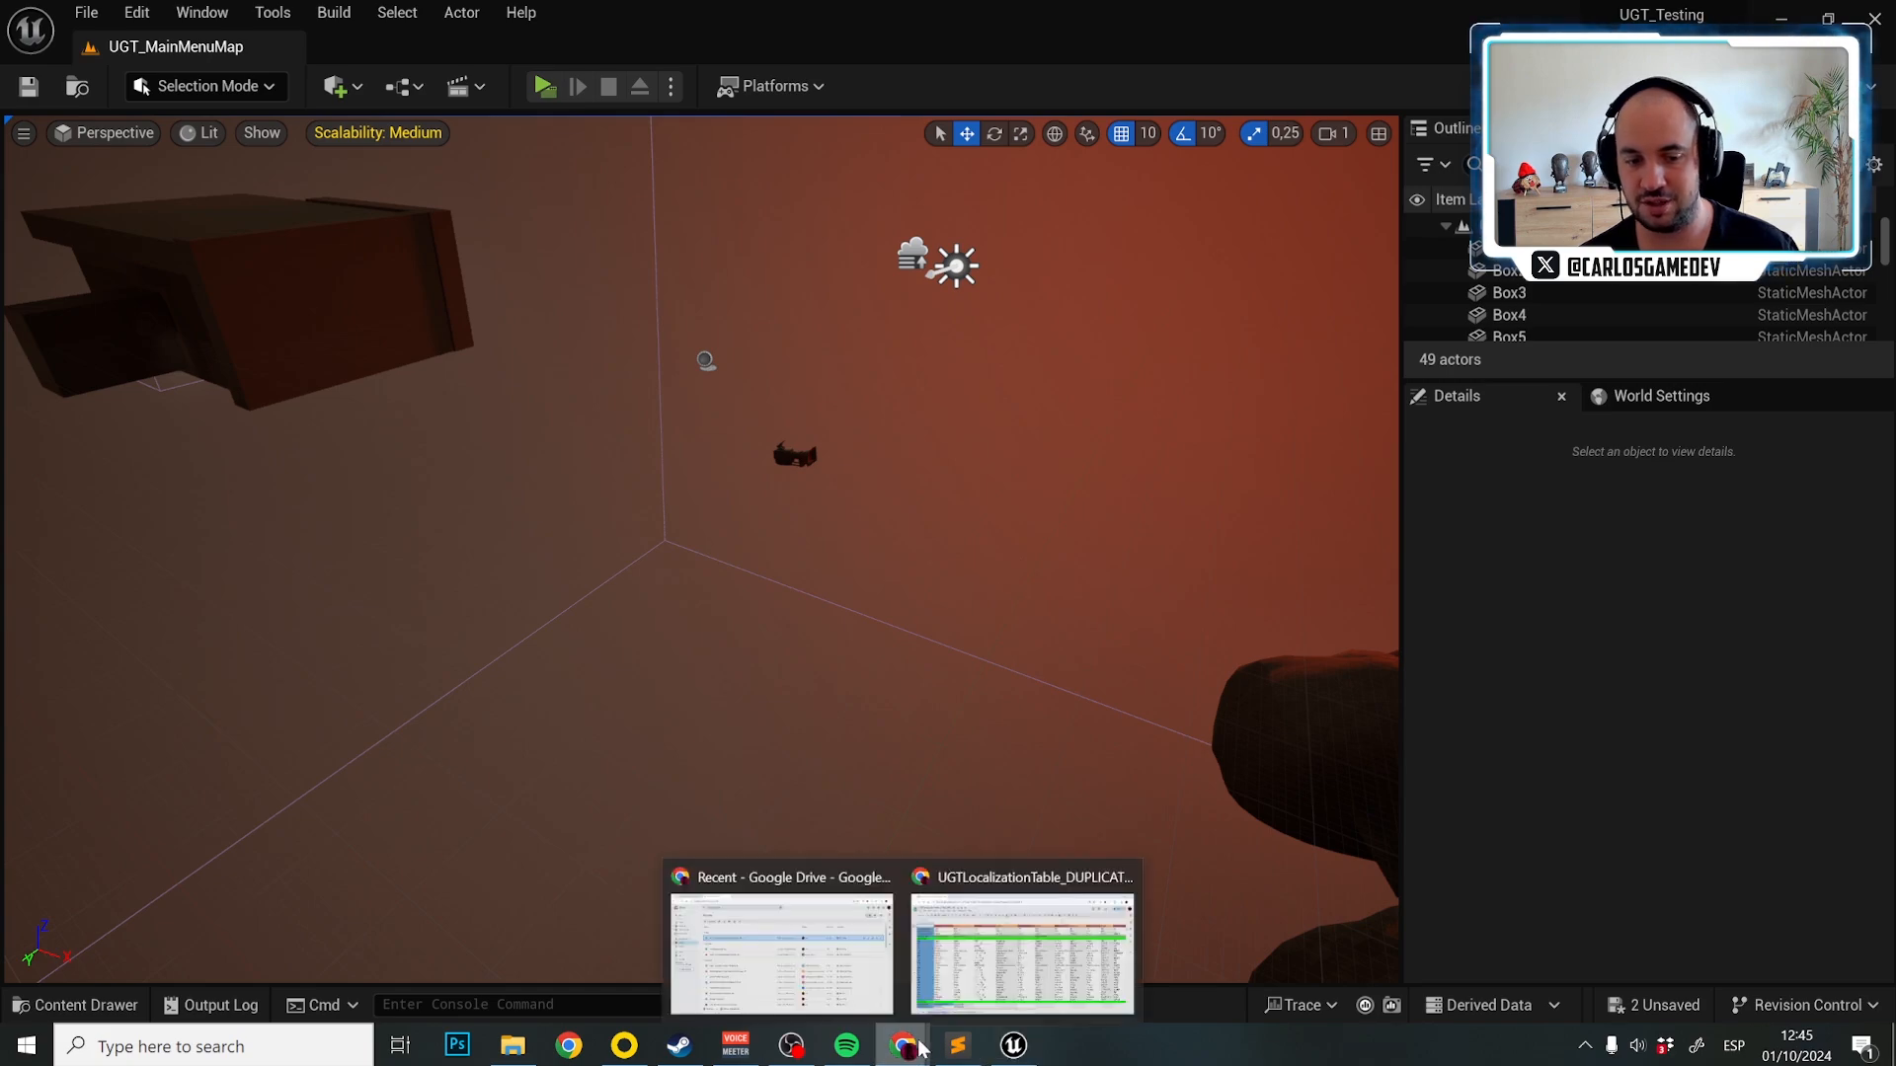
pyautogui.click(1032, 938)
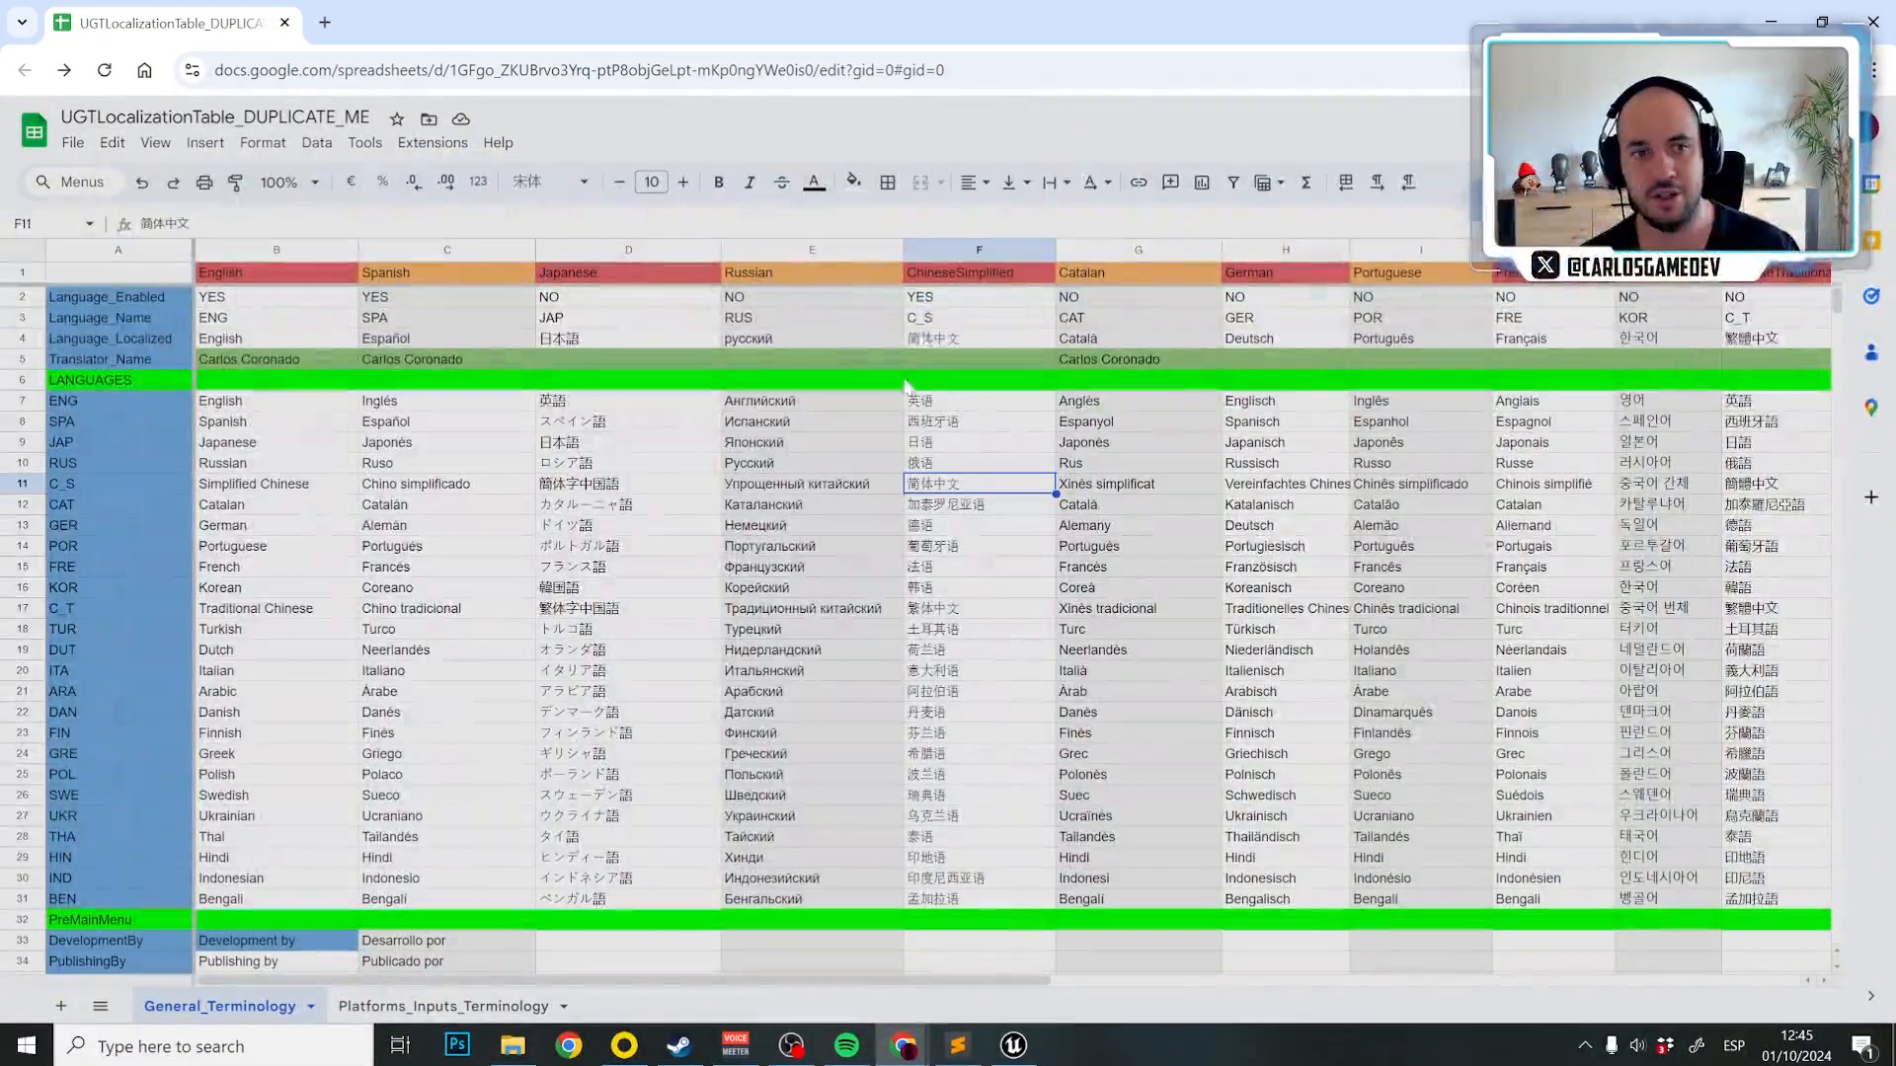
pyautogui.scroll(-9, 813, 797)
pyautogui.scroll(9, 814, 797)
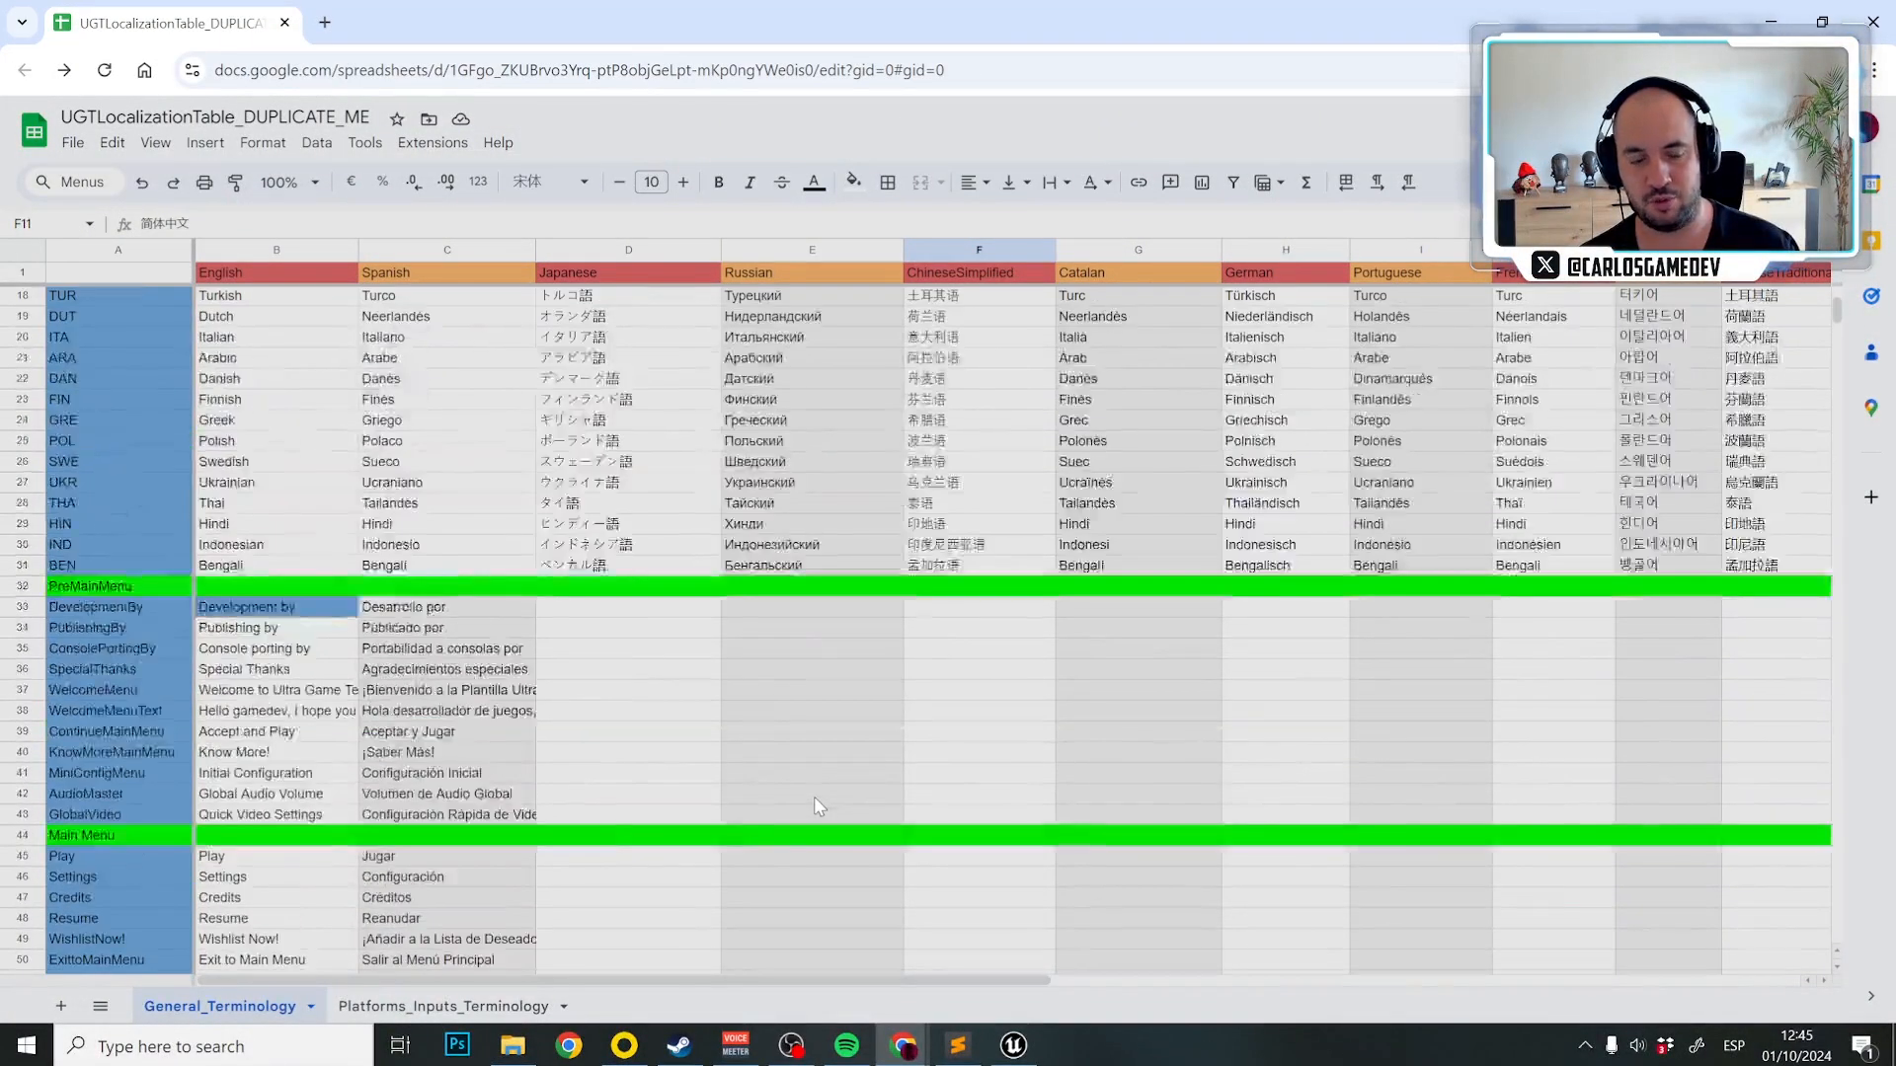
pyautogui.click(936, 299)
pyautogui.scroll(-20, 1031, 703)
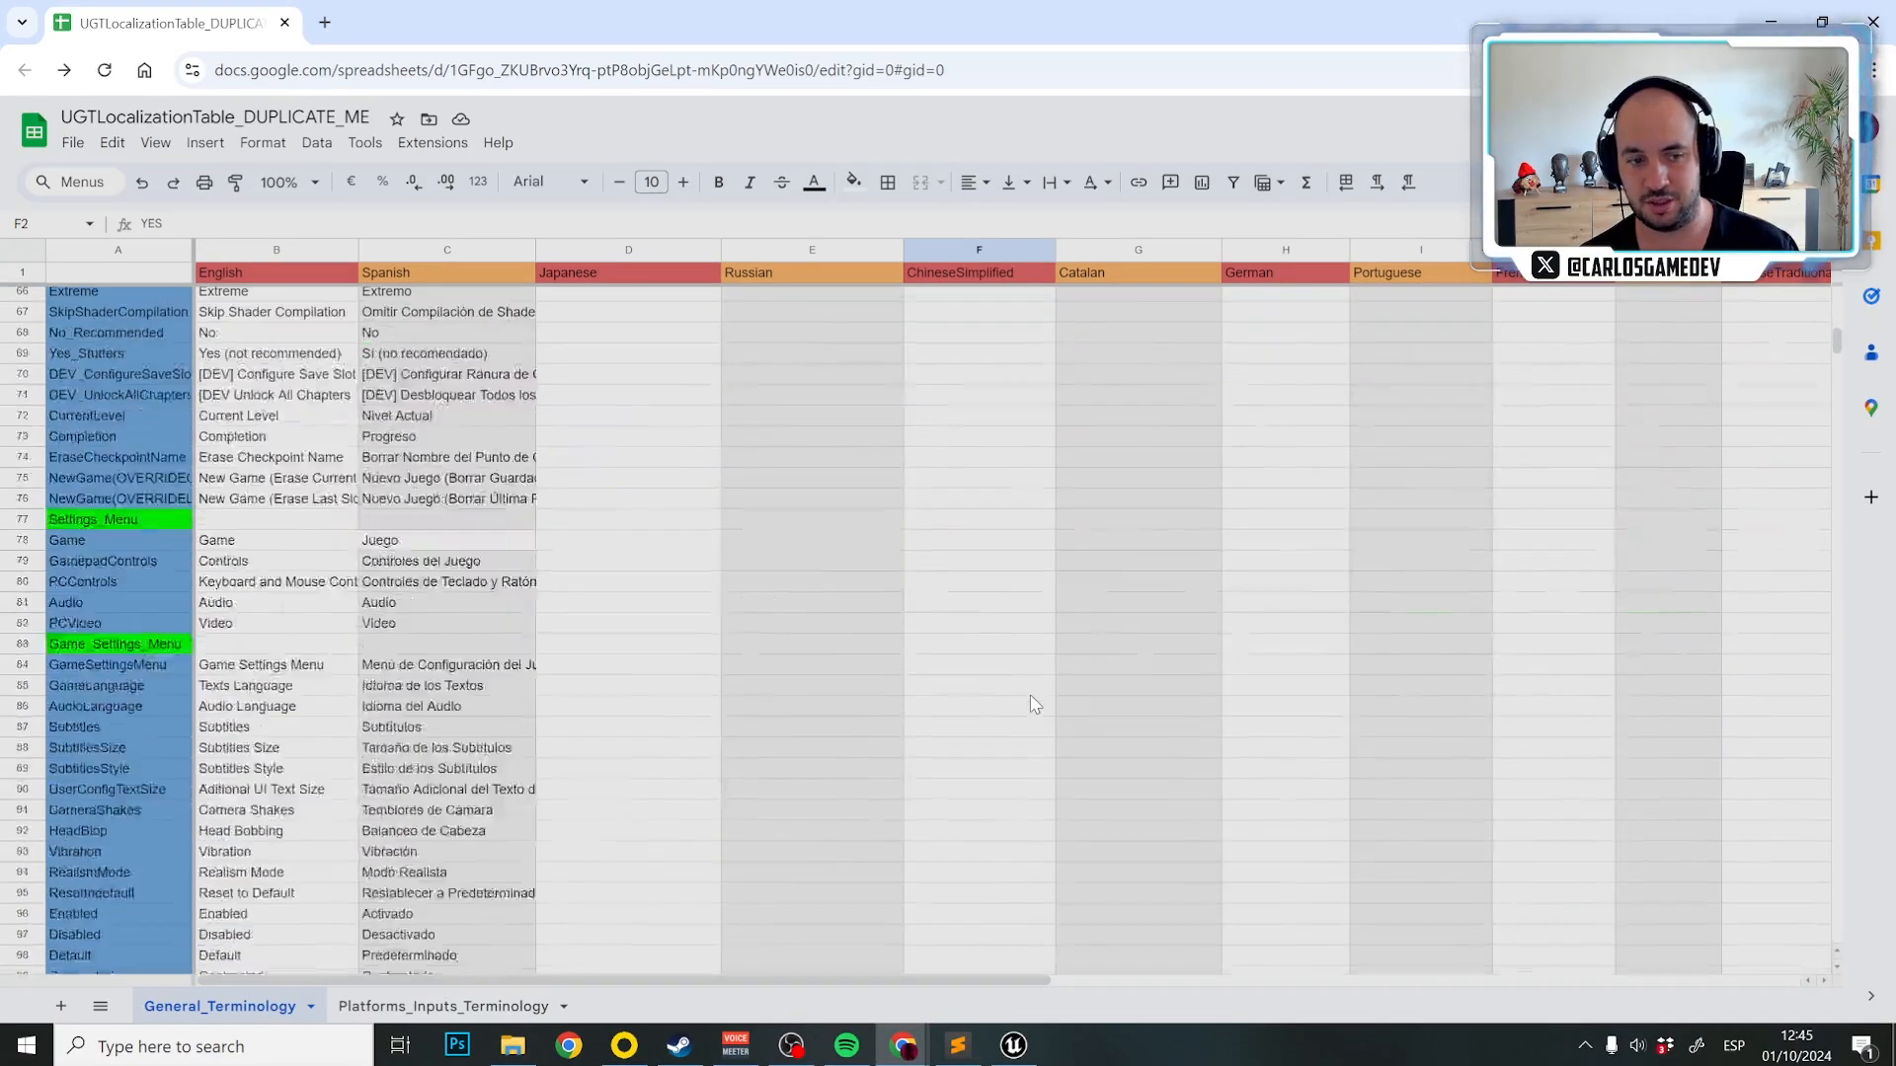
pyautogui.scroll(20, 1031, 697)
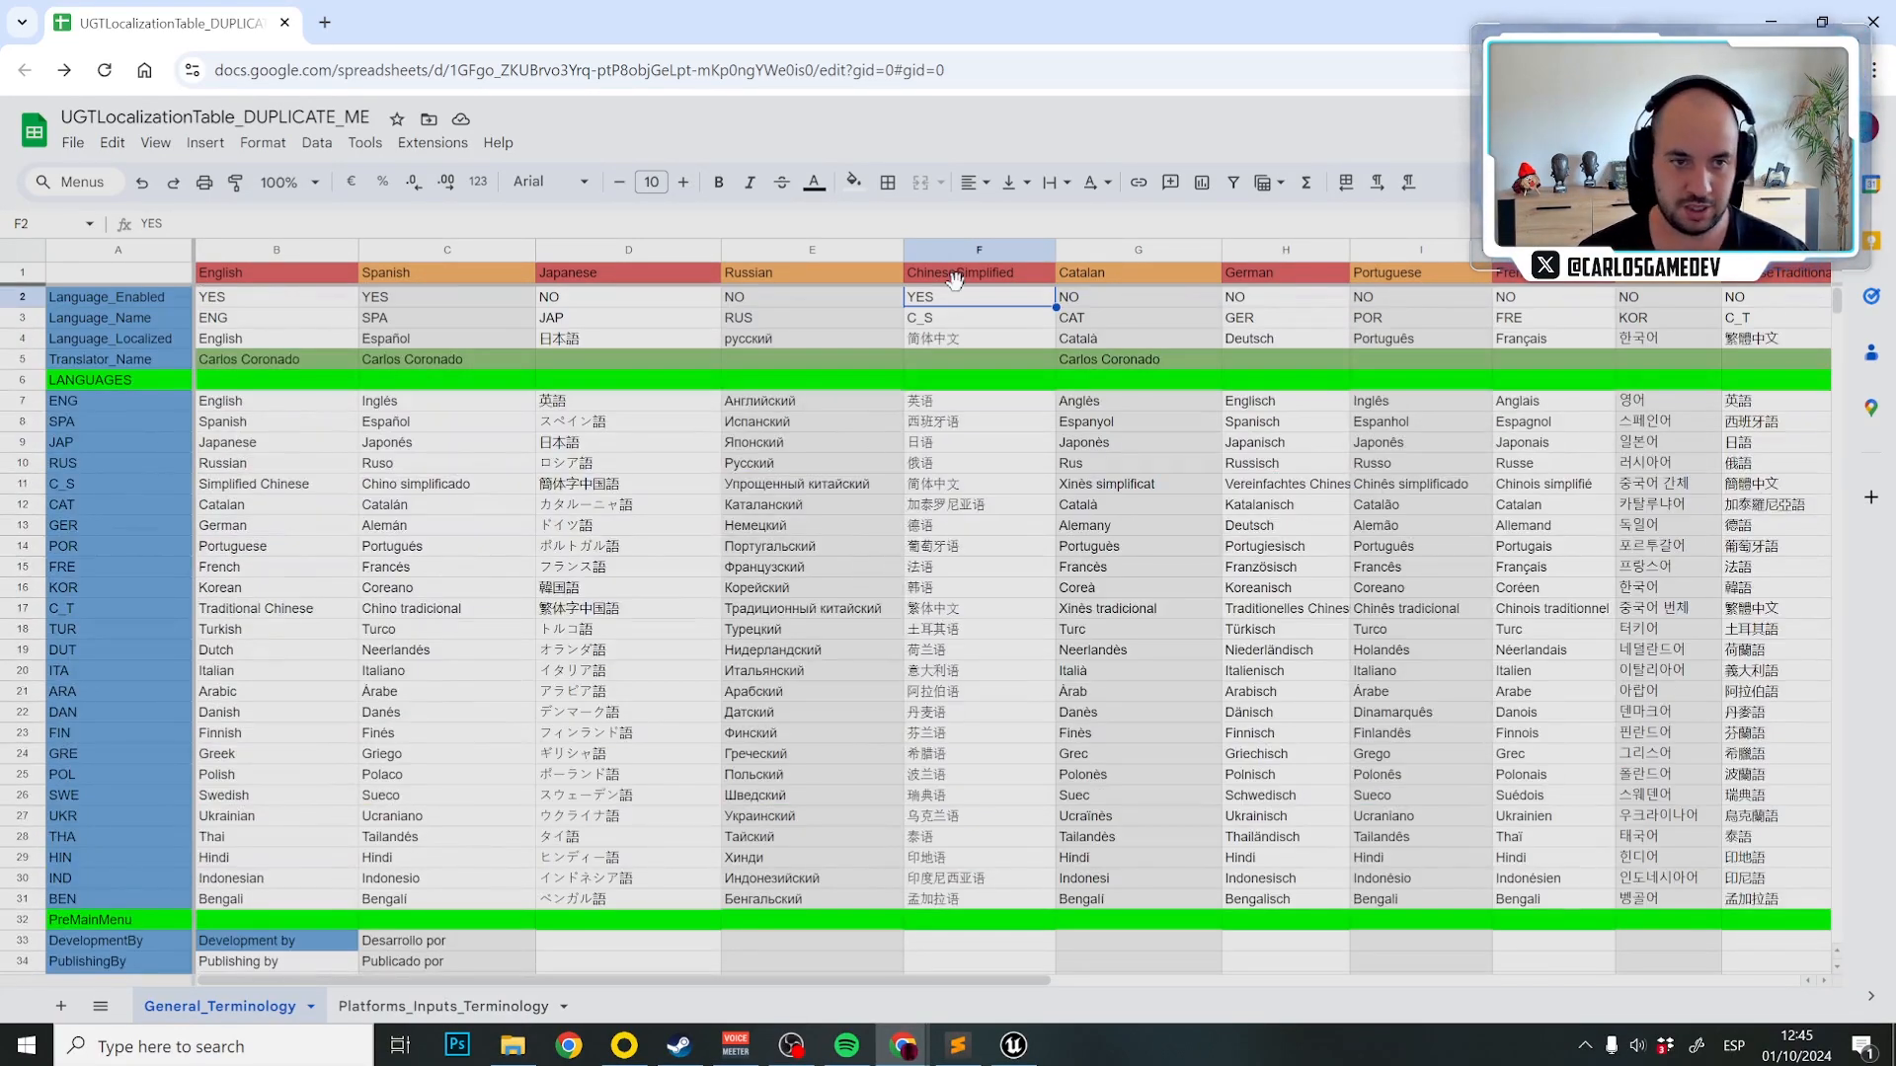
pyautogui.doubleClick(923, 298)
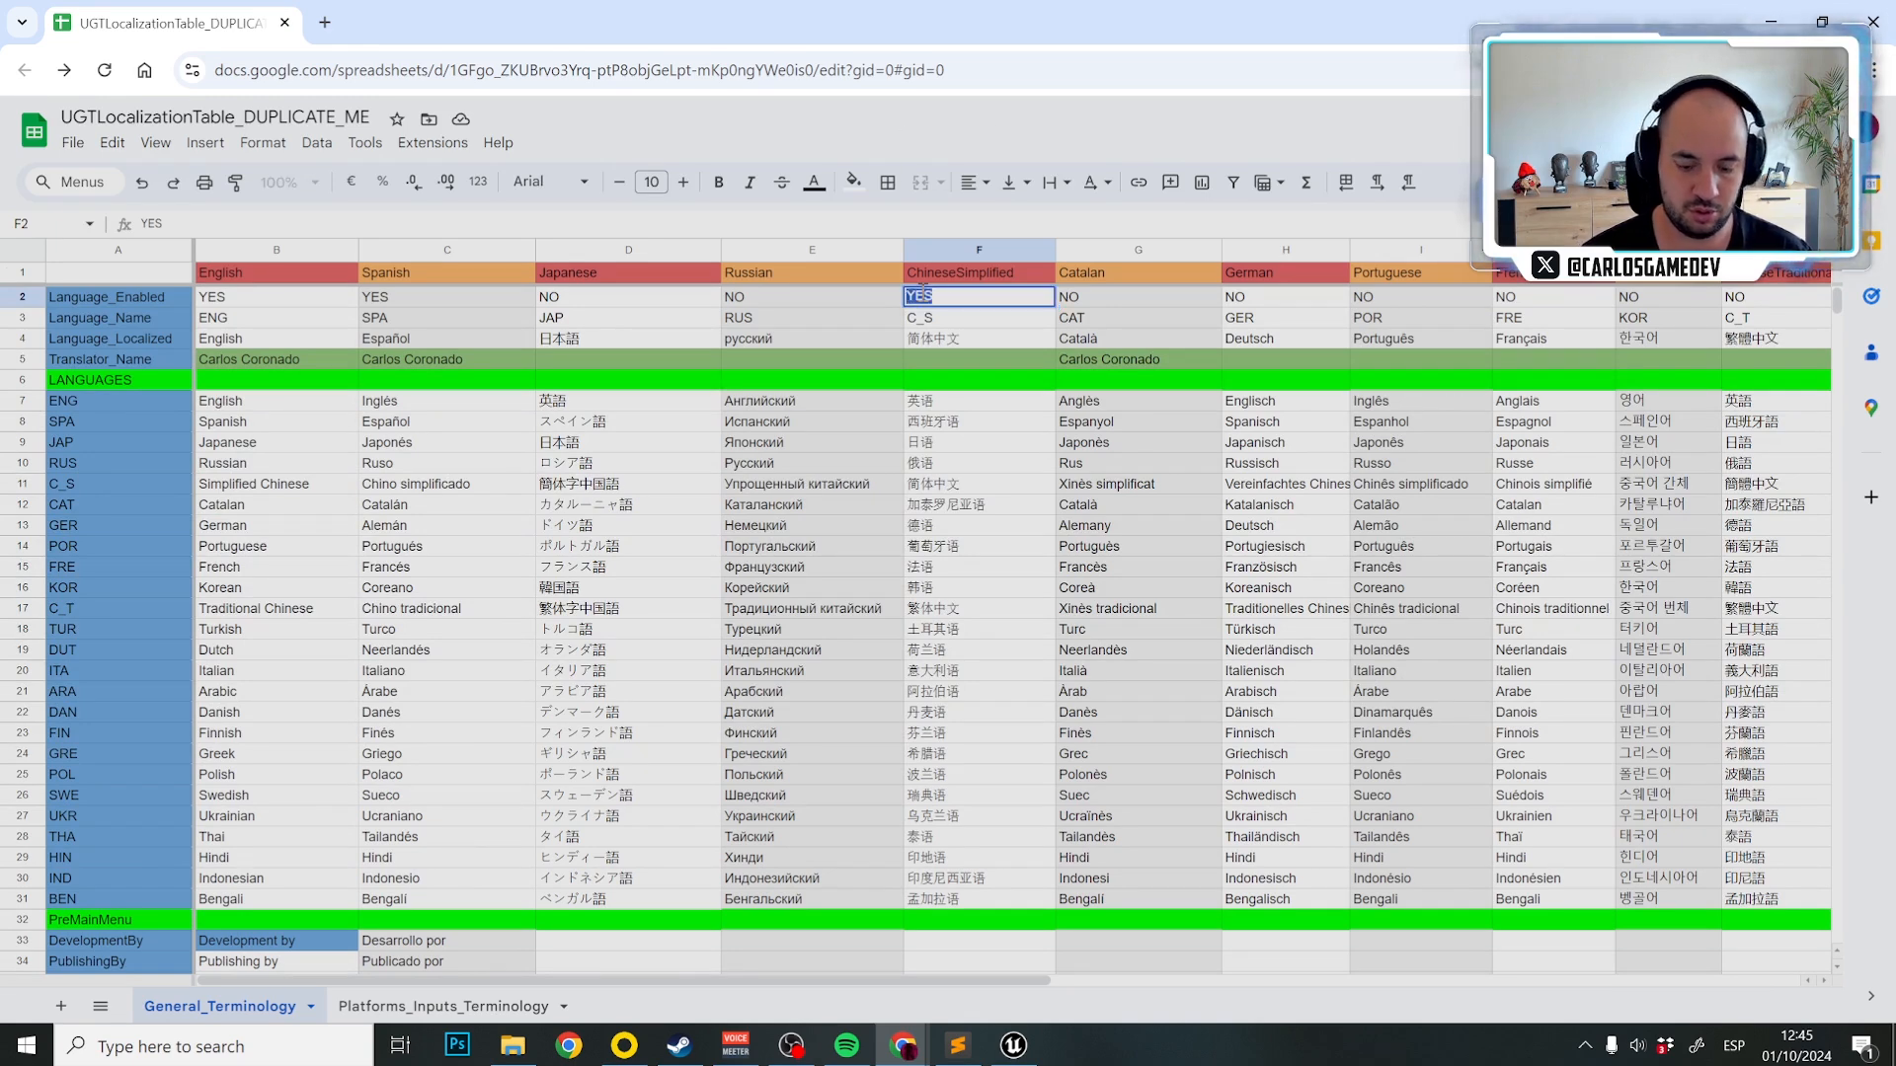
pyautogui.press('Return')
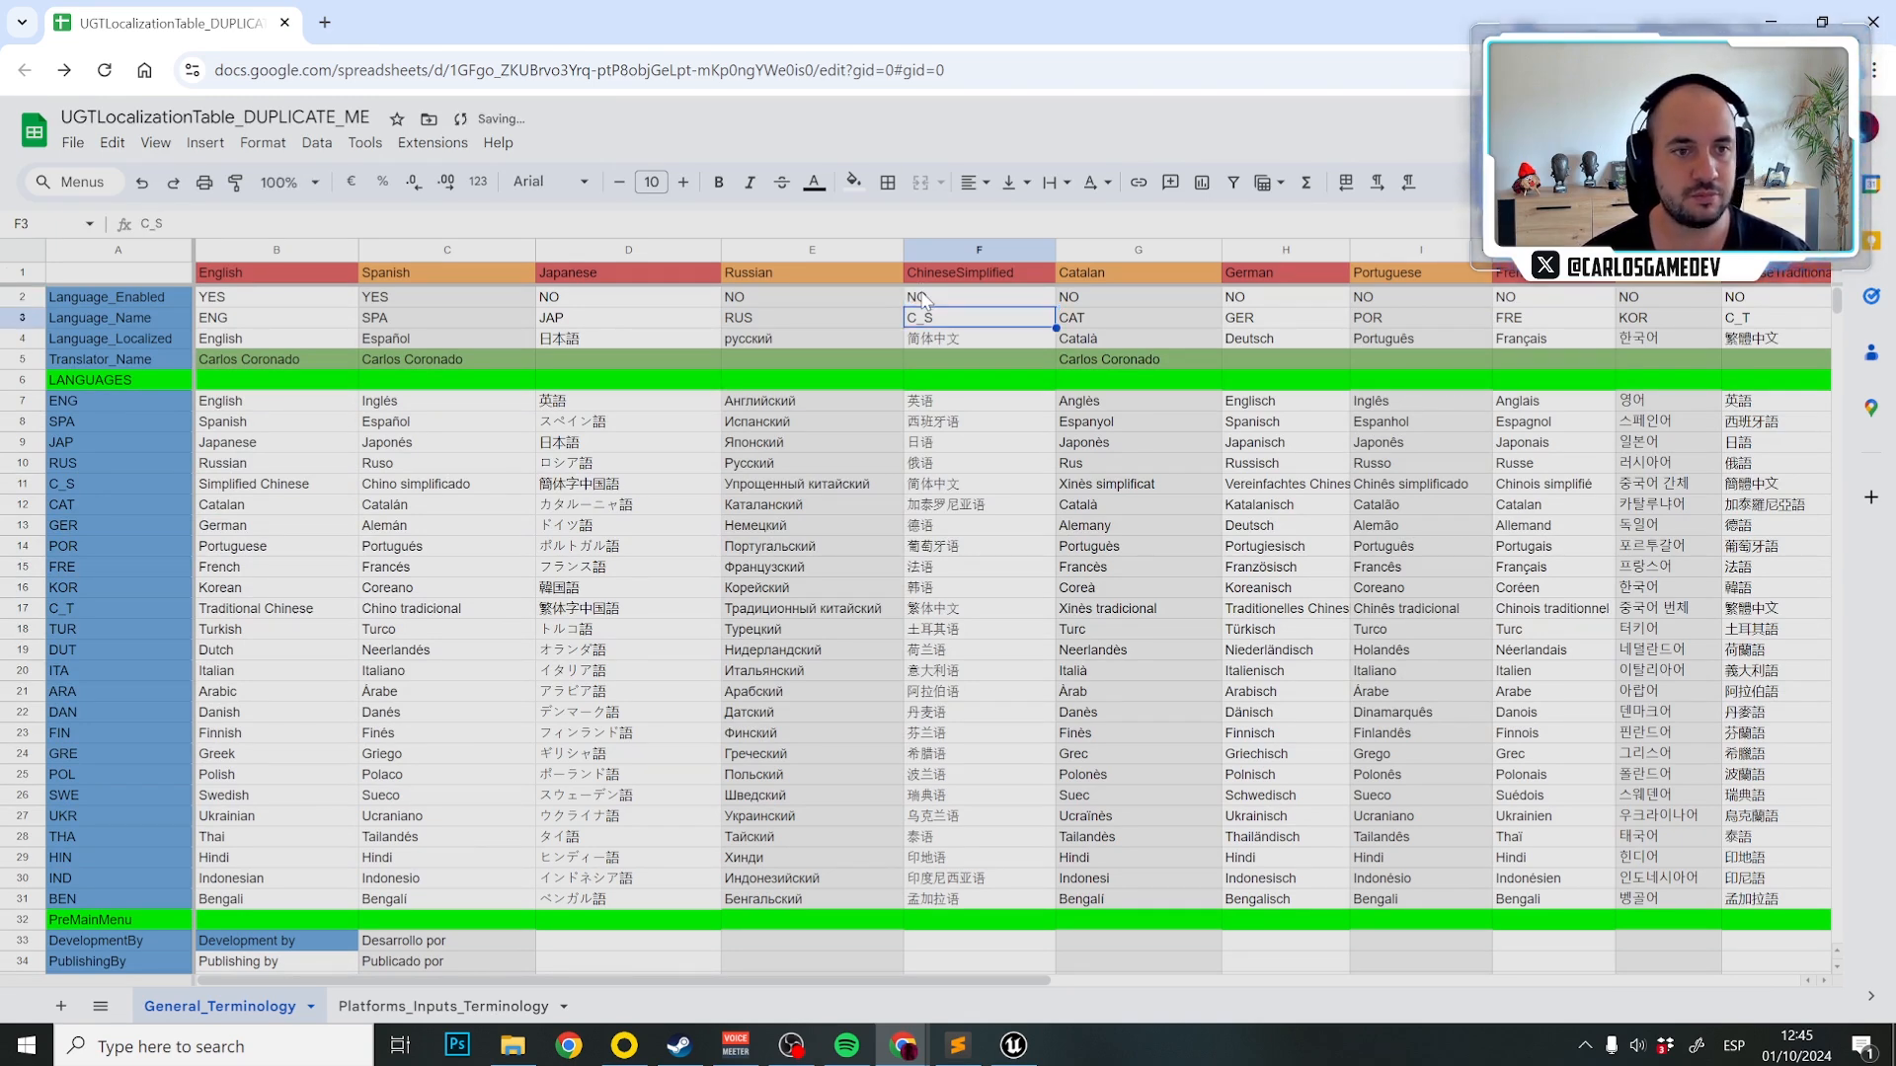
# Find the end of the term list in General_Terminology and enter the section heading MY GAME LOCALIZATION in cell A330.
pyautogui.scroll(-20, 599, 446)
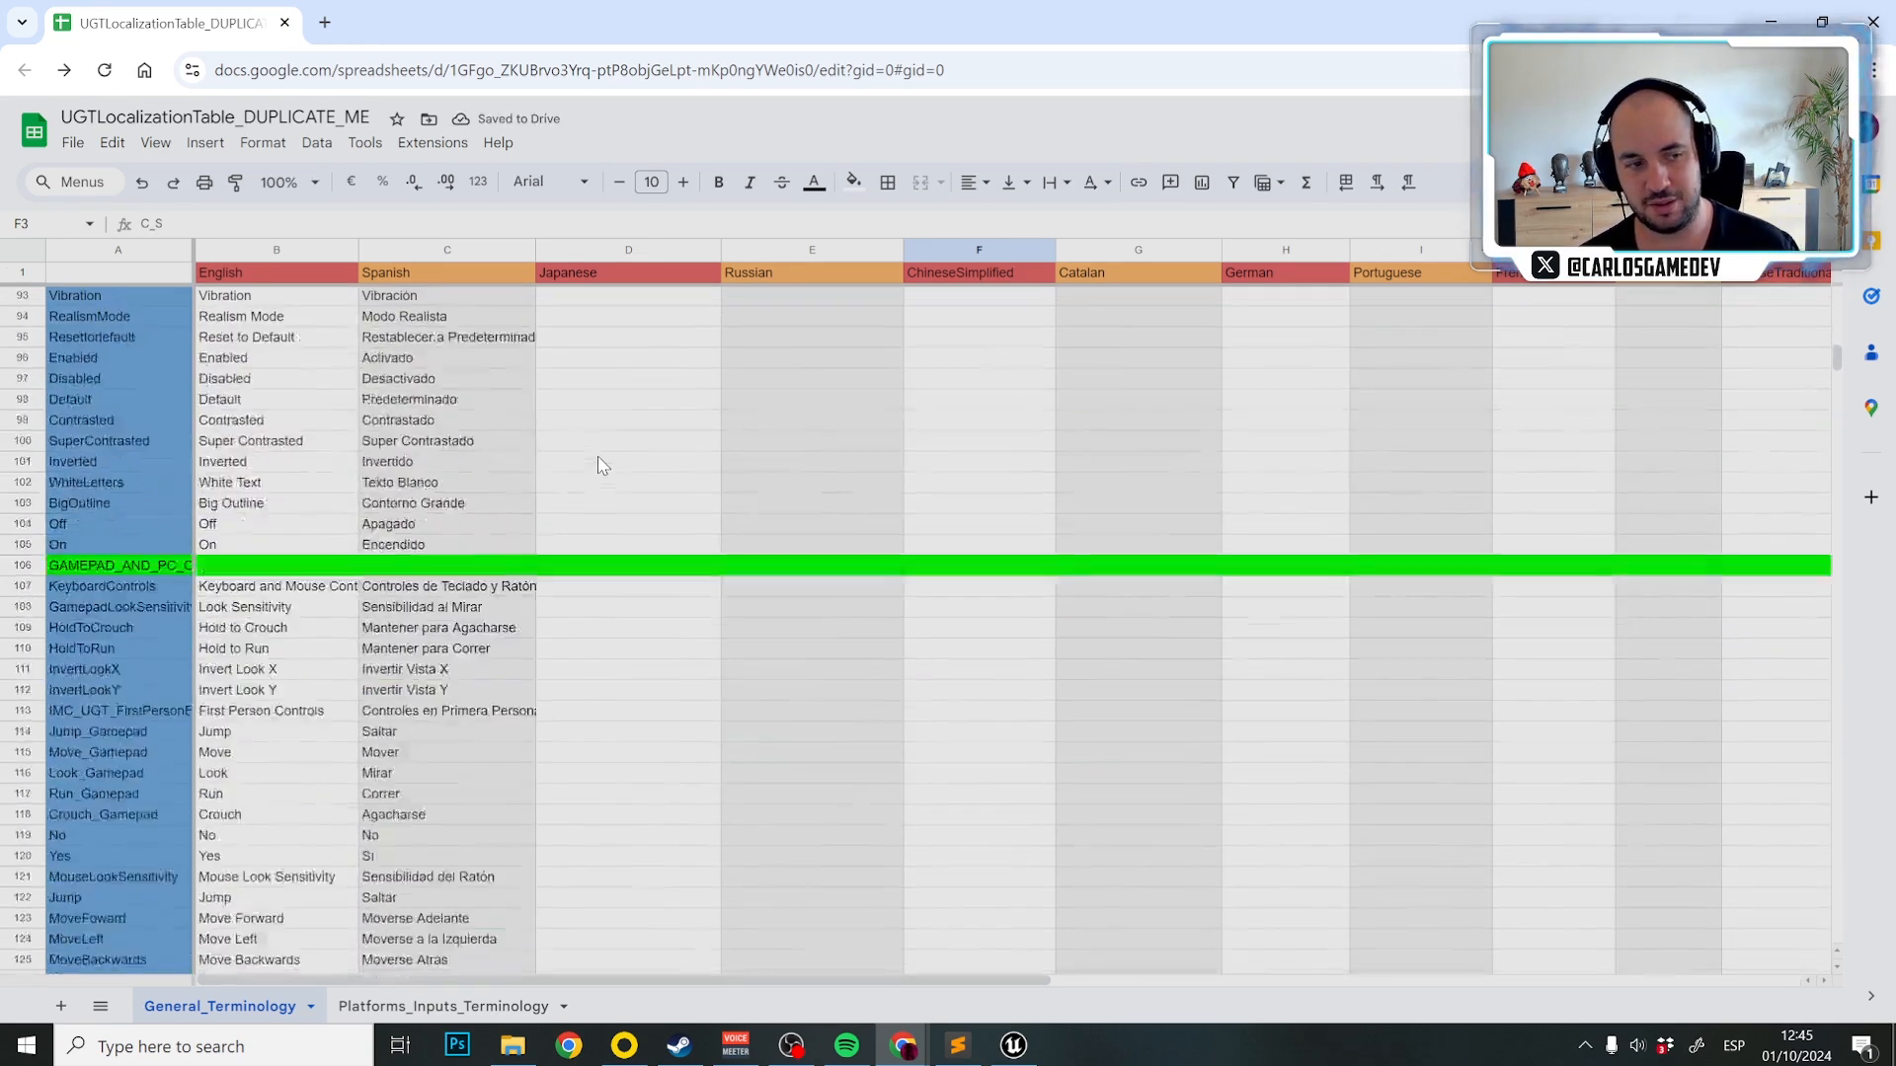
pyautogui.scroll(9, 599, 464)
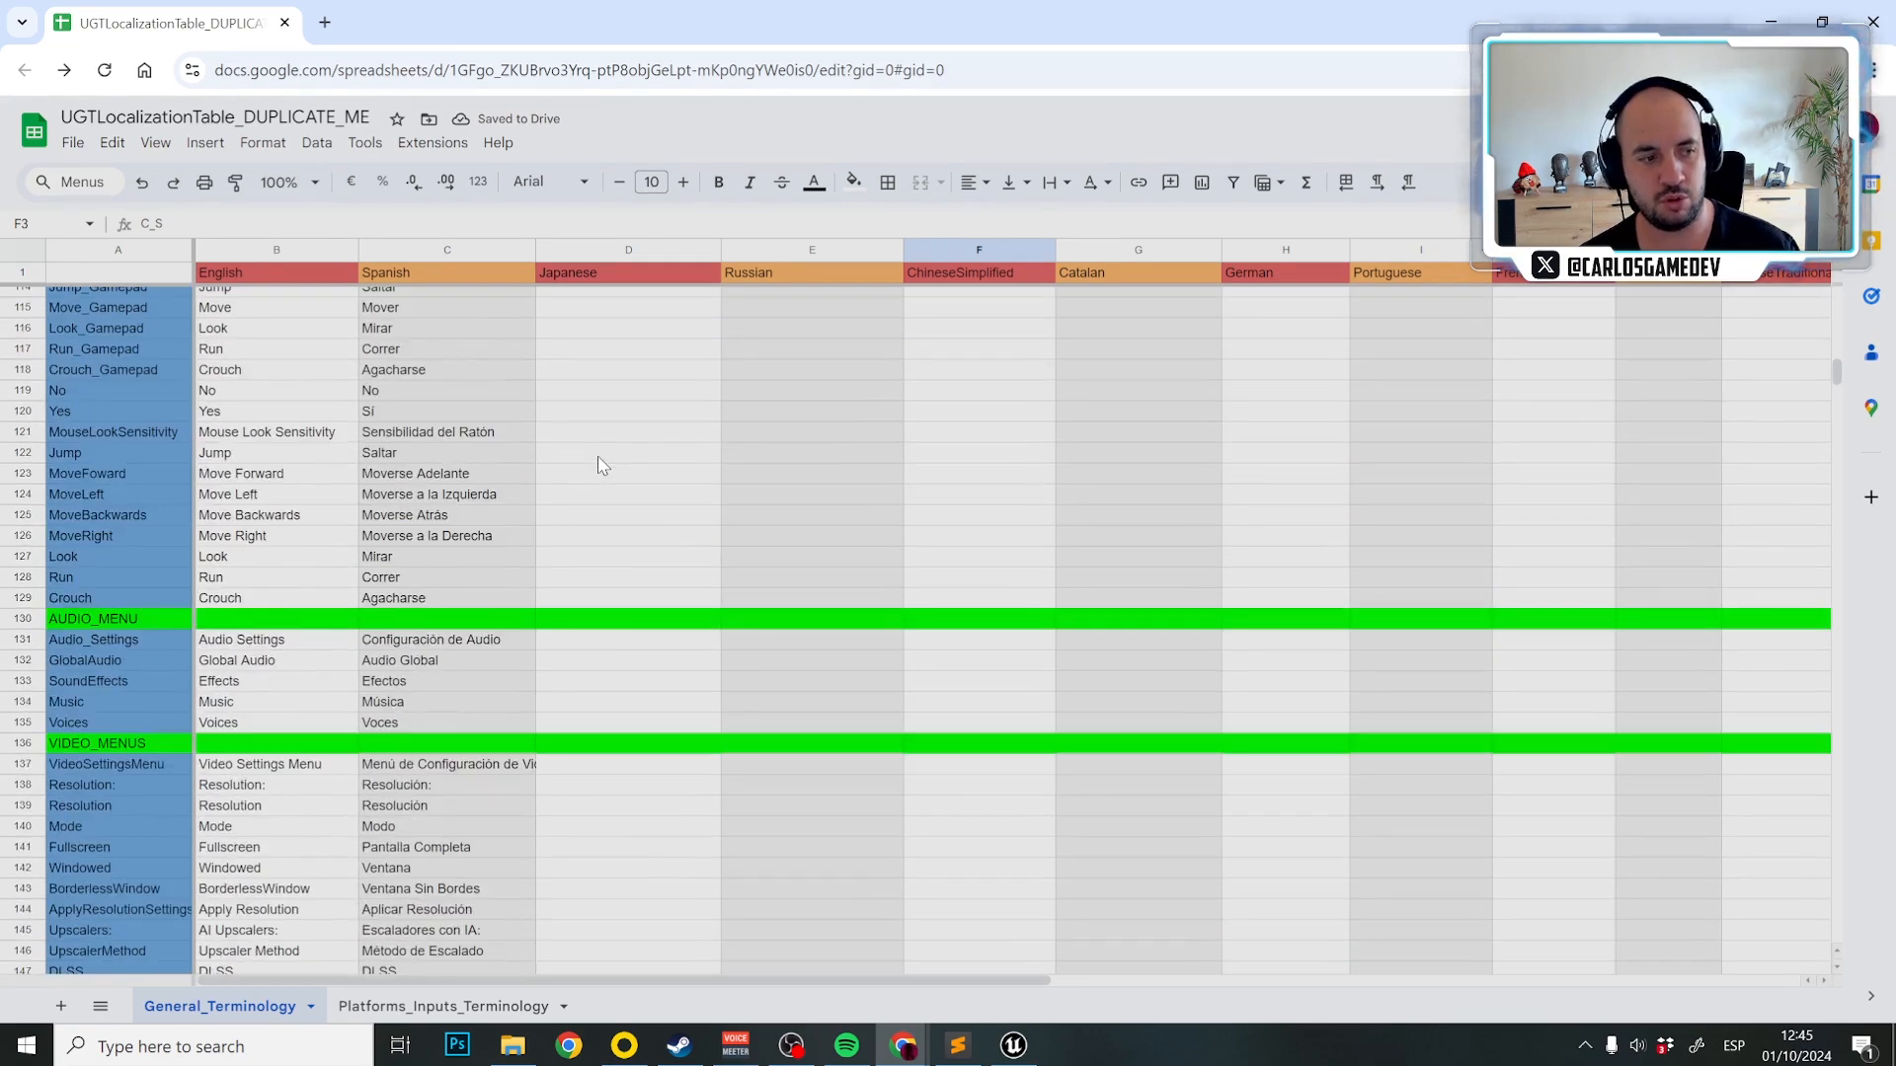
pyautogui.scroll(-20, 602, 464)
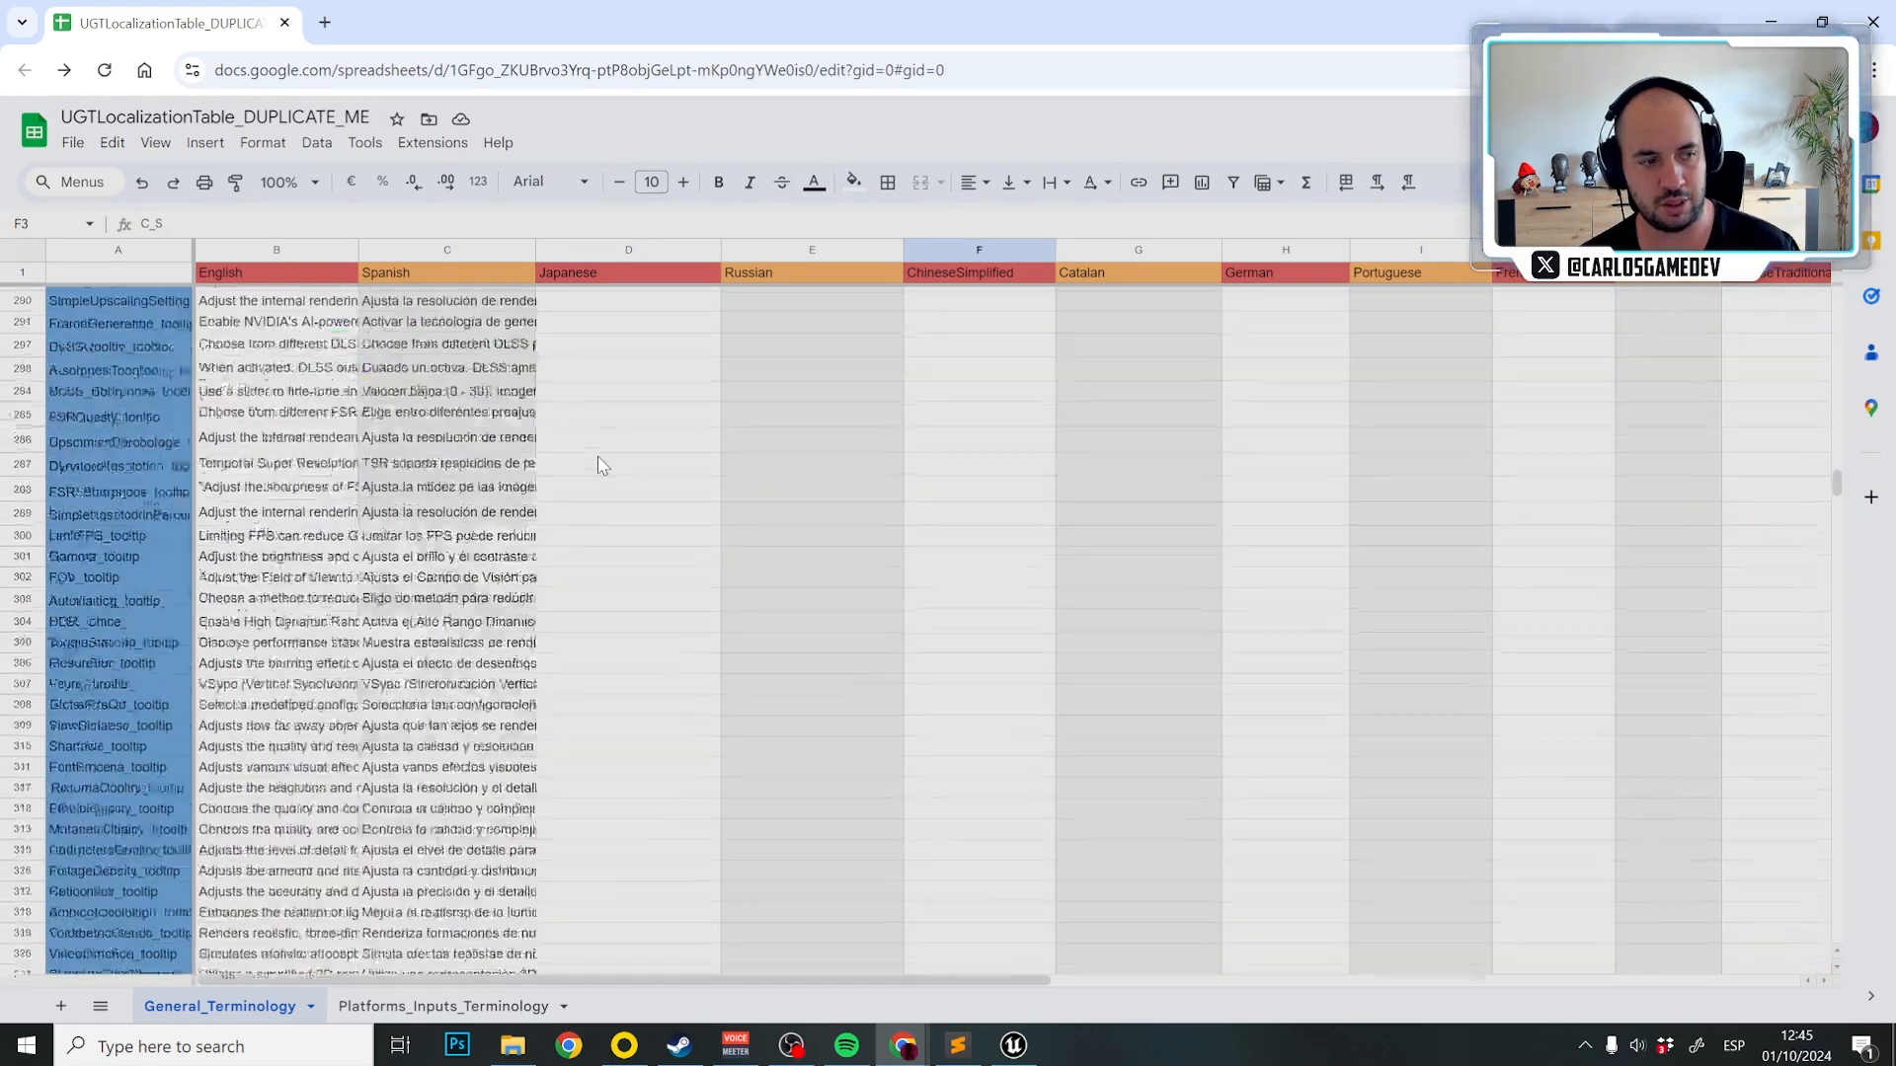
pyautogui.scroll(-8, 602, 464)
pyautogui.scroll(17, 600, 462)
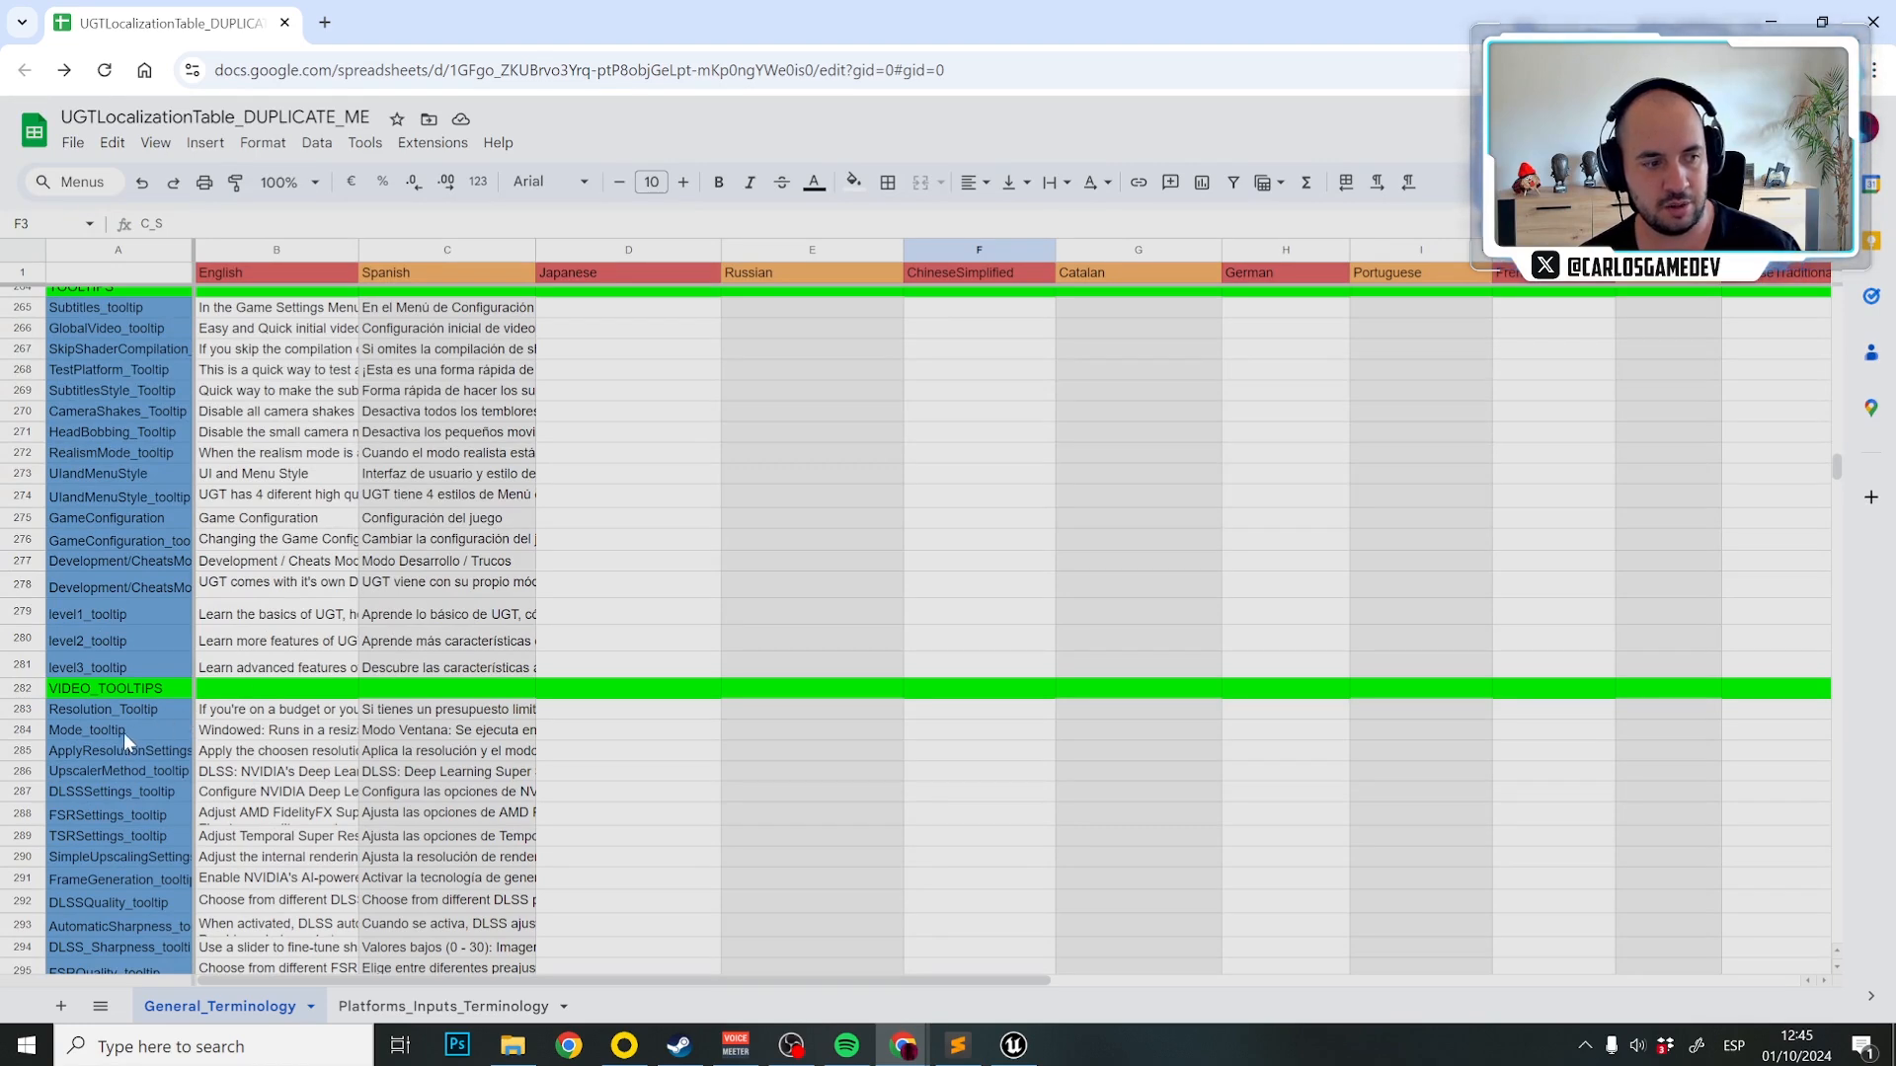
pyautogui.scroll(-12, 122, 732)
pyautogui.click(71, 488)
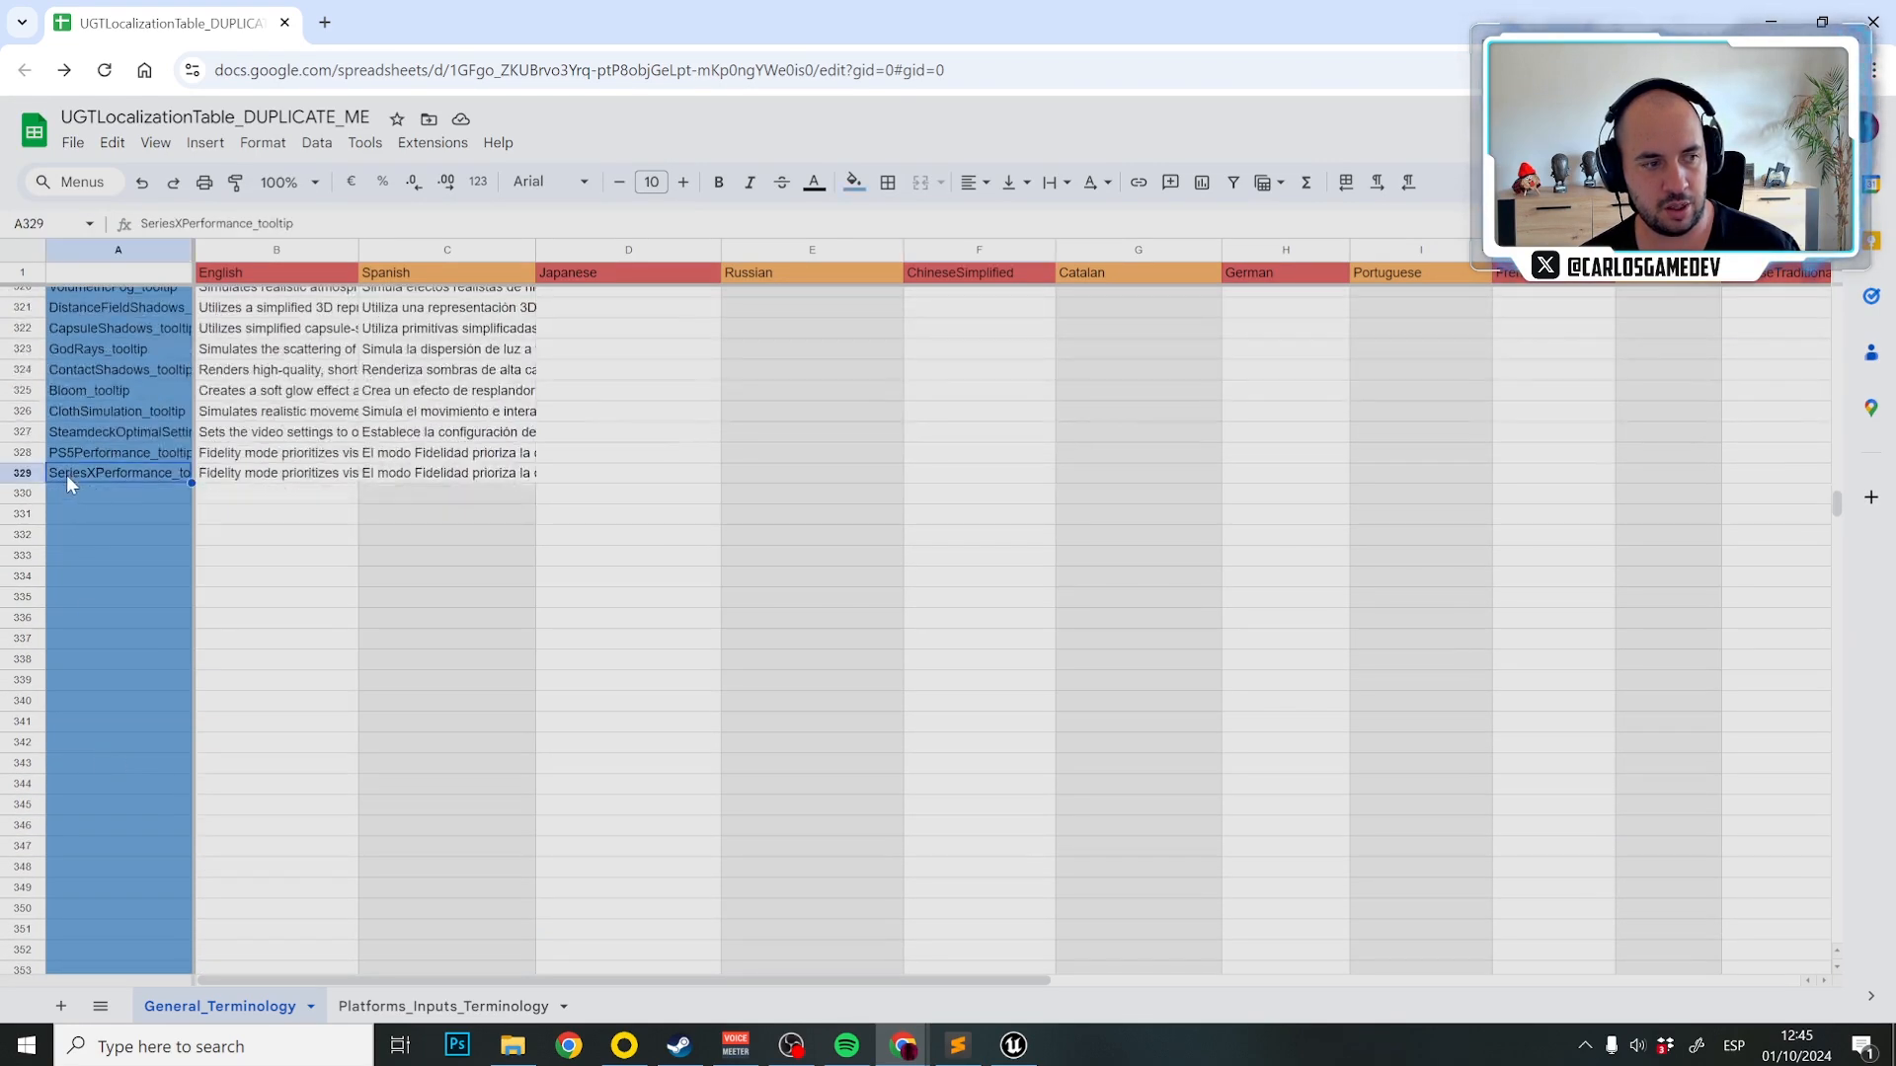
pyautogui.doubleClick(73, 490)
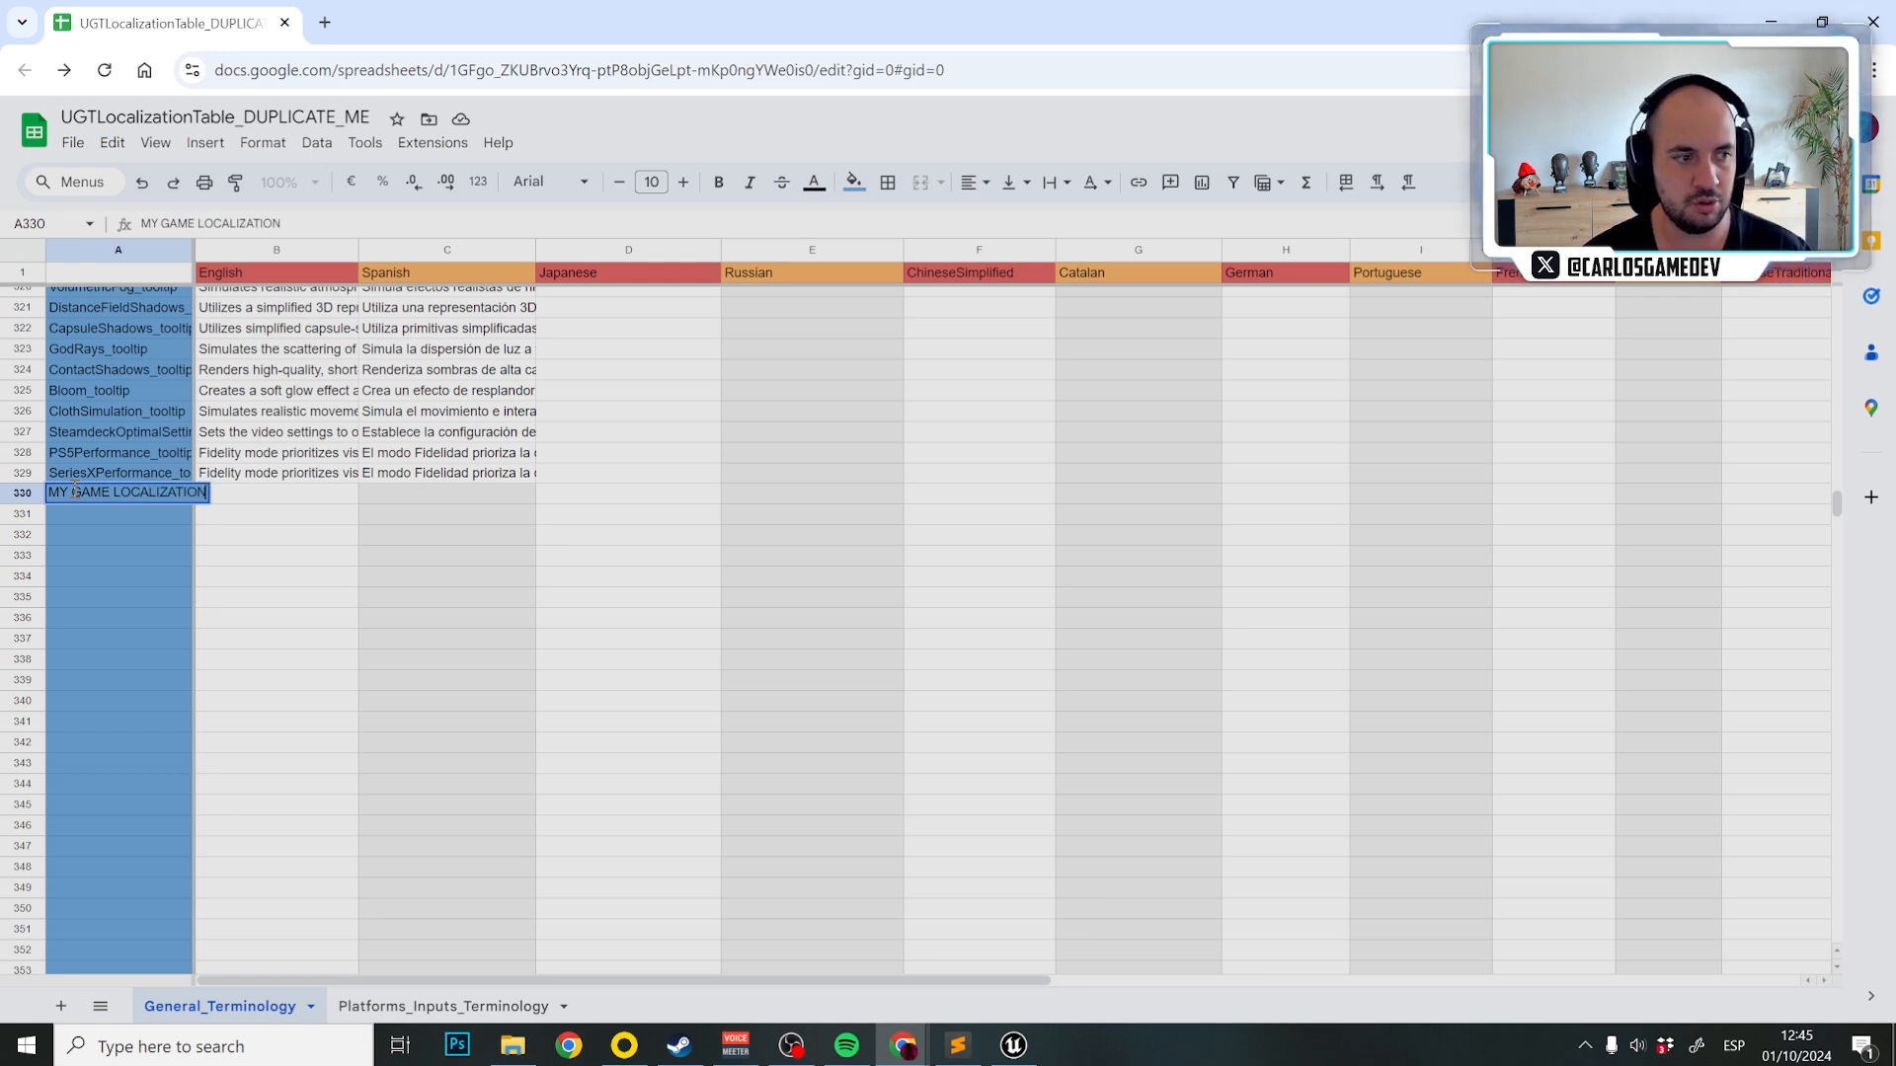
pyautogui.click(209, 559)
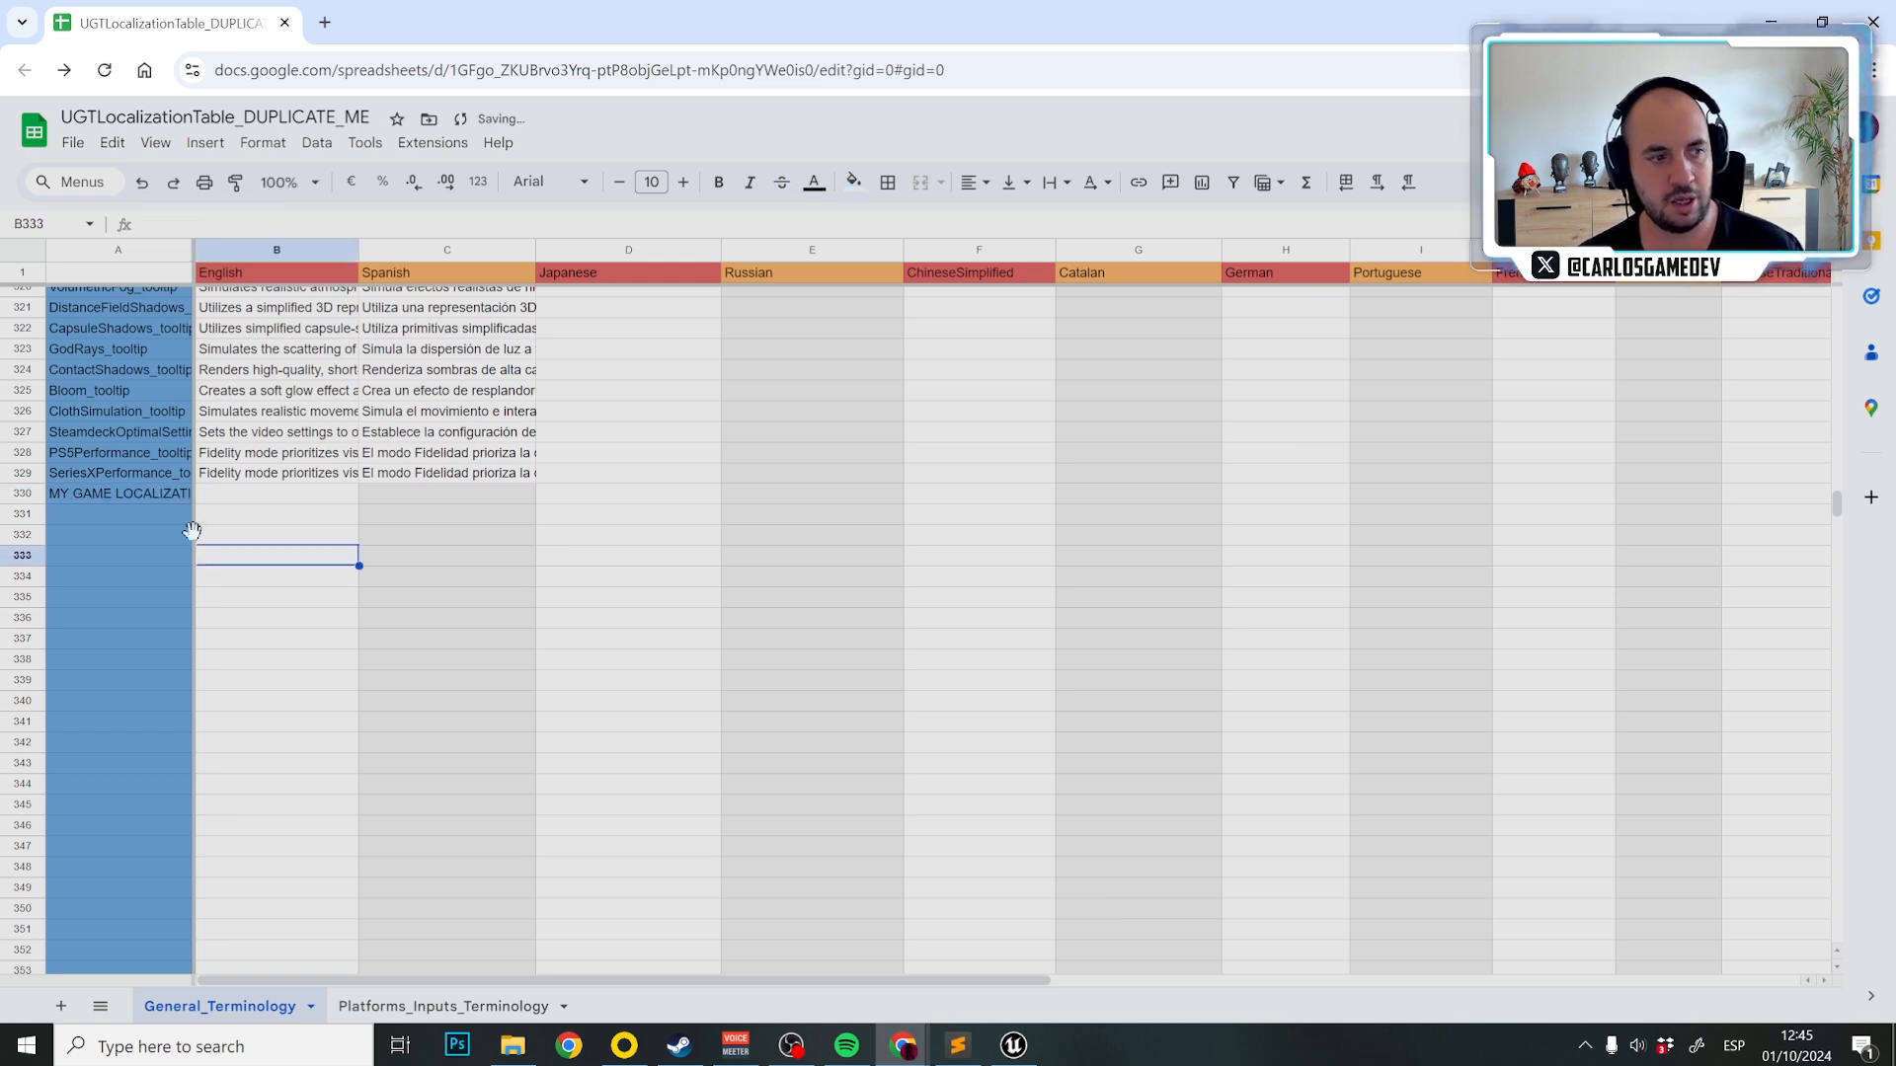
# Fill the whole MY GAME LOCALIZATION row with red and select the empty key cell A331 below it.
pyautogui.click(23, 495)
pyautogui.click(849, 182)
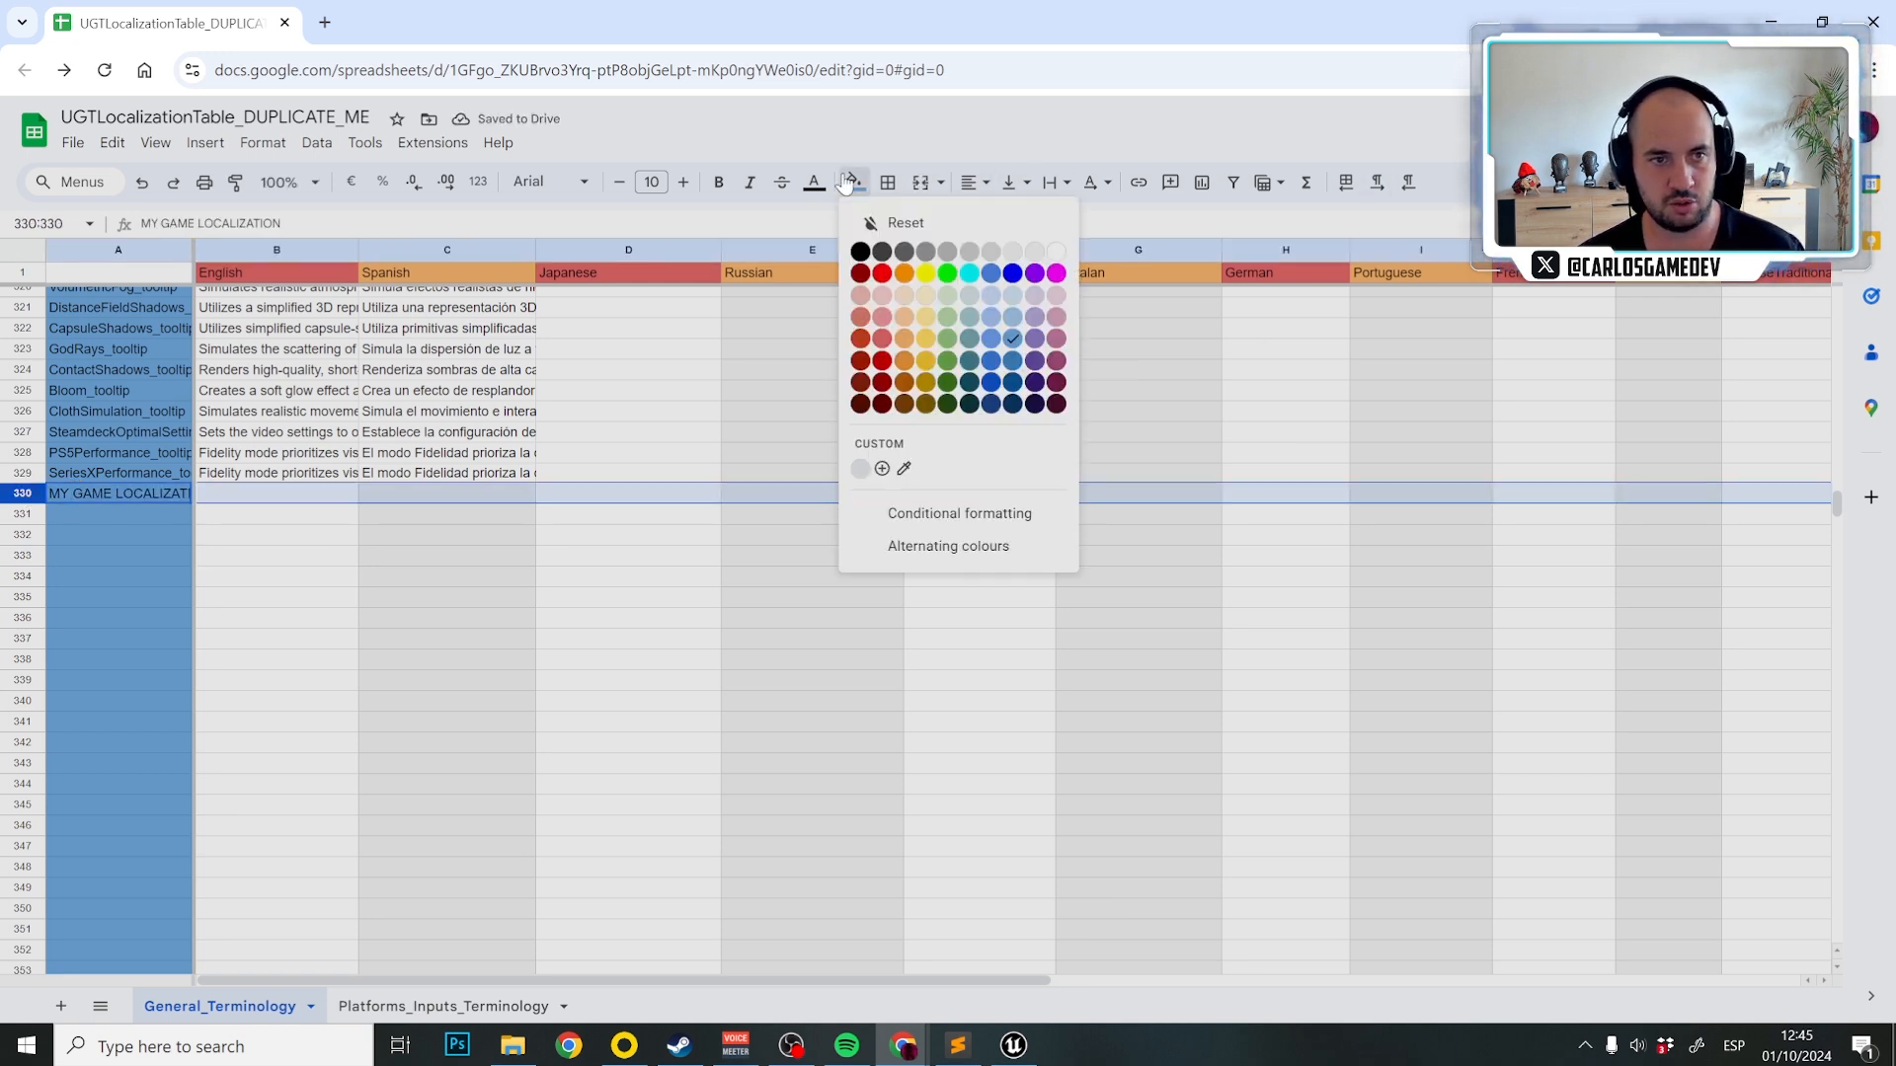
pyautogui.click(881, 276)
pyautogui.click(775, 585)
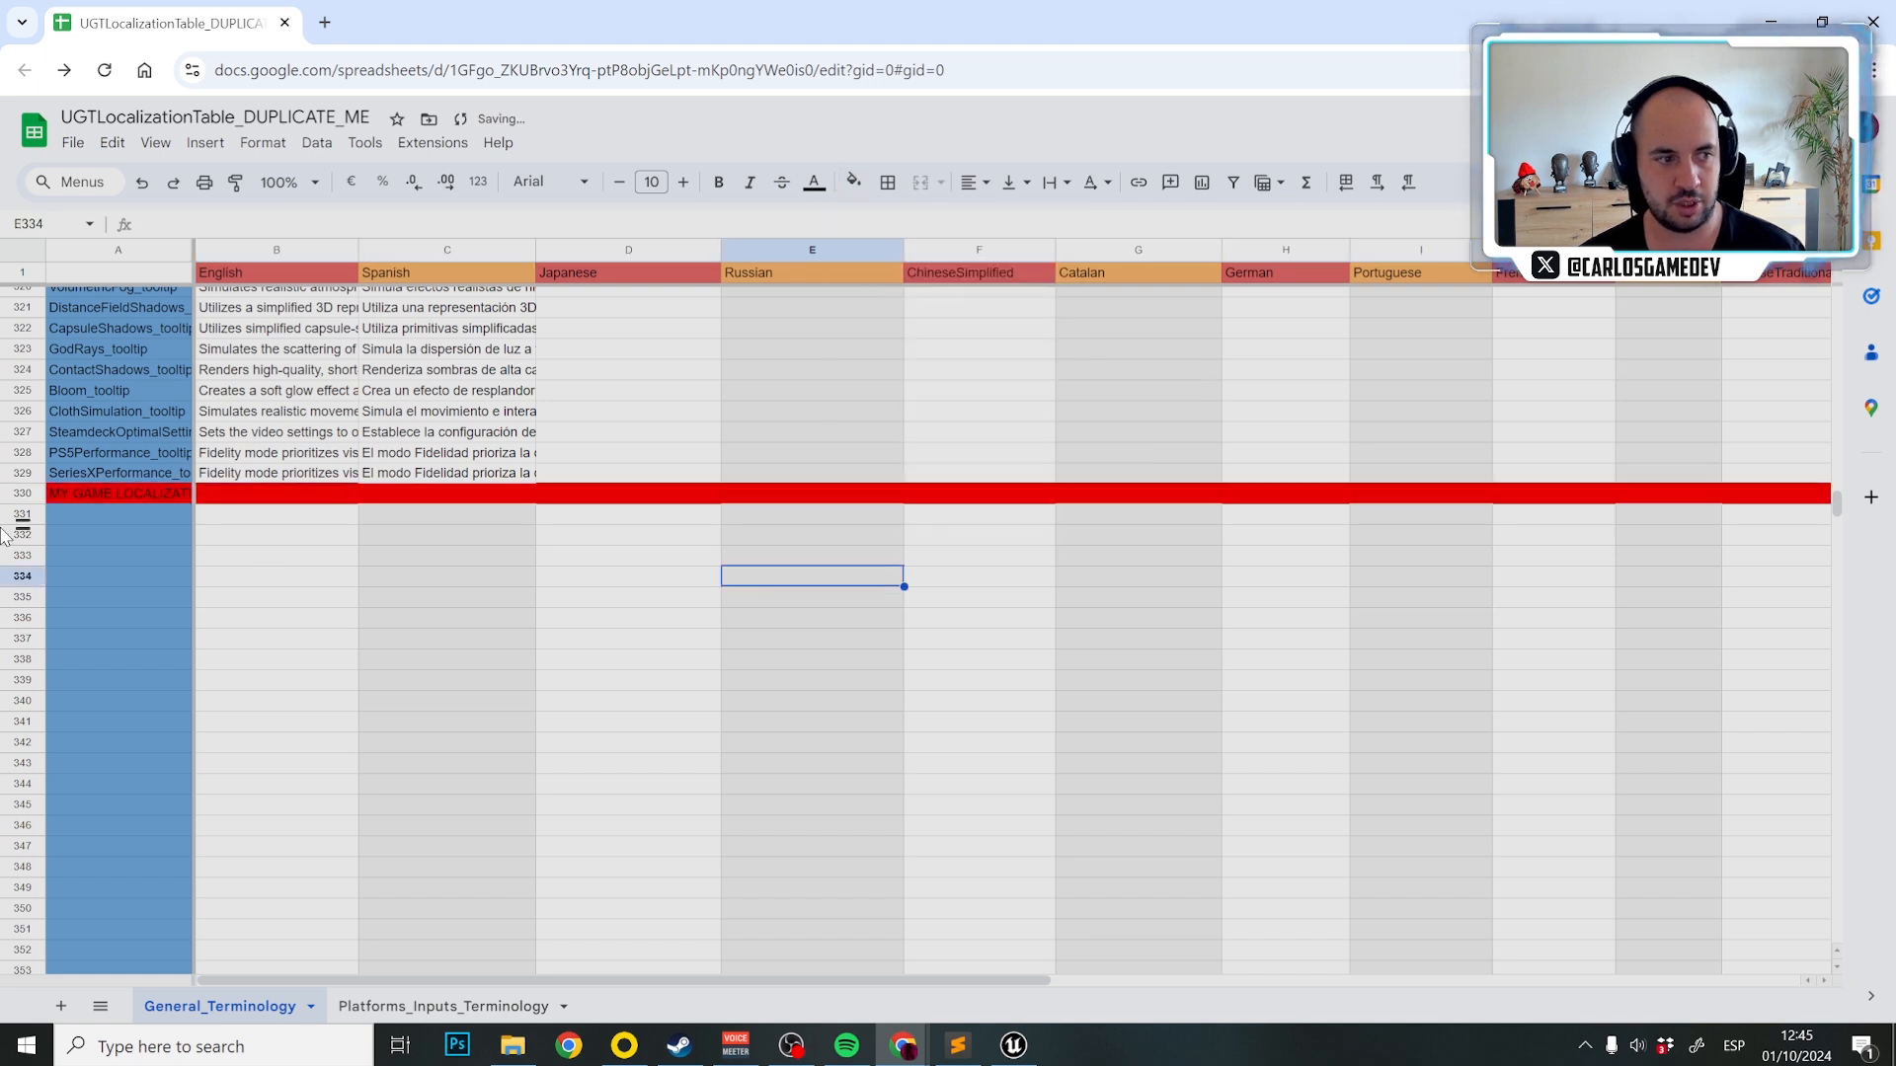
pyautogui.click(100, 509)
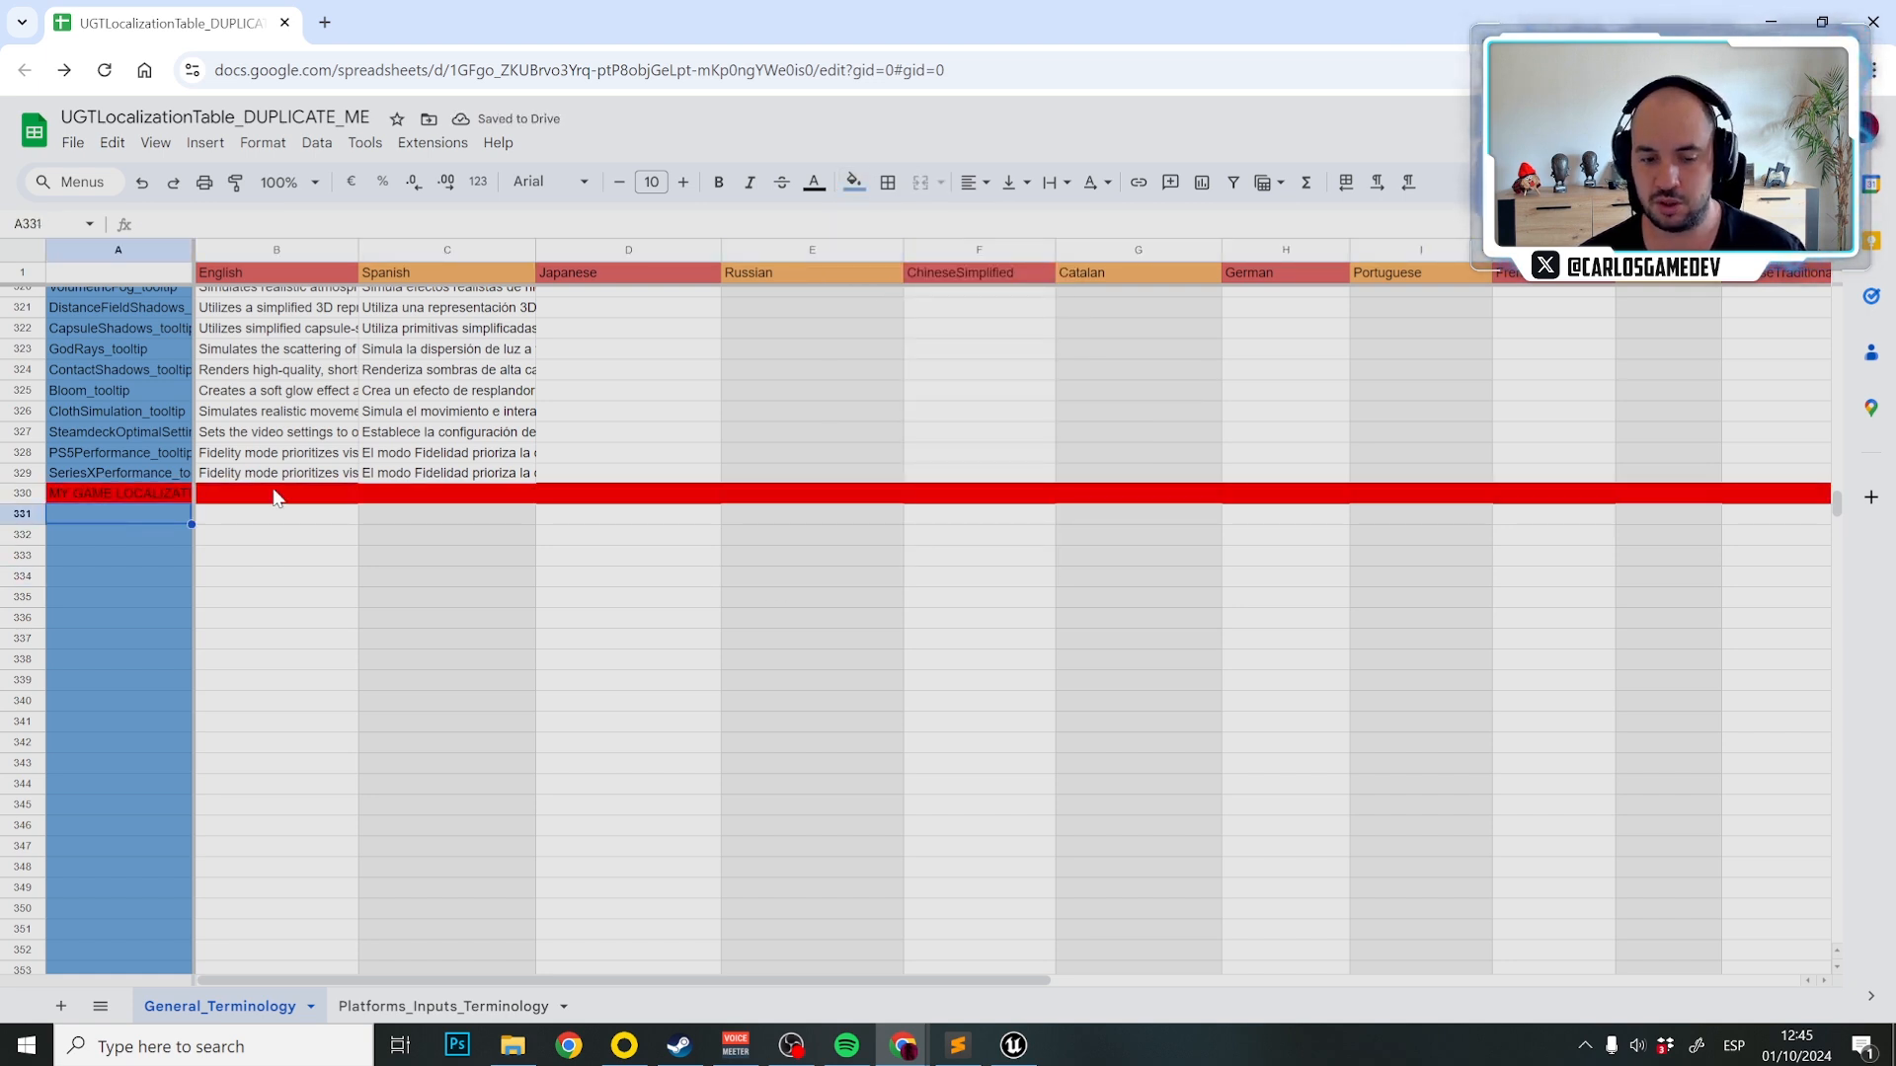
# Switch to Unreal Engine and run the game preview in the selected viewport.
pyautogui.click(1039, 1042)
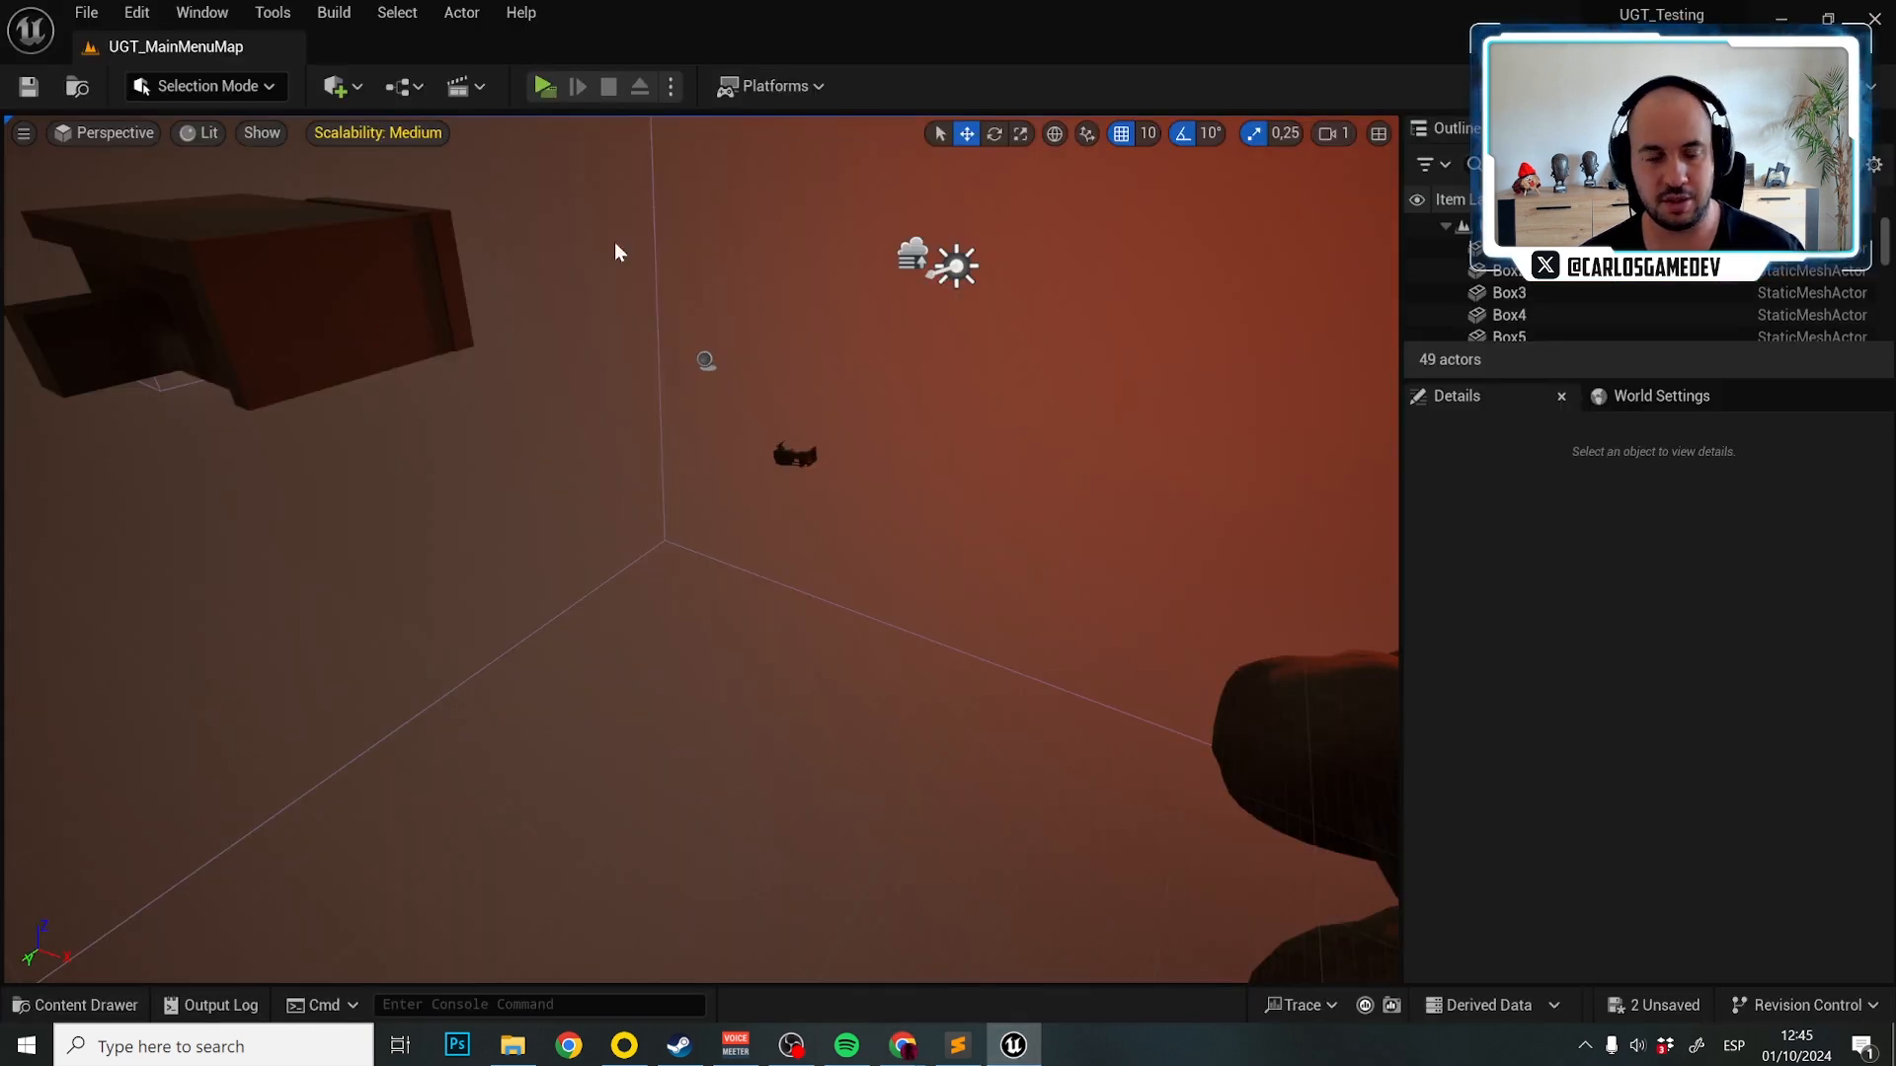
pyautogui.click(671, 86)
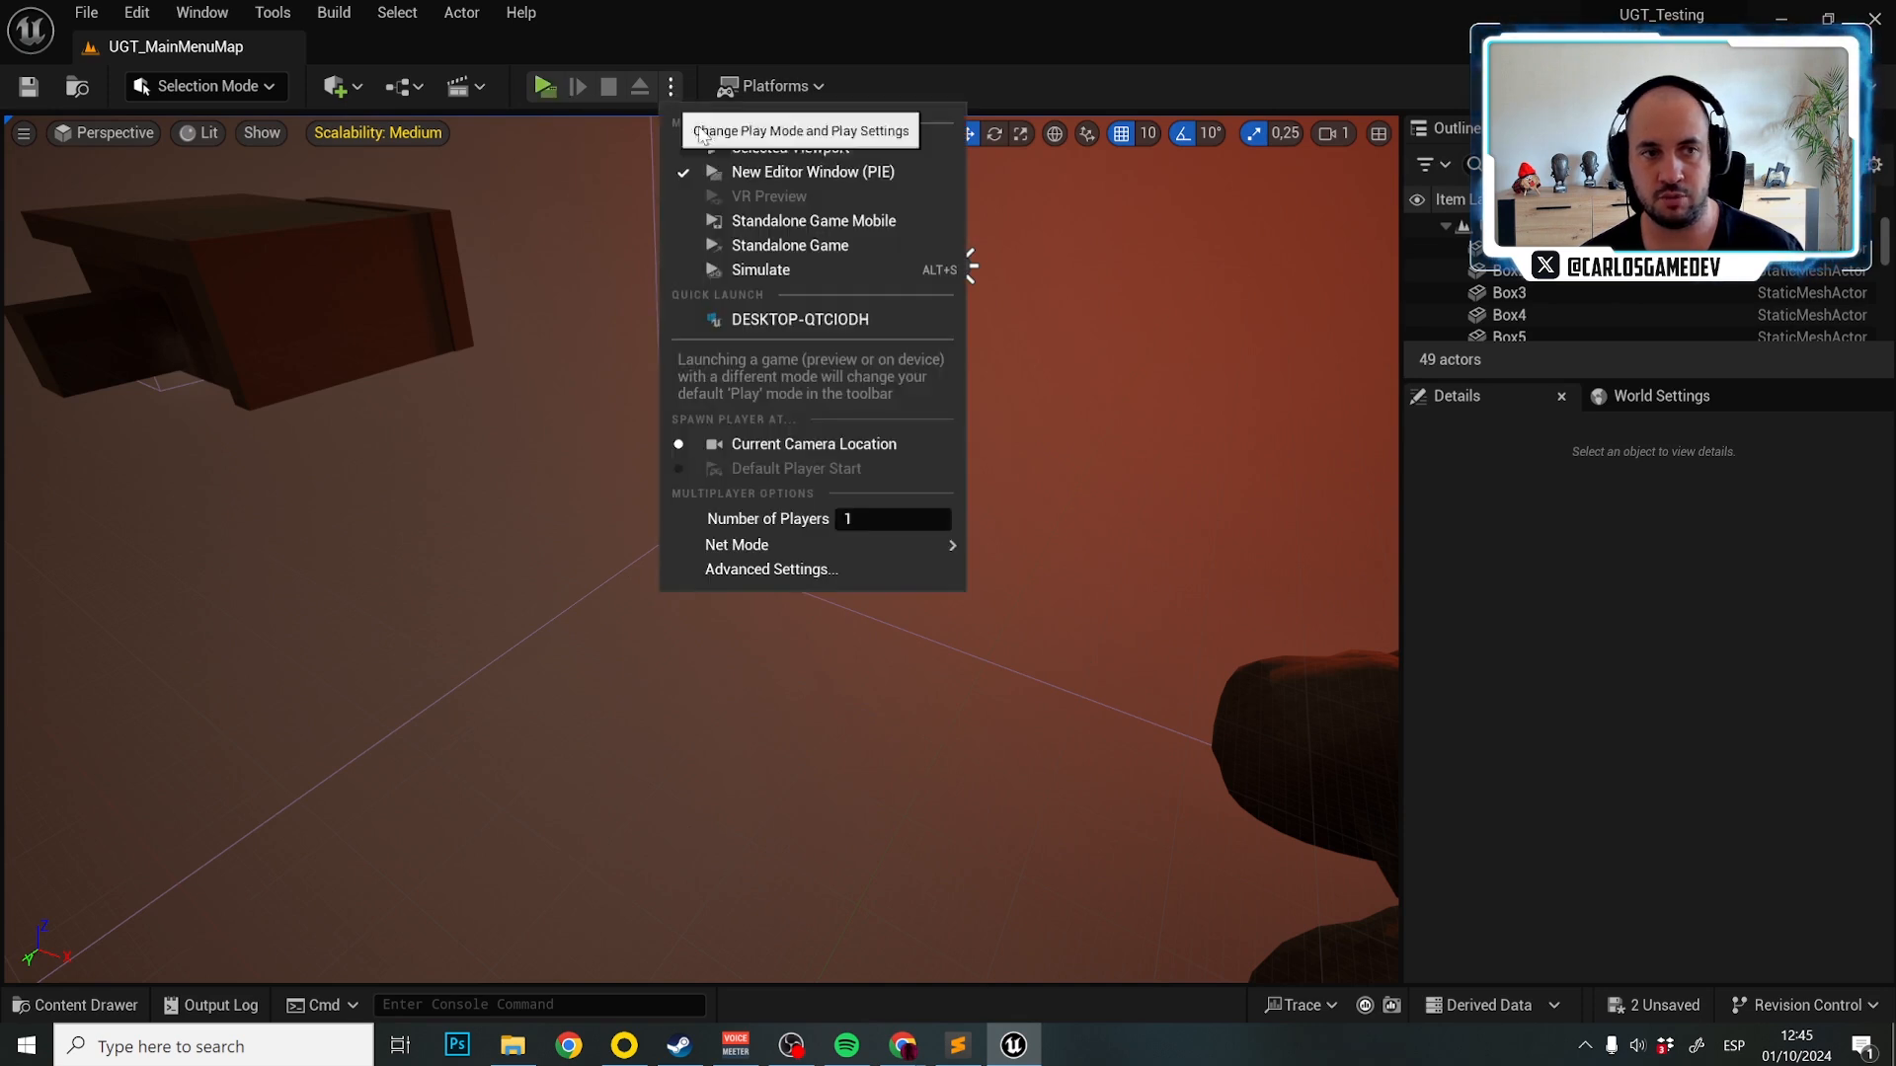
pyautogui.click(711, 144)
# Change the text language from Español to English in the in-game settings, and open the Saved Slots screen.
pyautogui.click(189, 281)
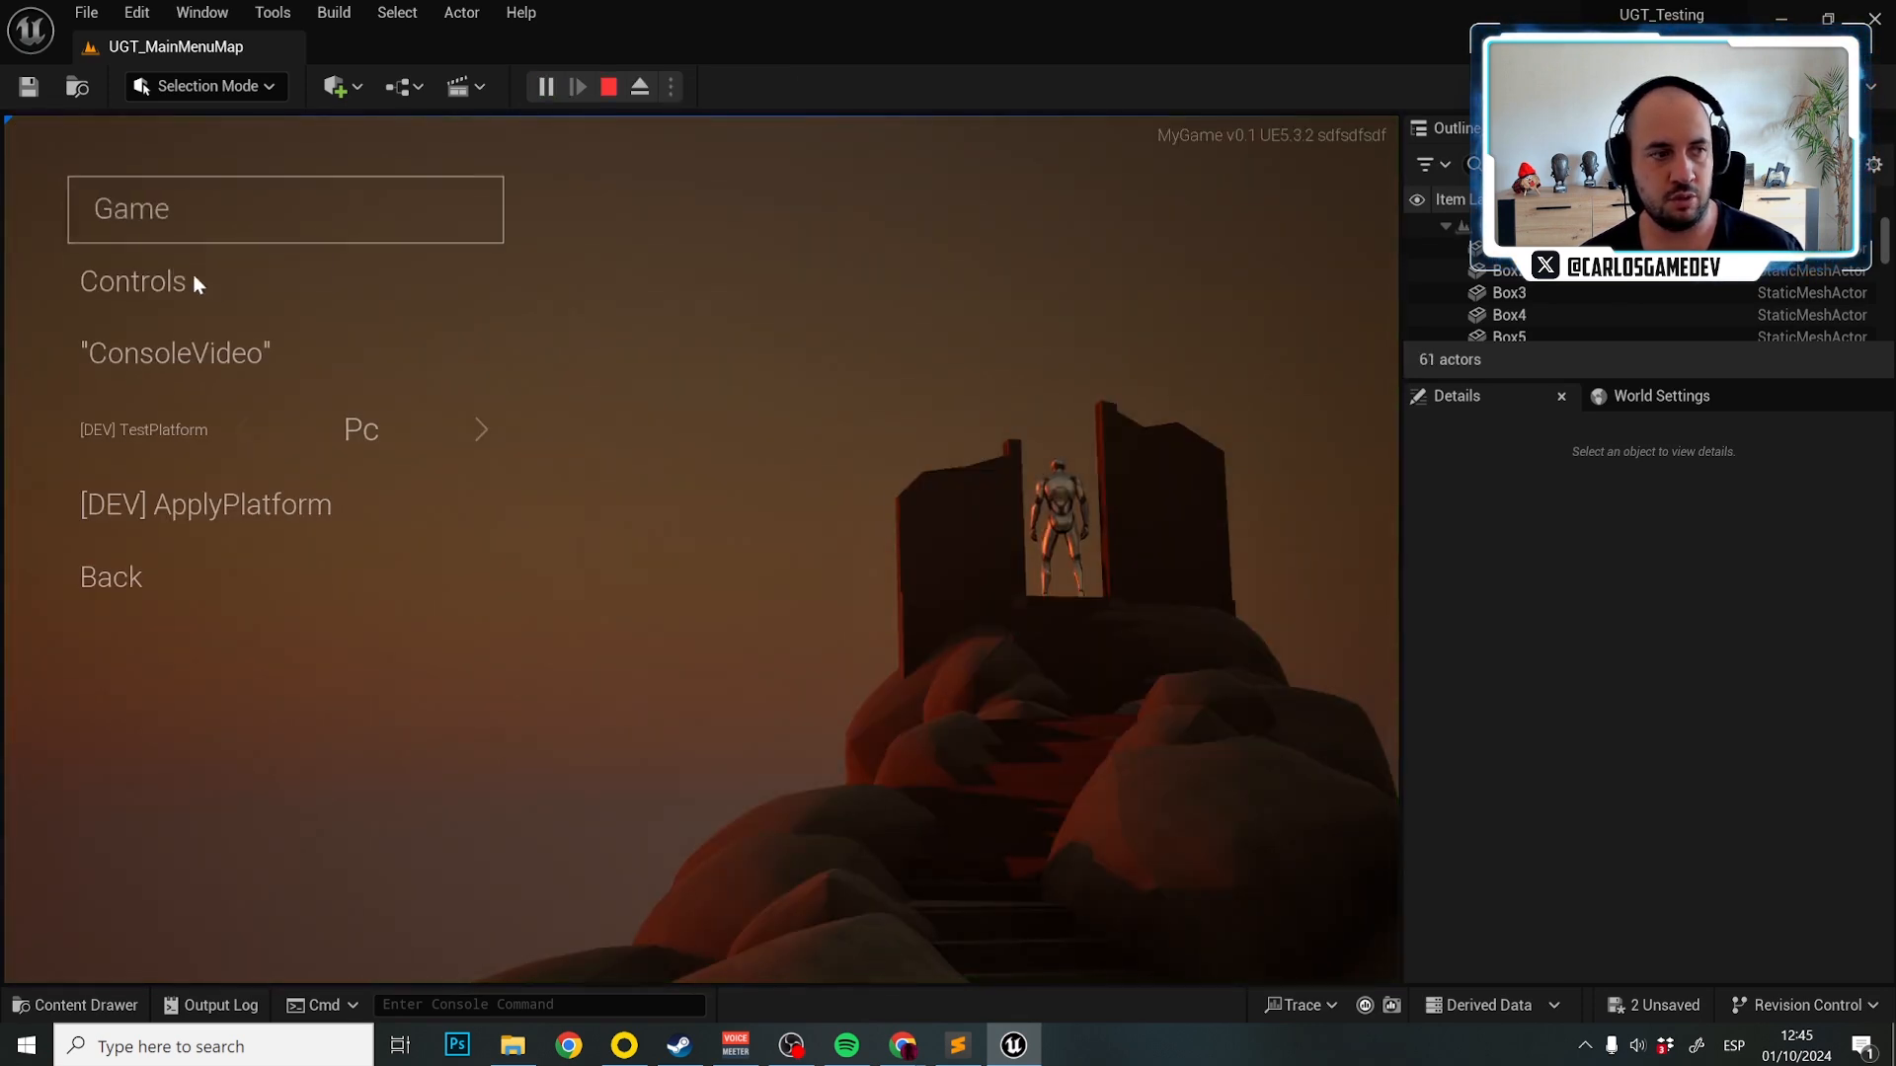
pyautogui.click(182, 208)
pyautogui.click(330, 281)
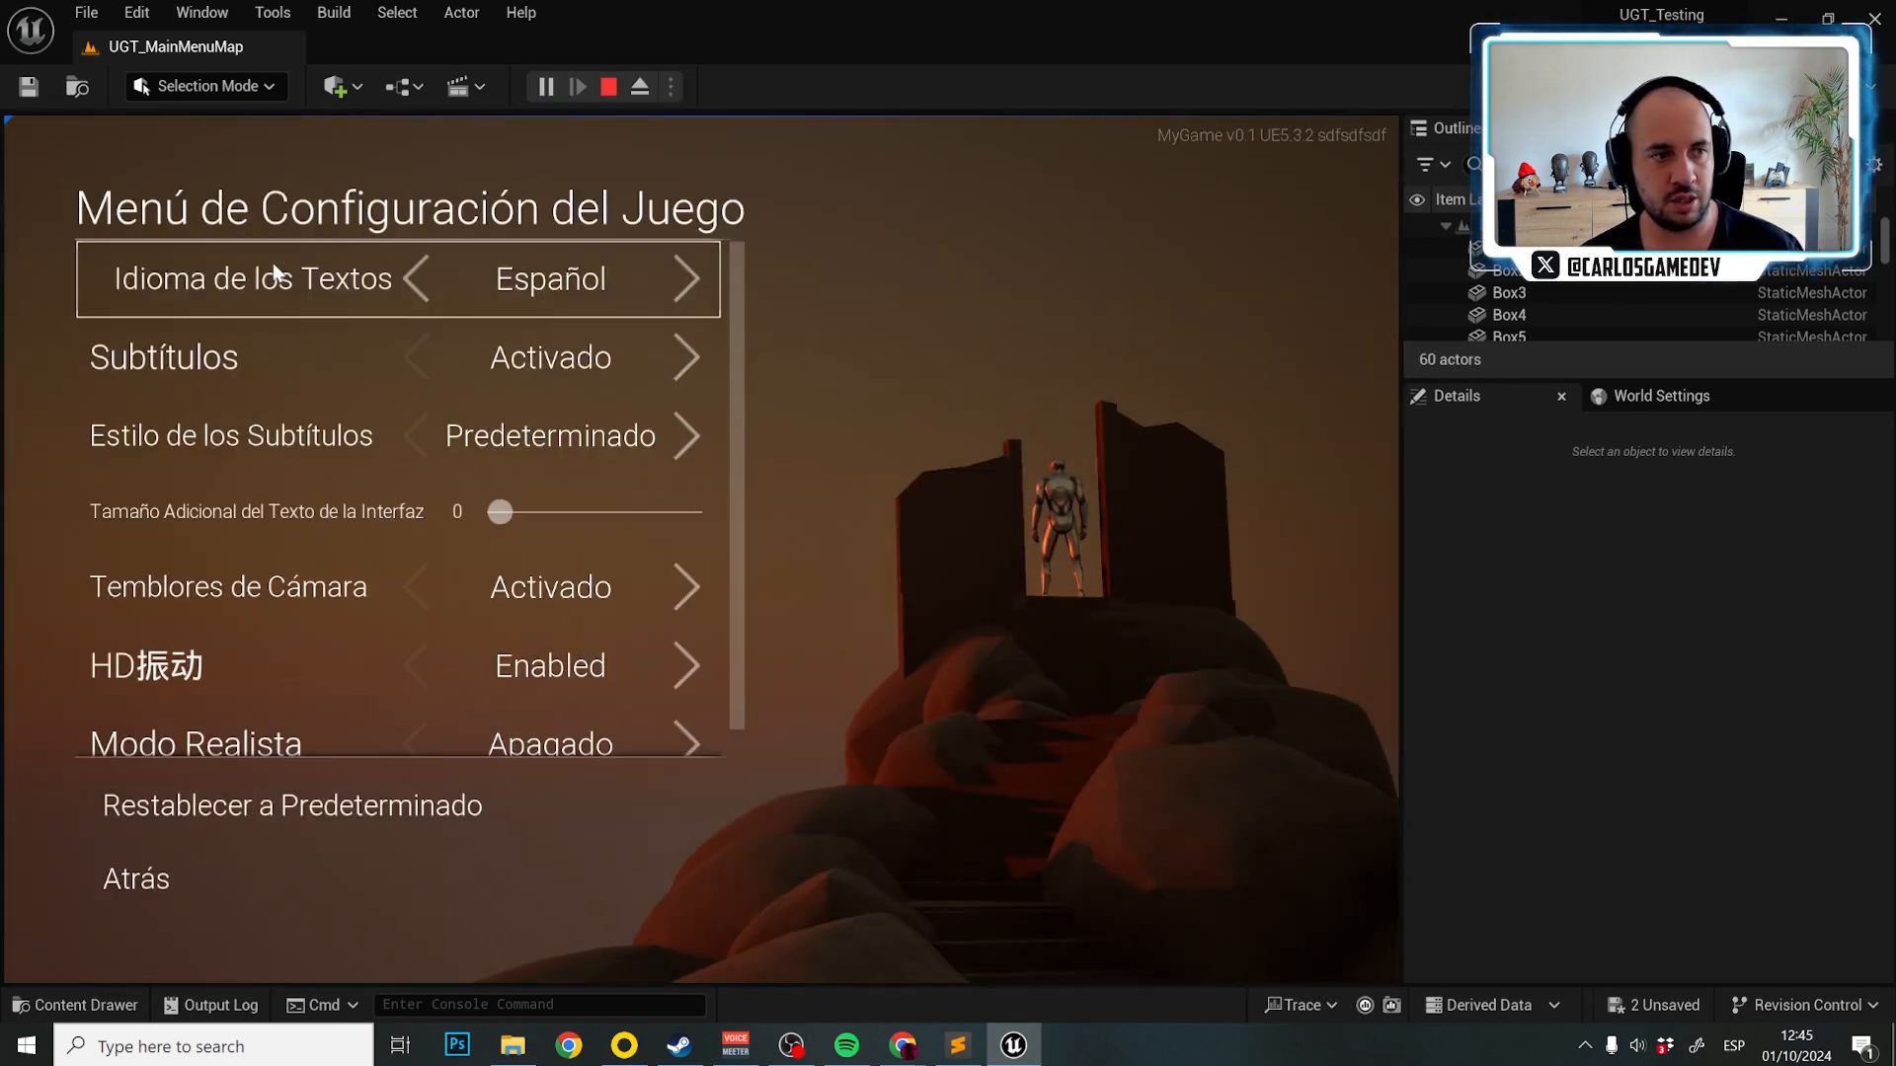
pyautogui.click(419, 282)
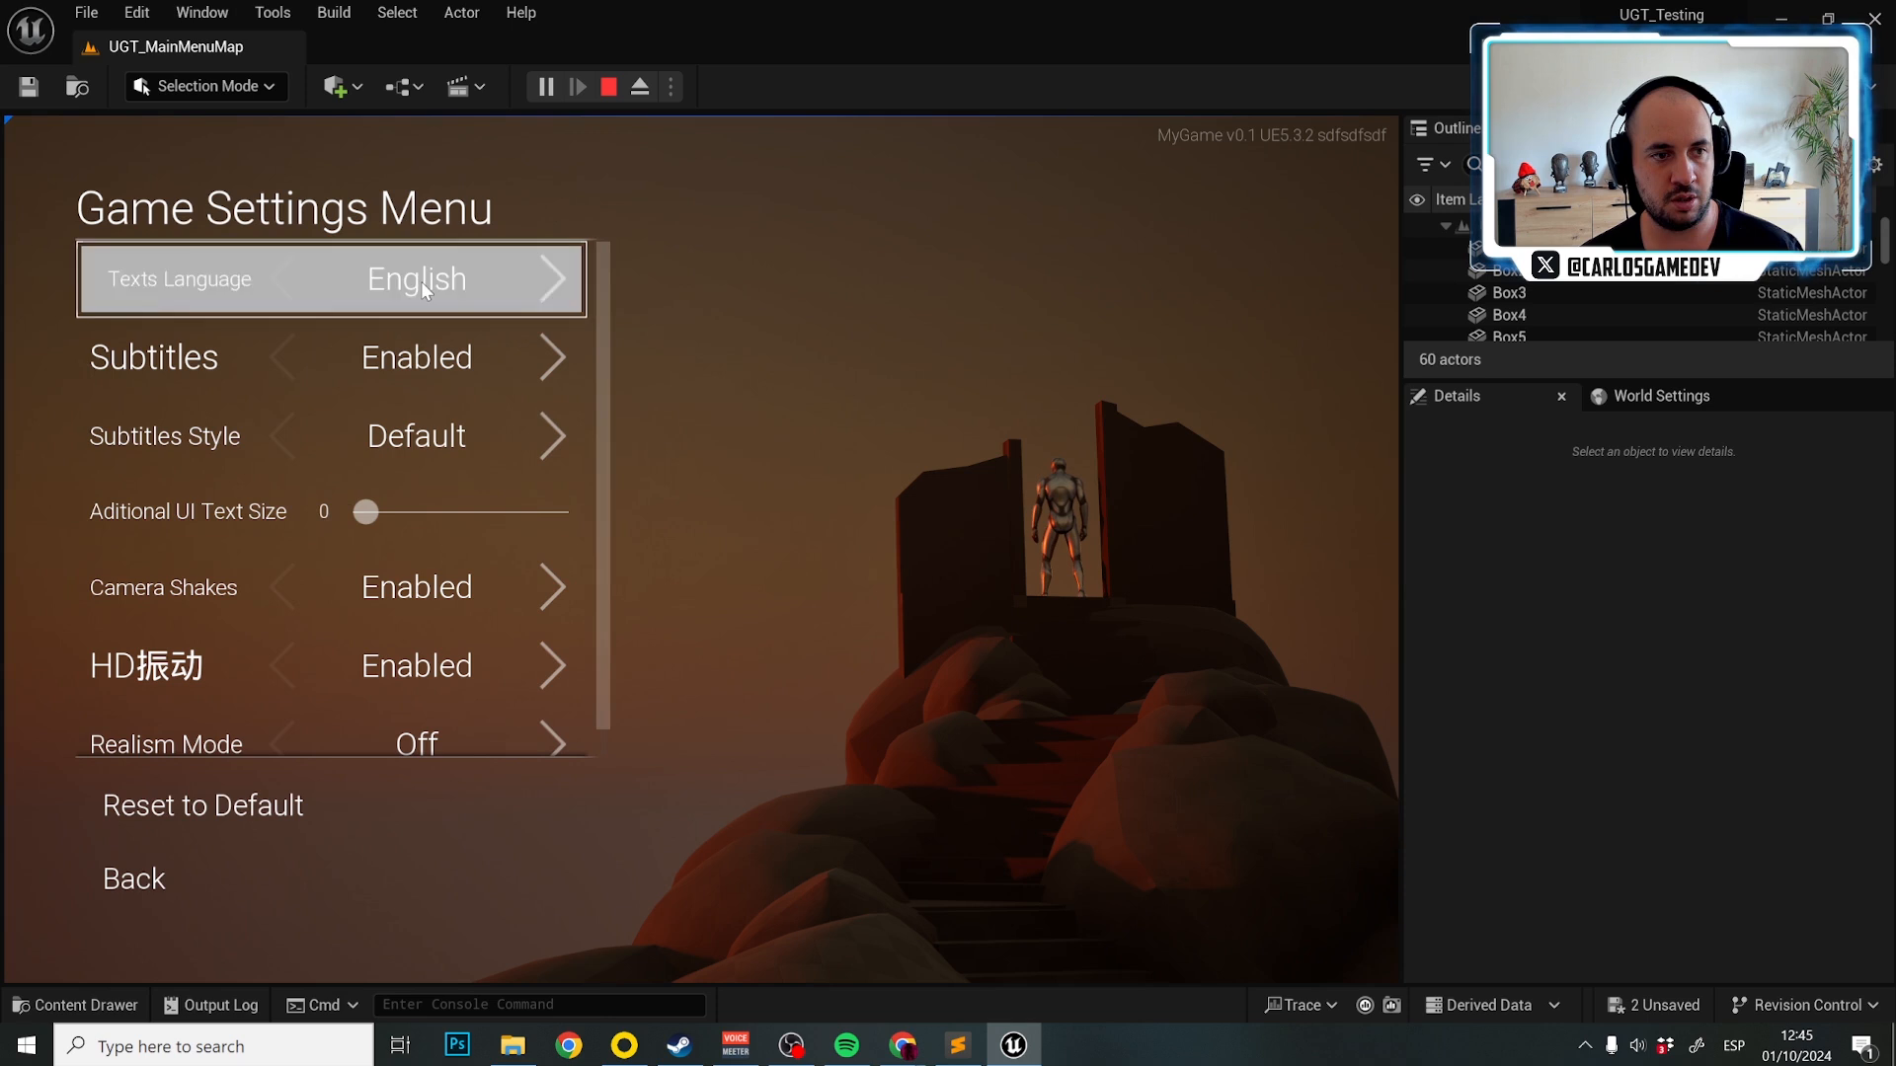
pyautogui.click(176, 869)
pyautogui.click(178, 186)
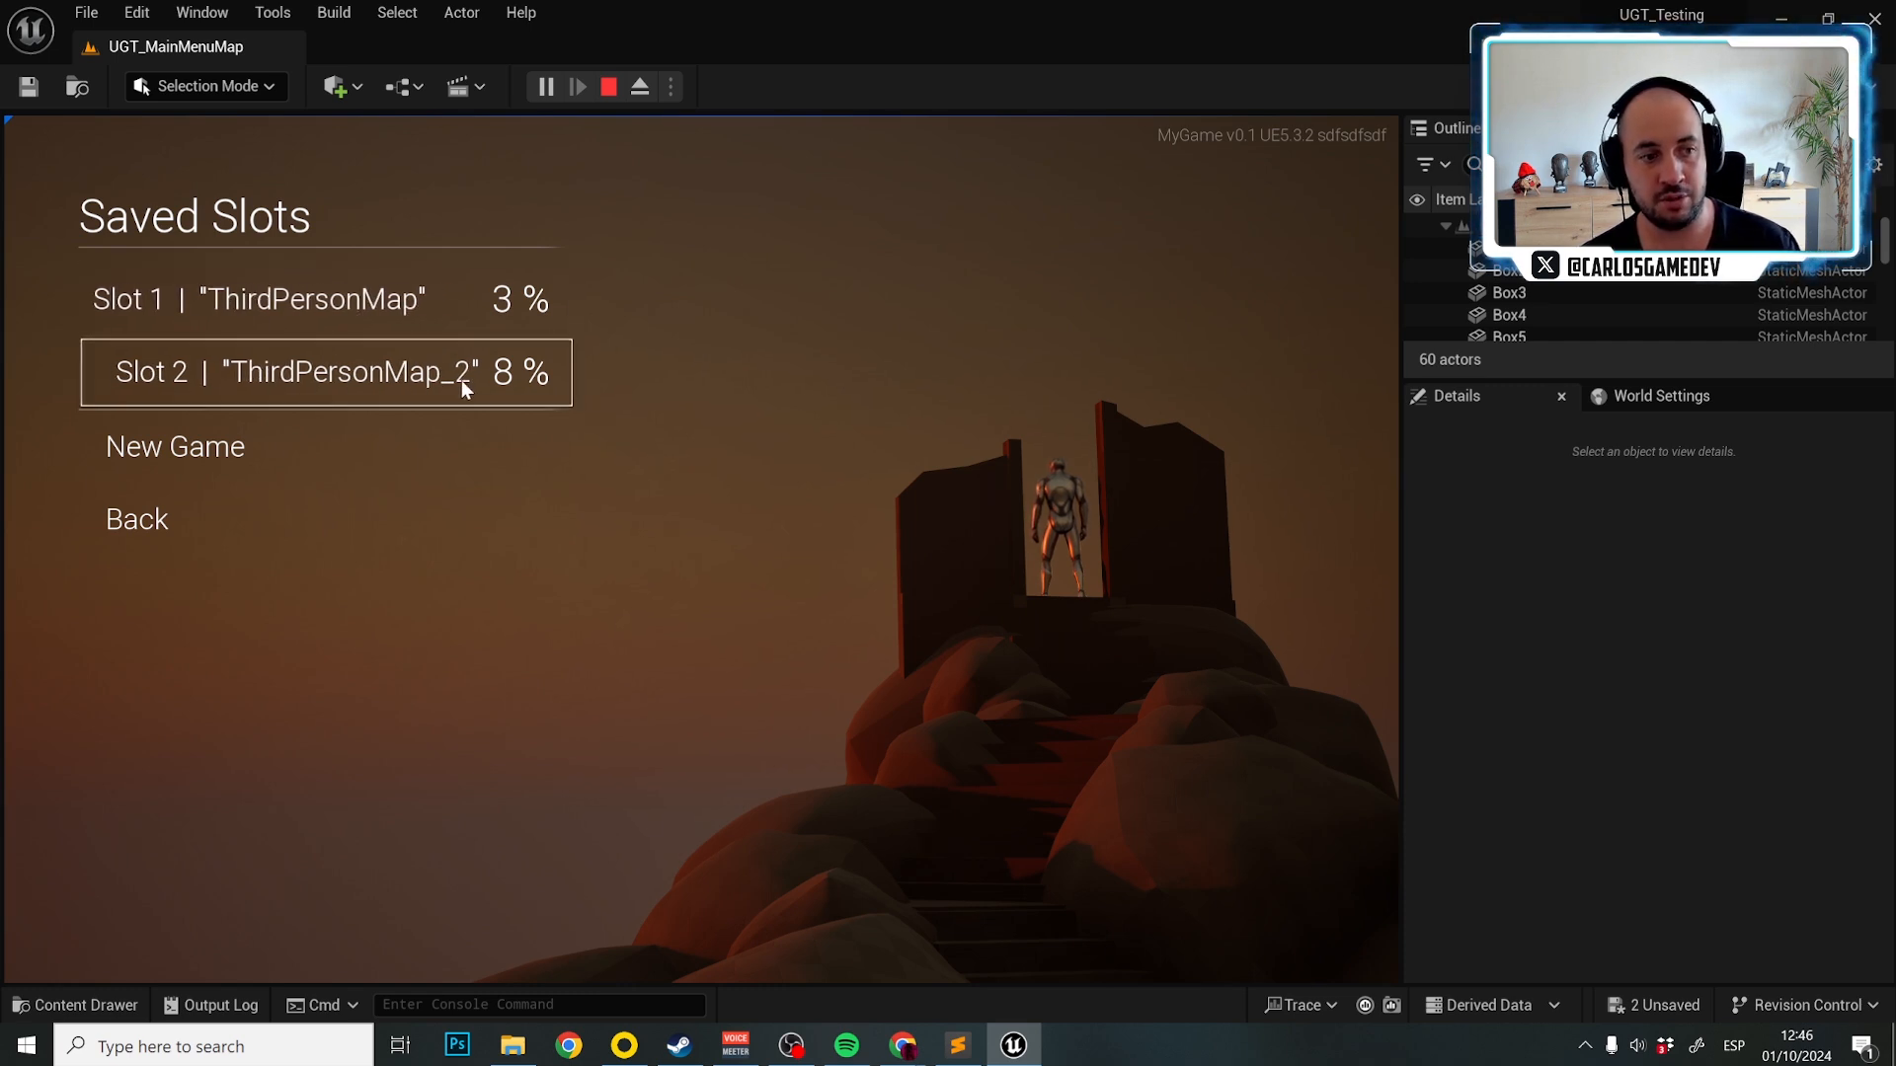
# Switch to the localization spreadsheet in Chrome and enter the keys ThirdPersonMap in A331 and ThirdPersonMap_2 in A332.
pyautogui.moveTo(892, 1055)
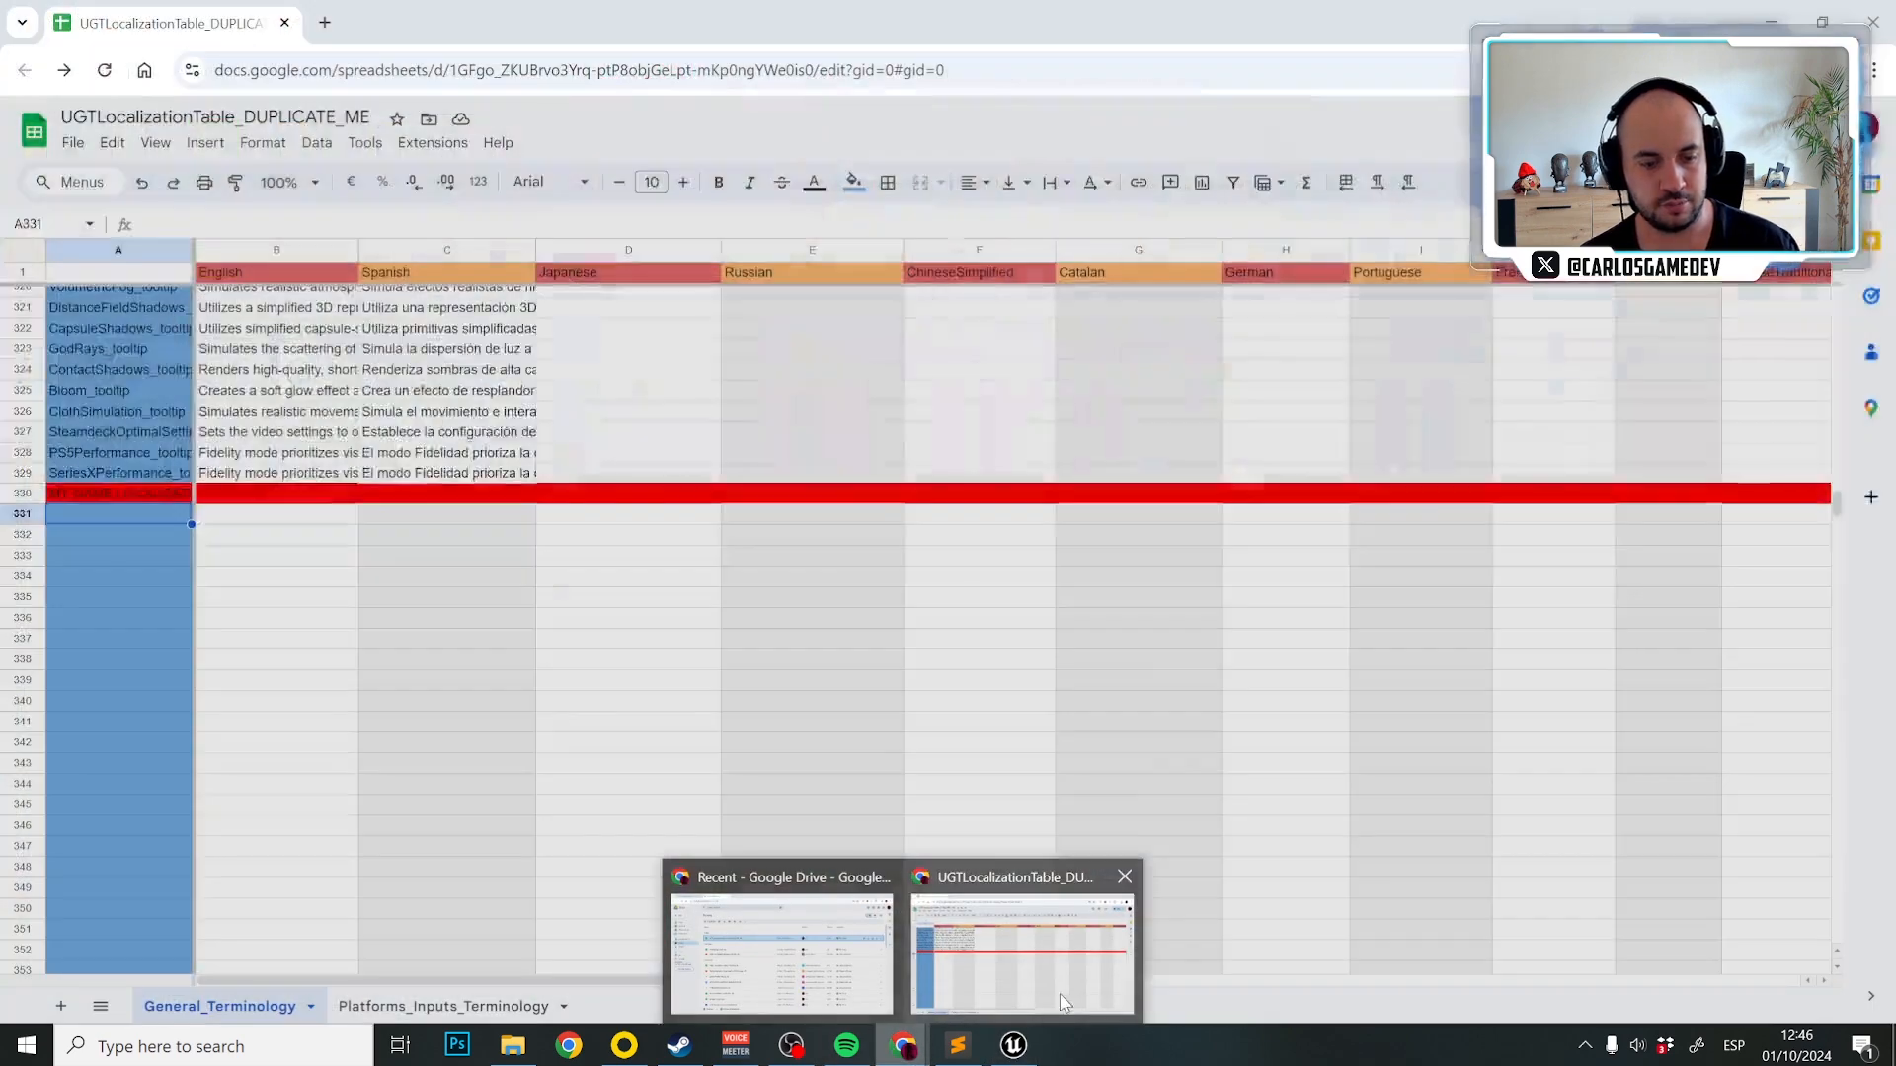
pyautogui.click(1032, 999)
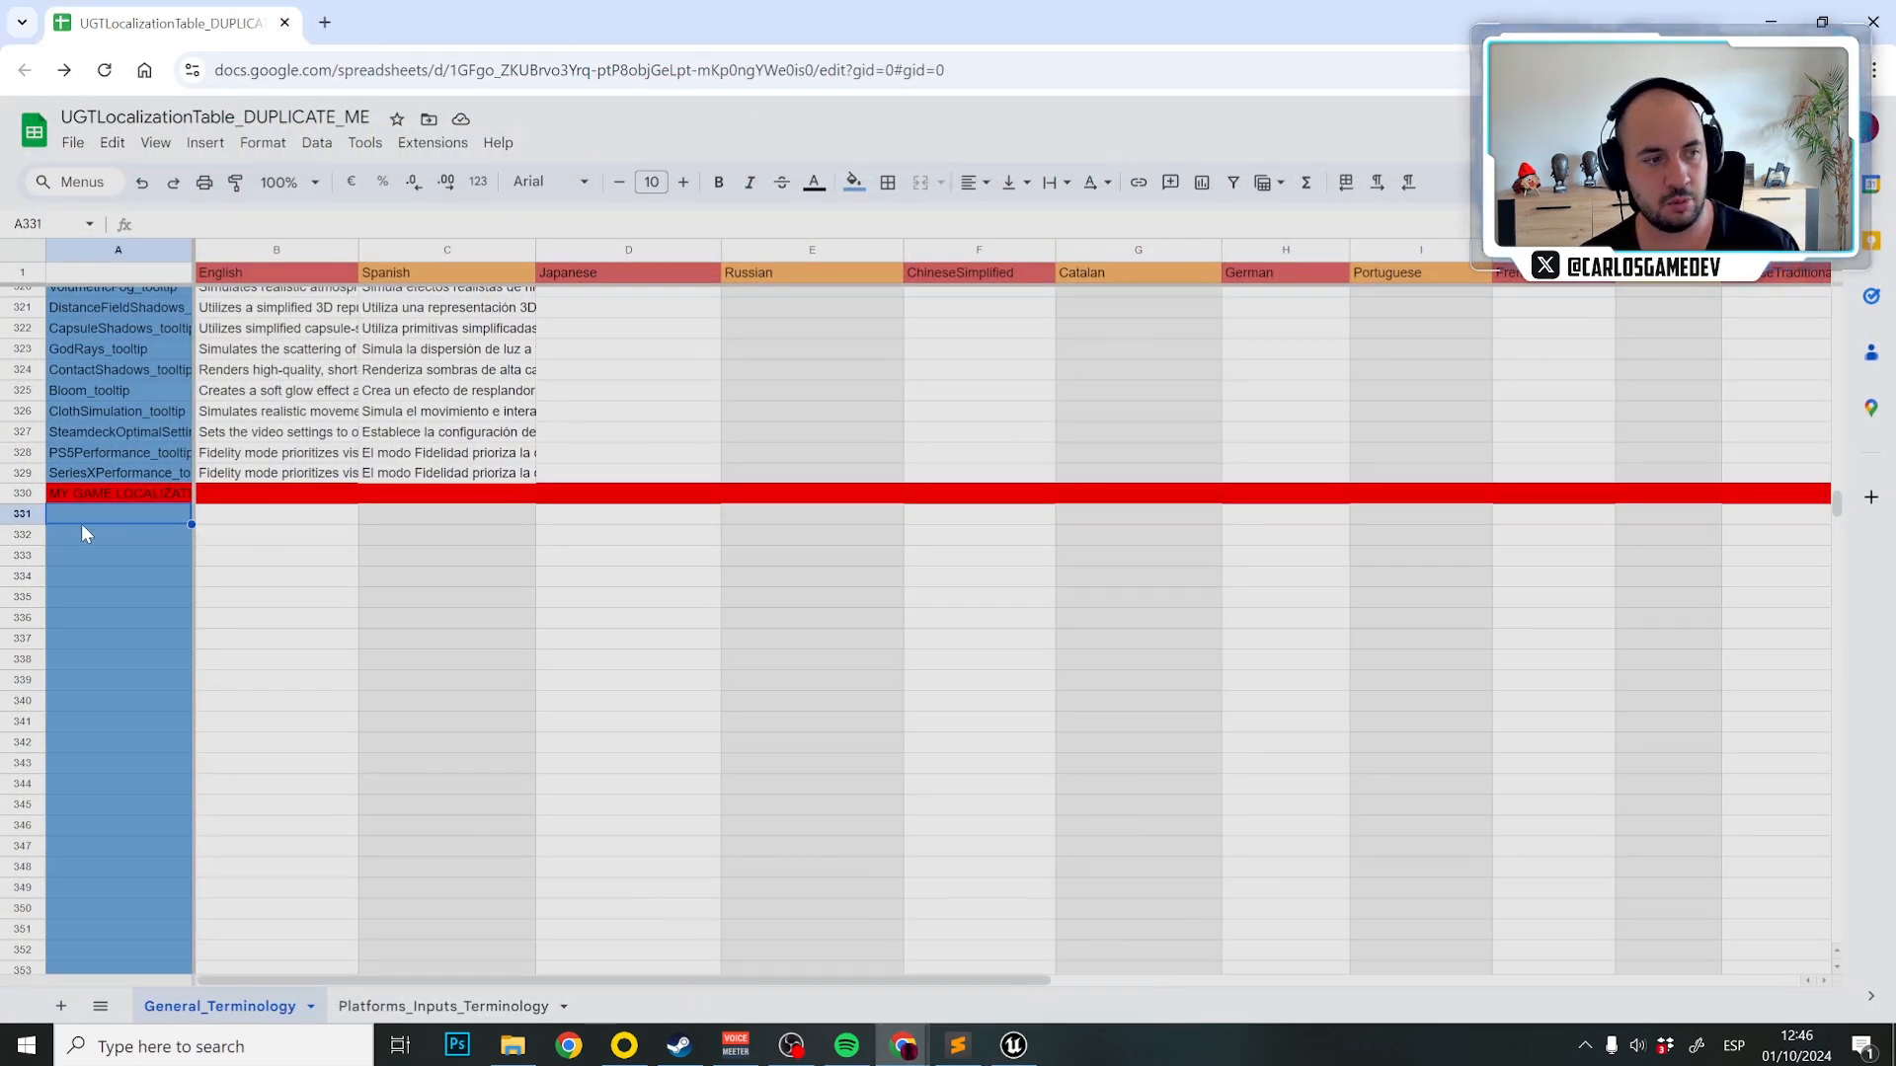
pyautogui.doubleClick(115, 515)
pyautogui.write('Th')
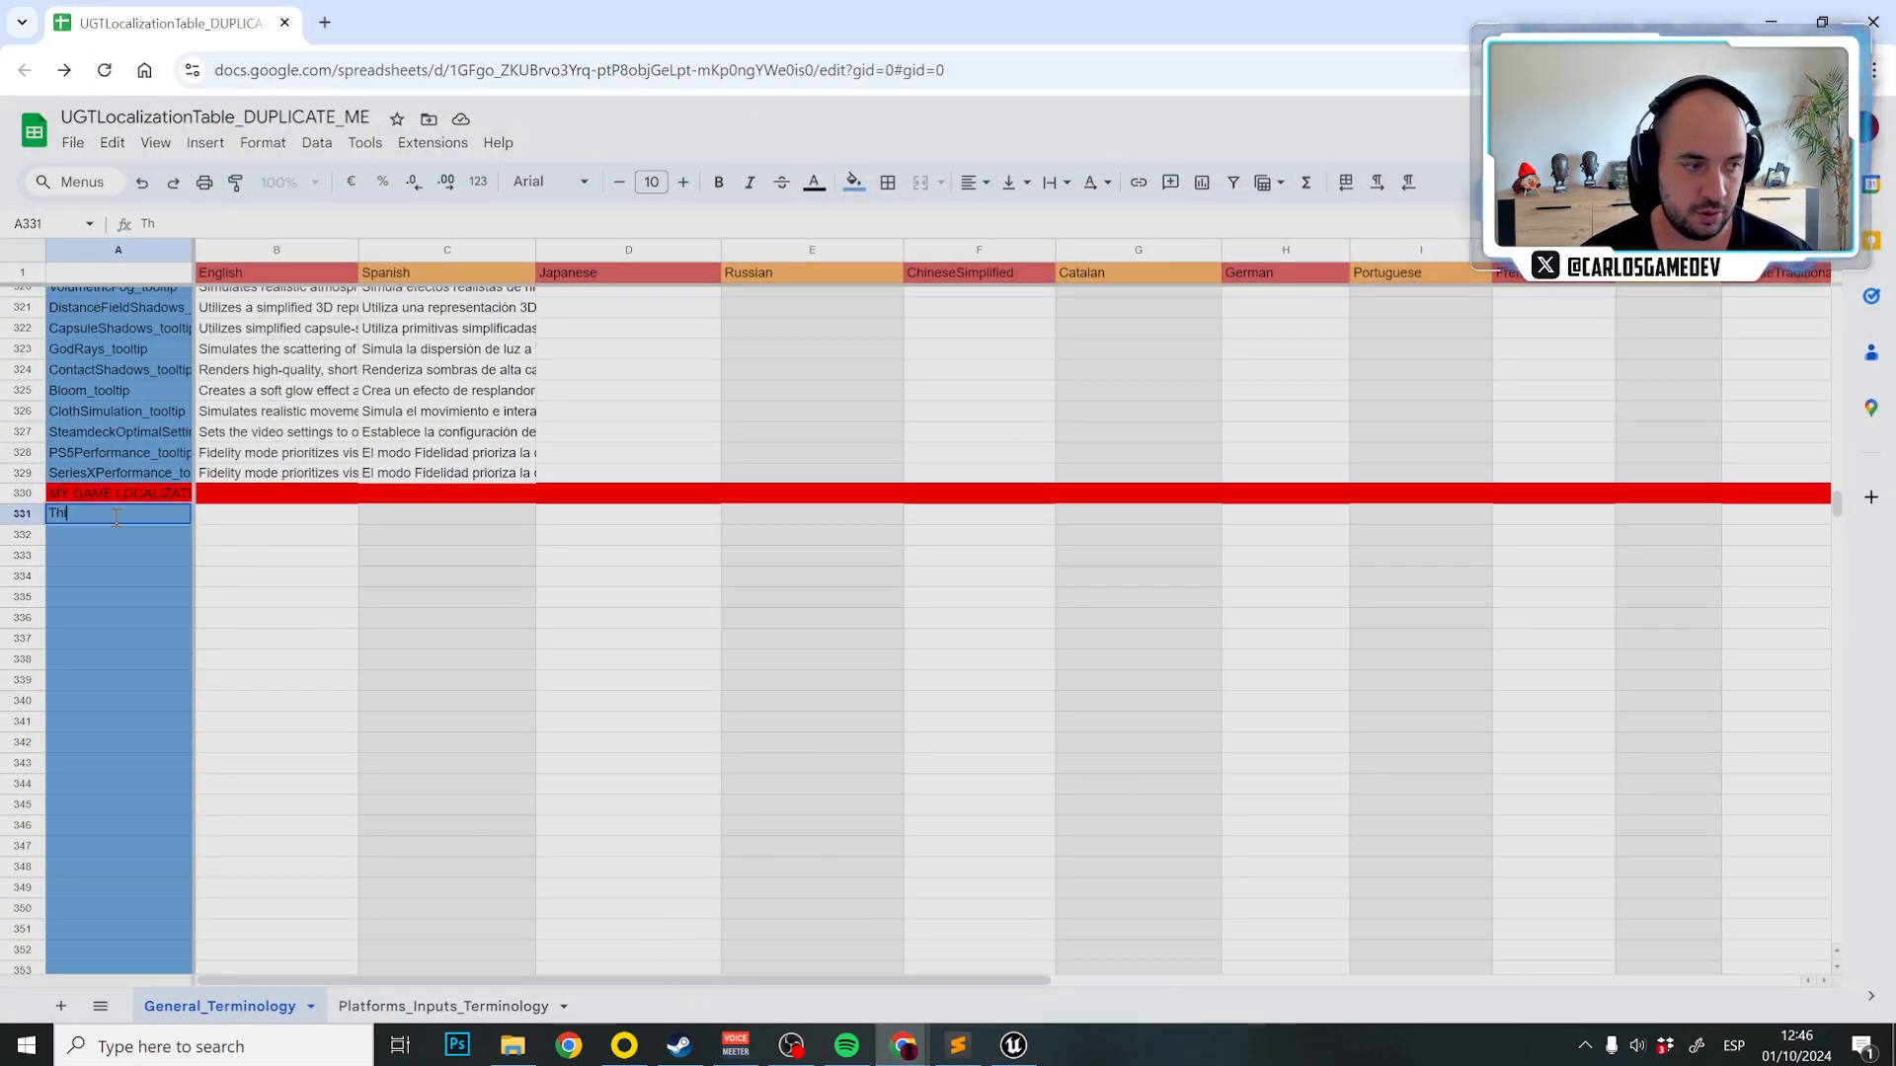
pyautogui.write('irdPersonMap')
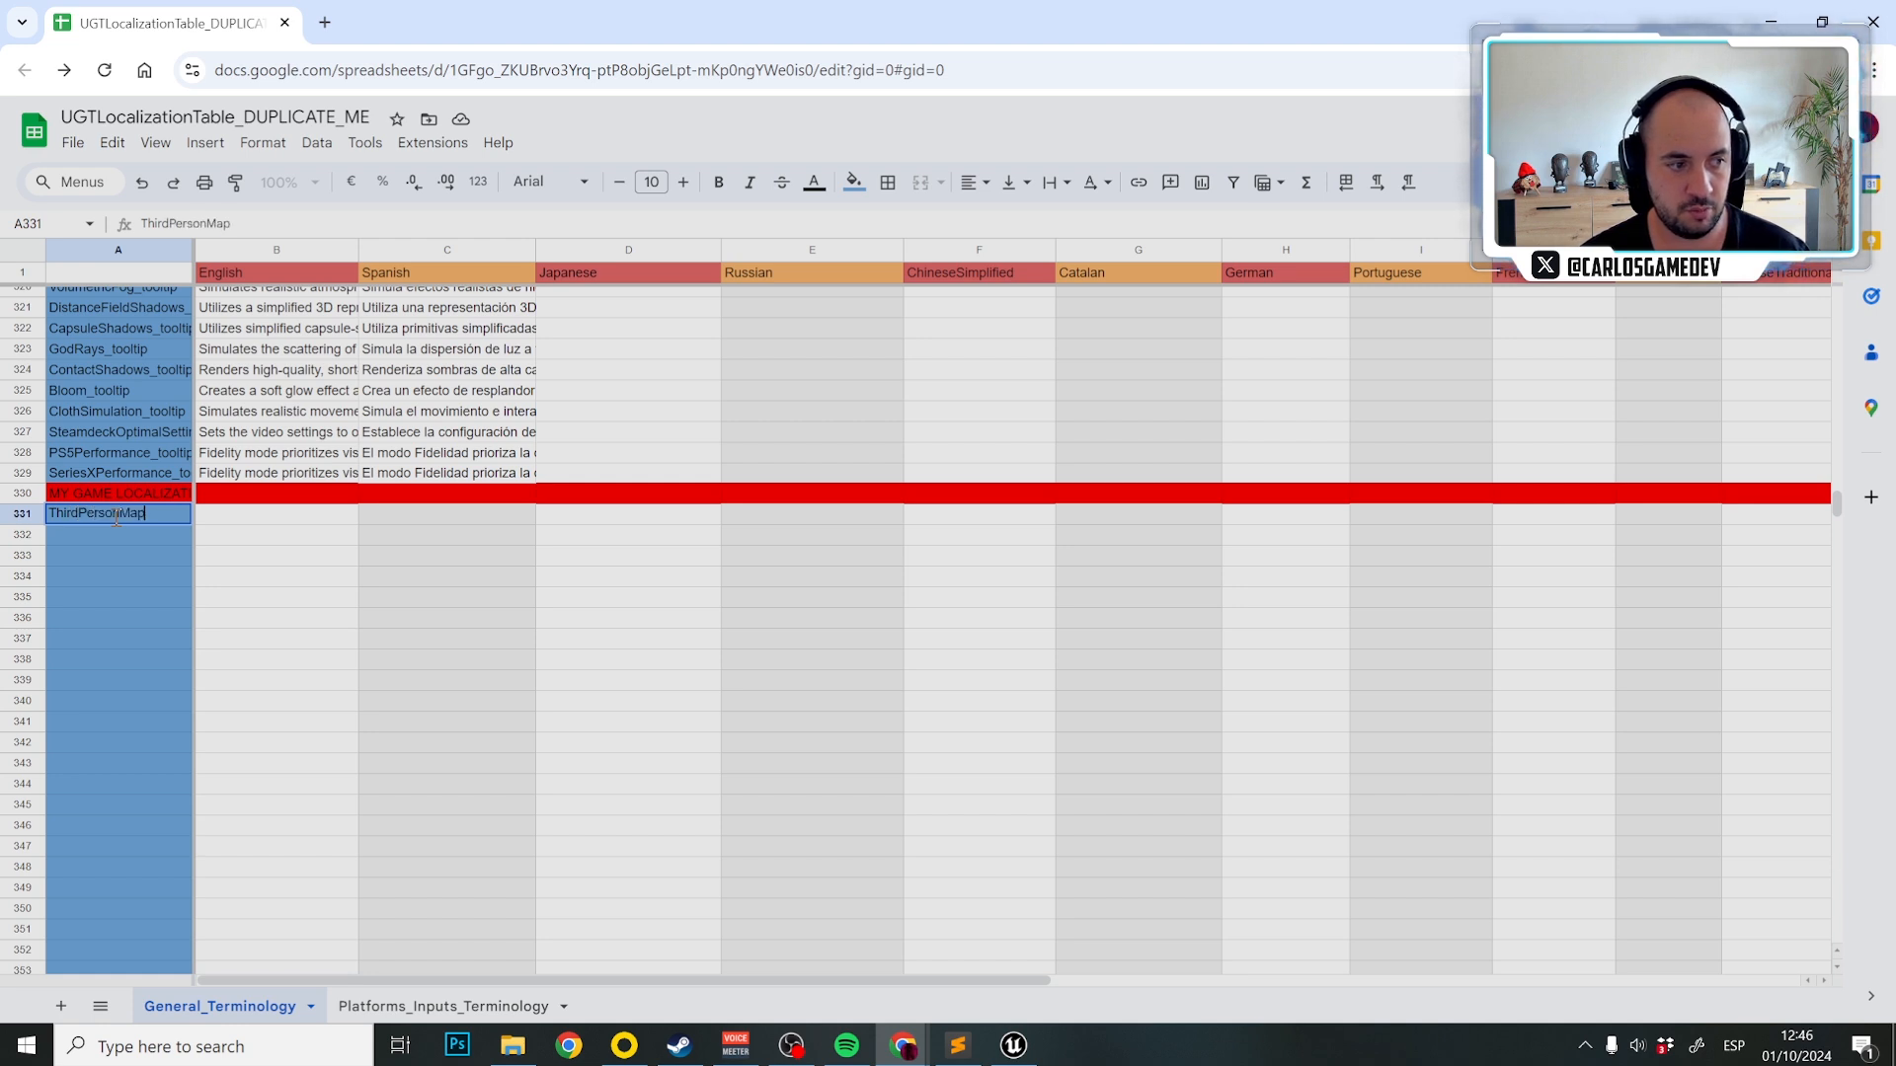
pyautogui.click(65, 533)
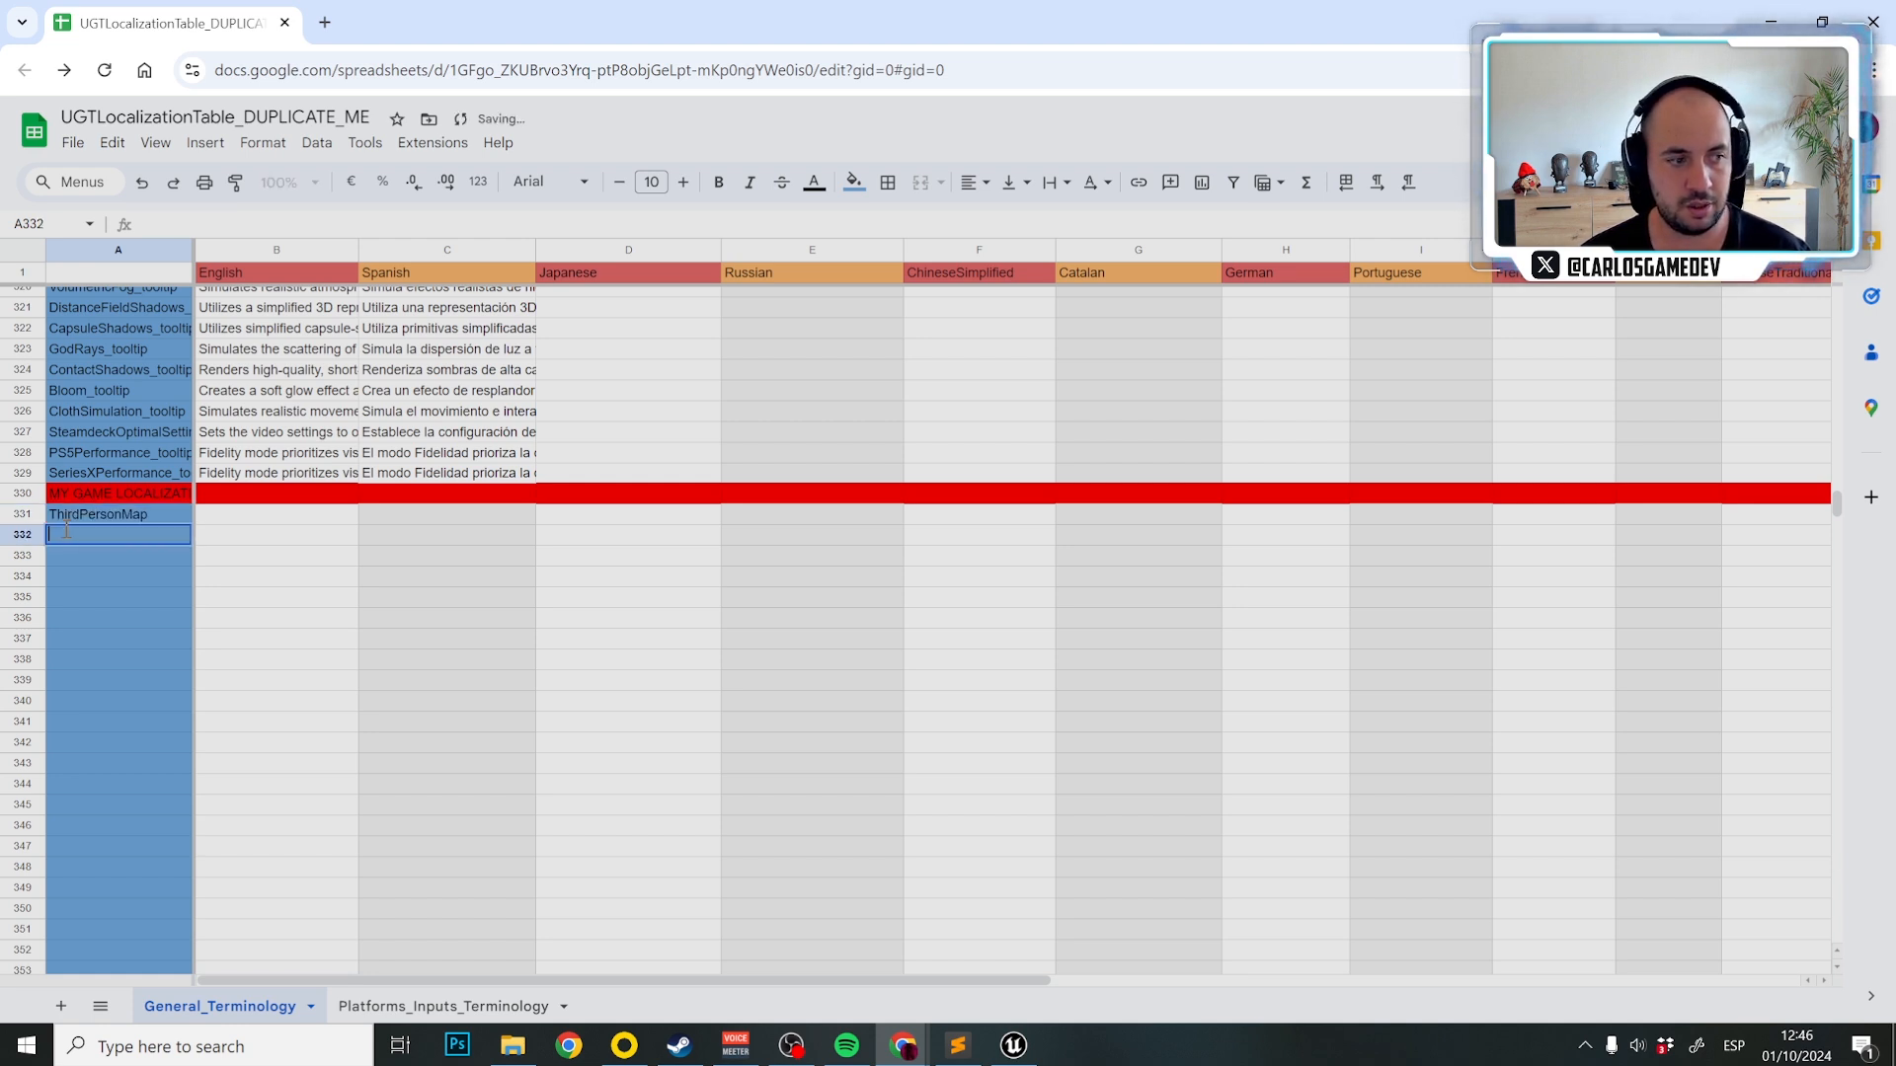
pyautogui.write('ThirdPersonMap_2')
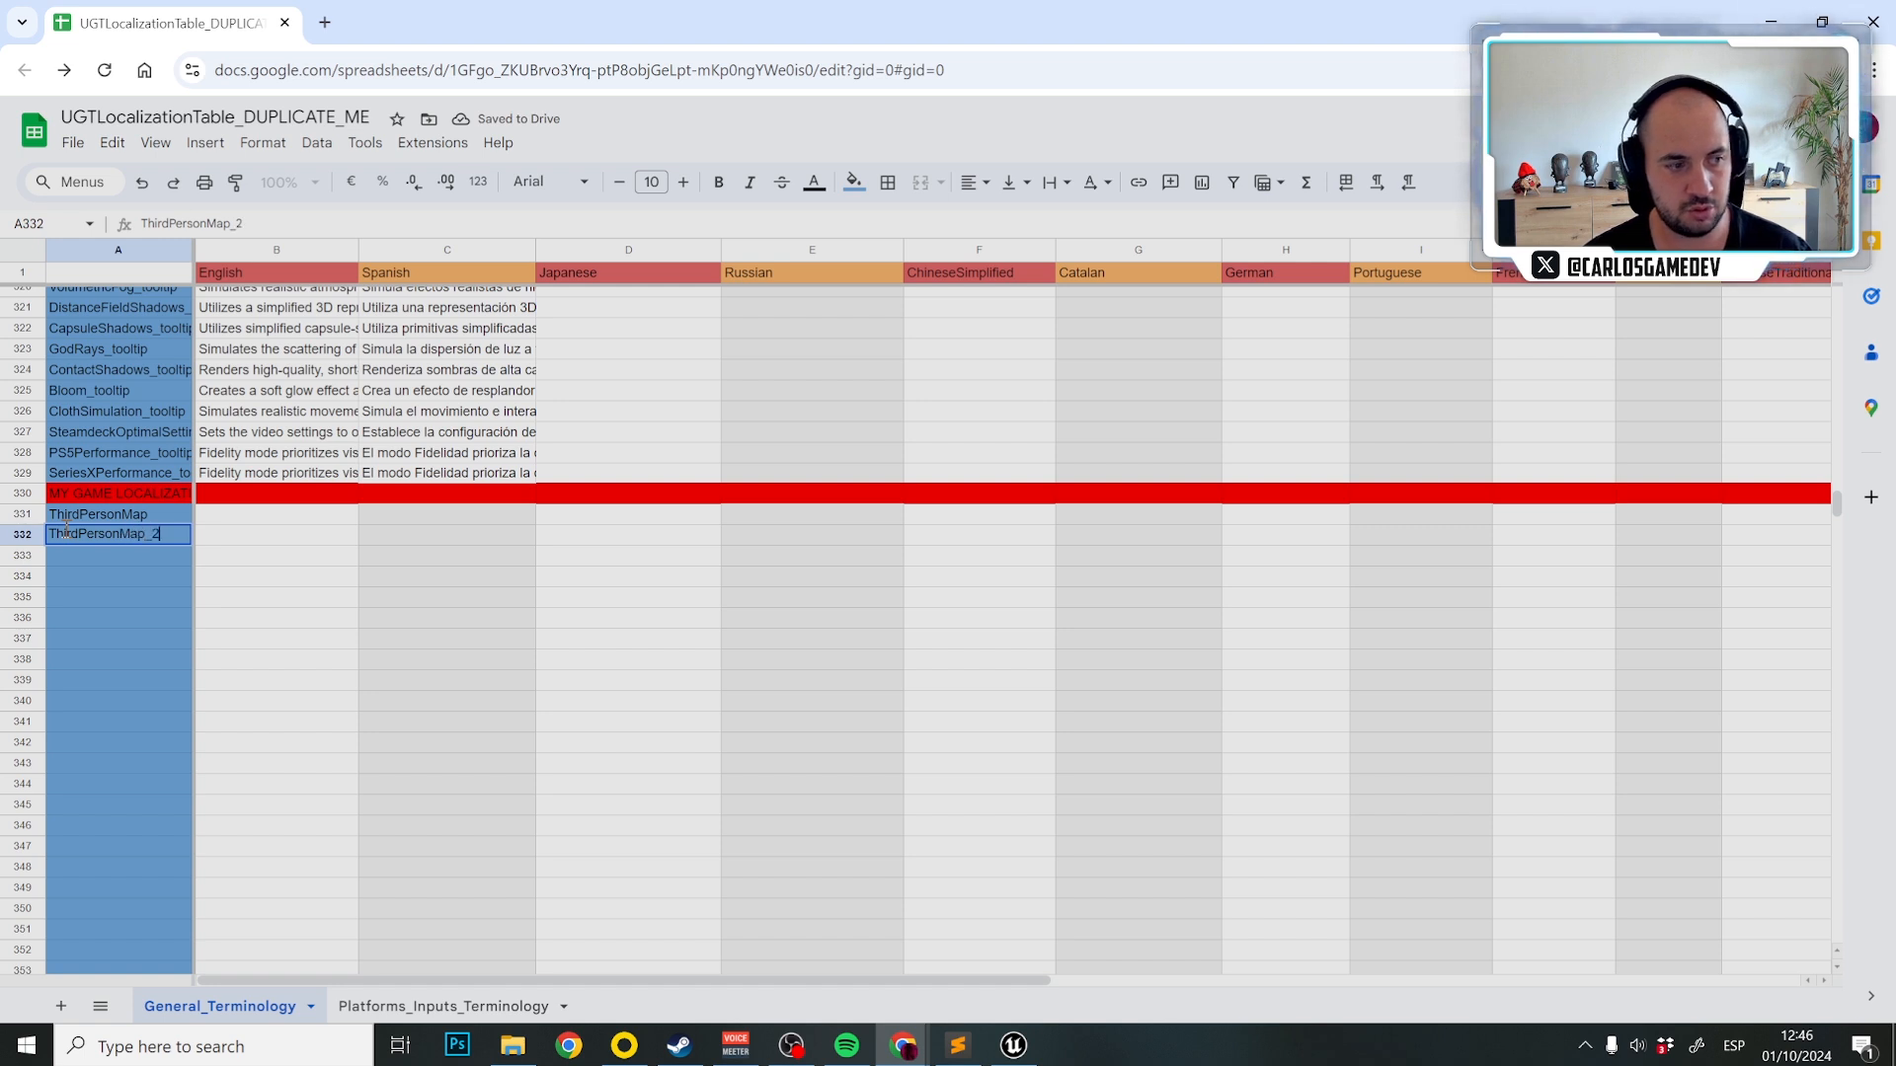
pyautogui.click(313, 558)
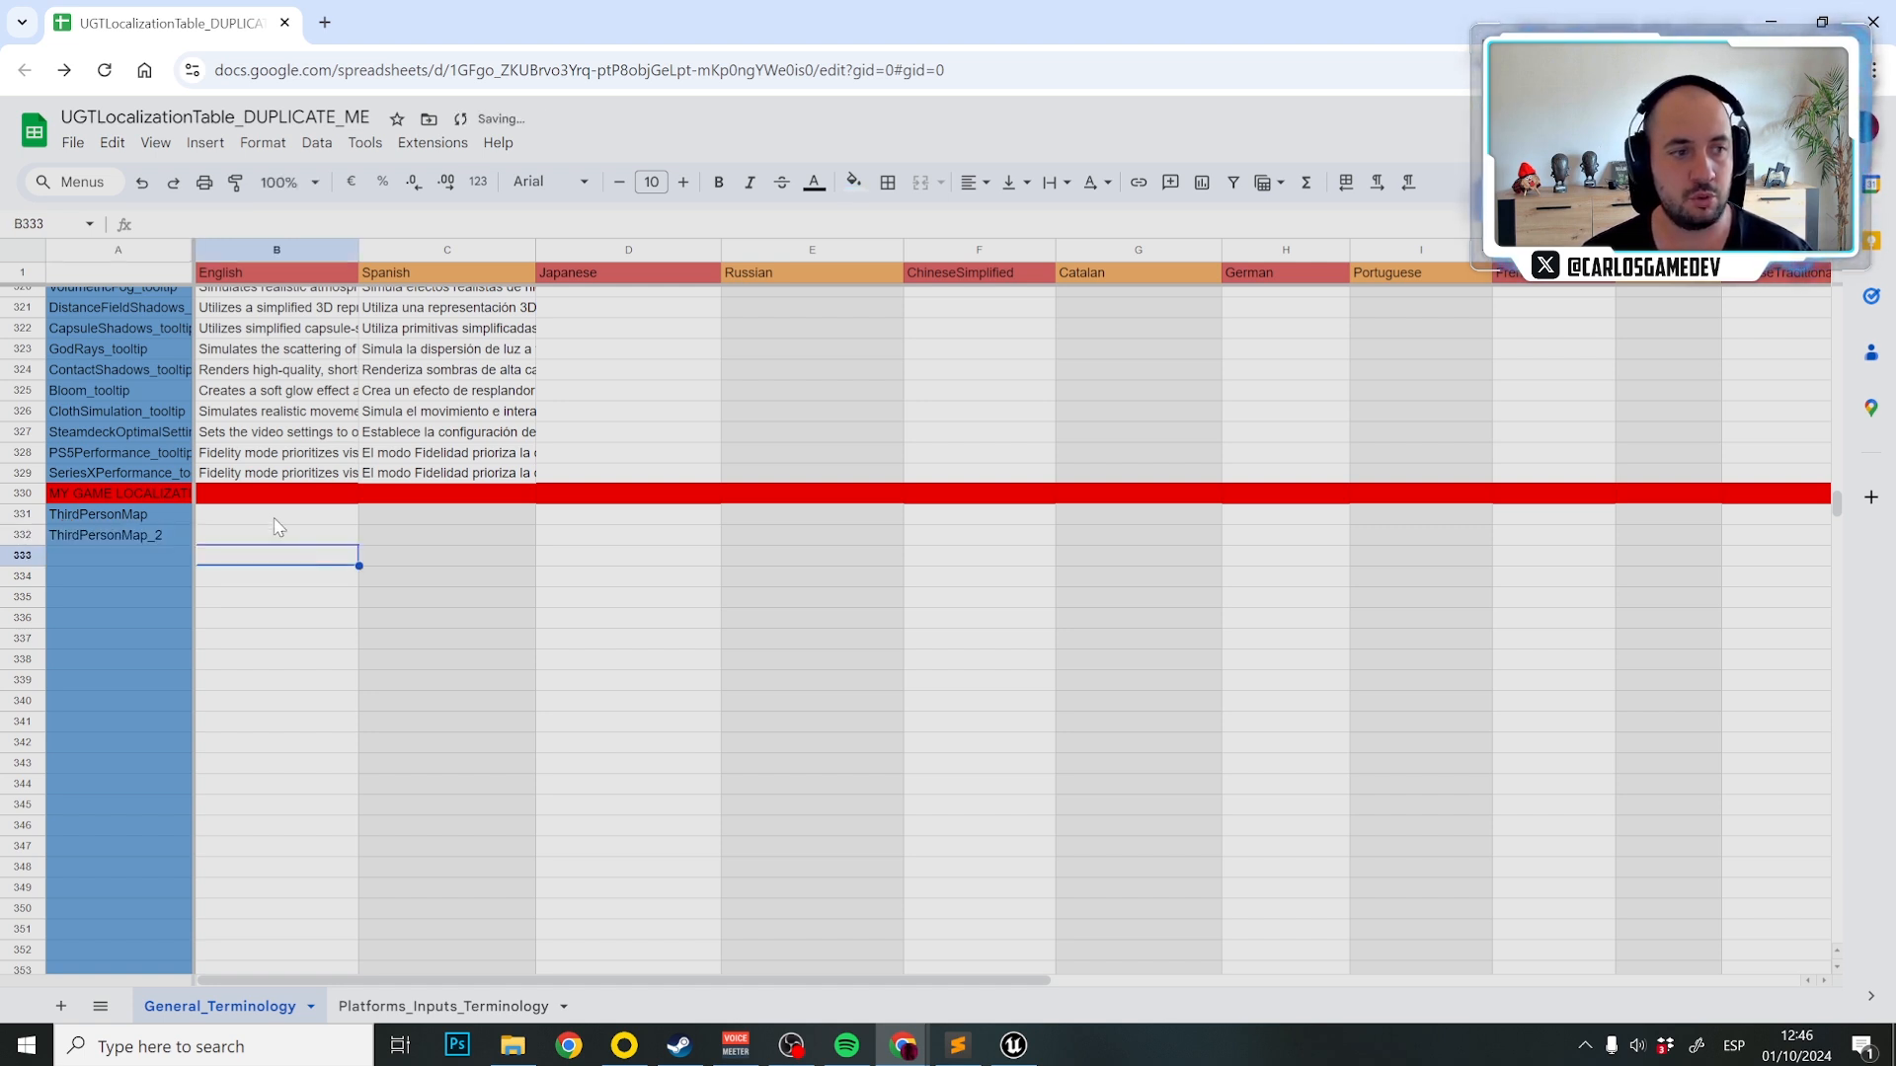
# Enter the English texts "The City" for ThirdPersonMap and "The Cave" for ThirdPersonMap_2.
pyautogui.click(225, 515)
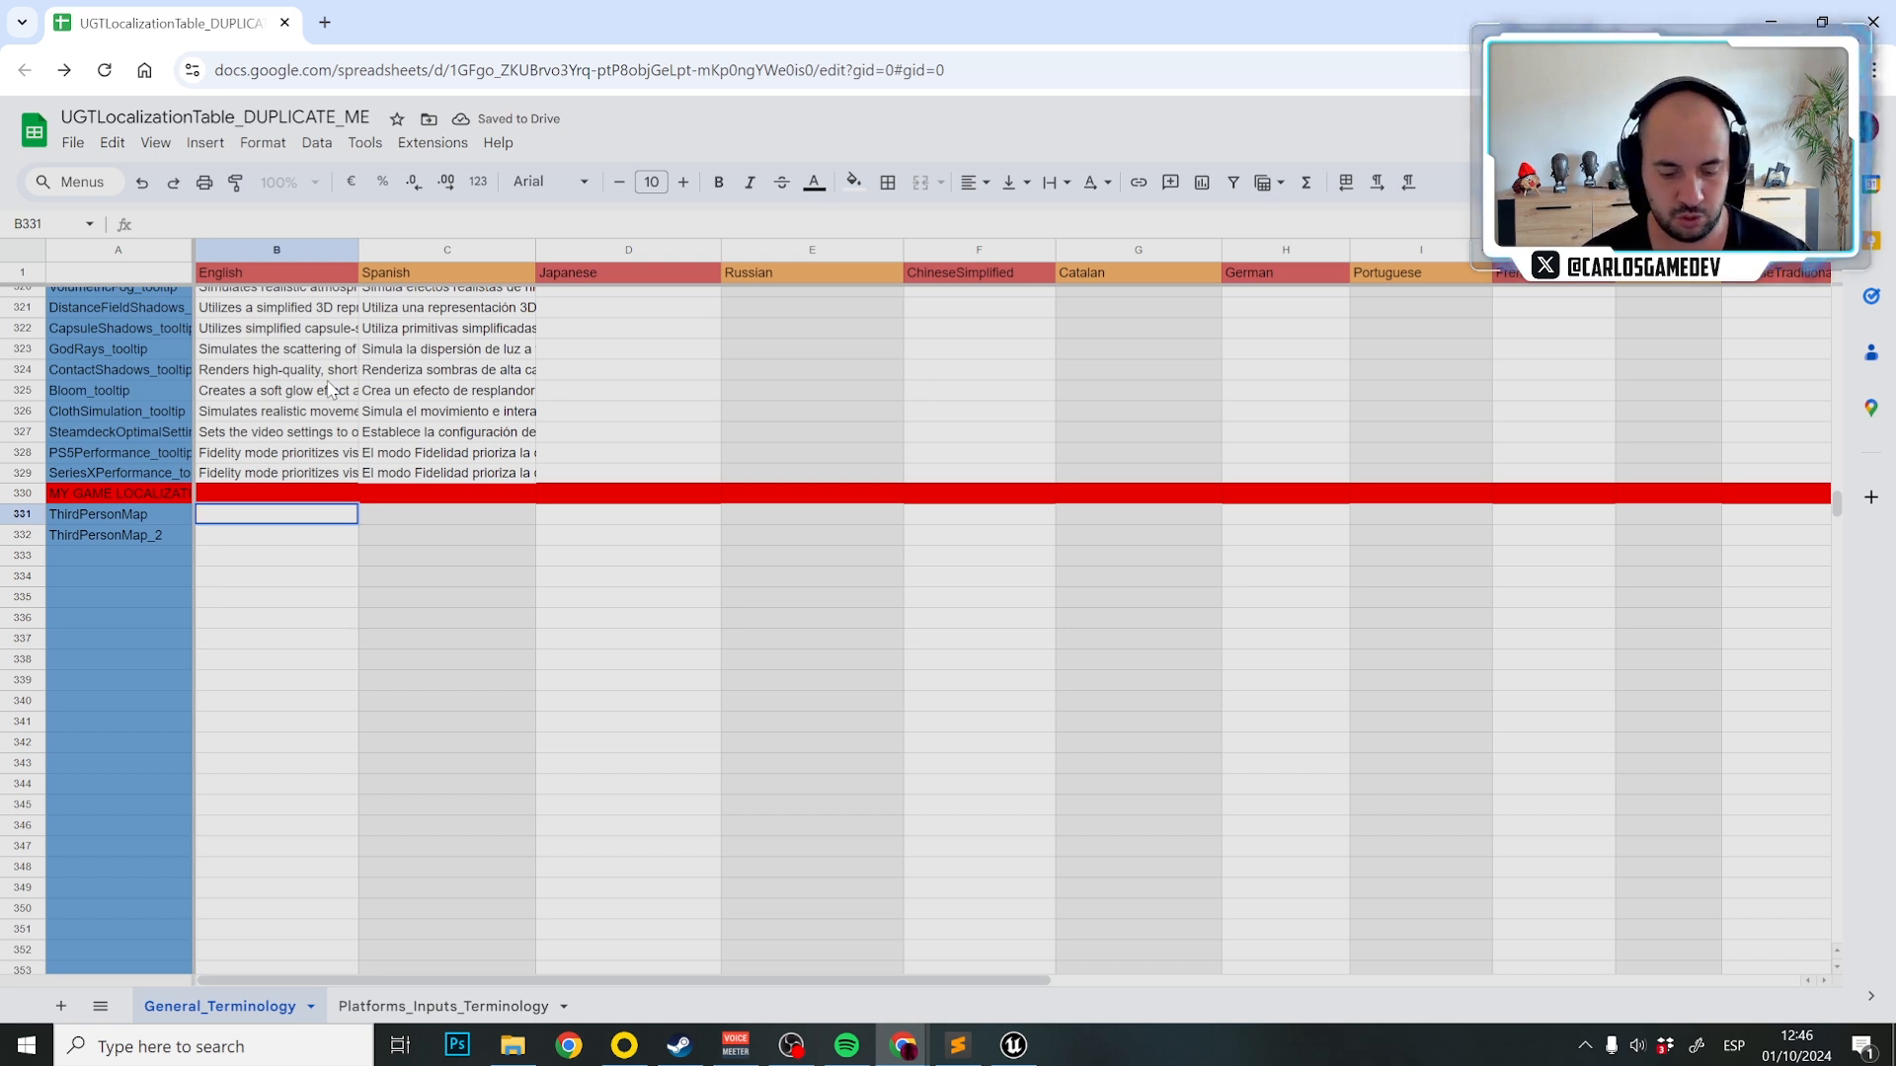
pyautogui.write('The City')
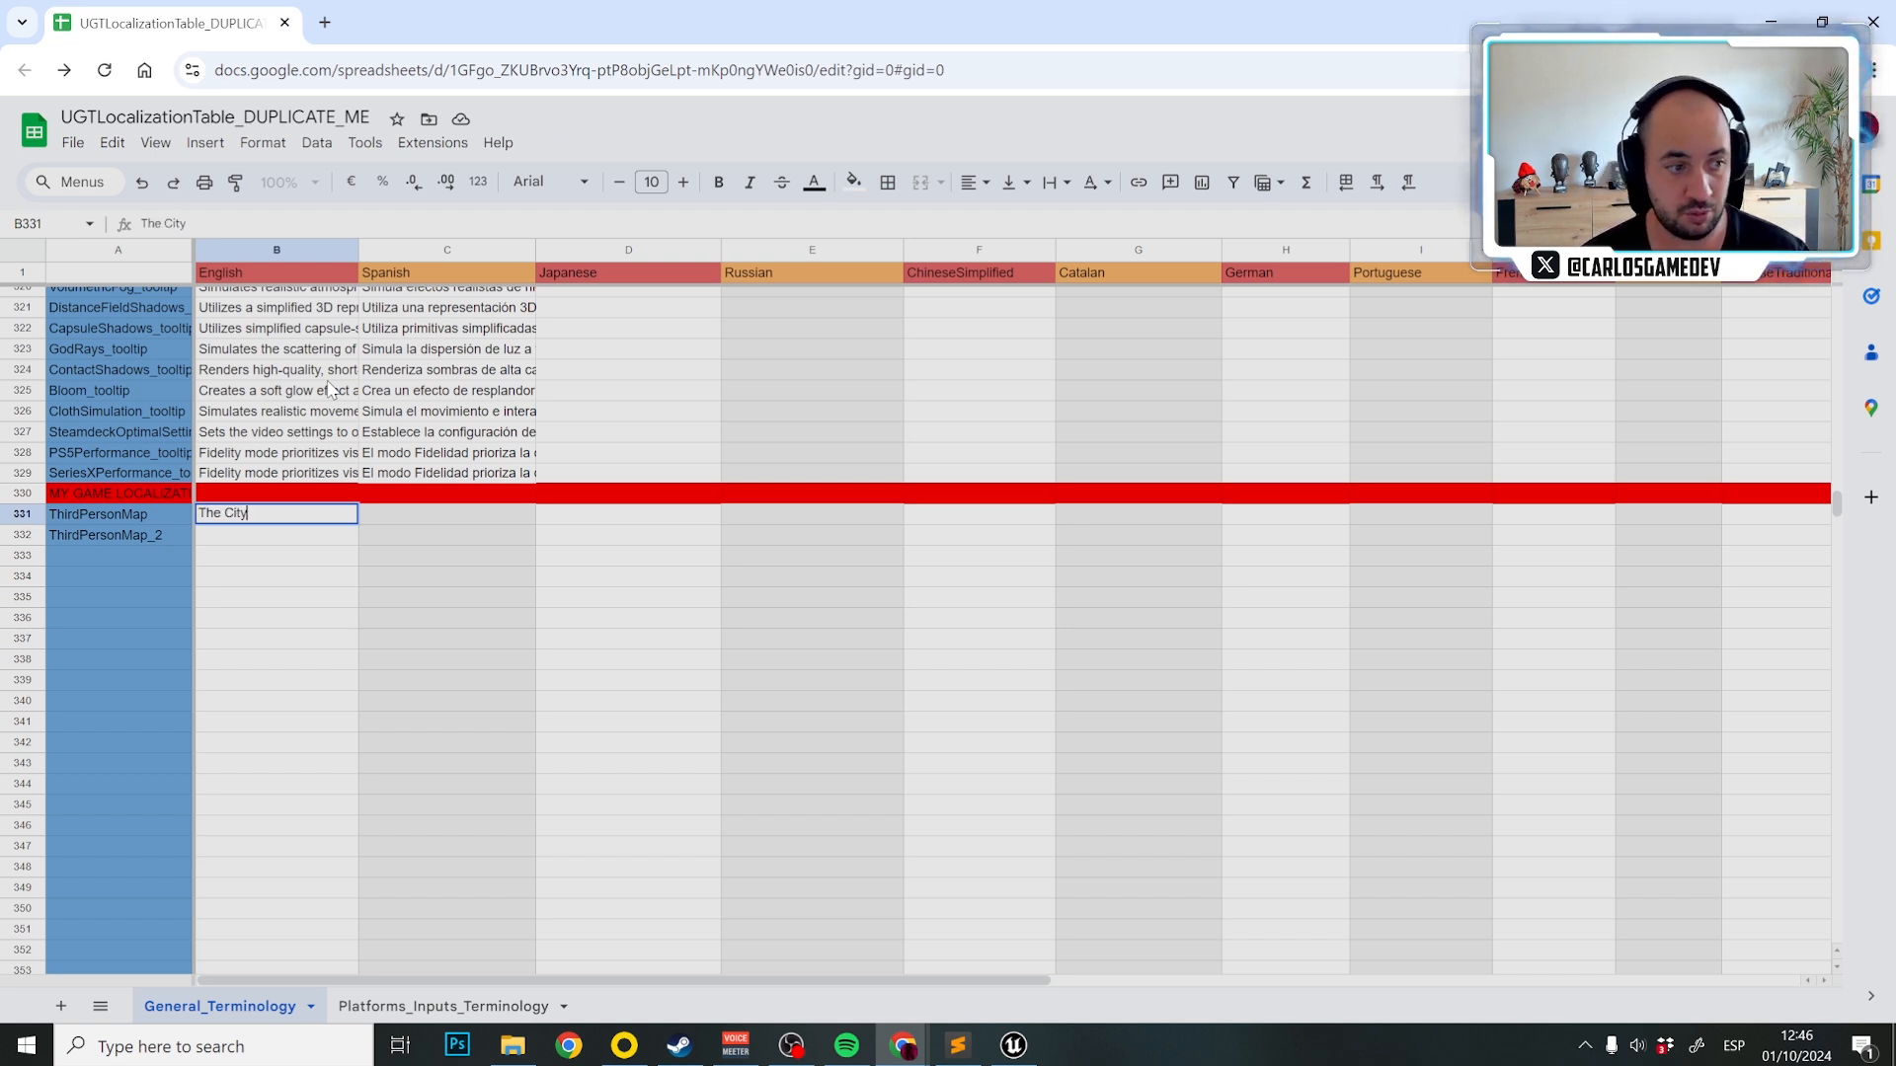
pyautogui.doubleClick(252, 533)
pyautogui.write('The Cave')
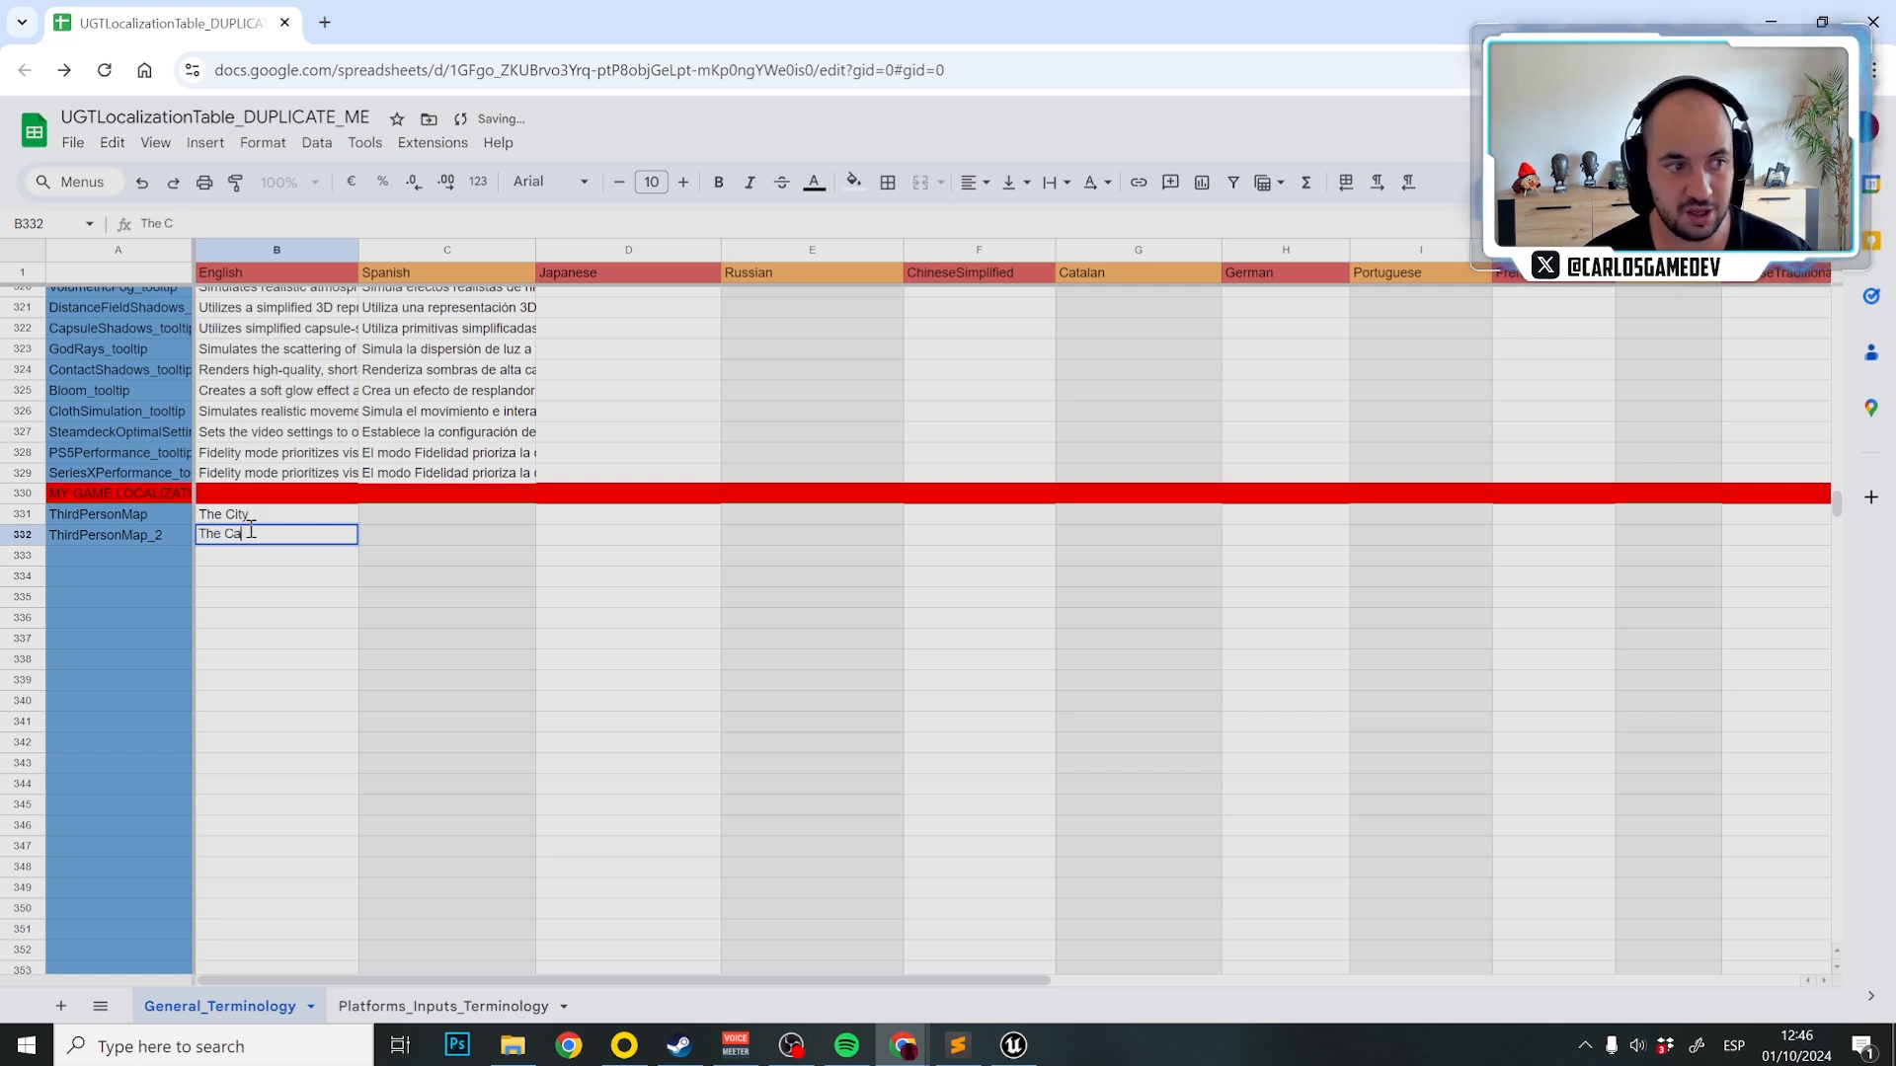
# Enter the Spanish texts "La Ciudad" for ThirdPersonMap and "La Cueva" for ThirdPersonMap_2.
pyautogui.doubleClick(452, 514)
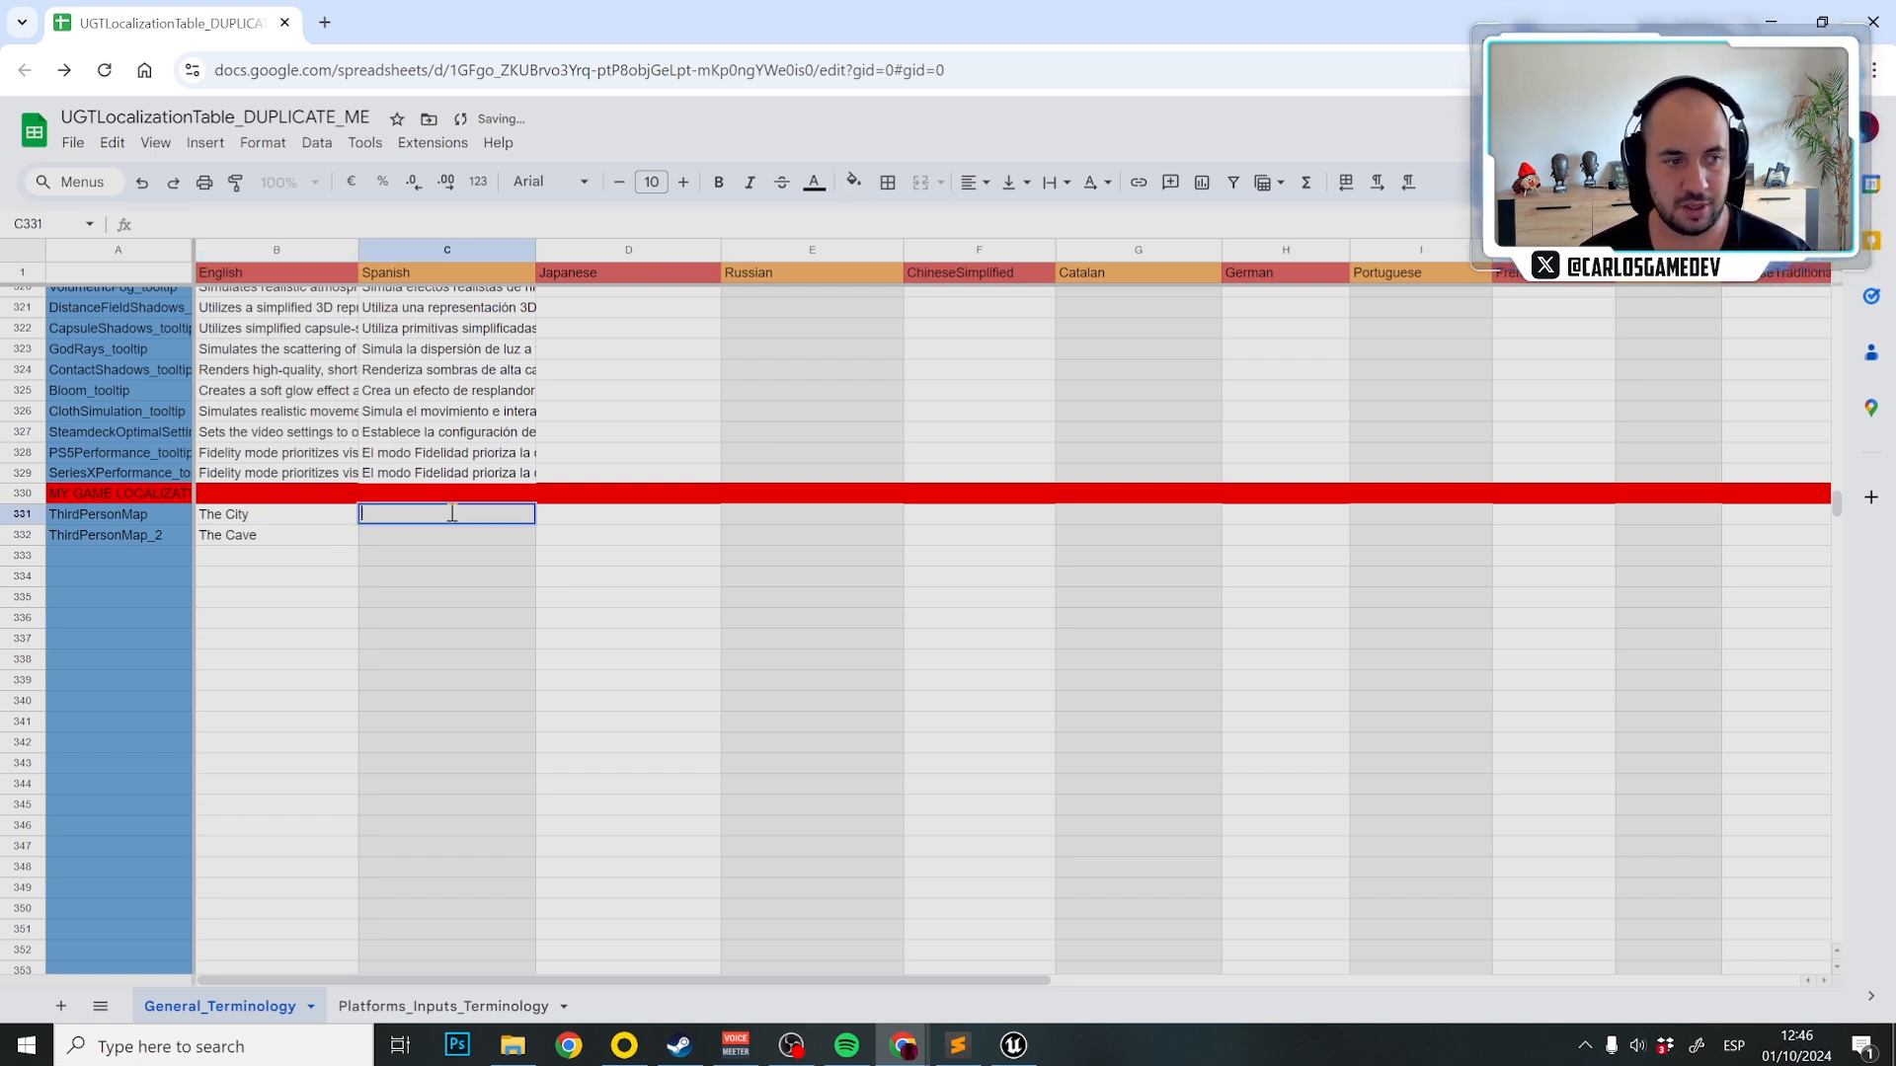
pyautogui.write('La Ciudad')
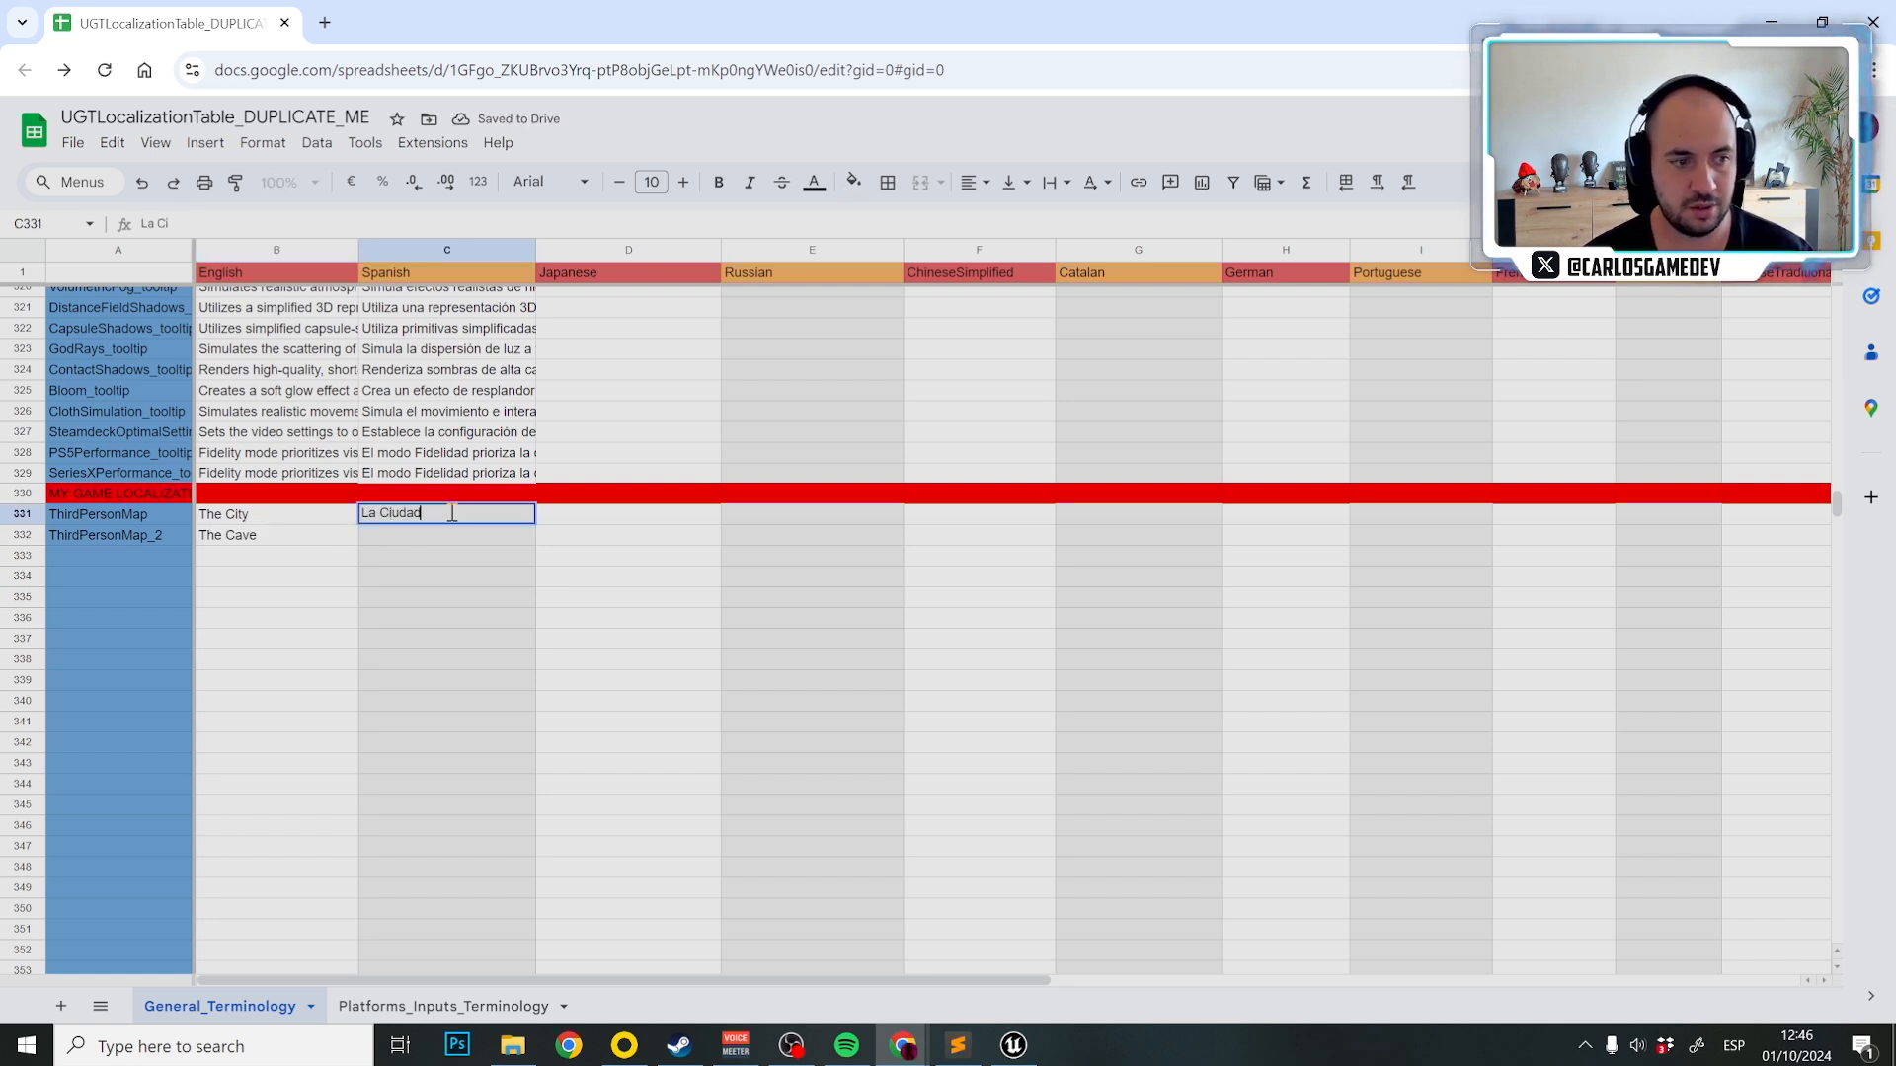
pyautogui.doubleClick(432, 540)
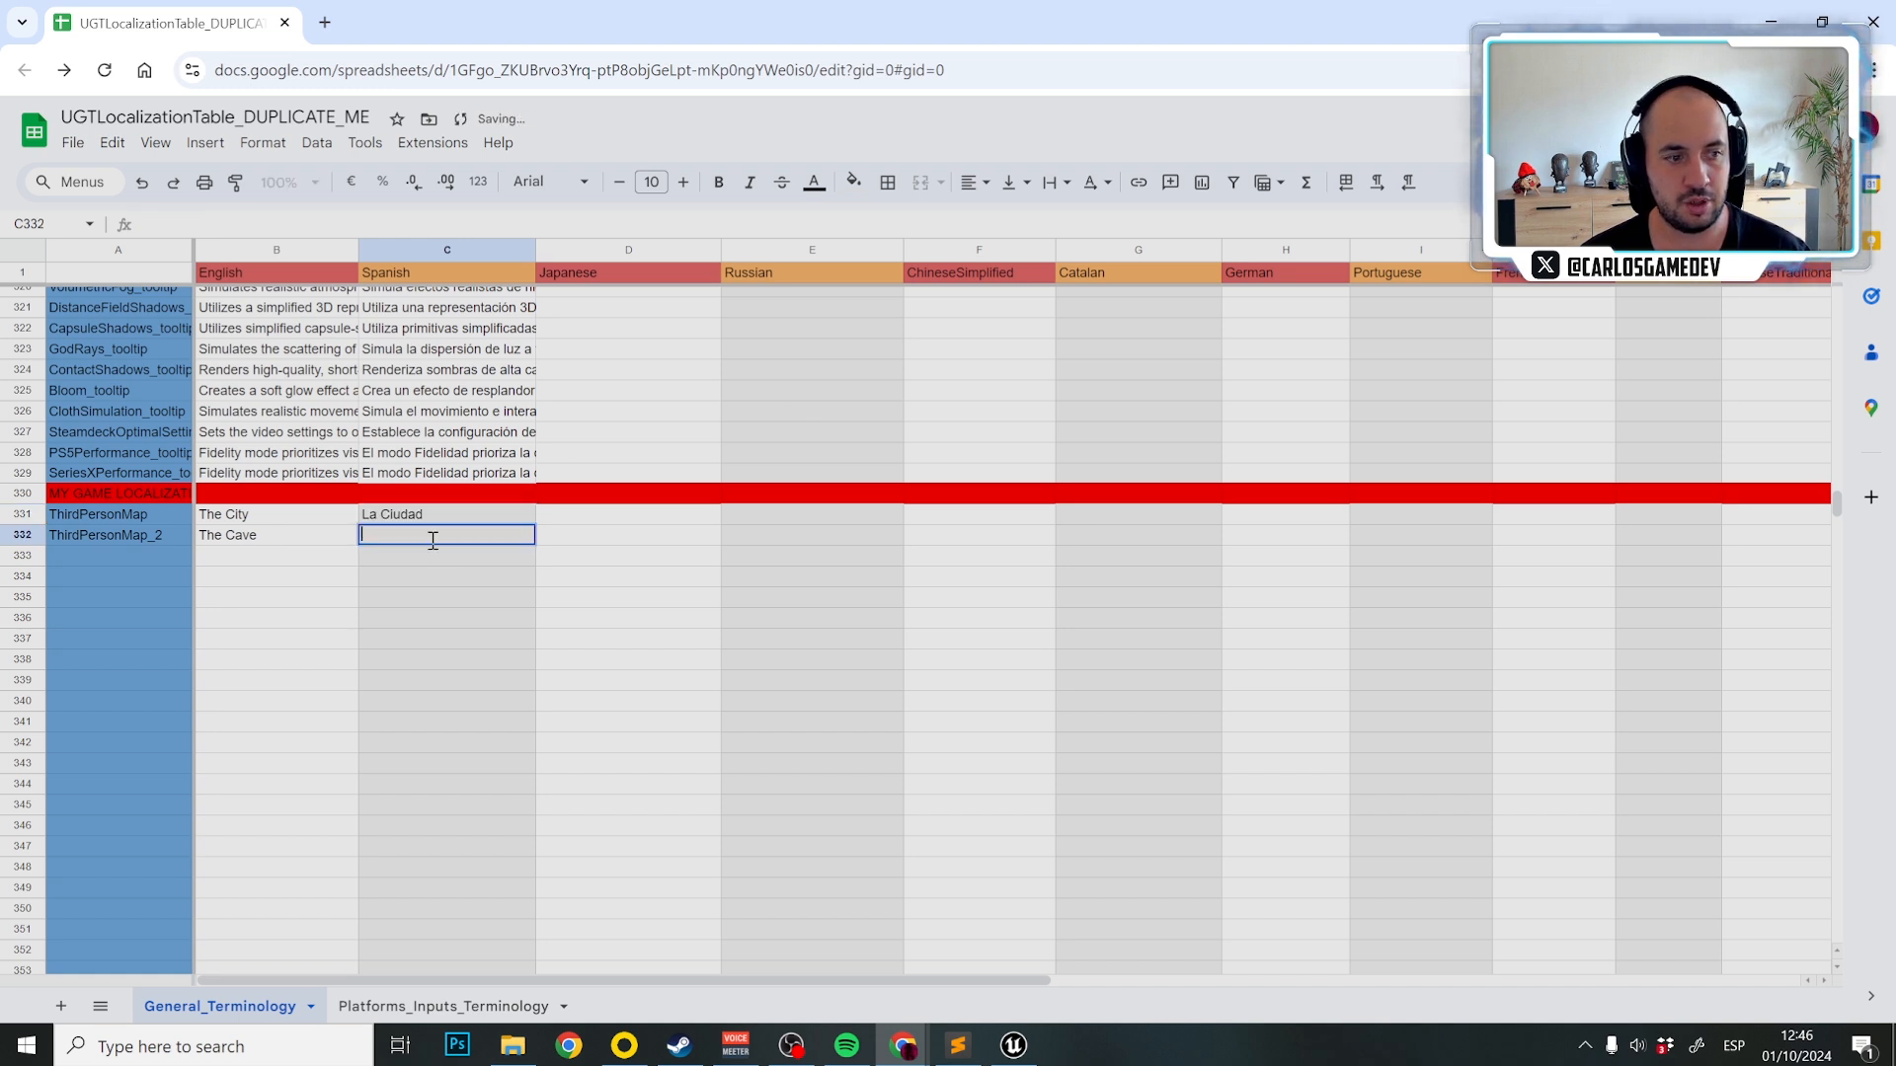
pyautogui.write('La ')
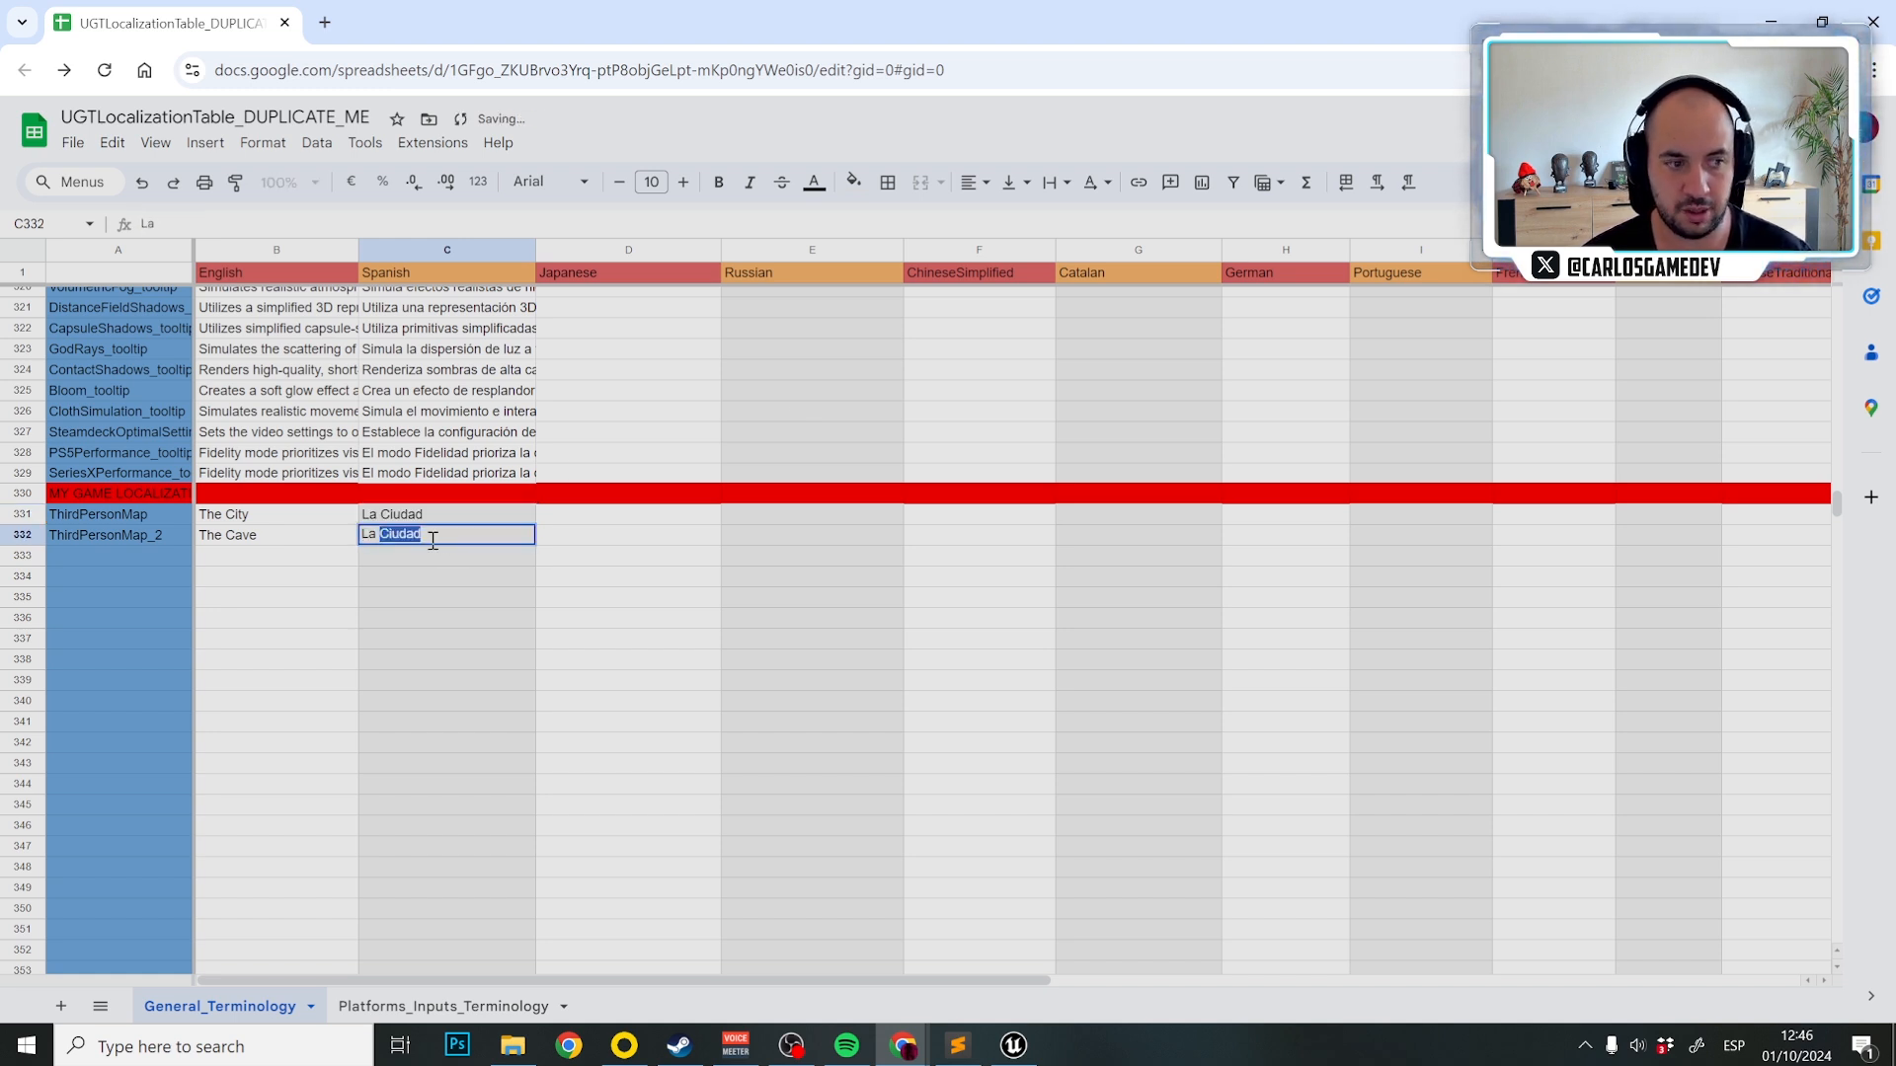
pyautogui.write('Cueva')
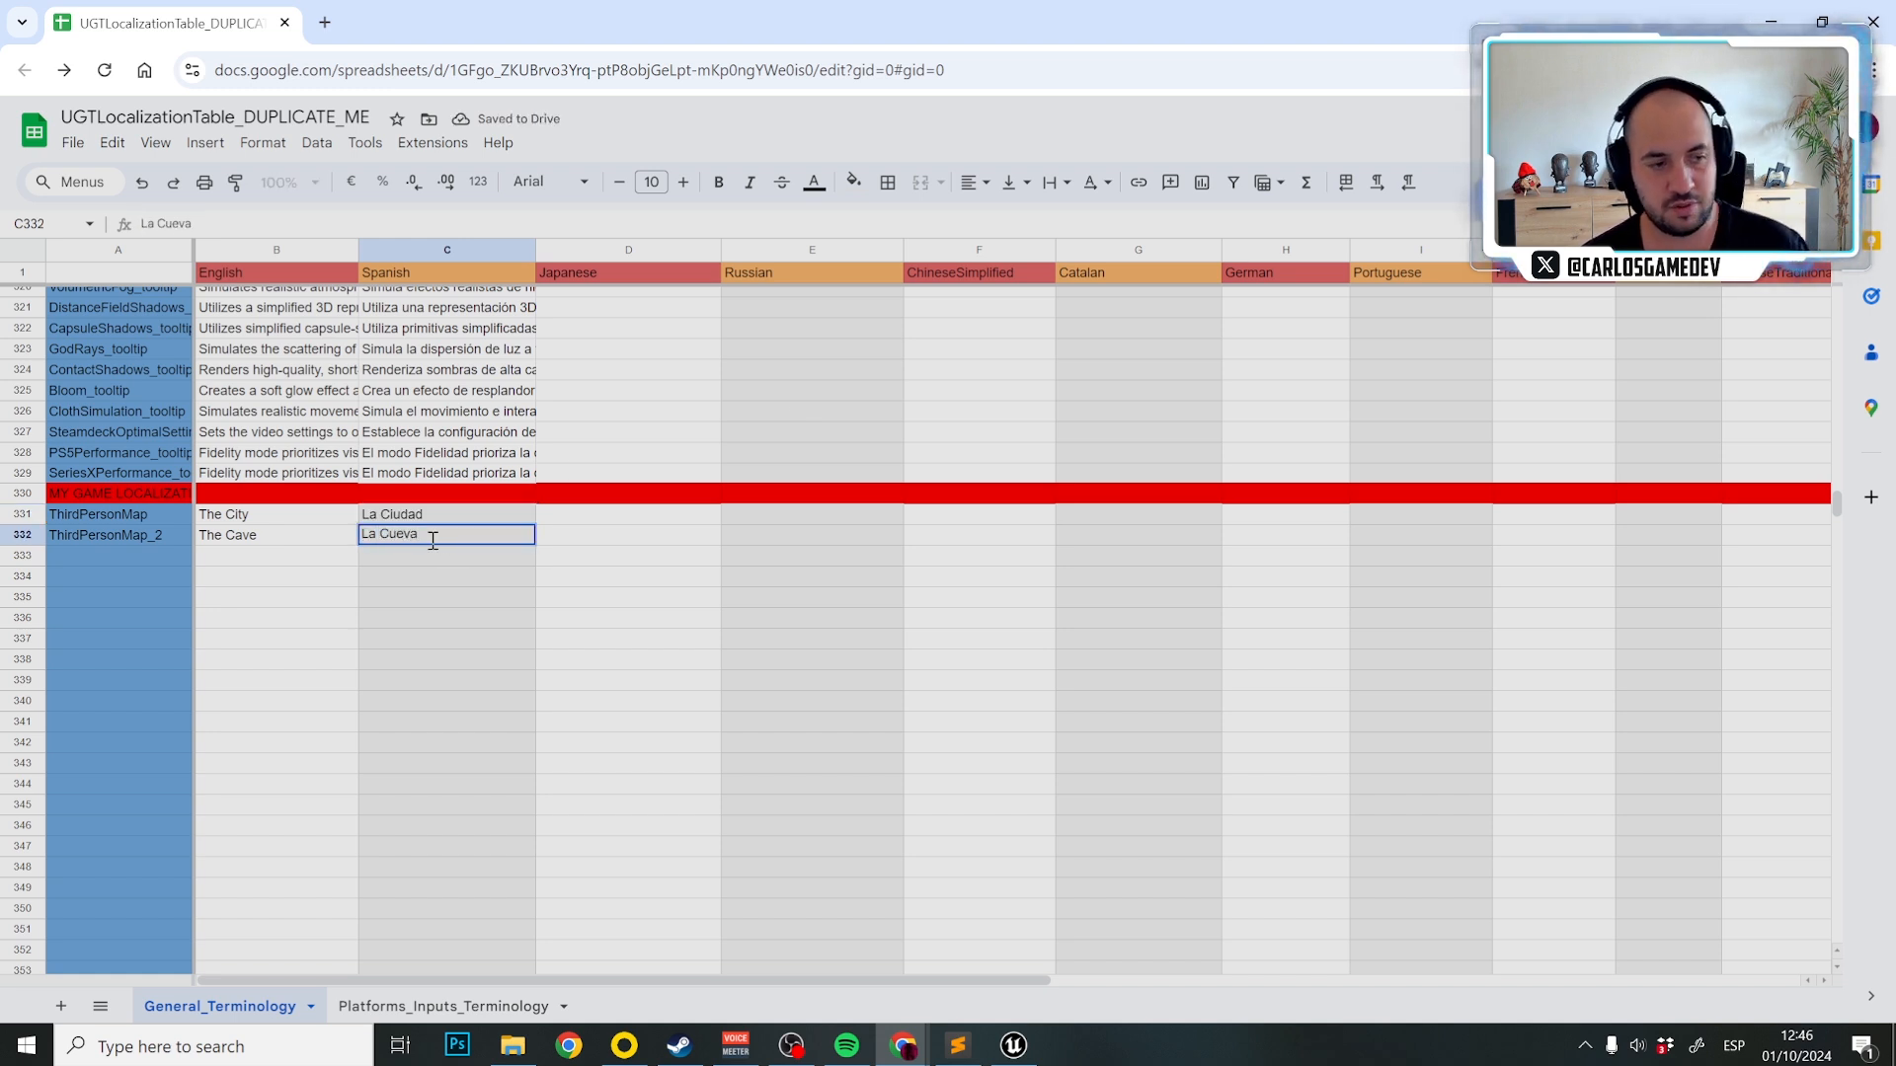
pyautogui.click(523, 681)
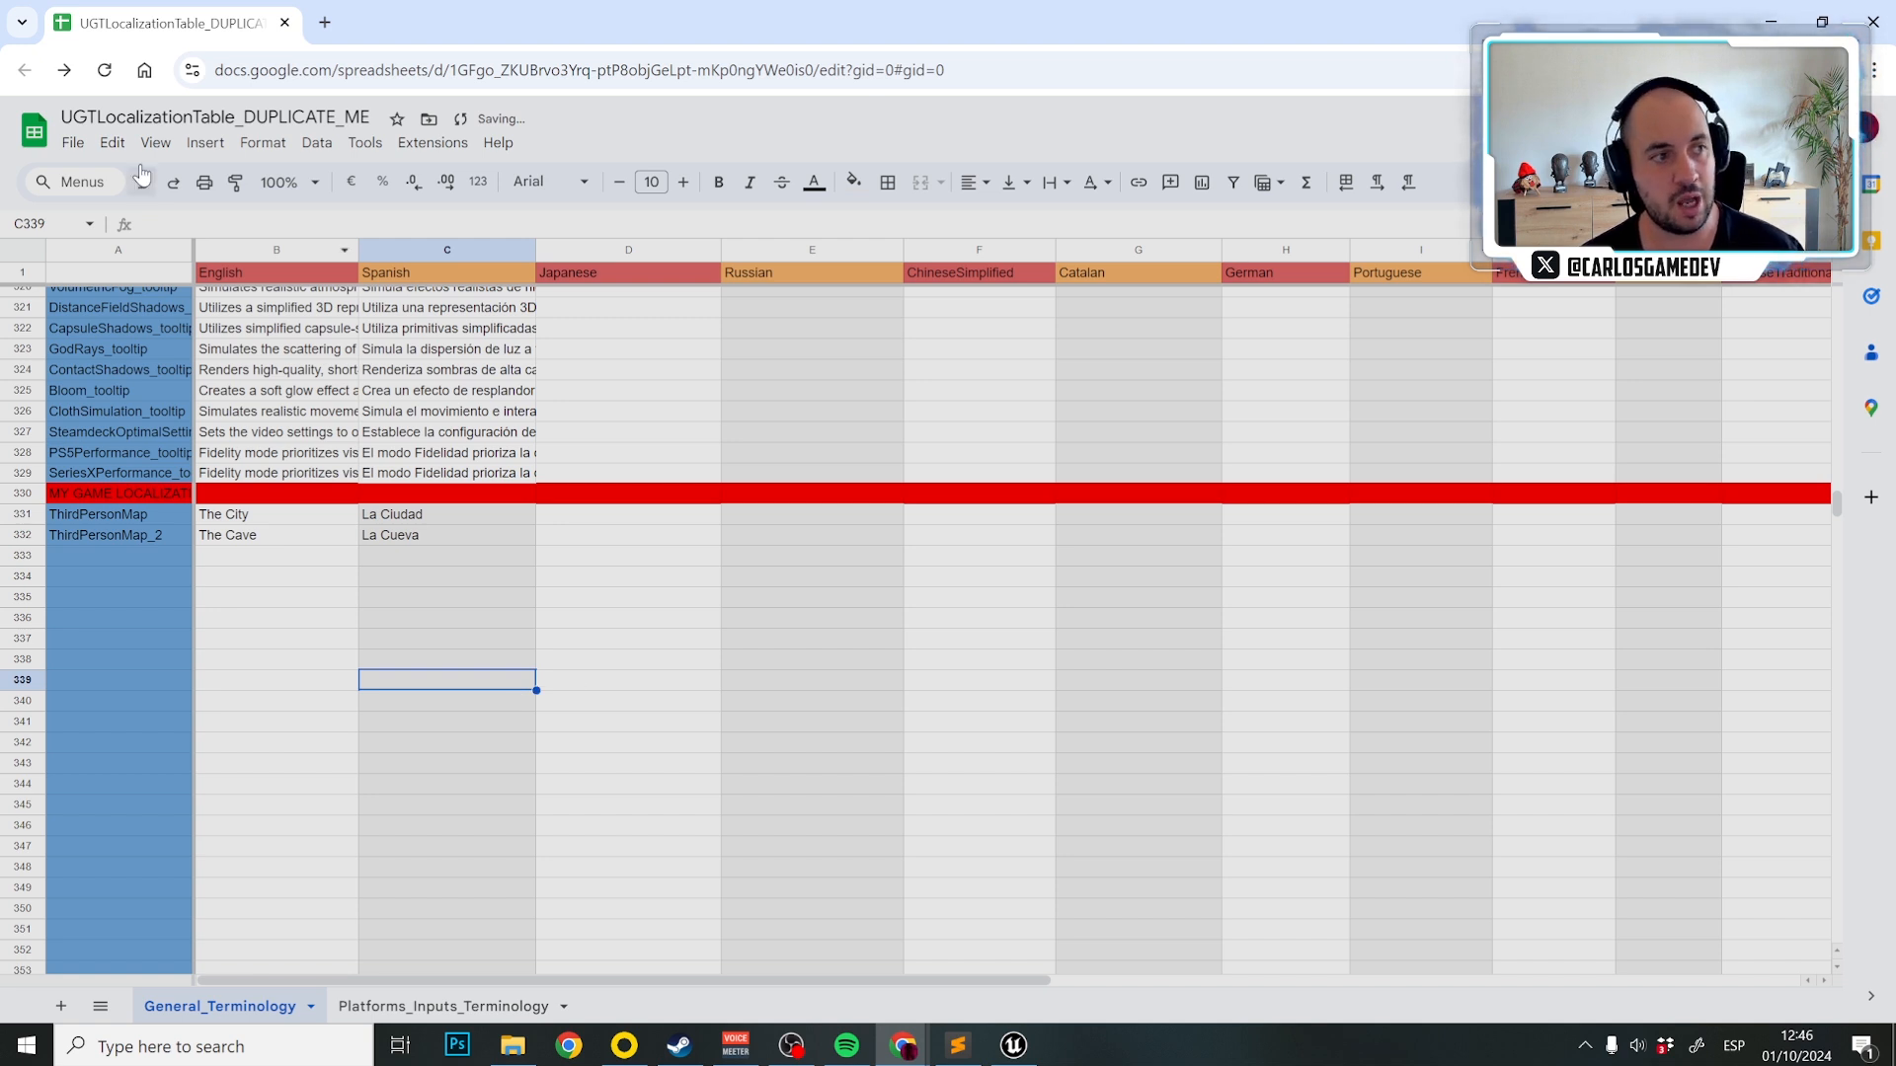
# Download the updated General_Terminology sheet as comma-separated values (.csv) and switch to Unreal Engine.
pyautogui.click(73, 142)
pyautogui.moveTo(242, 409)
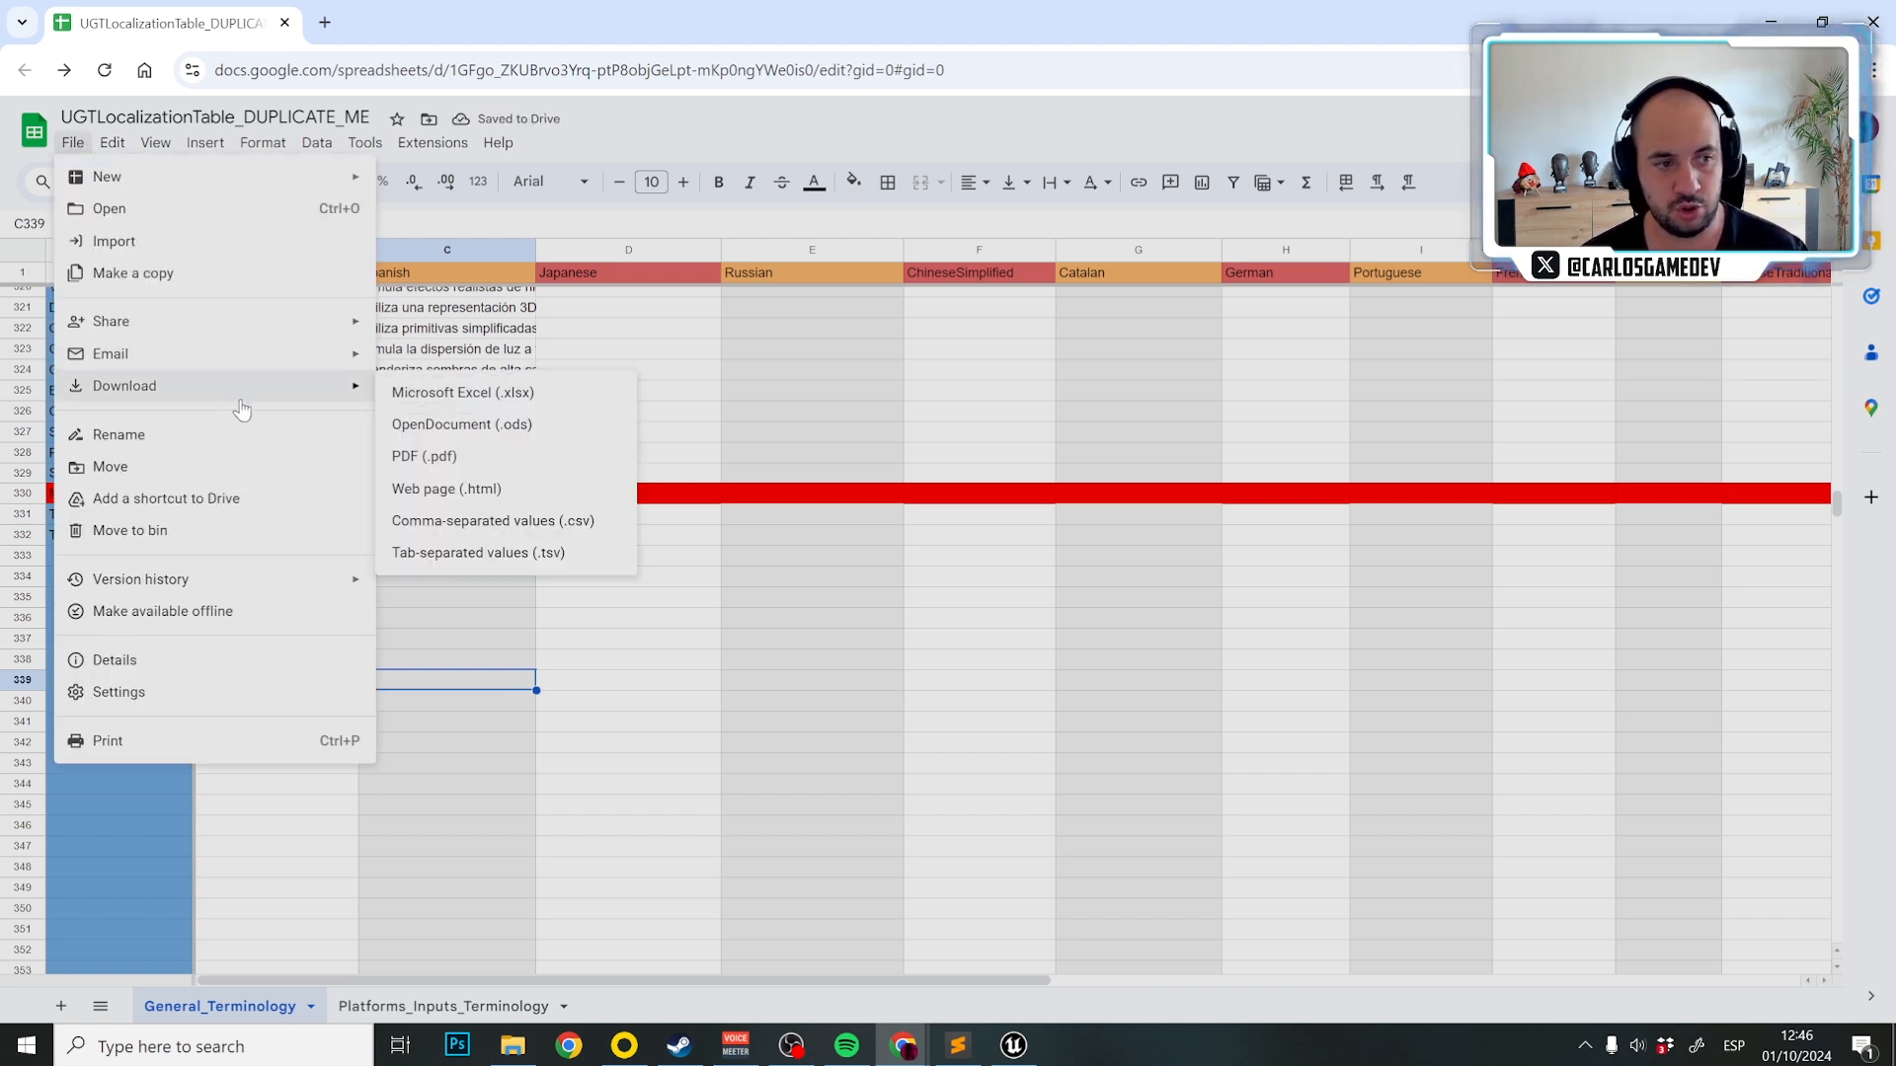
pyautogui.click(582, 519)
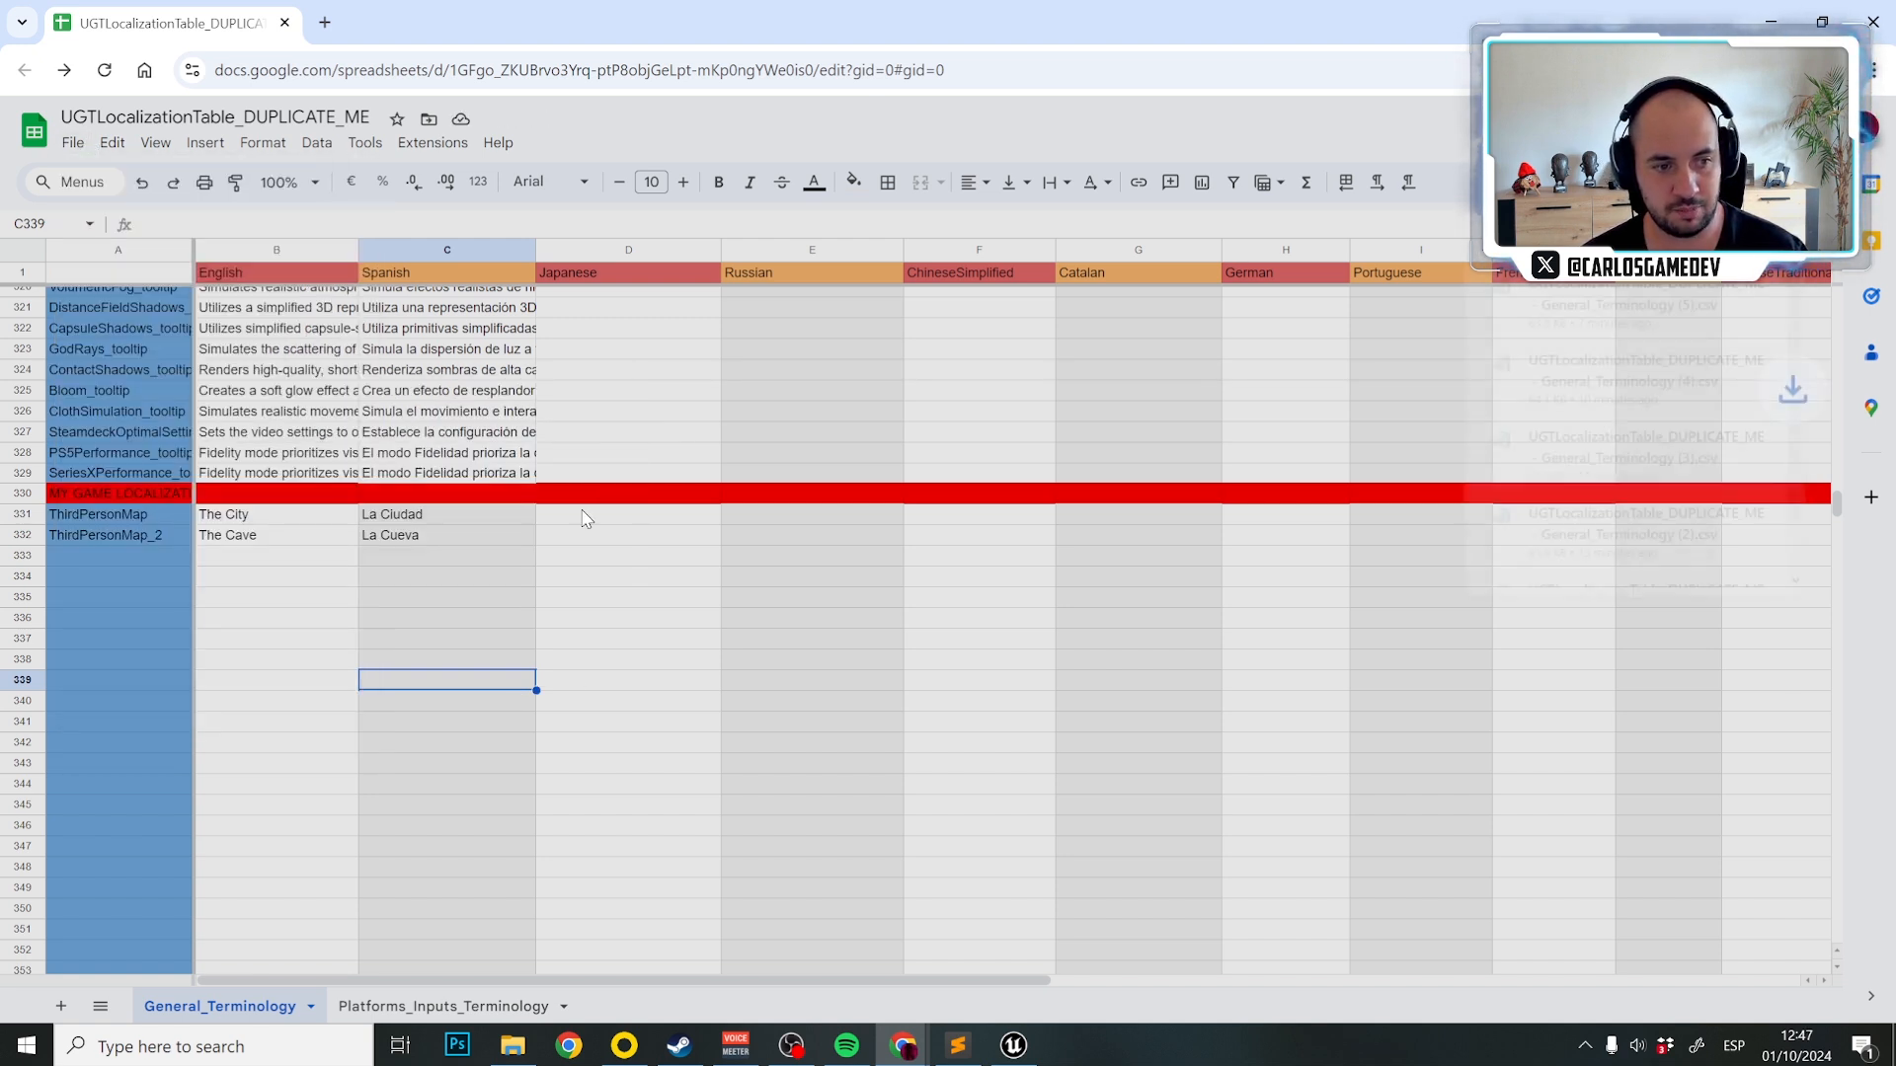
pyautogui.click(1013, 1045)
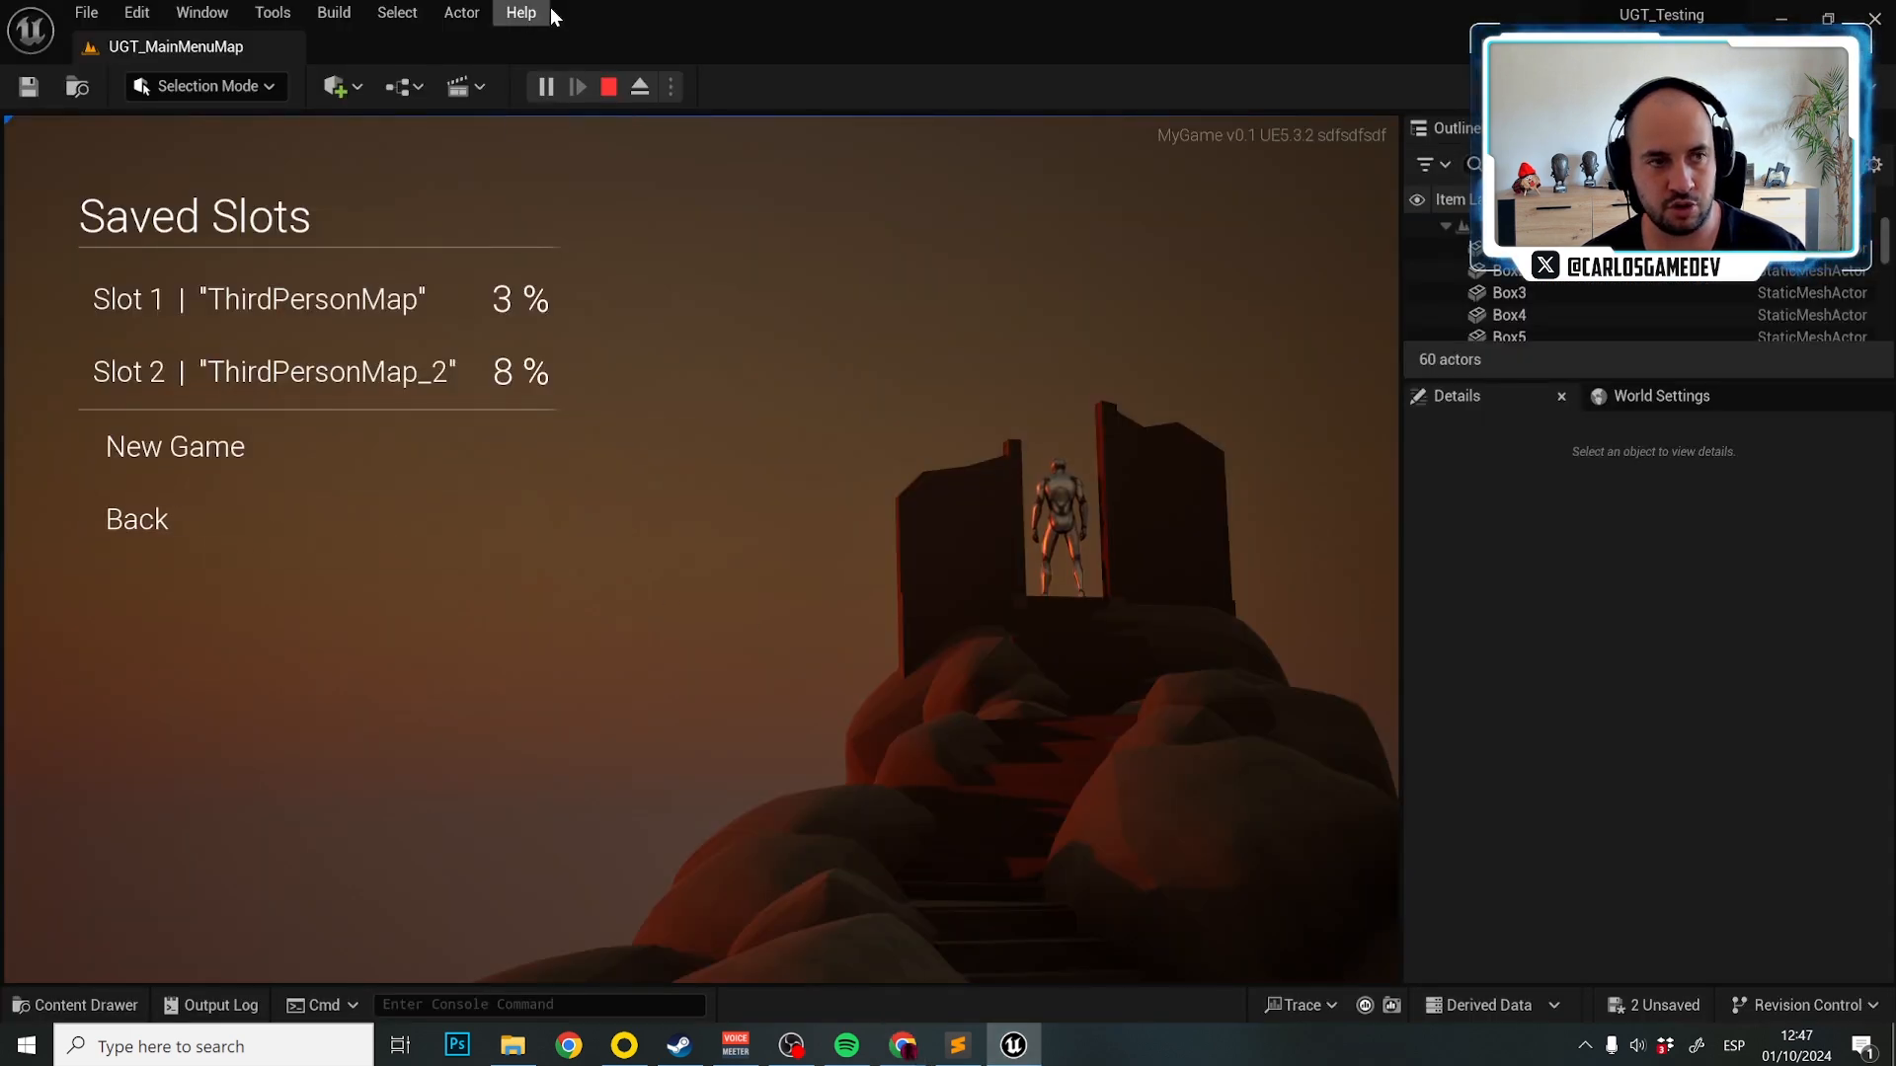
# Stop the play session and reimport UGT_TextsLocalizaztionTable from the new file UGTLocalizationTable_DUPLICATE_ME - General_Terminology (2).
pyautogui.click(609, 87)
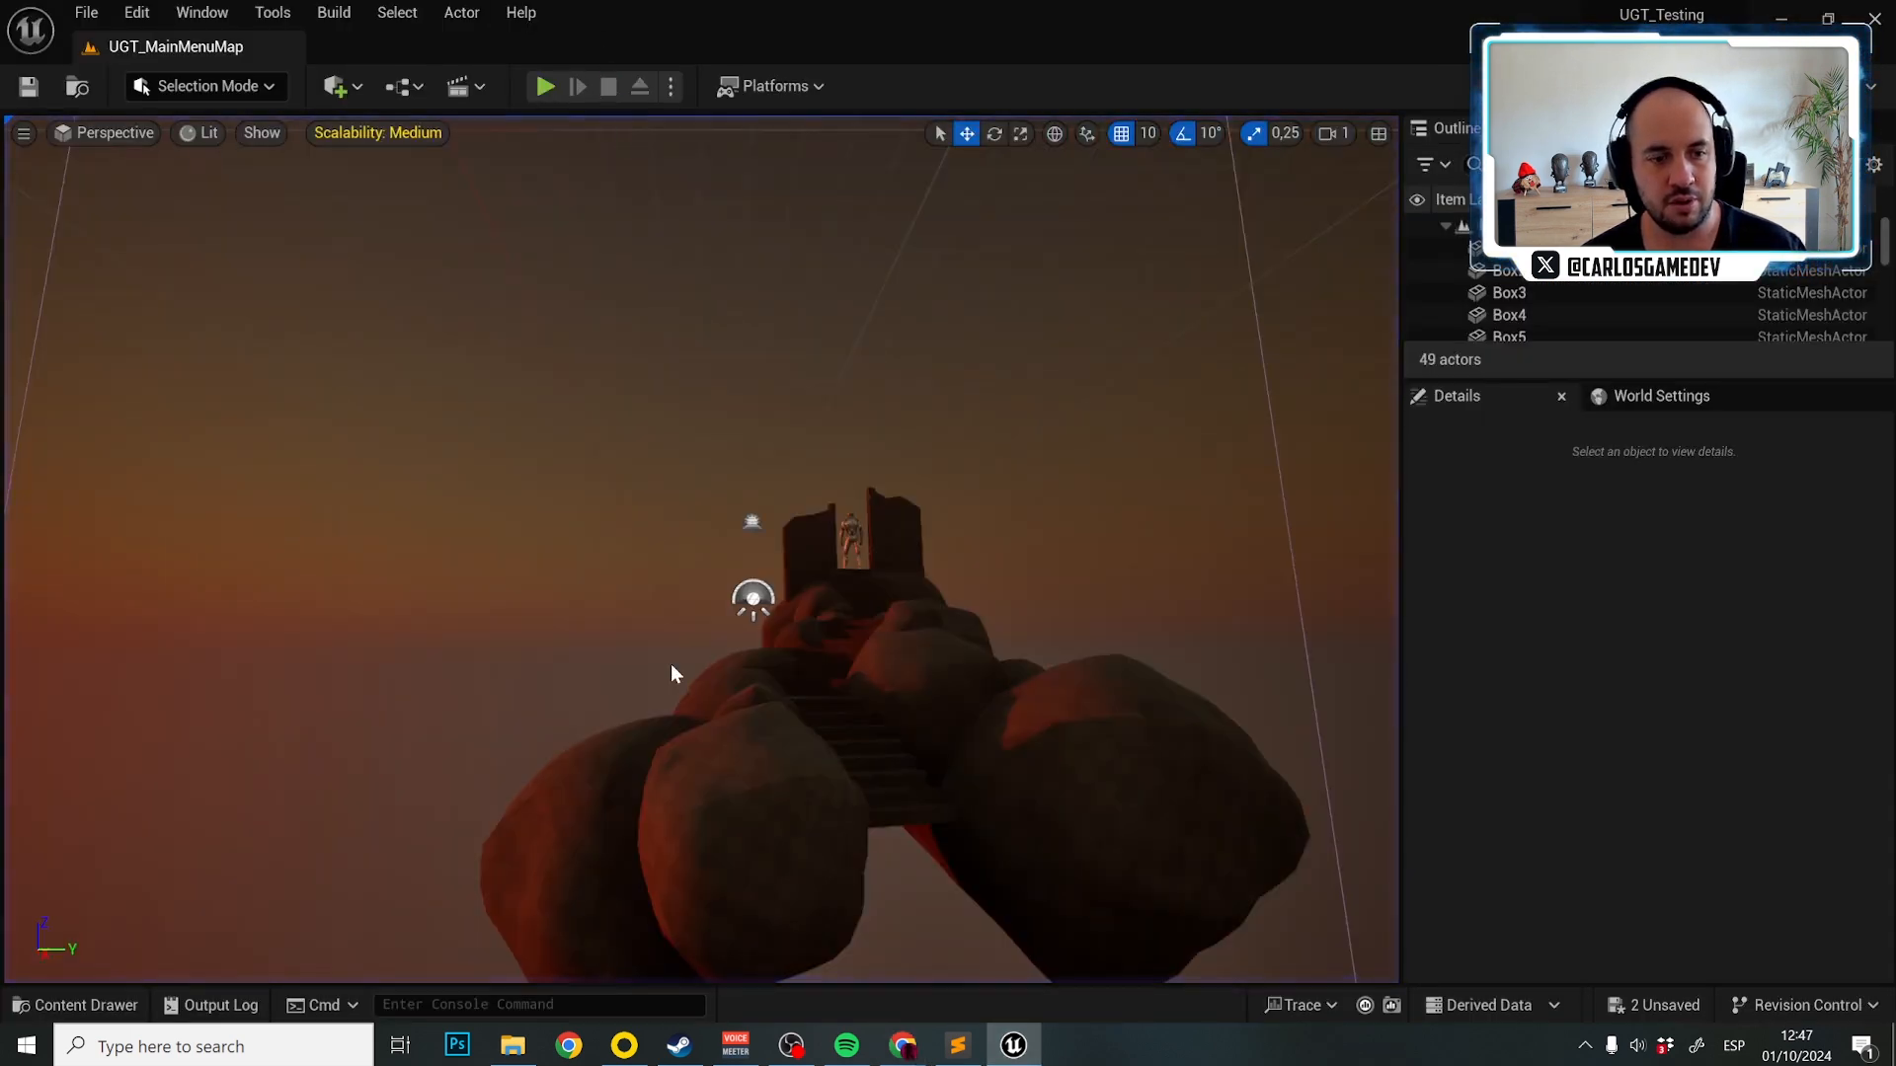
pyautogui.hotkey('ctrl', 'space')
pyautogui.rightClick(1461, 823)
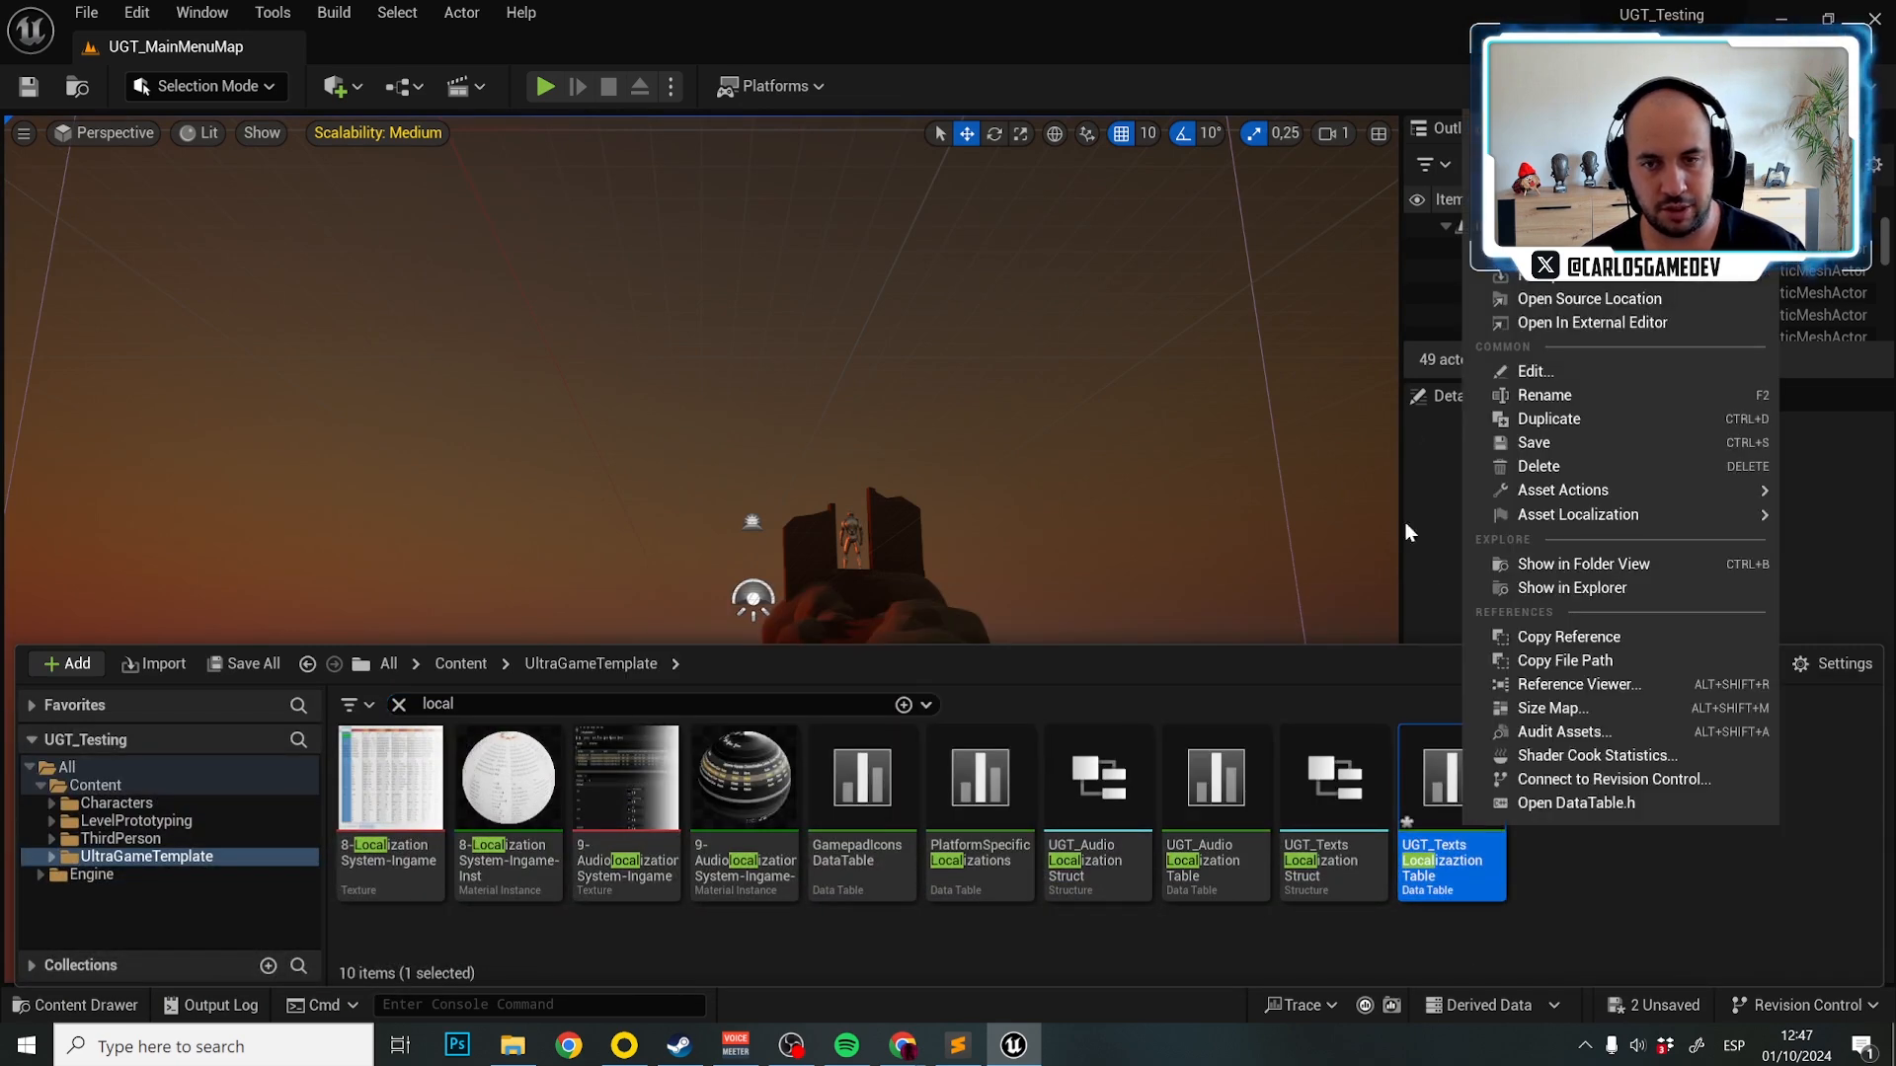
pyautogui.click(1540, 276)
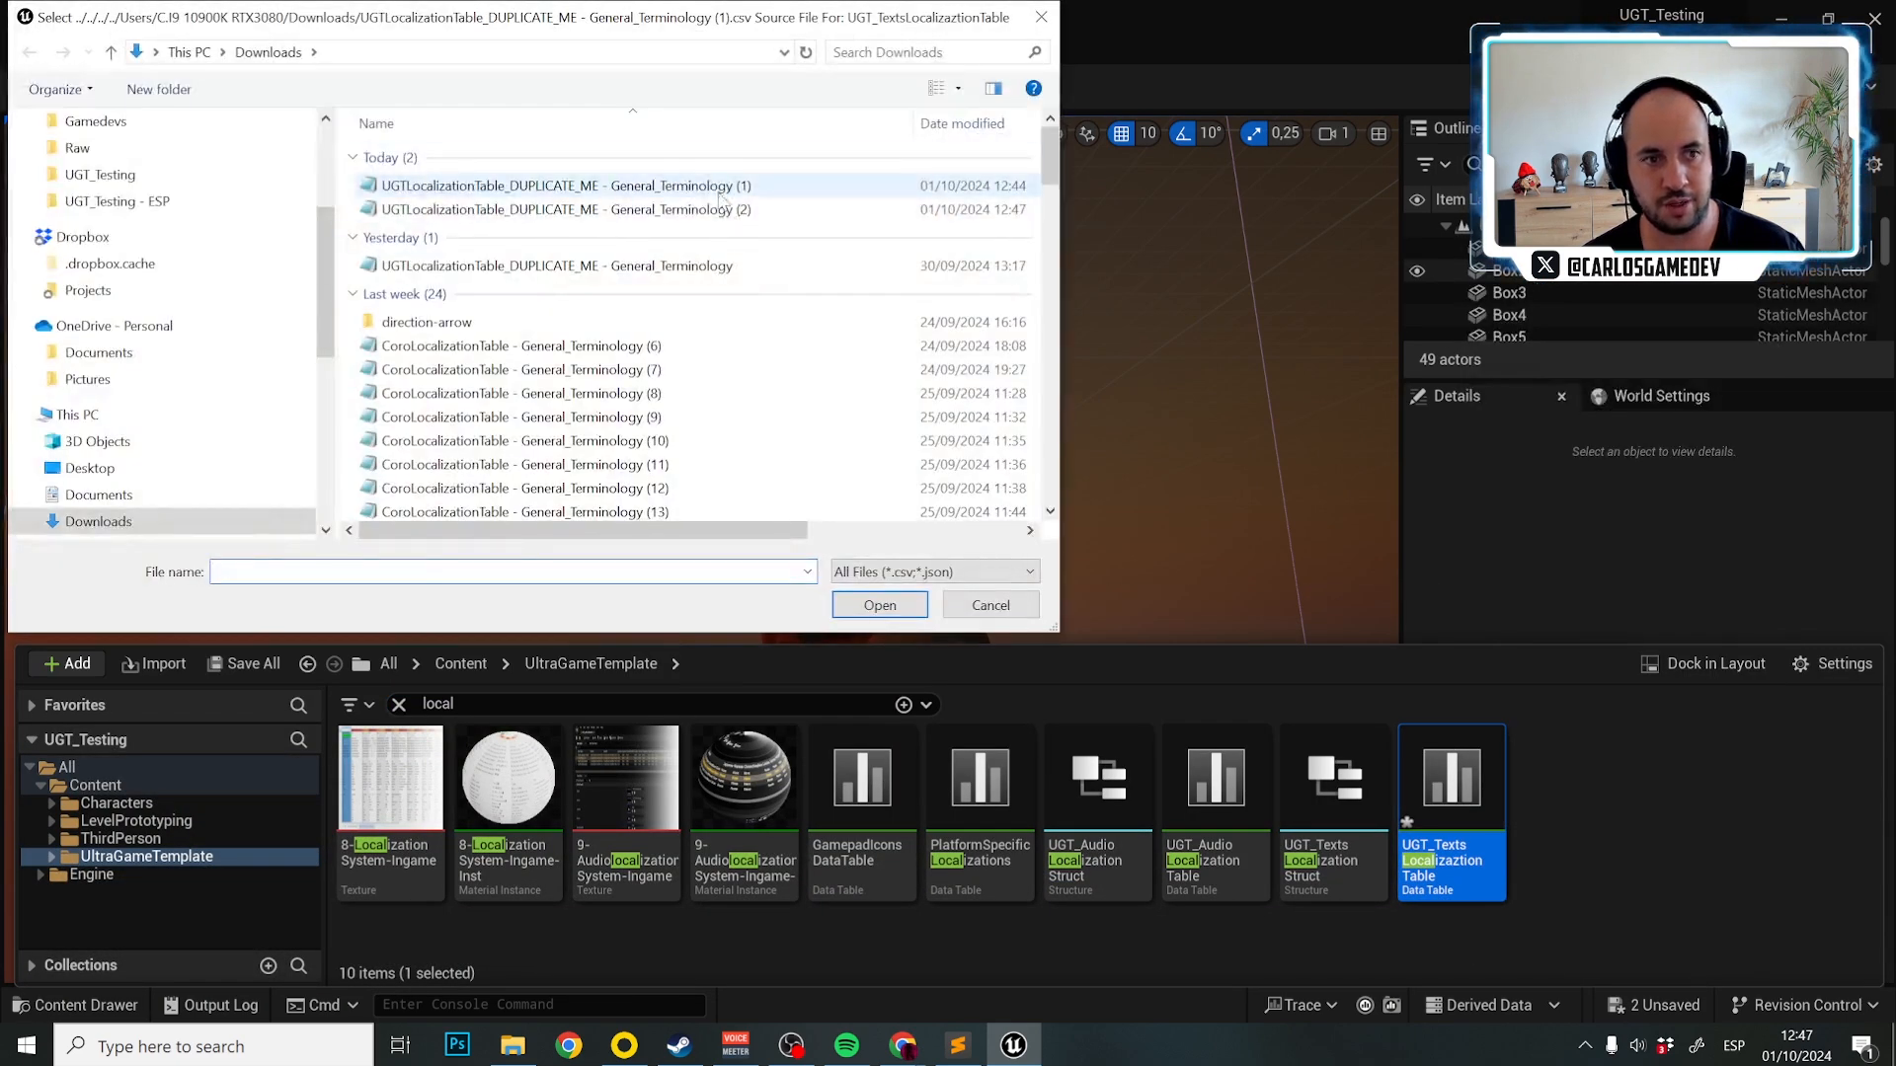
pyautogui.doubleClick(726, 209)
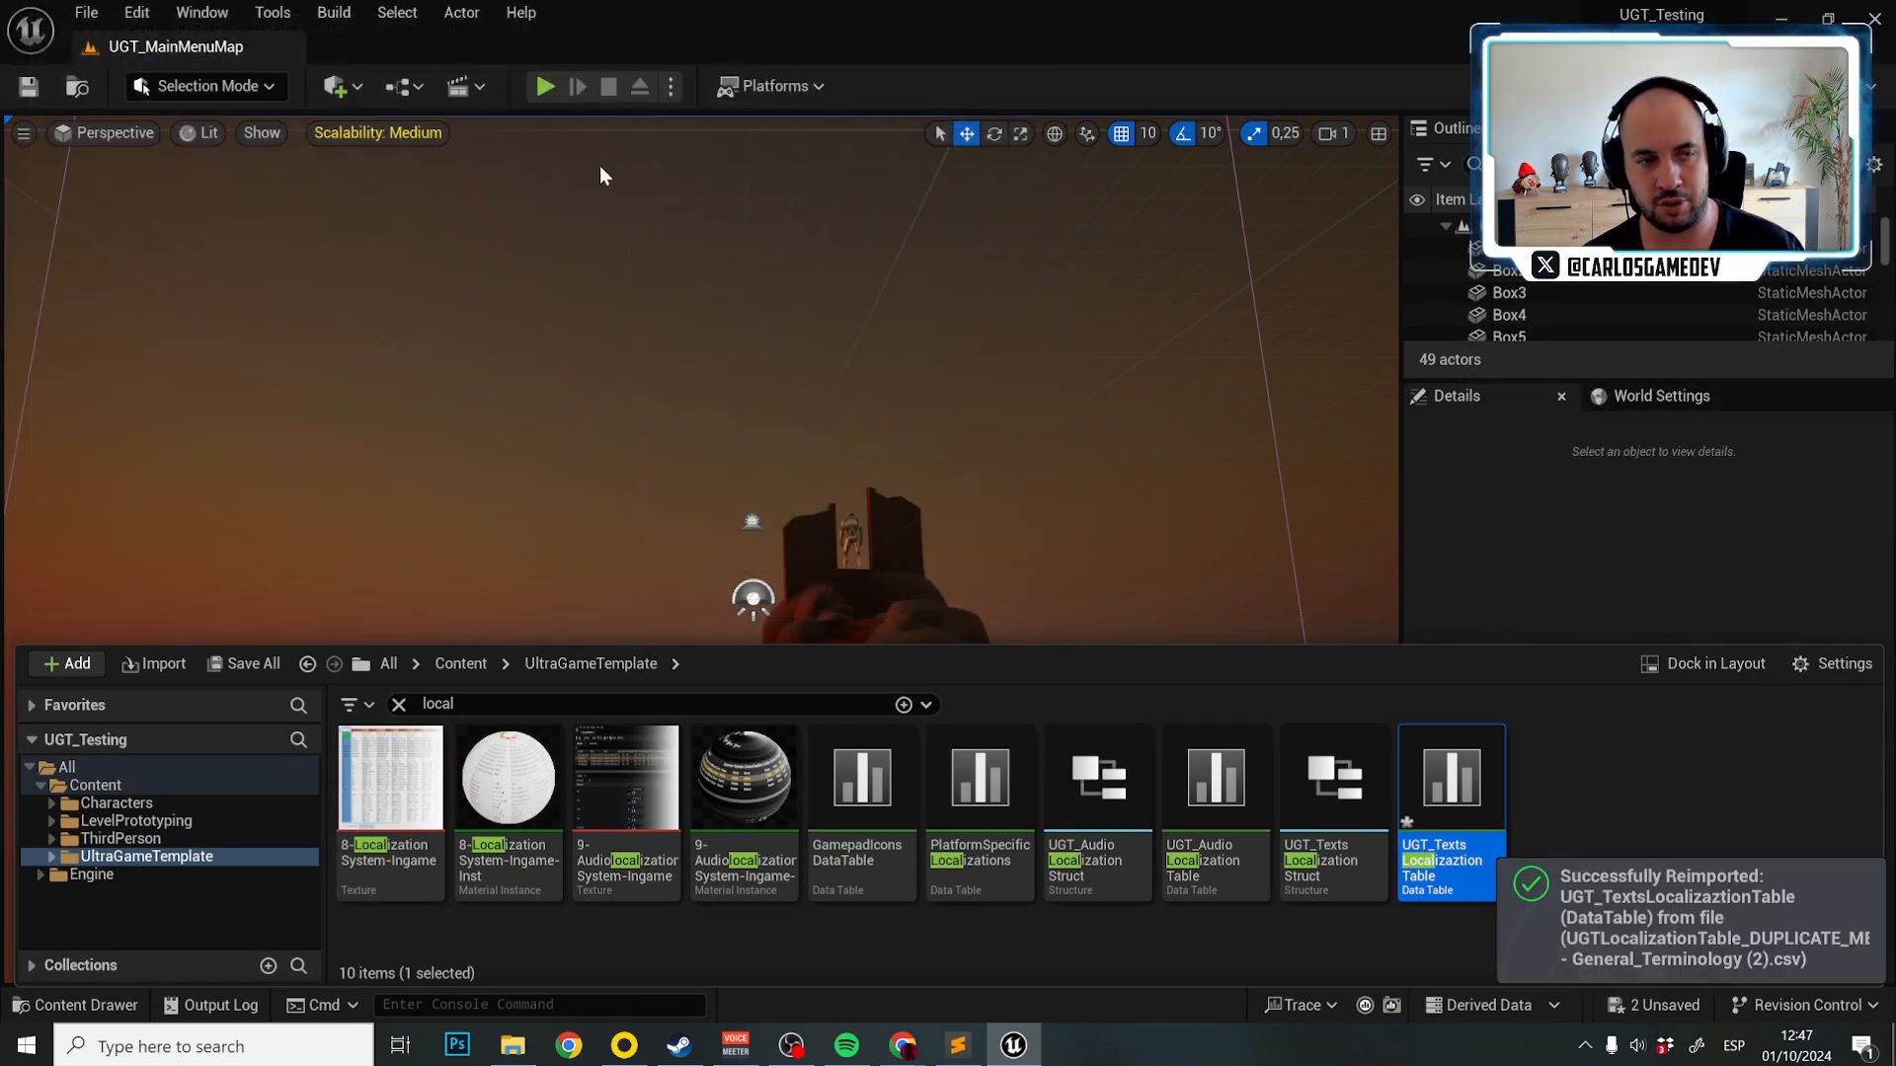
# Play the level, check the English map names in the saved slots, and return to the main menu.
pyautogui.click(555, 85)
pyautogui.click(182, 219)
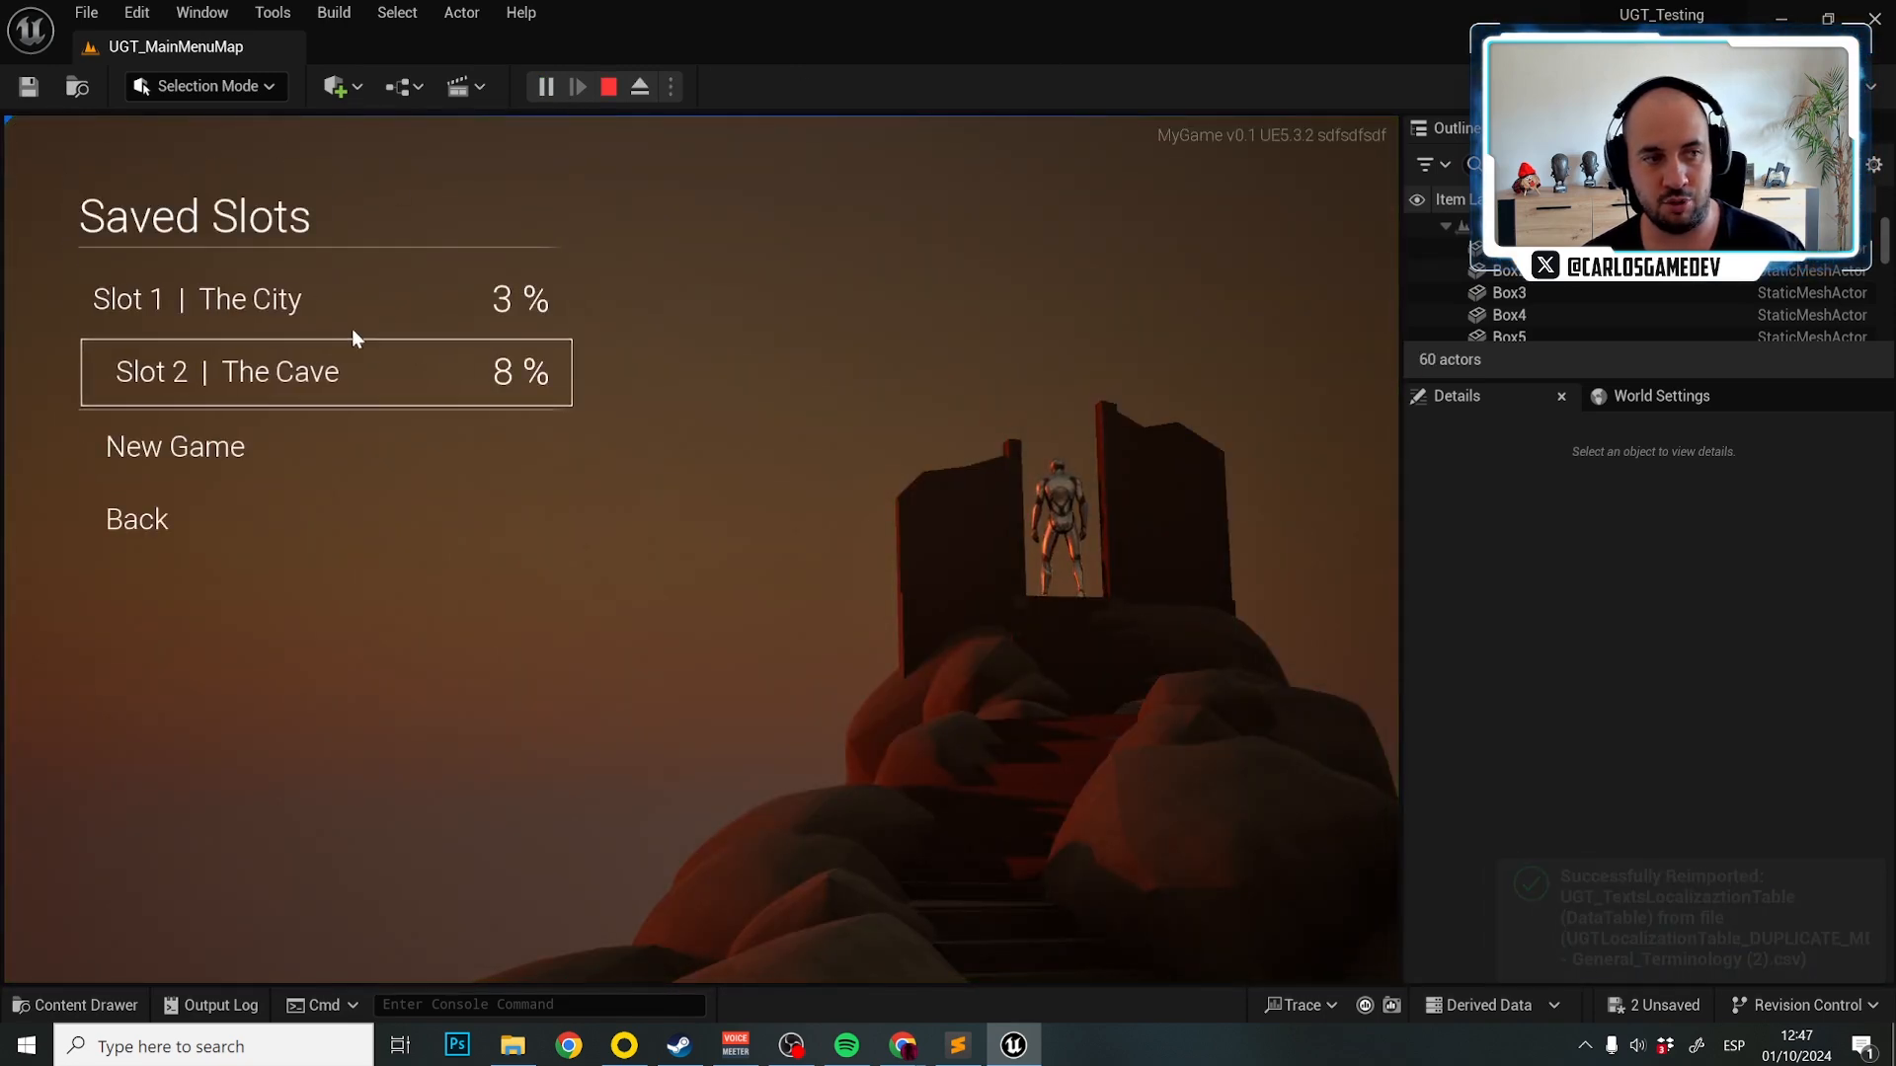
pyautogui.click(178, 547)
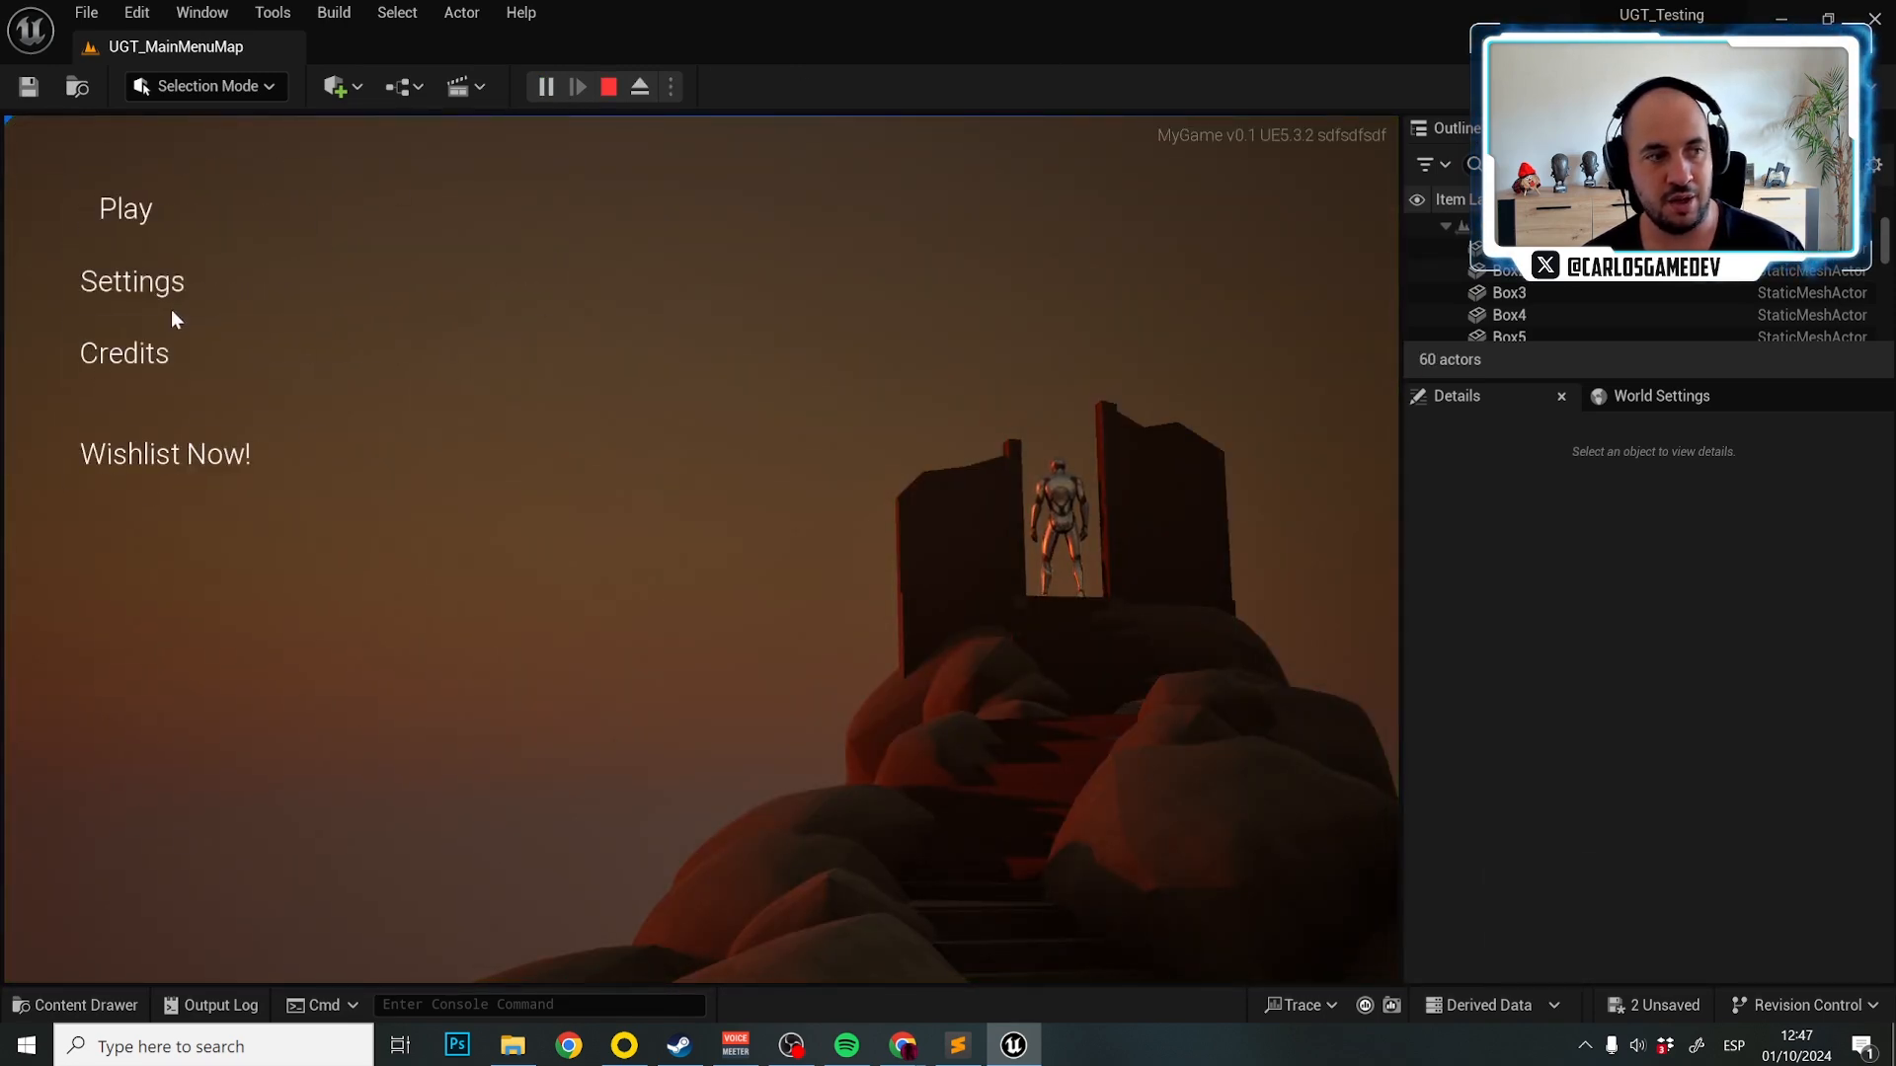
# Set the text language to Español in the running game's settings and return to the main menu.
pyautogui.click(169, 310)
pyautogui.click(203, 240)
pyautogui.click(565, 285)
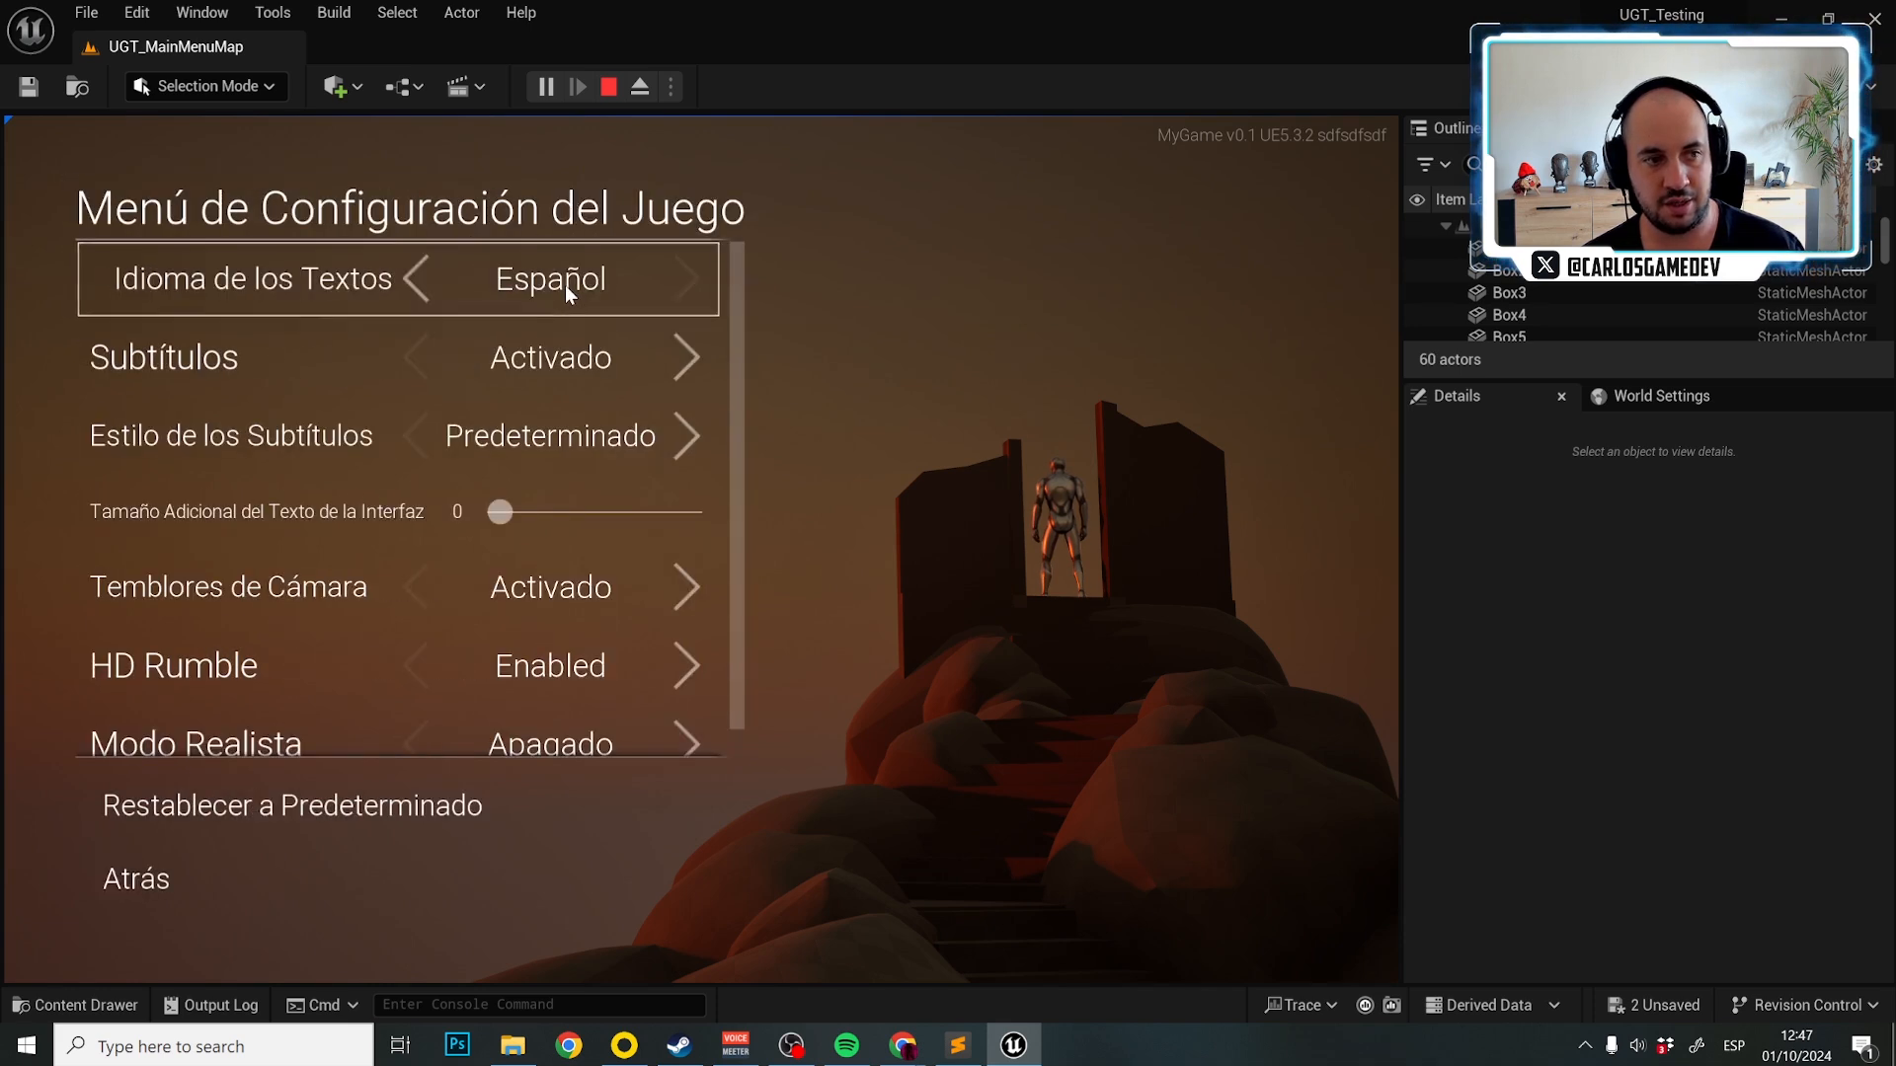
pyautogui.click(211, 868)
pyautogui.click(139, 205)
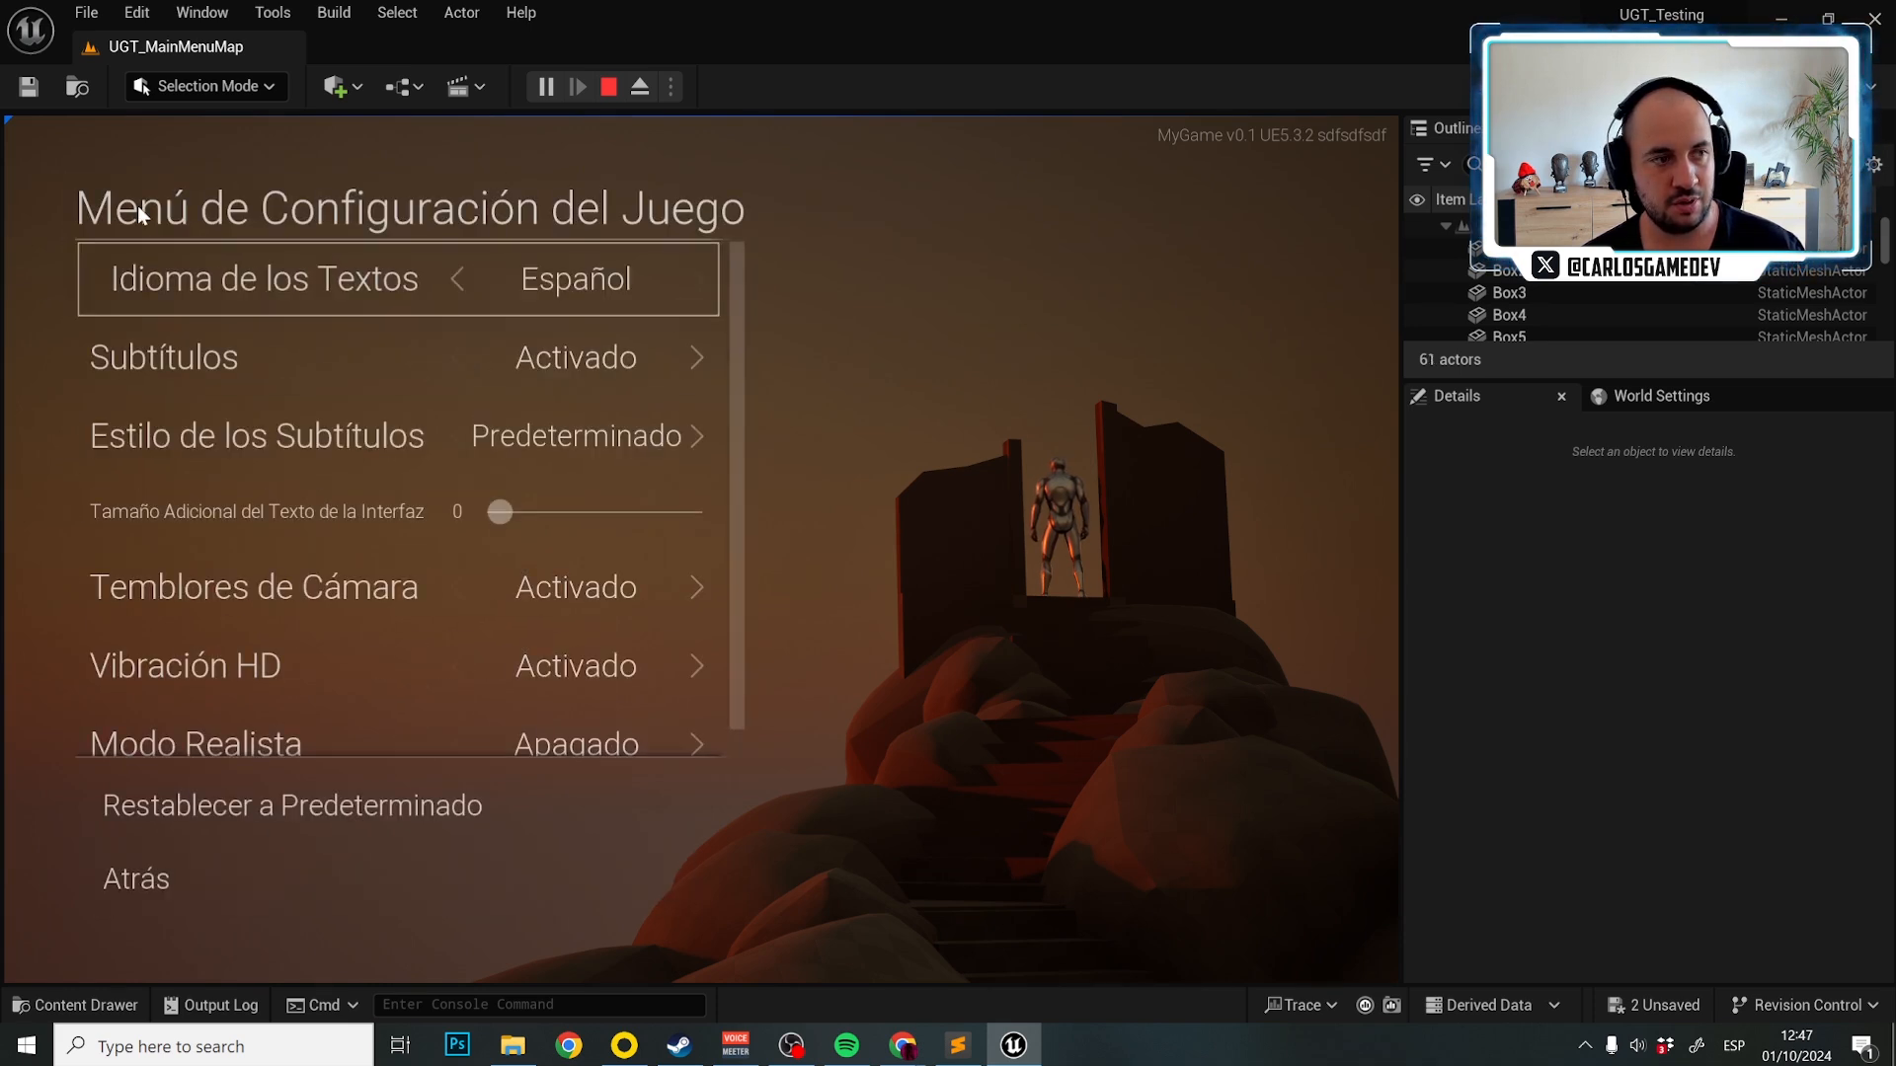
pyautogui.press('Escape')
pyautogui.press('Escape')
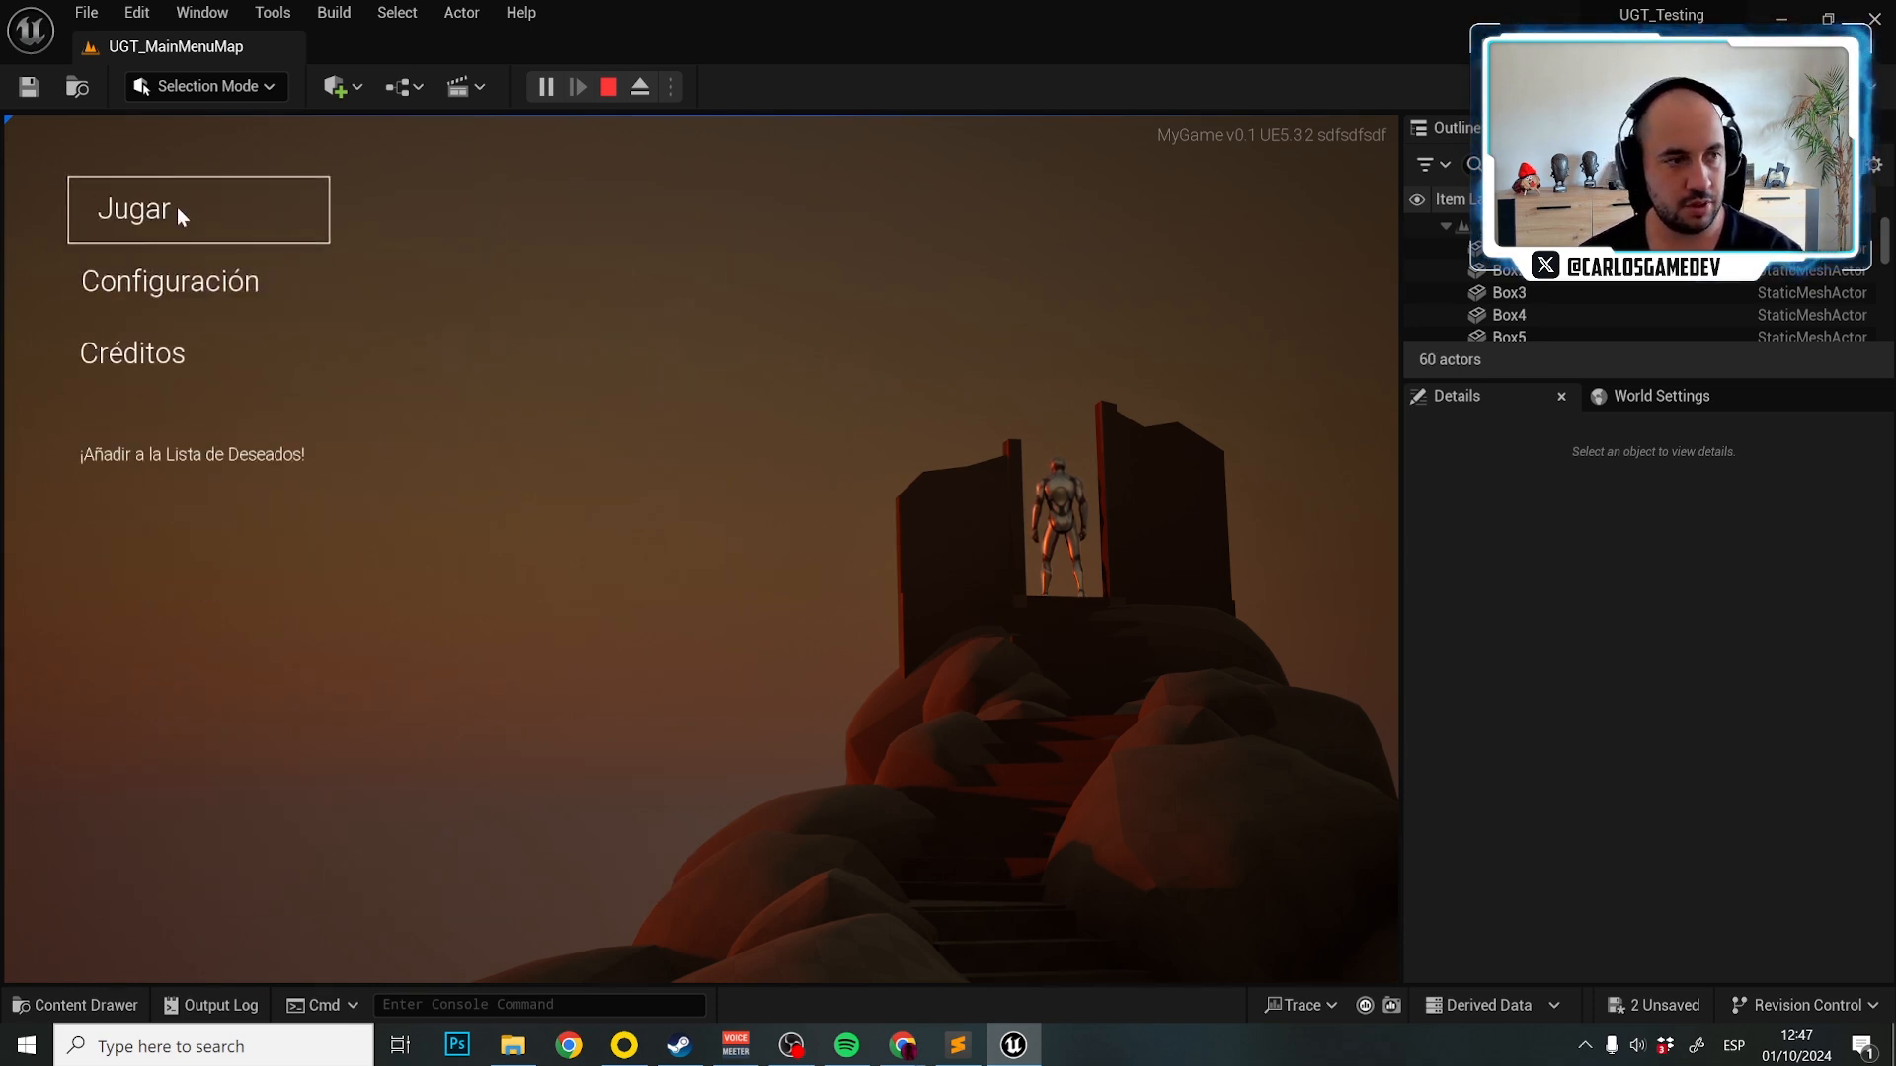
# Check the Spanish map names in the saved slots and slot 2's chapter list, and end the play session.
pyautogui.click(176, 206)
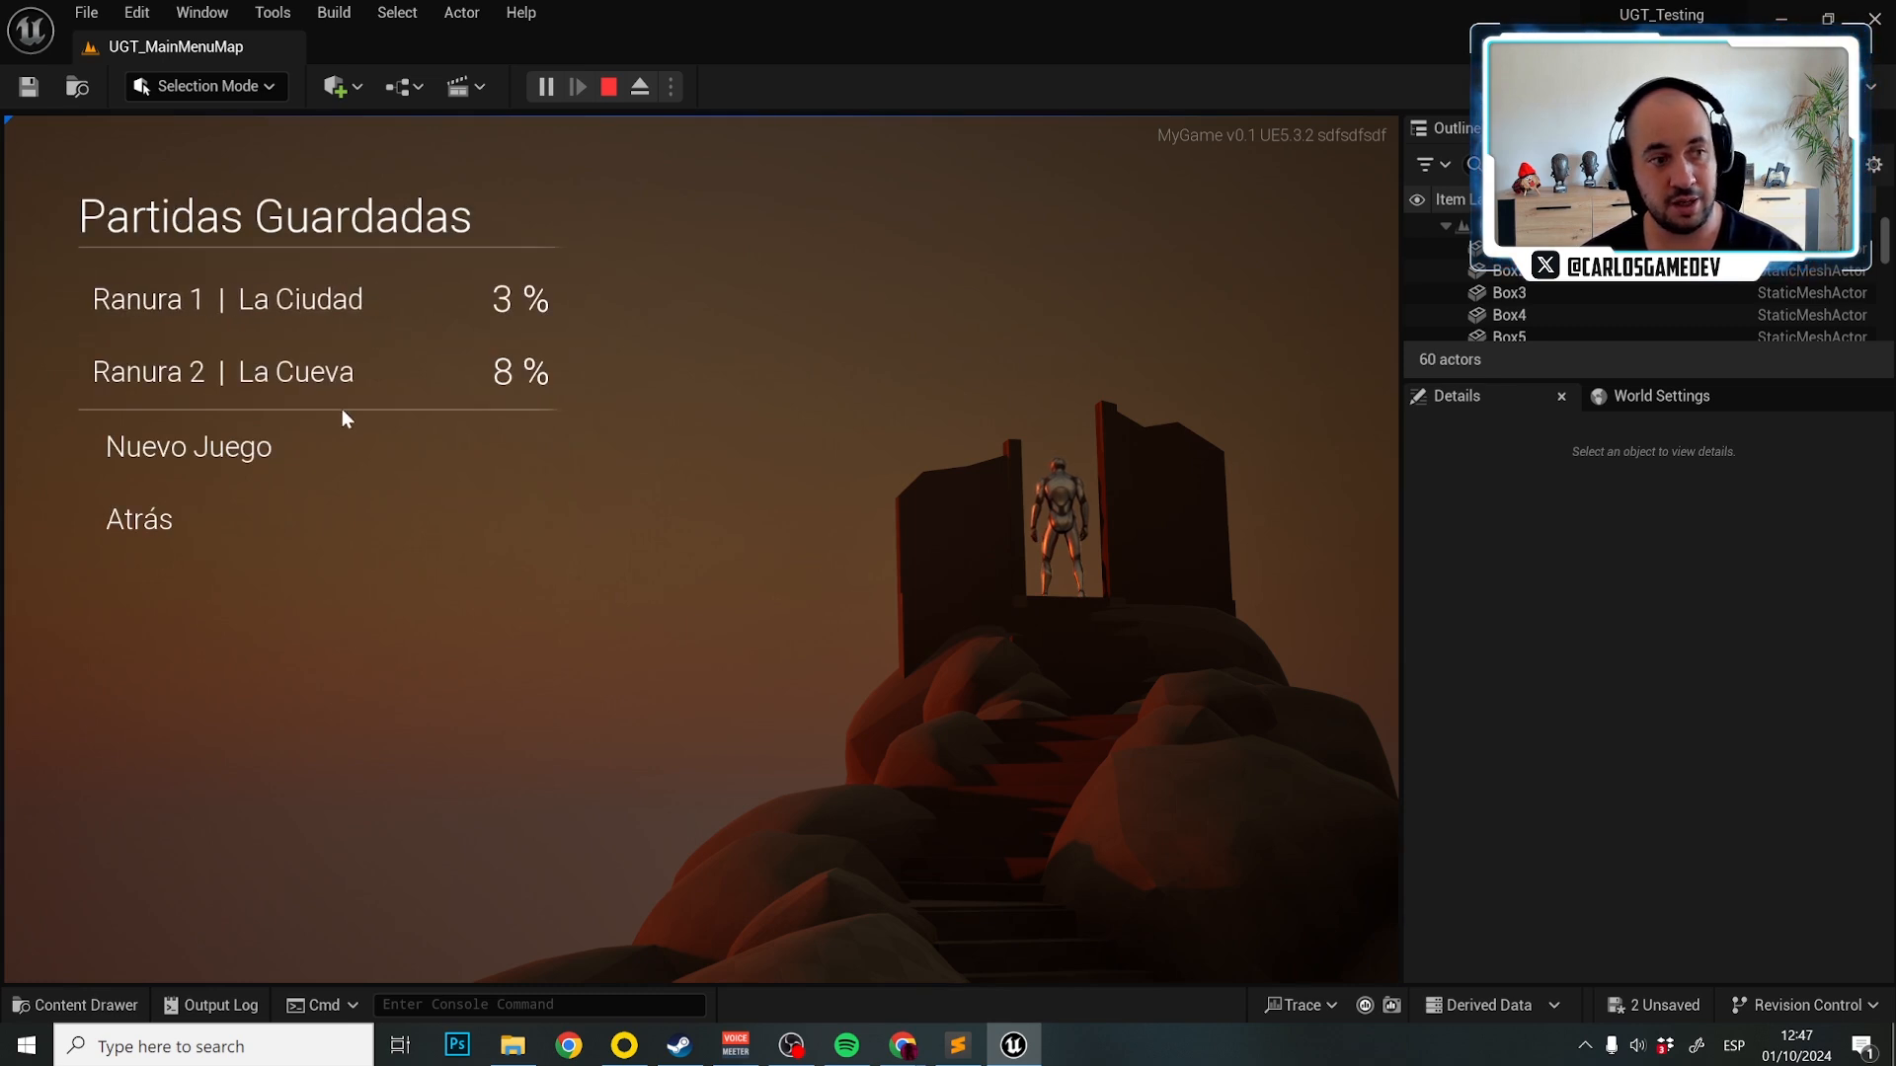
pyautogui.click(352, 378)
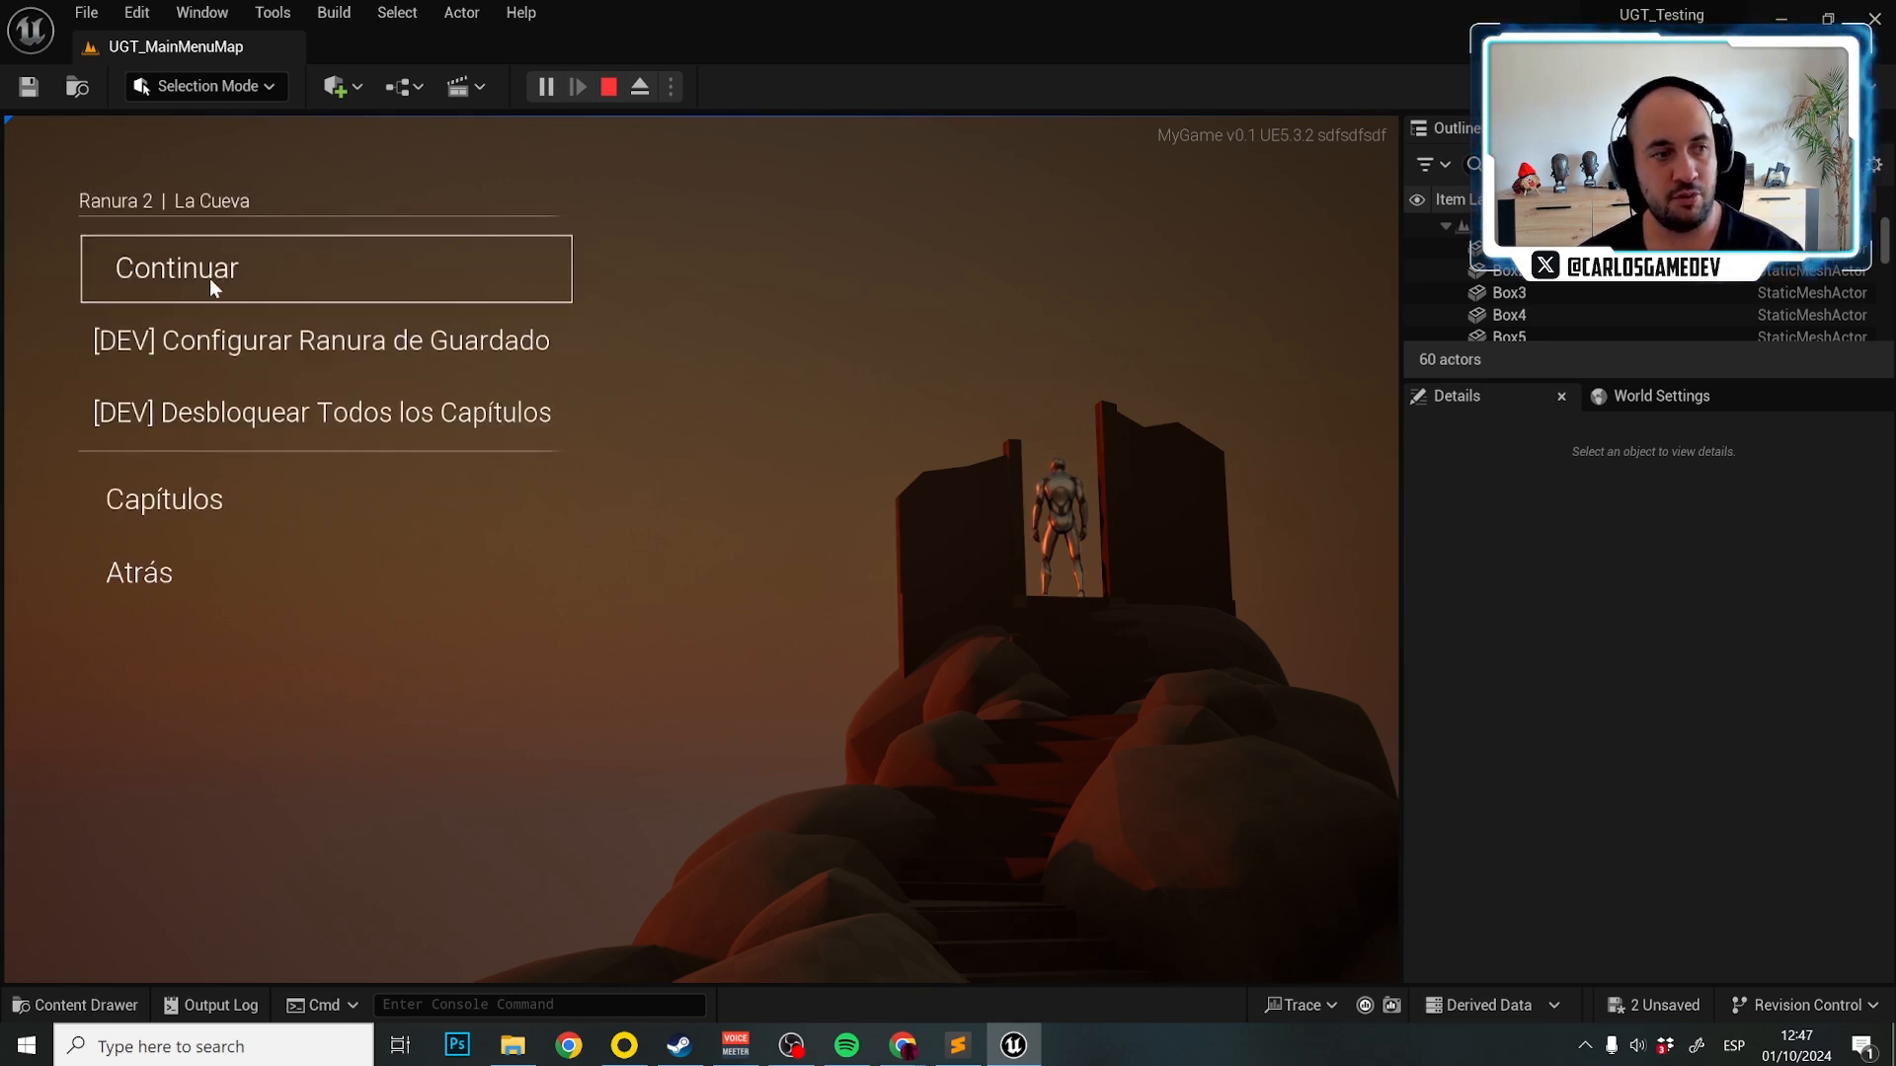
pyautogui.click(162, 502)
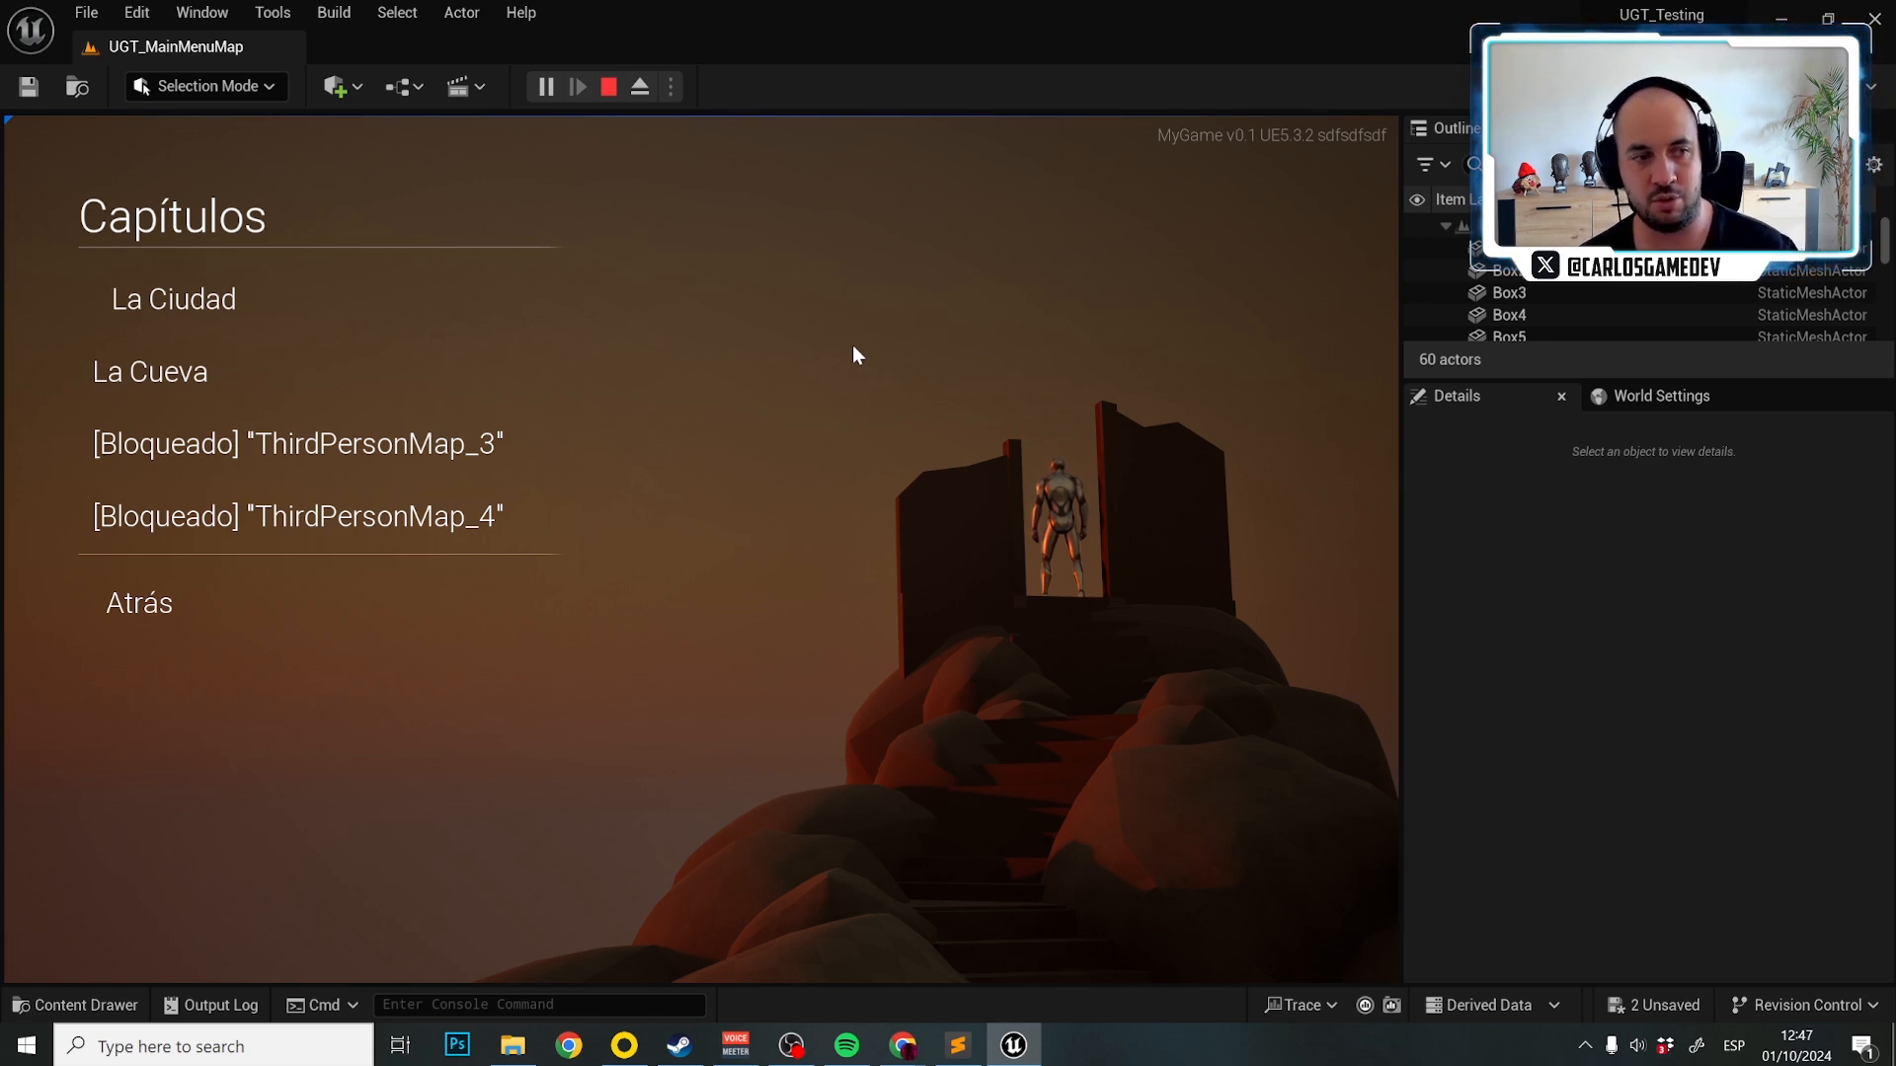
pyautogui.press('Escape')
# Switch to the localization spreadsheet in Chrome and copy the ThirdPersonMap_2 key into A333, changing it to ThirdPersonMap_3.
pyautogui.moveTo(897, 1054)
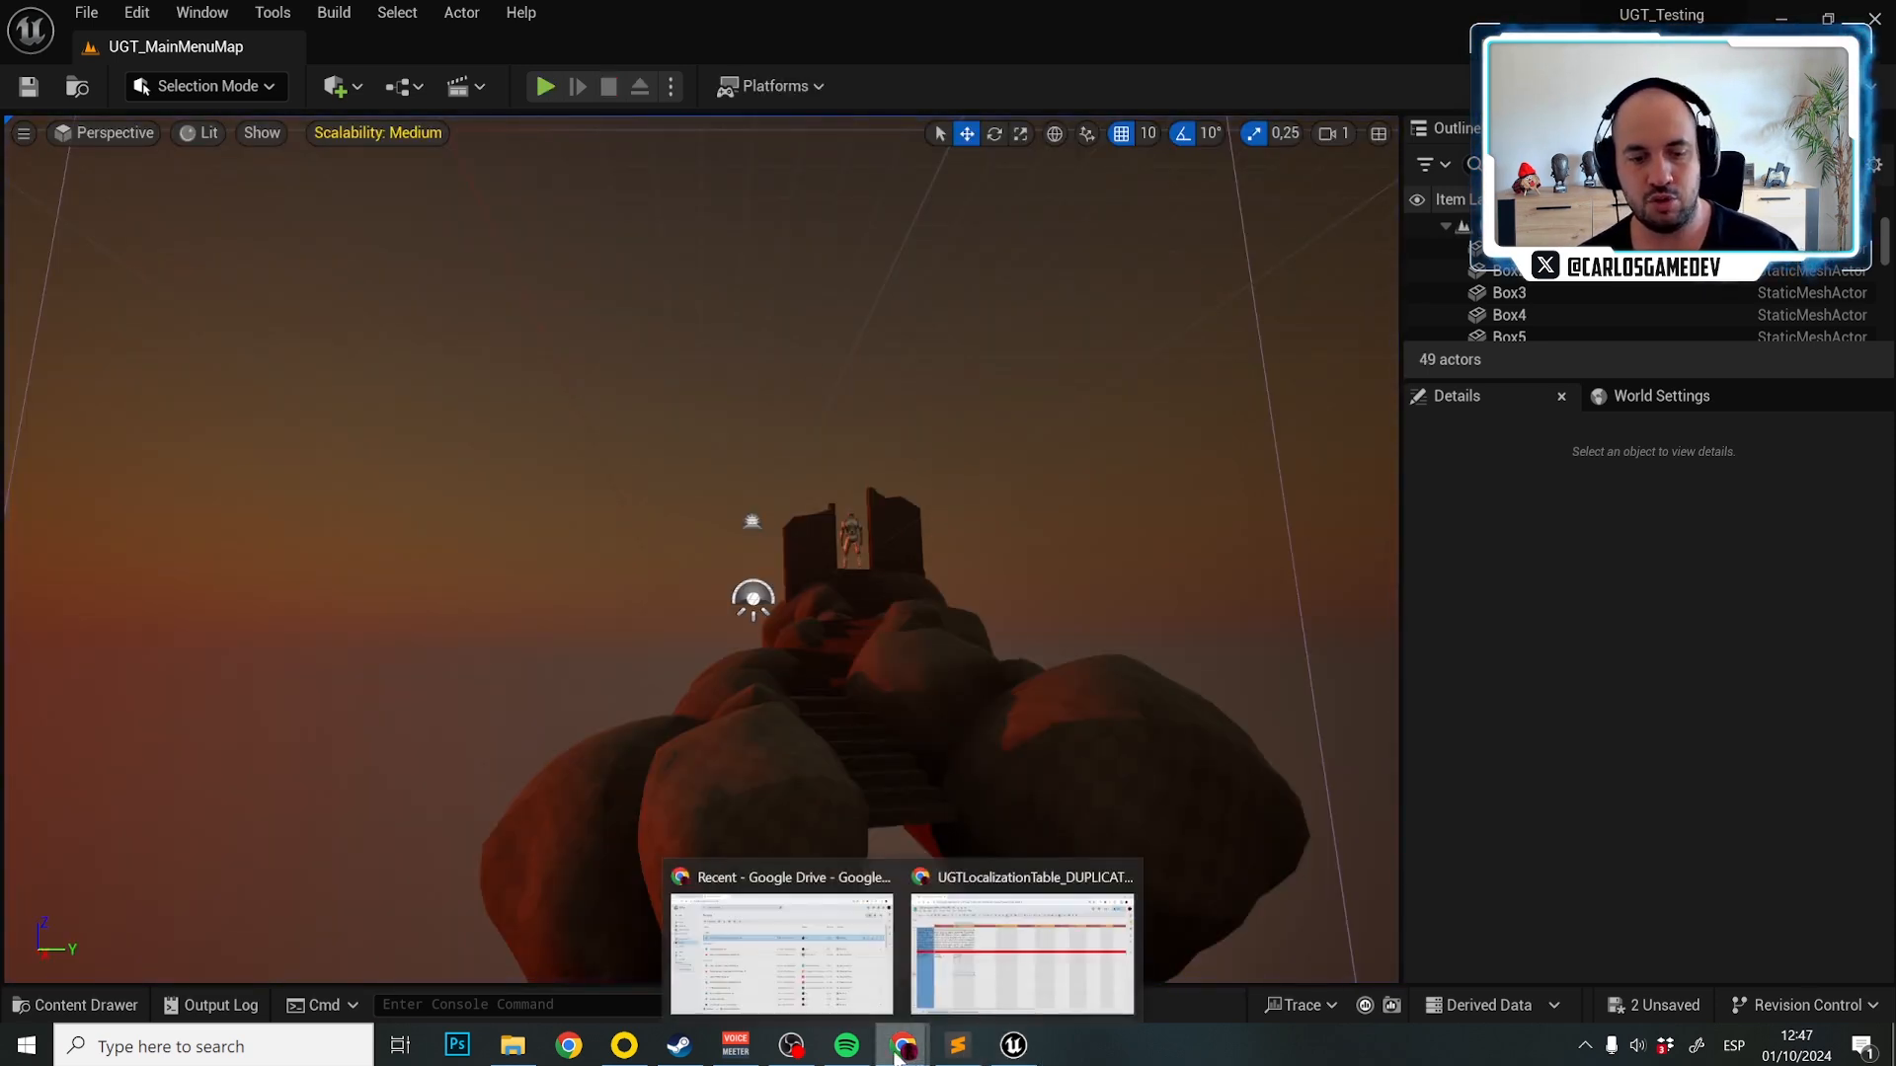
pyautogui.click(1024, 952)
pyautogui.click(121, 534)
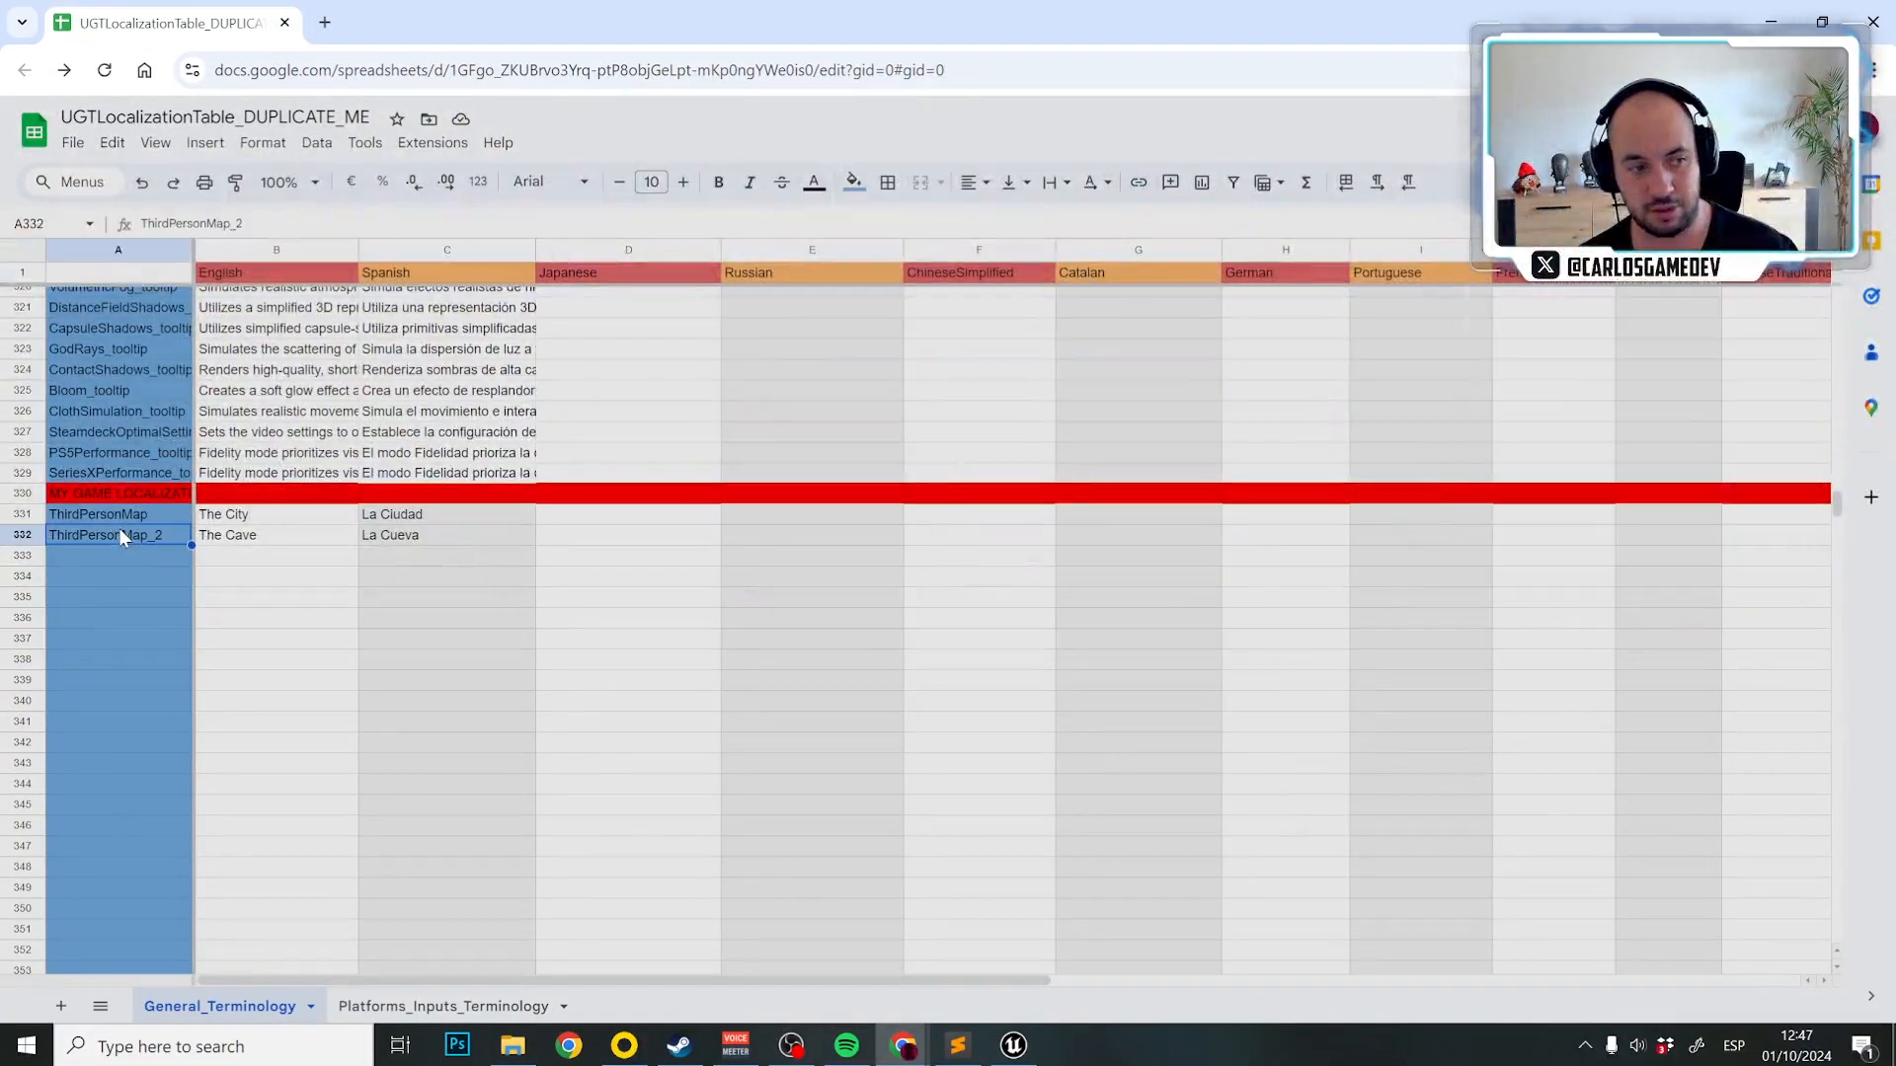
pyautogui.hotkey('ctrl', 'c')
pyautogui.click(109, 555)
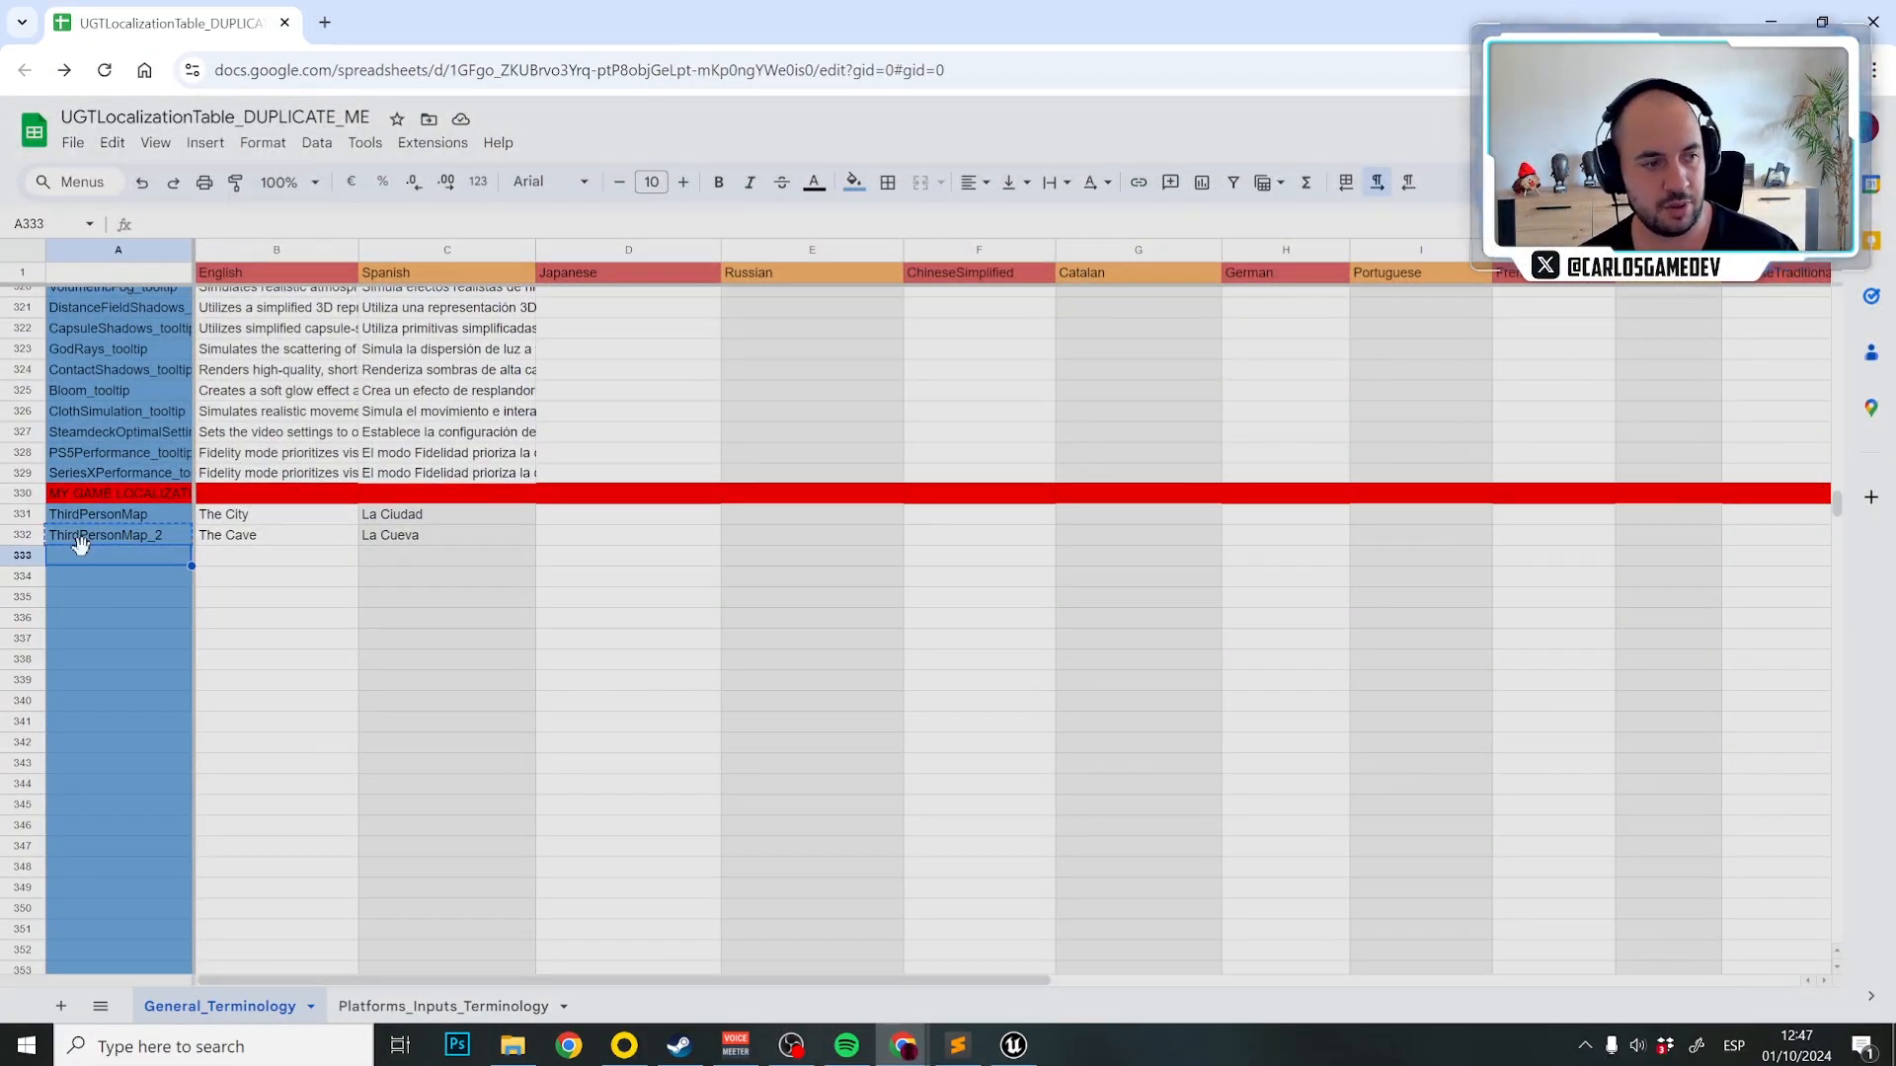
pyautogui.hotkey('ctrl', 'v')
pyautogui.doubleClick(152, 555)
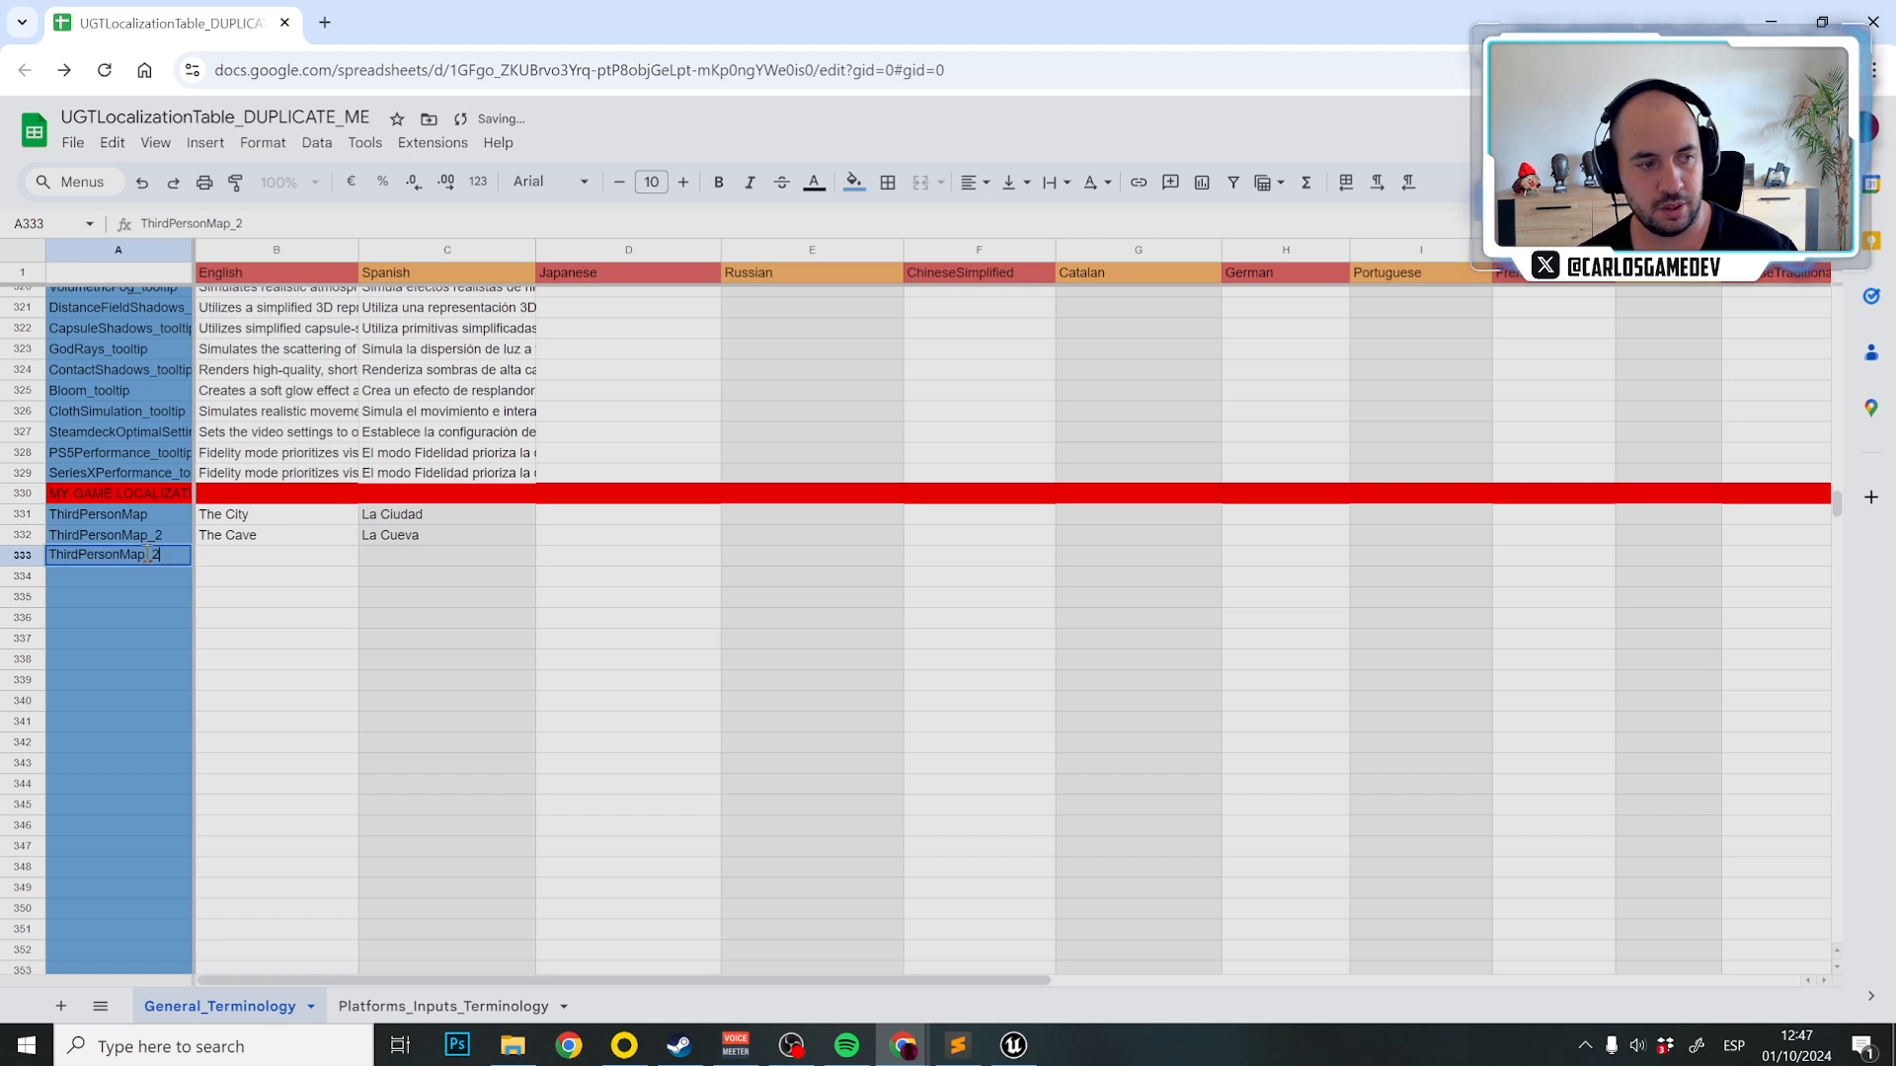
pyautogui.write('3')
# Paste the copied map key into A334 and change it to ThirdPersonMap_4.
pyautogui.click(141, 572)
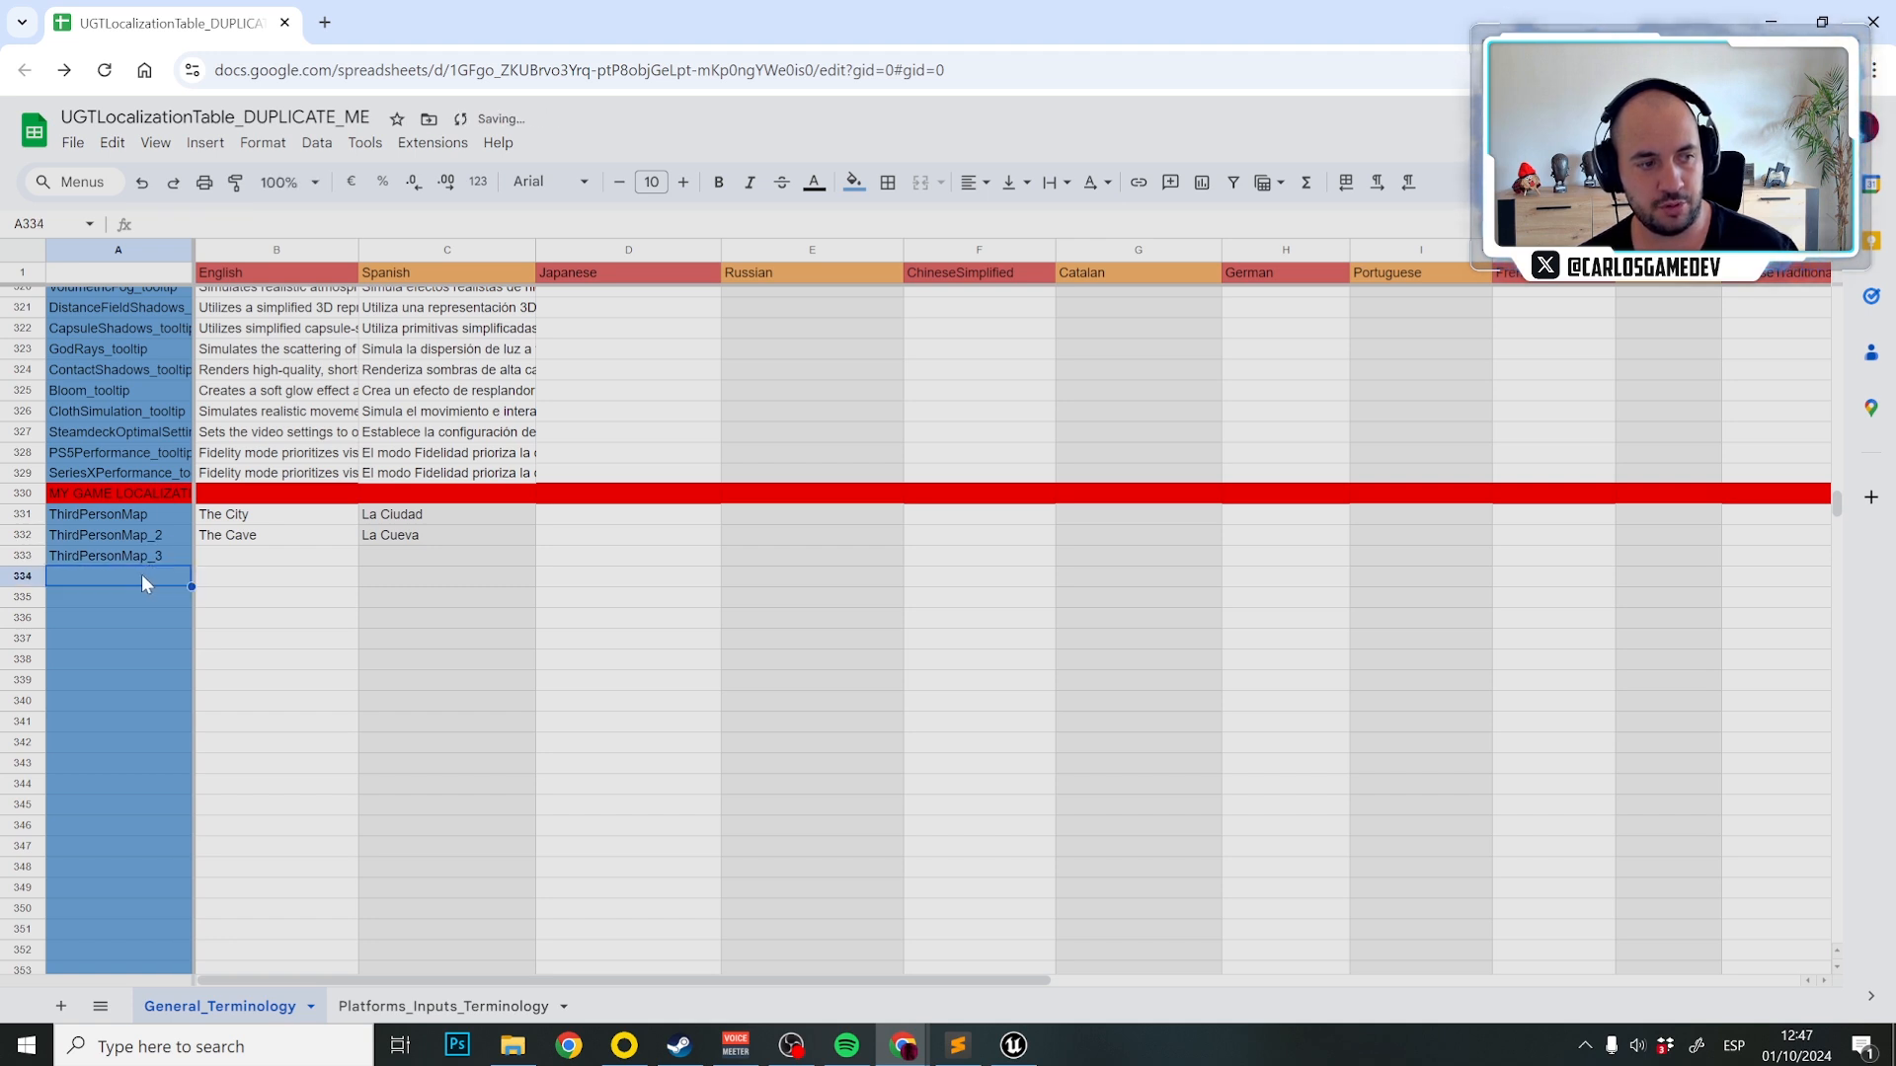
pyautogui.hotkey('ctrl', 'v')
pyautogui.doubleClick(161, 575)
pyautogui.press('BackSpace')
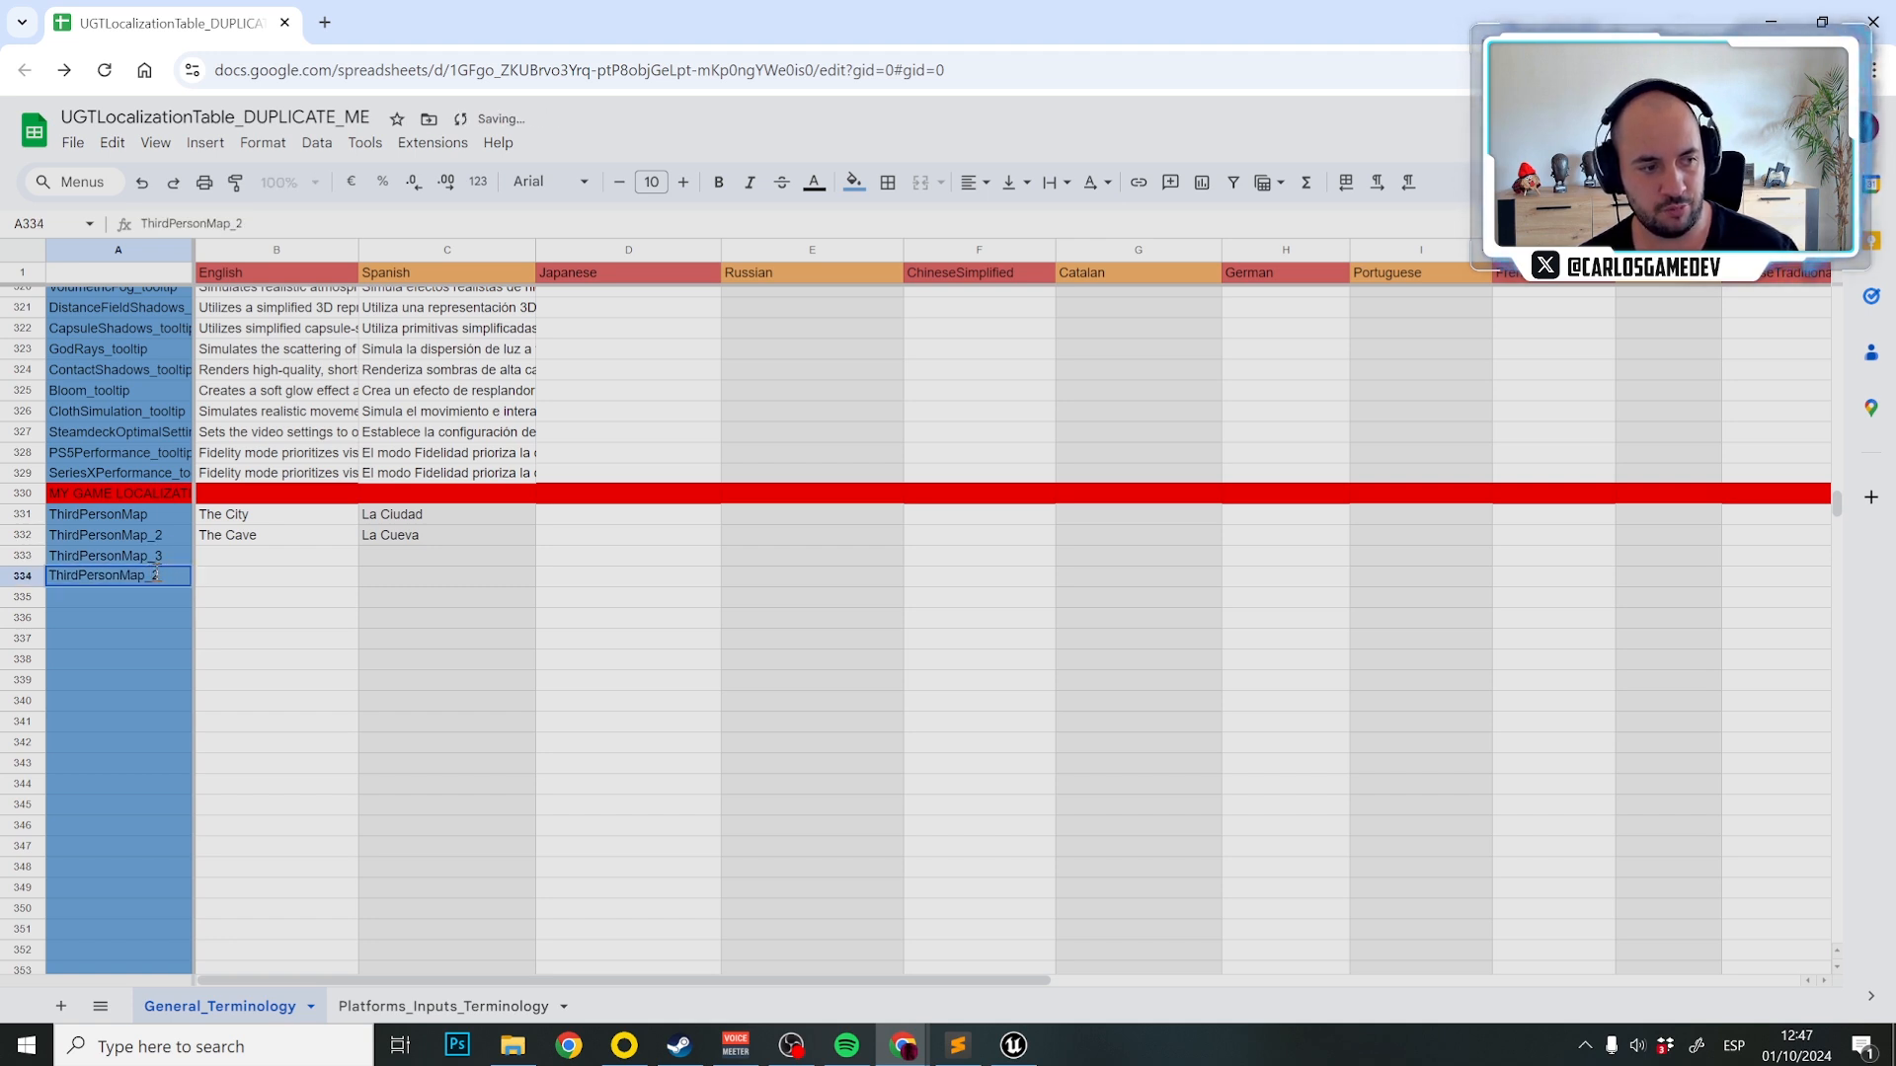
pyautogui.write('4')
# Enter "Tunels" as both the English and the Spanish text for ThirdPersonMap_3.
pyautogui.click(281, 556)
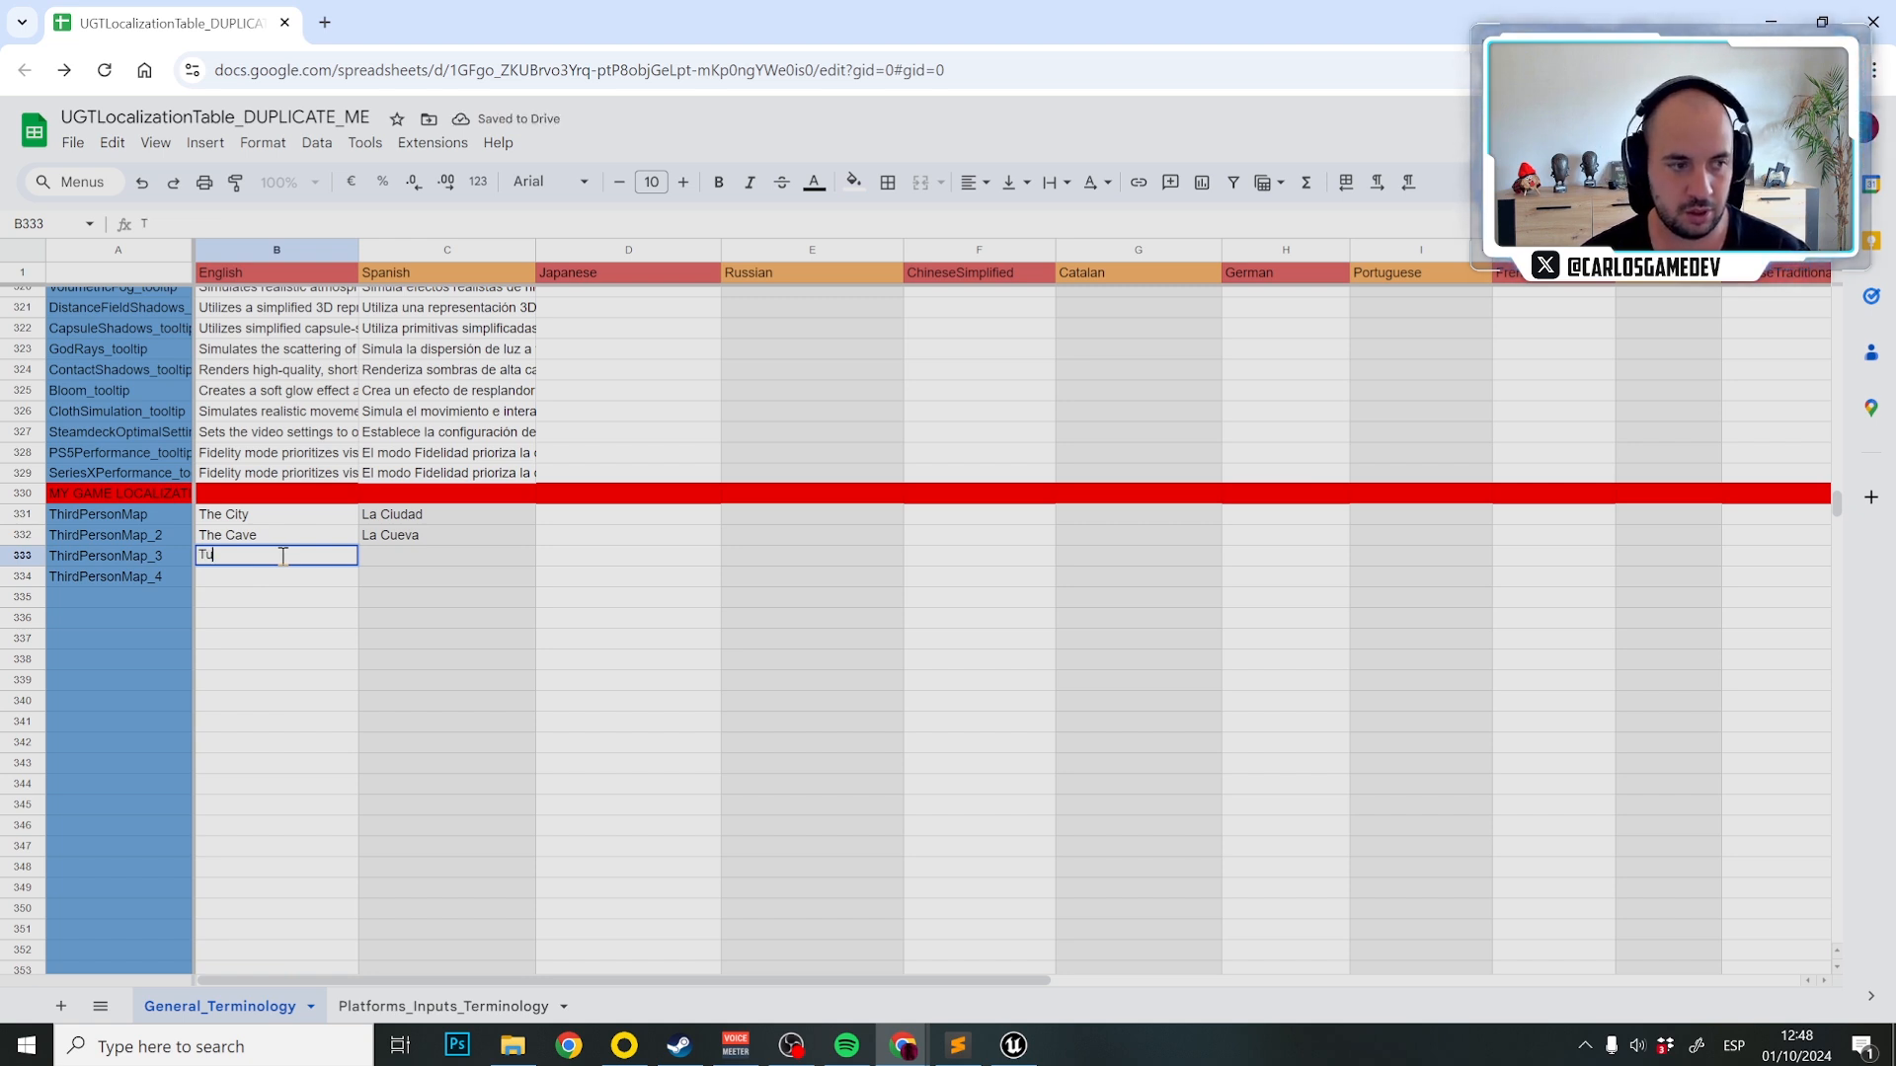
pyautogui.click(397, 557)
pyautogui.write('Tu')
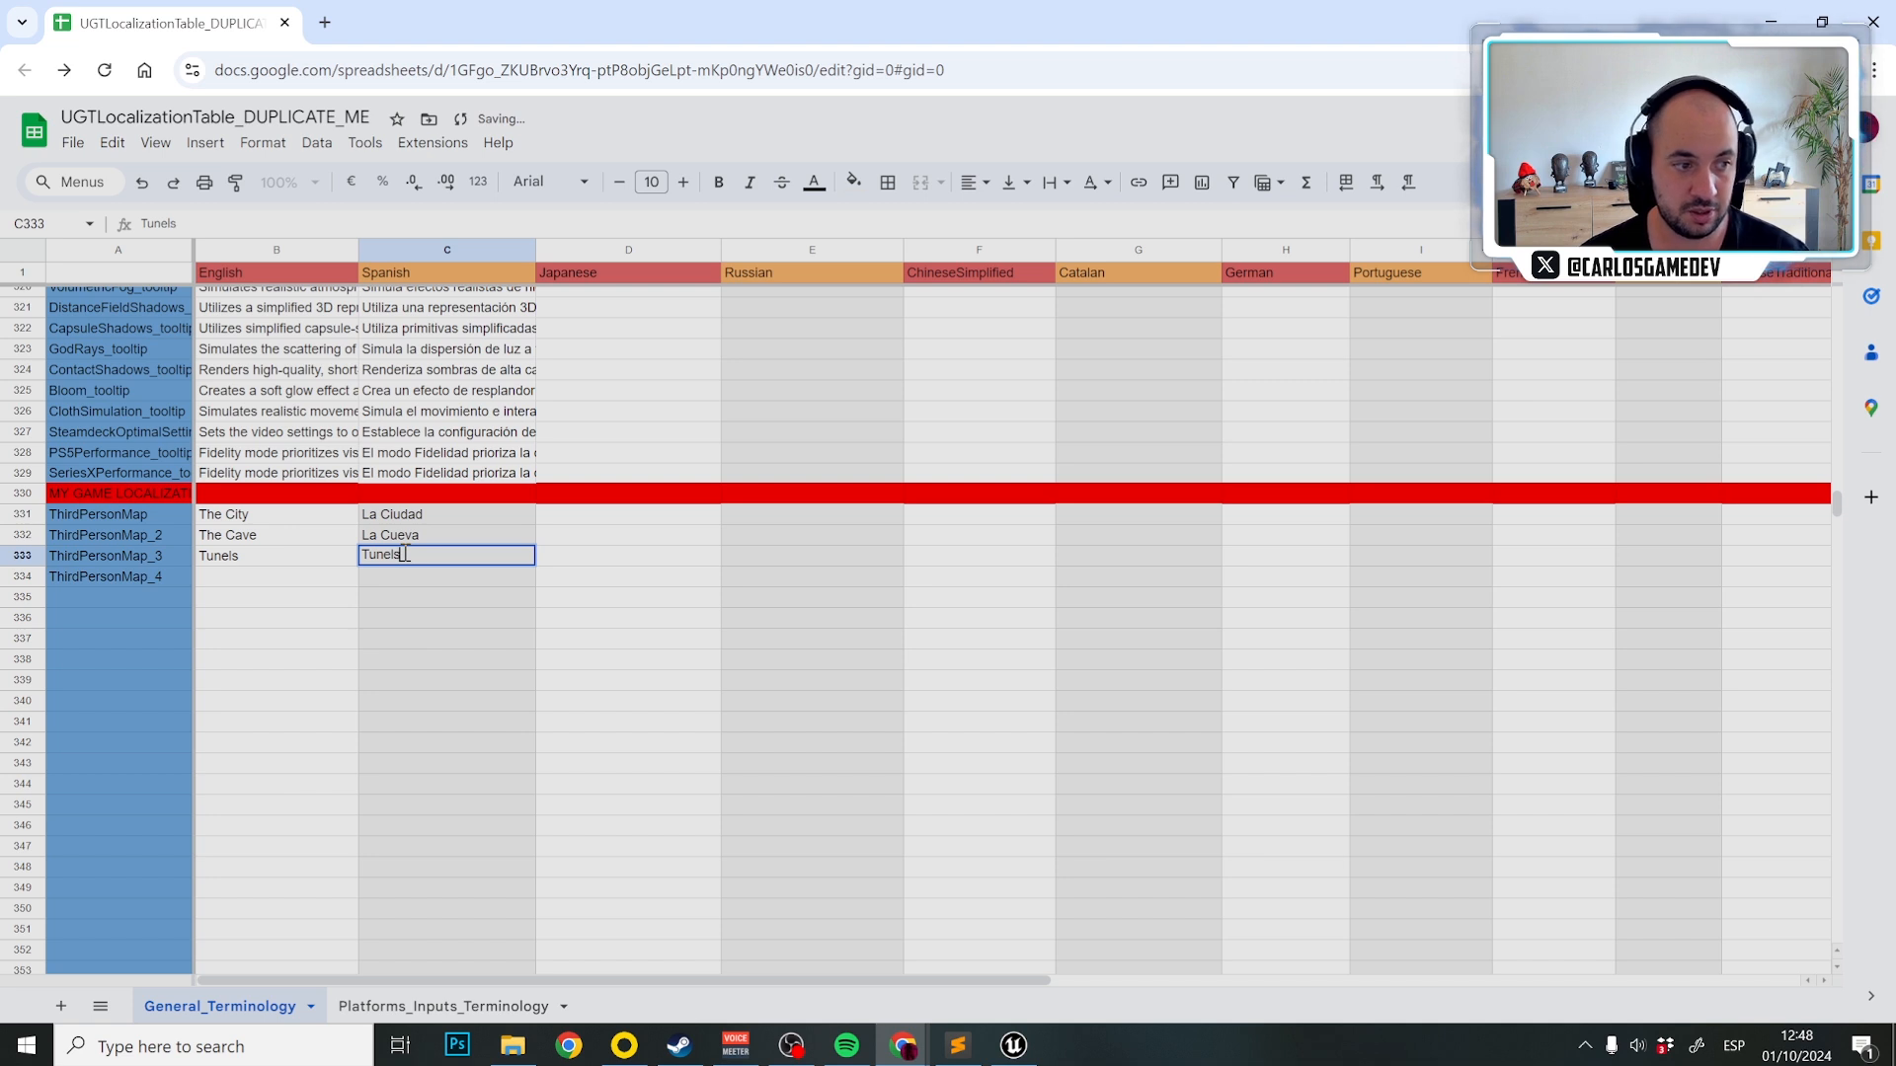
pyautogui.write('nels')
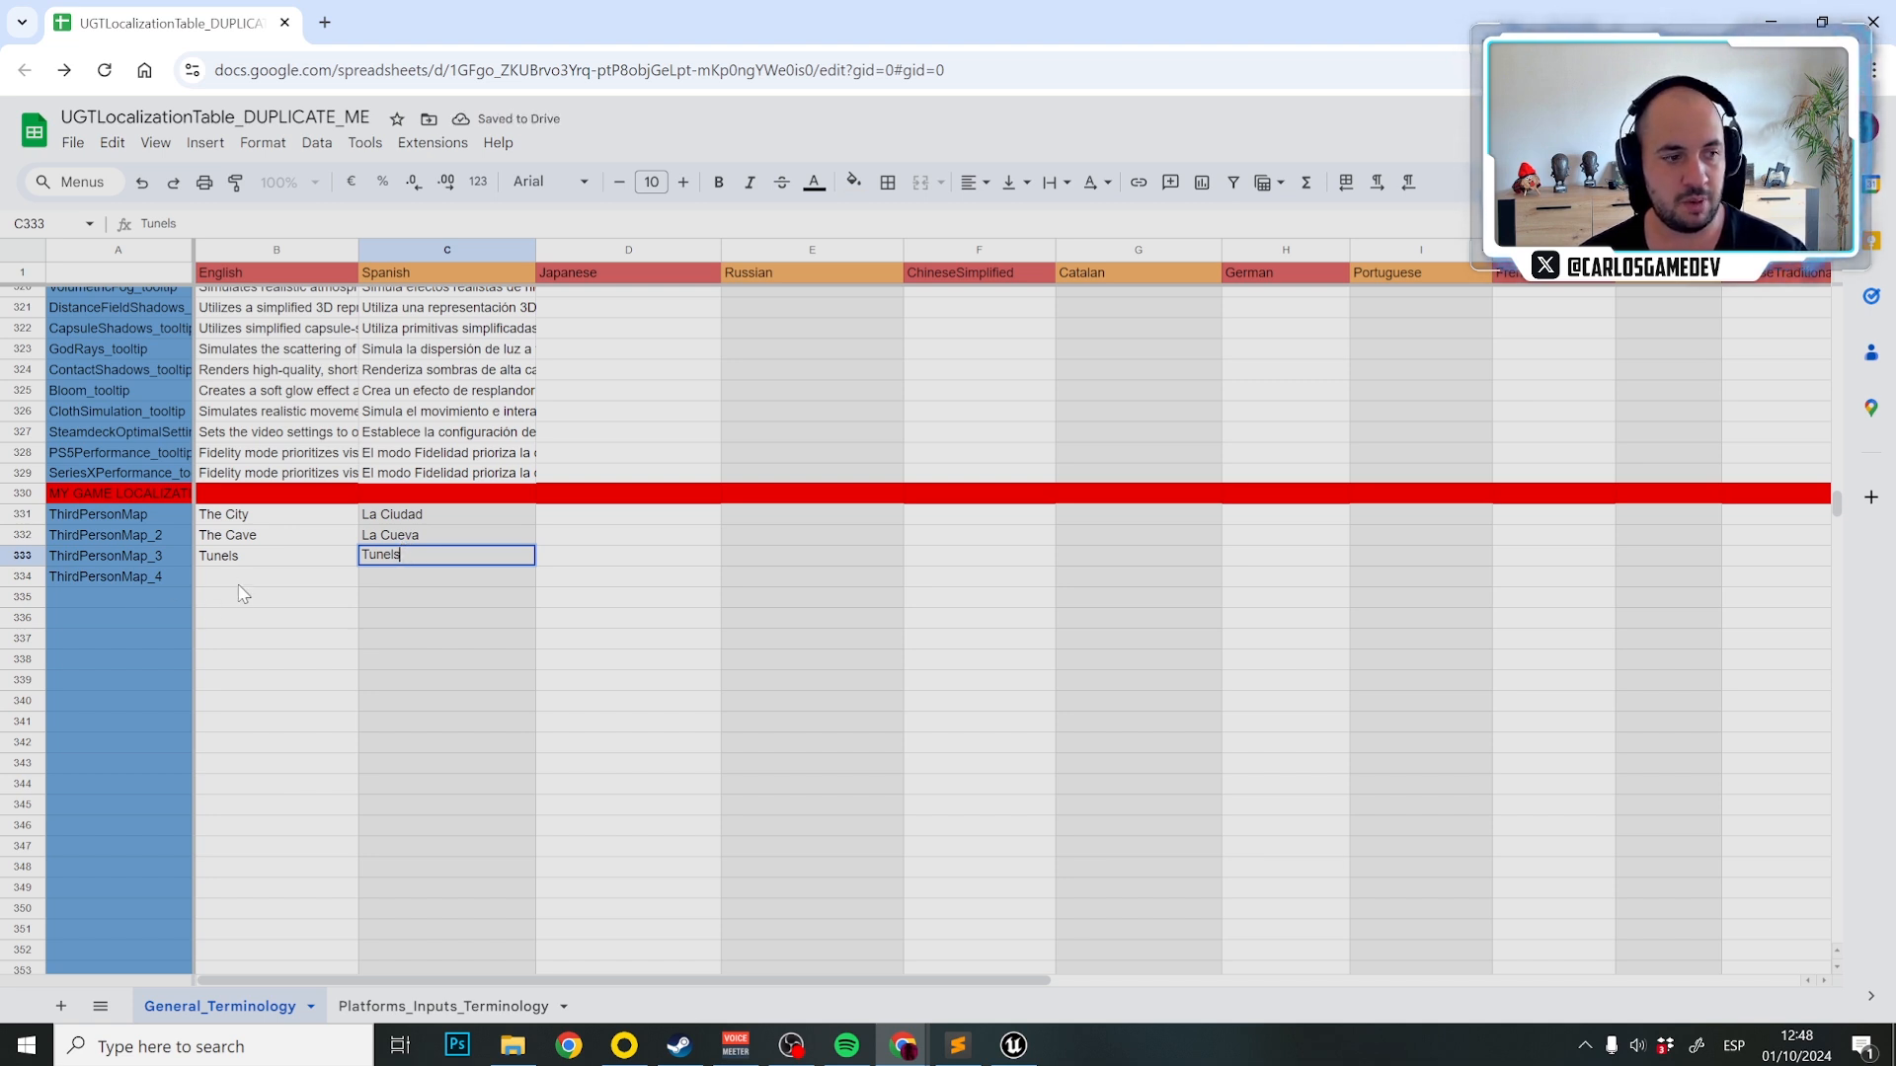
# Enter the English text "Hell" for ThirdPersonMap_4, leaving its Spanish text empty.
pyautogui.click(239, 580)
pyautogui.doubleClick(262, 579)
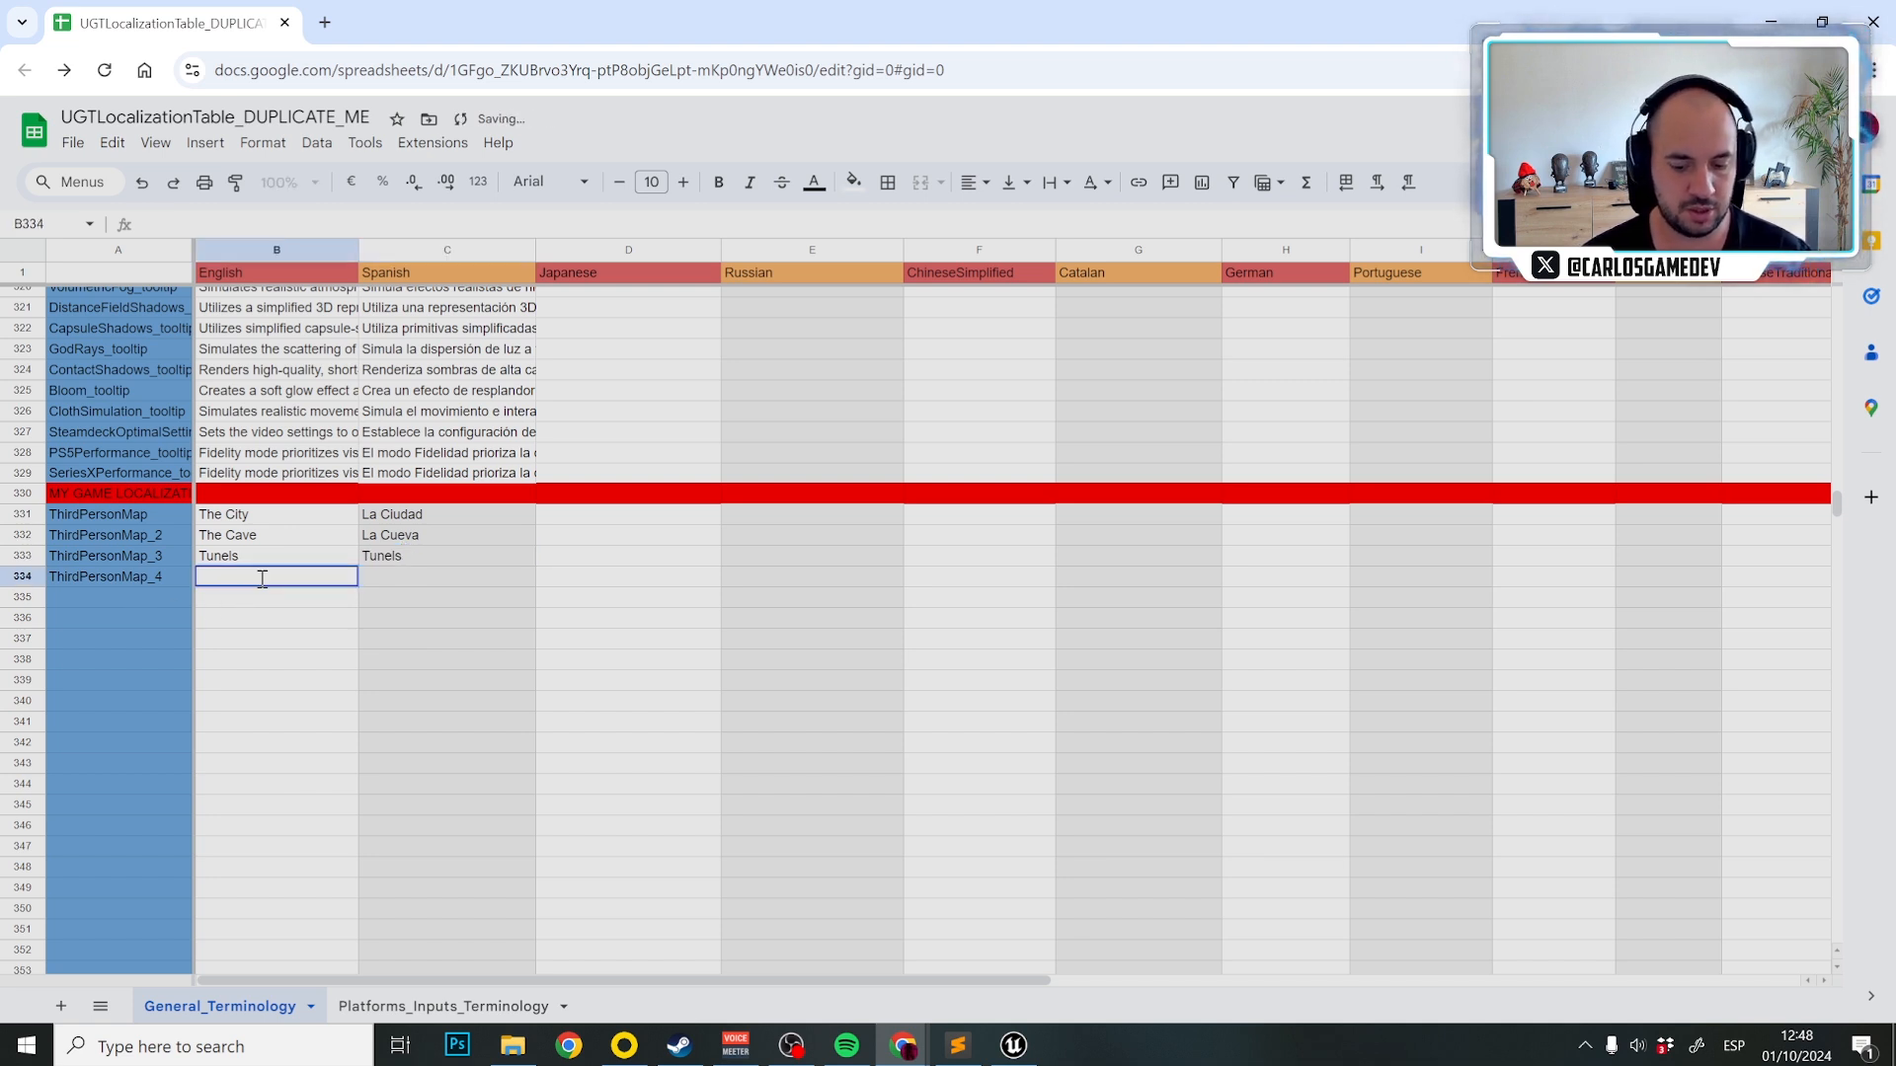
pyautogui.write('Hell')
pyautogui.click(353, 683)
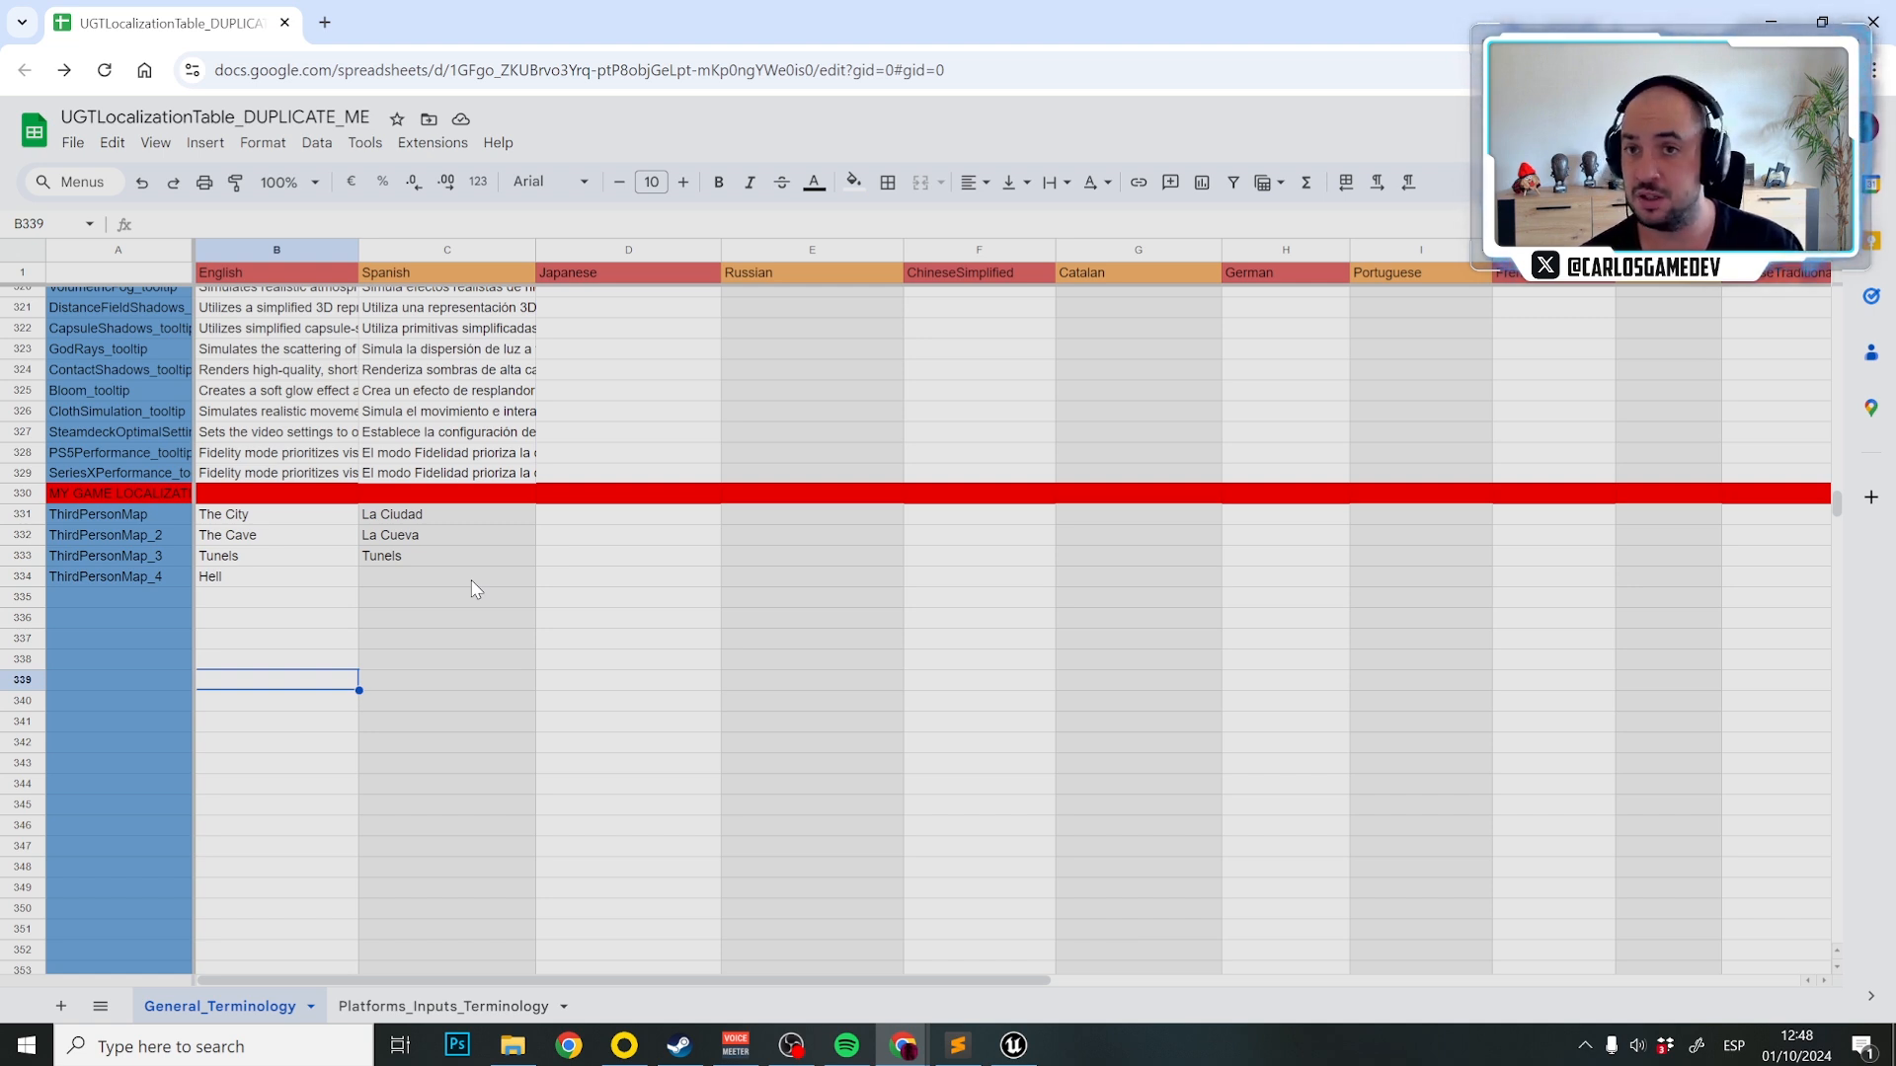
# Download the General_Terminology sheet with the added map keys as comma-separated values (.csv).
pyautogui.click(73, 142)
pyautogui.moveTo(278, 386)
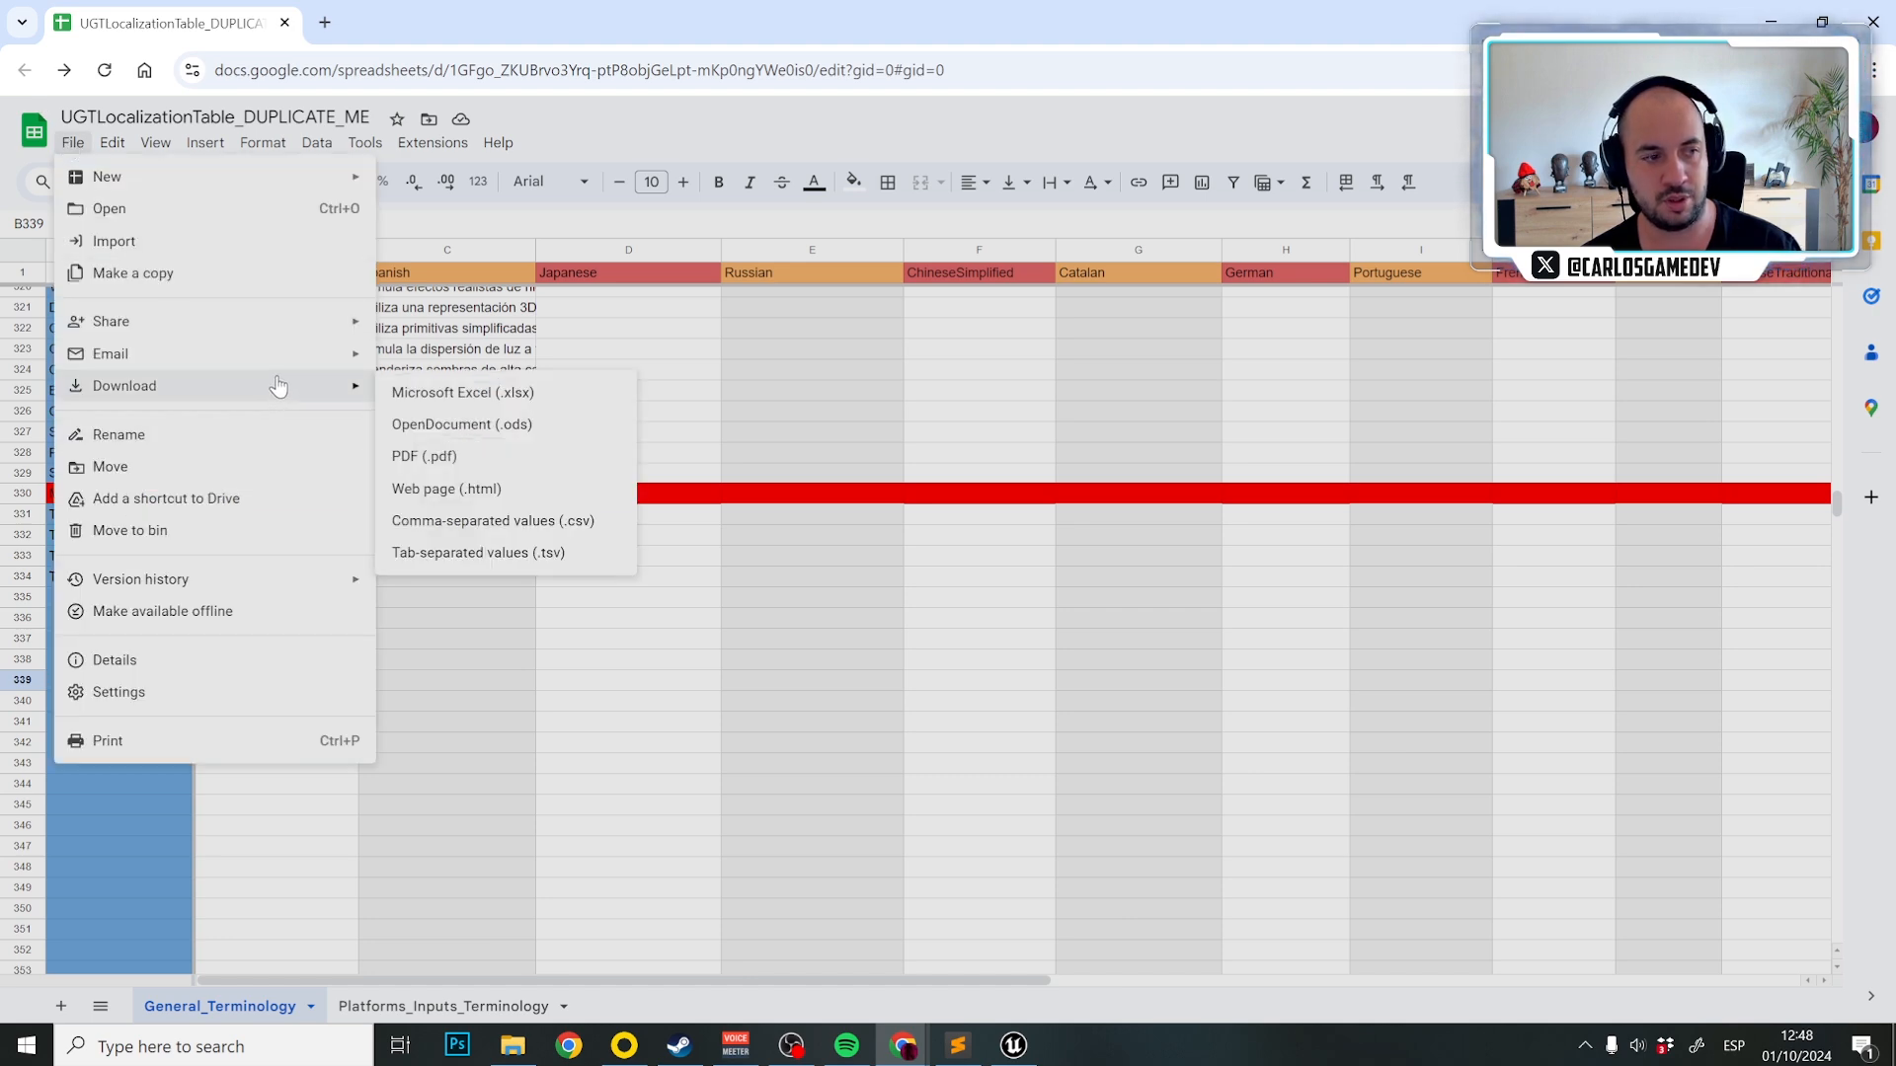
pyautogui.click(587, 534)
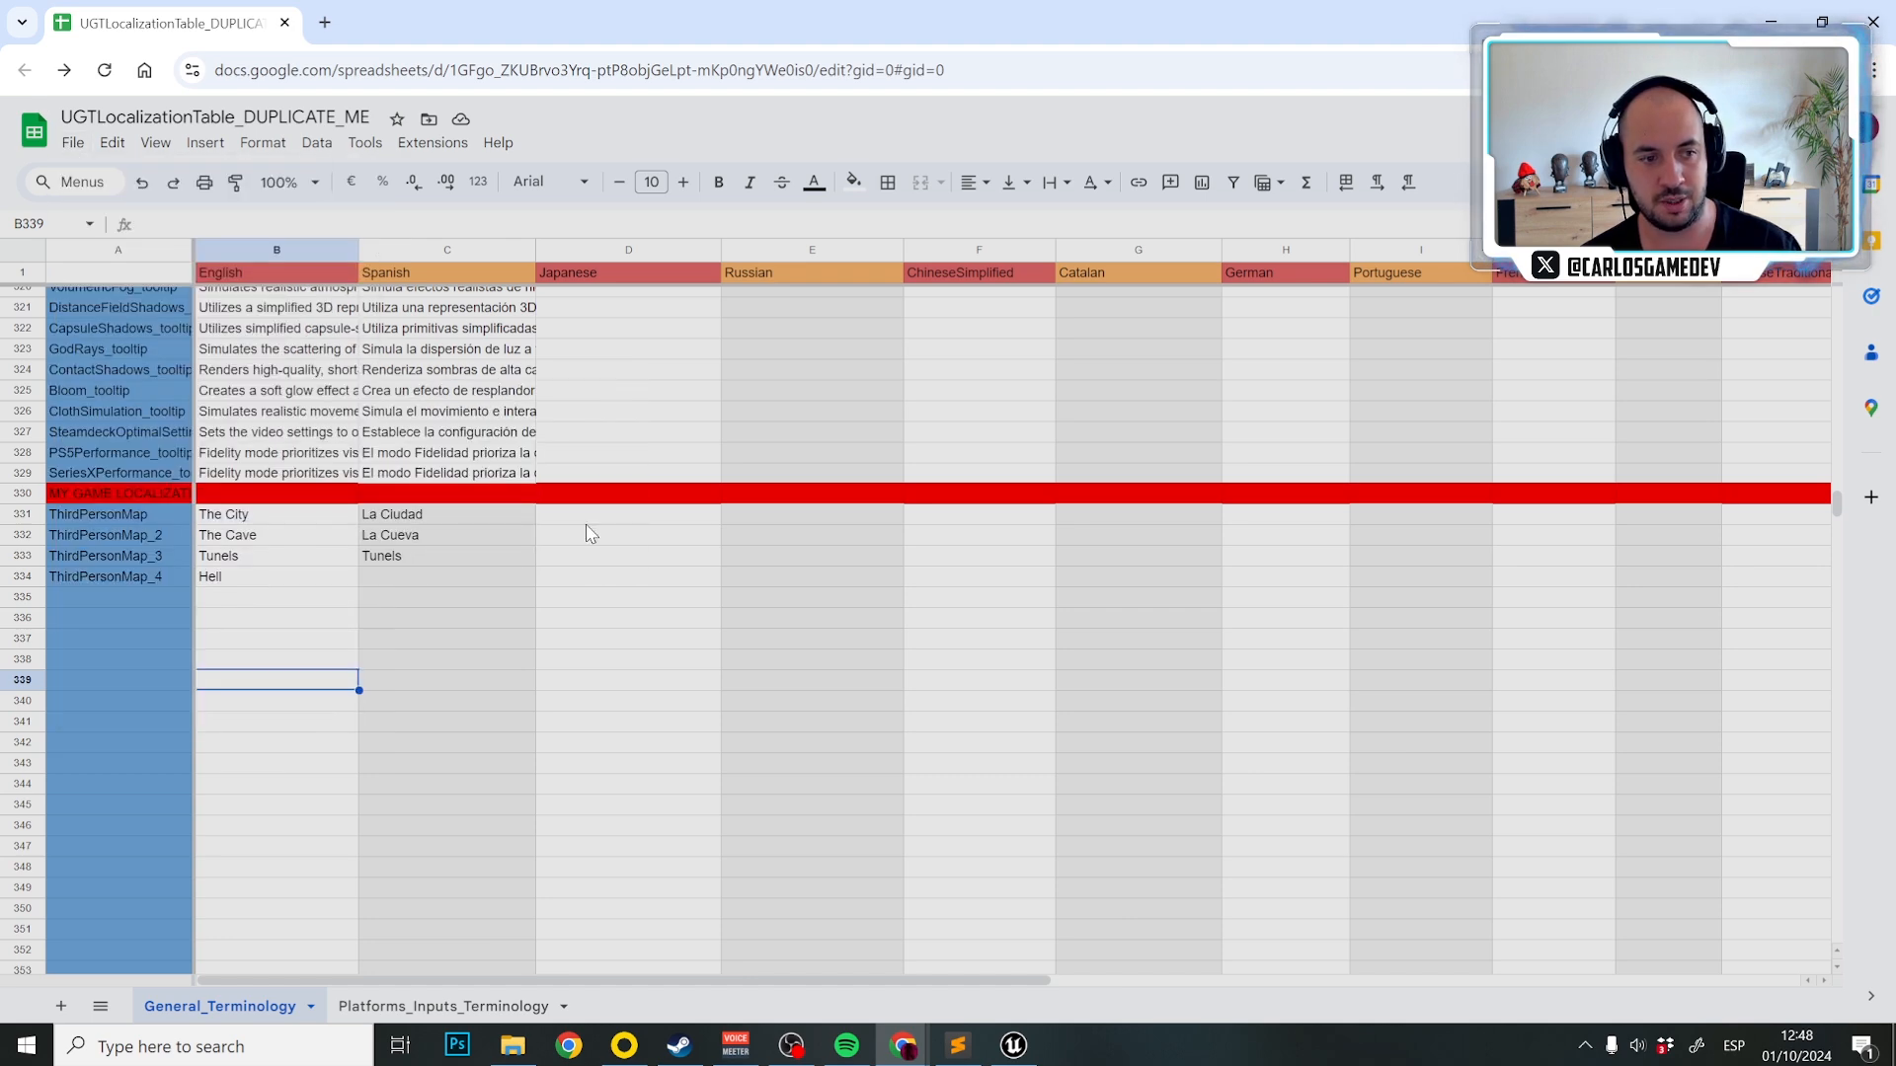
# Switch to Unreal Engine and reimport UGT_TextsLocalizaztionTable from the new file UGTLocalizationTable_DUPLICATE_ME - General_Terminology (3).
pyautogui.click(1013, 1044)
pyautogui.hotkey('ctrl', 'space')
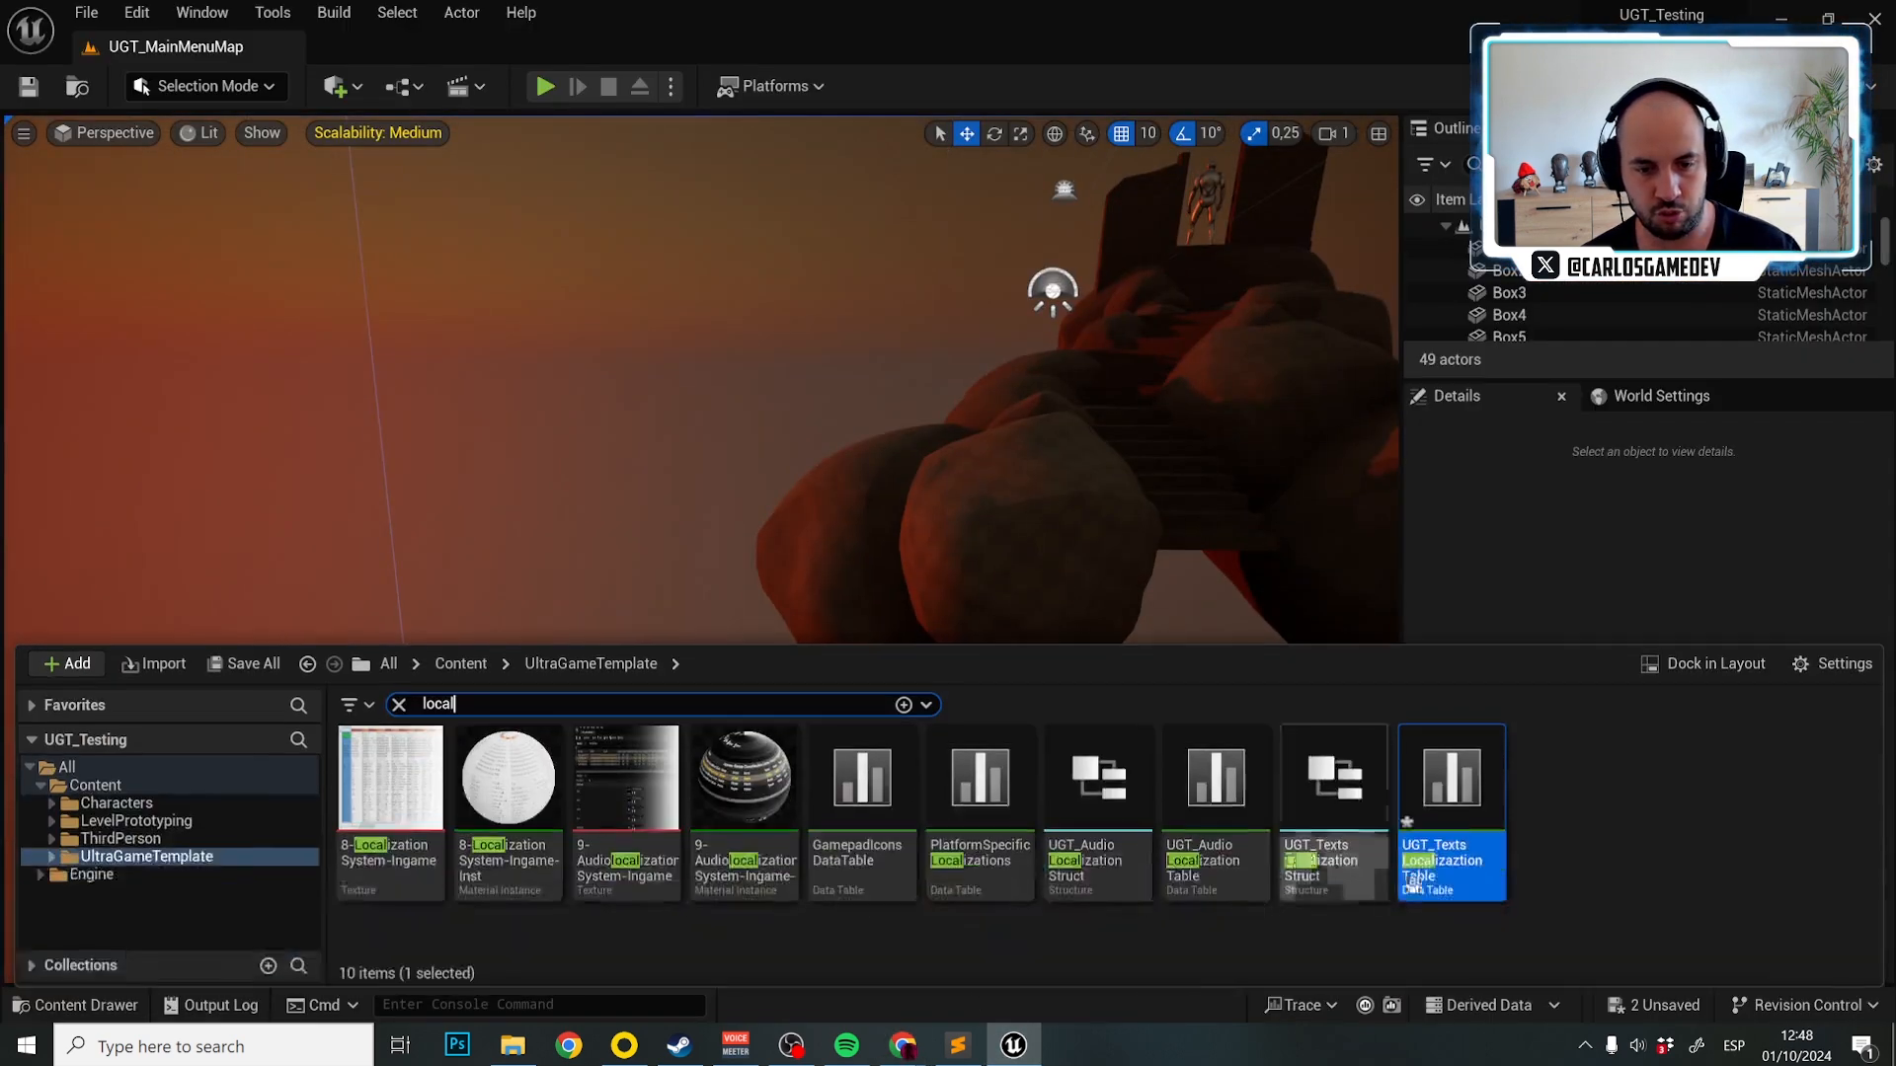
pyautogui.rightClick(1501, 849)
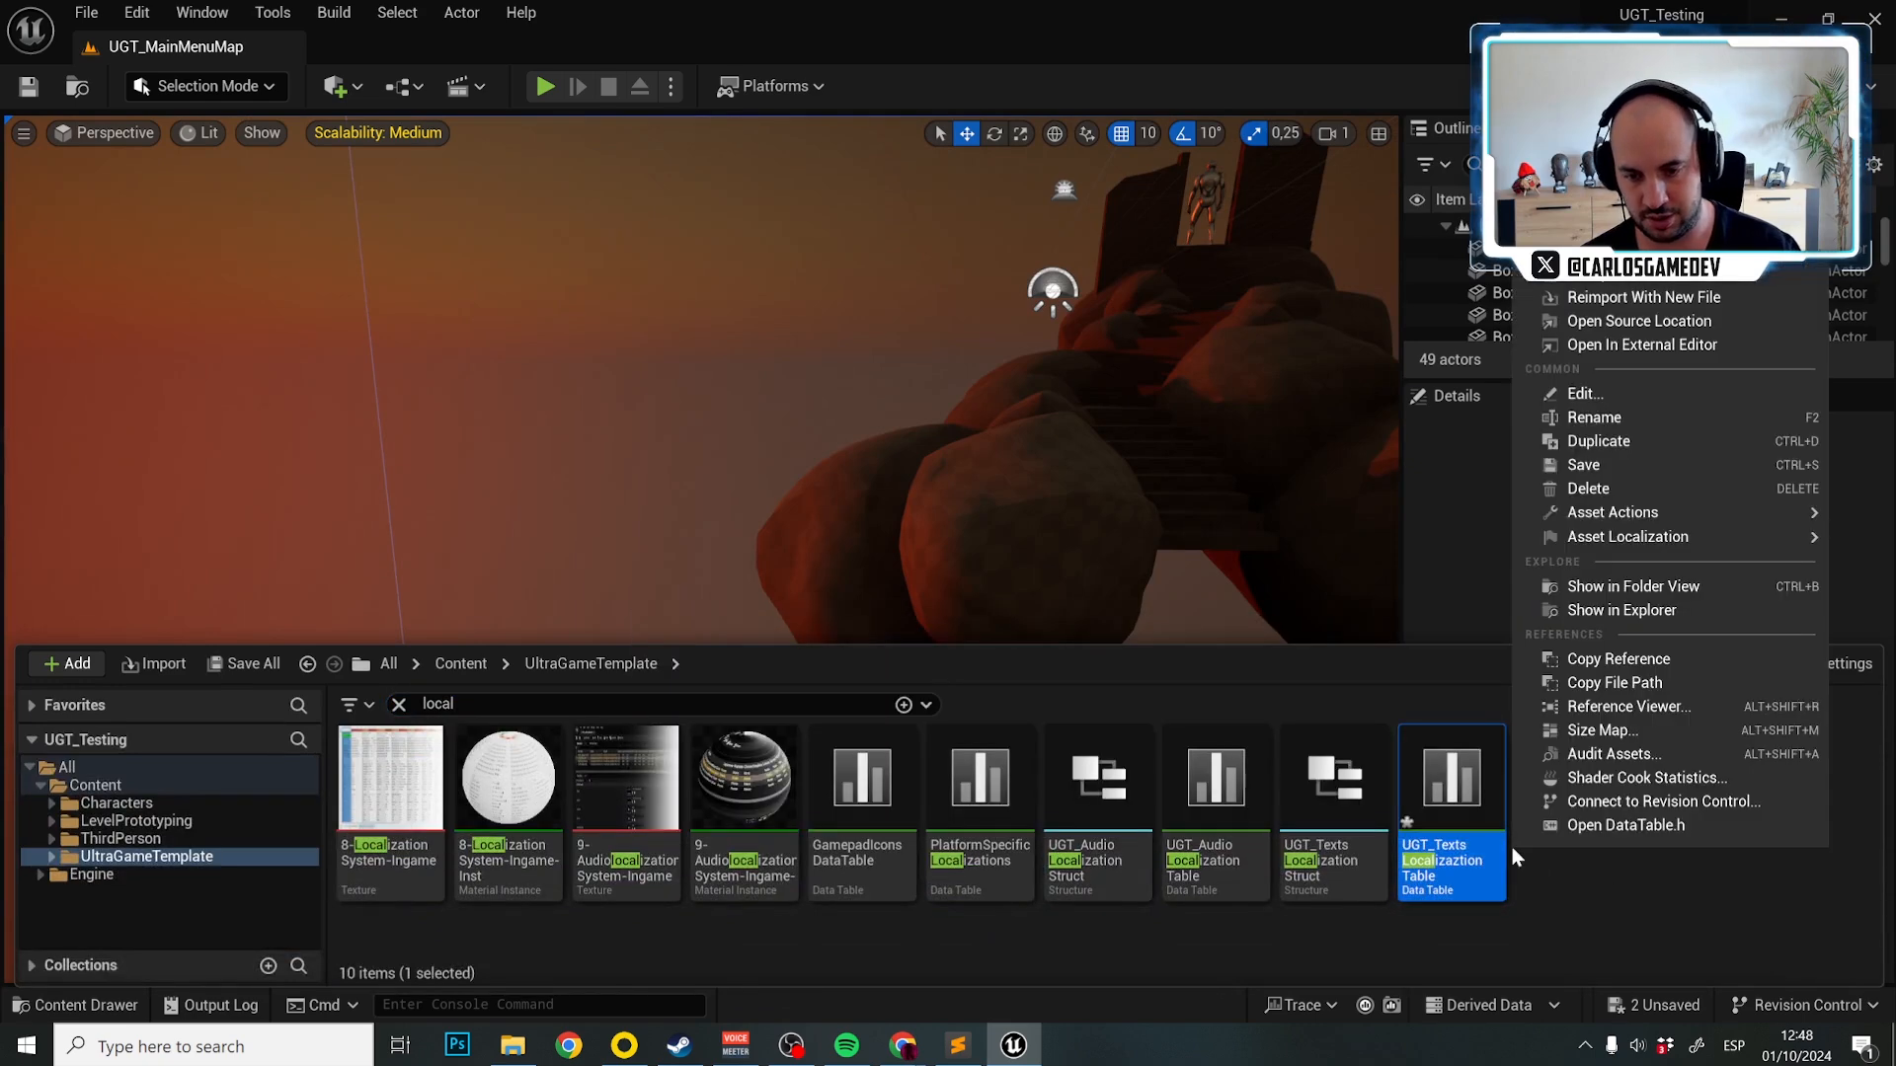
pyautogui.click(1643, 297)
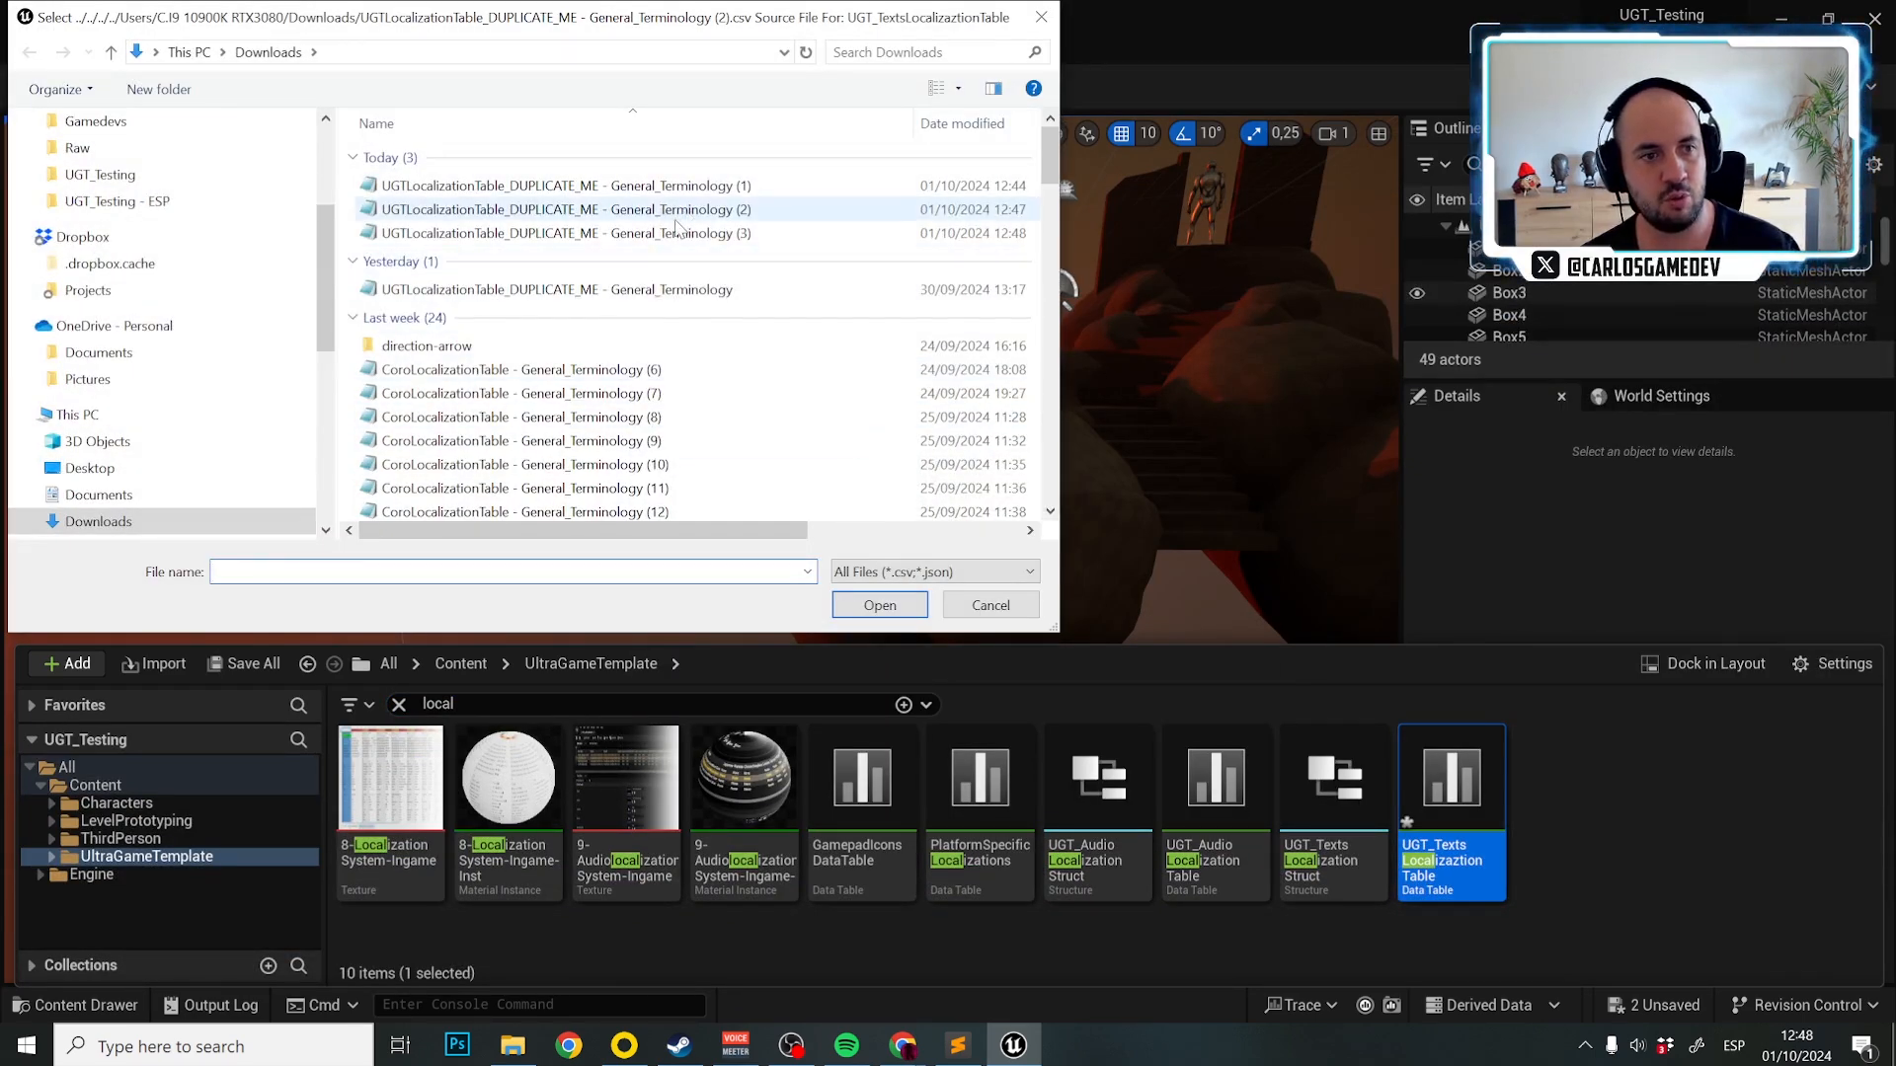
pyautogui.doubleClick(632, 234)
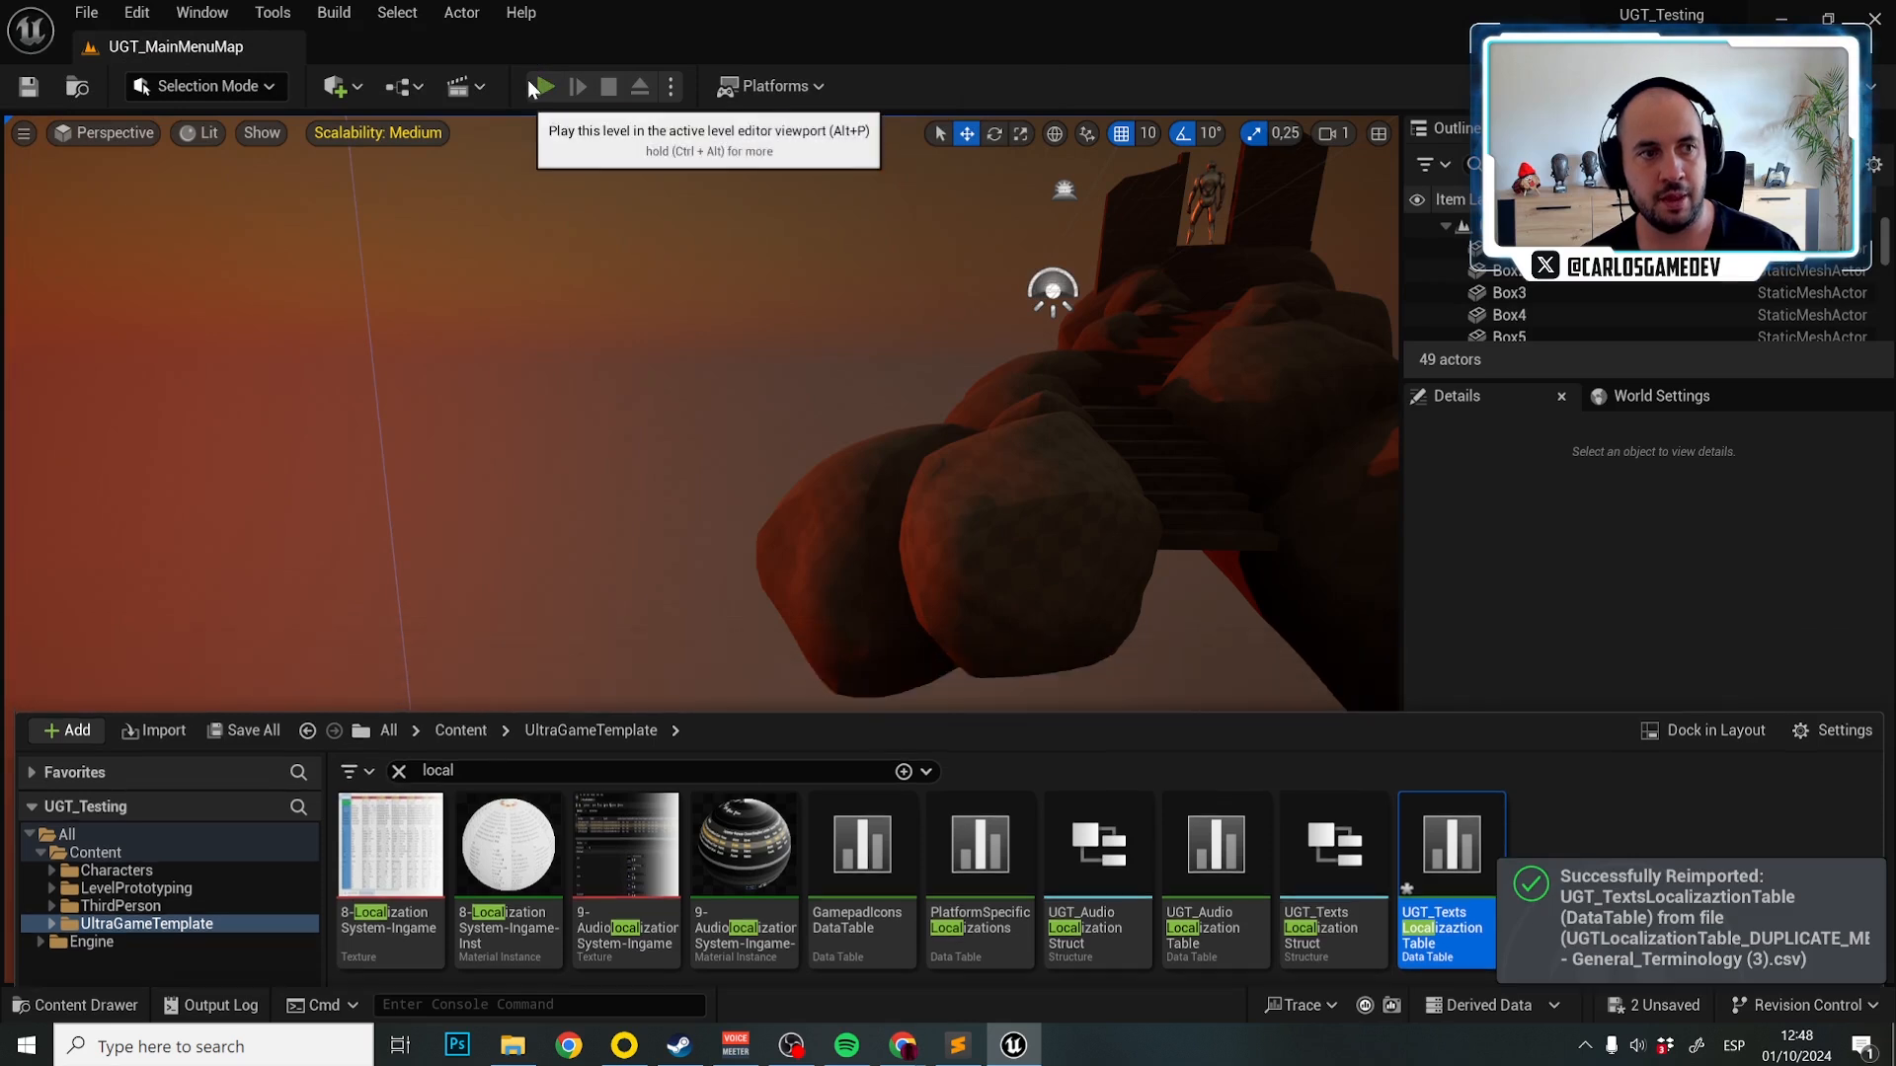
# Play the level, check the translated names in slot 1's chapter list, and end the play session.
pyautogui.click(529, 81)
pyautogui.click(148, 223)
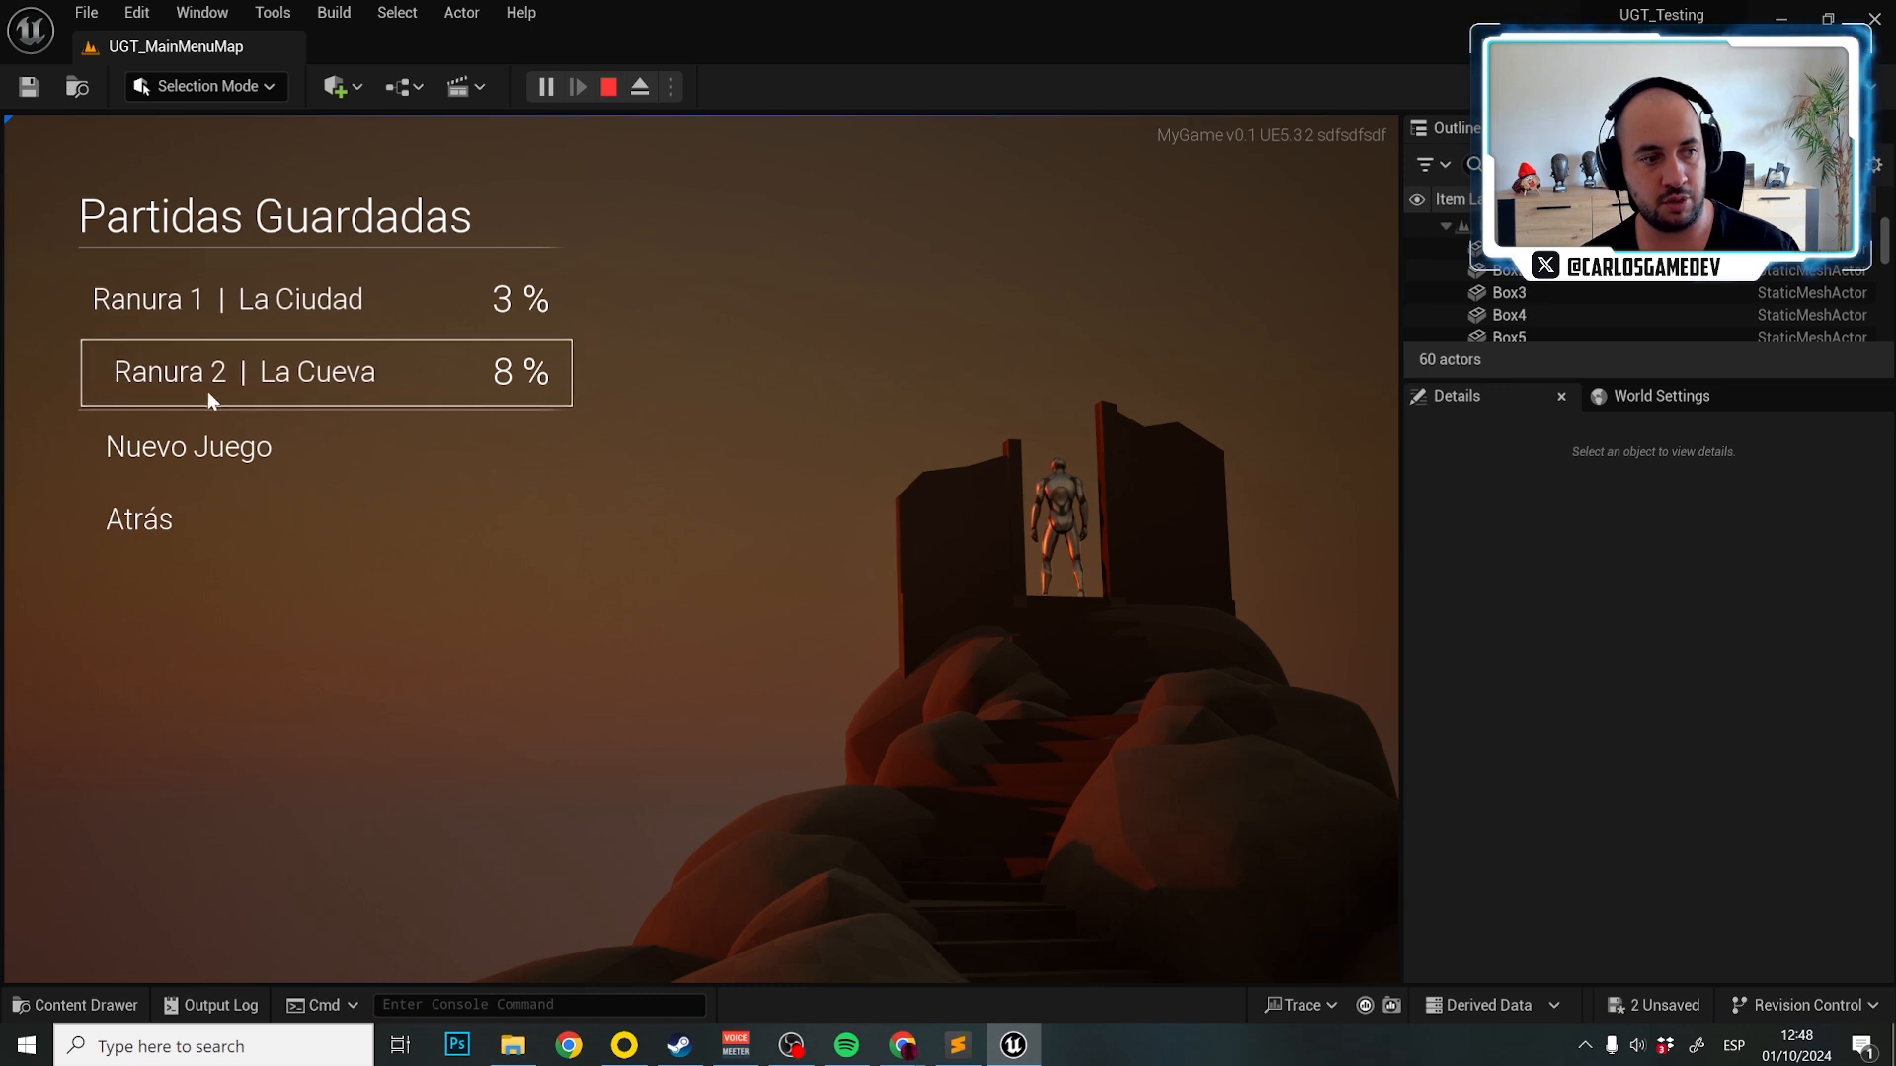
pyautogui.click(262, 306)
pyautogui.click(226, 498)
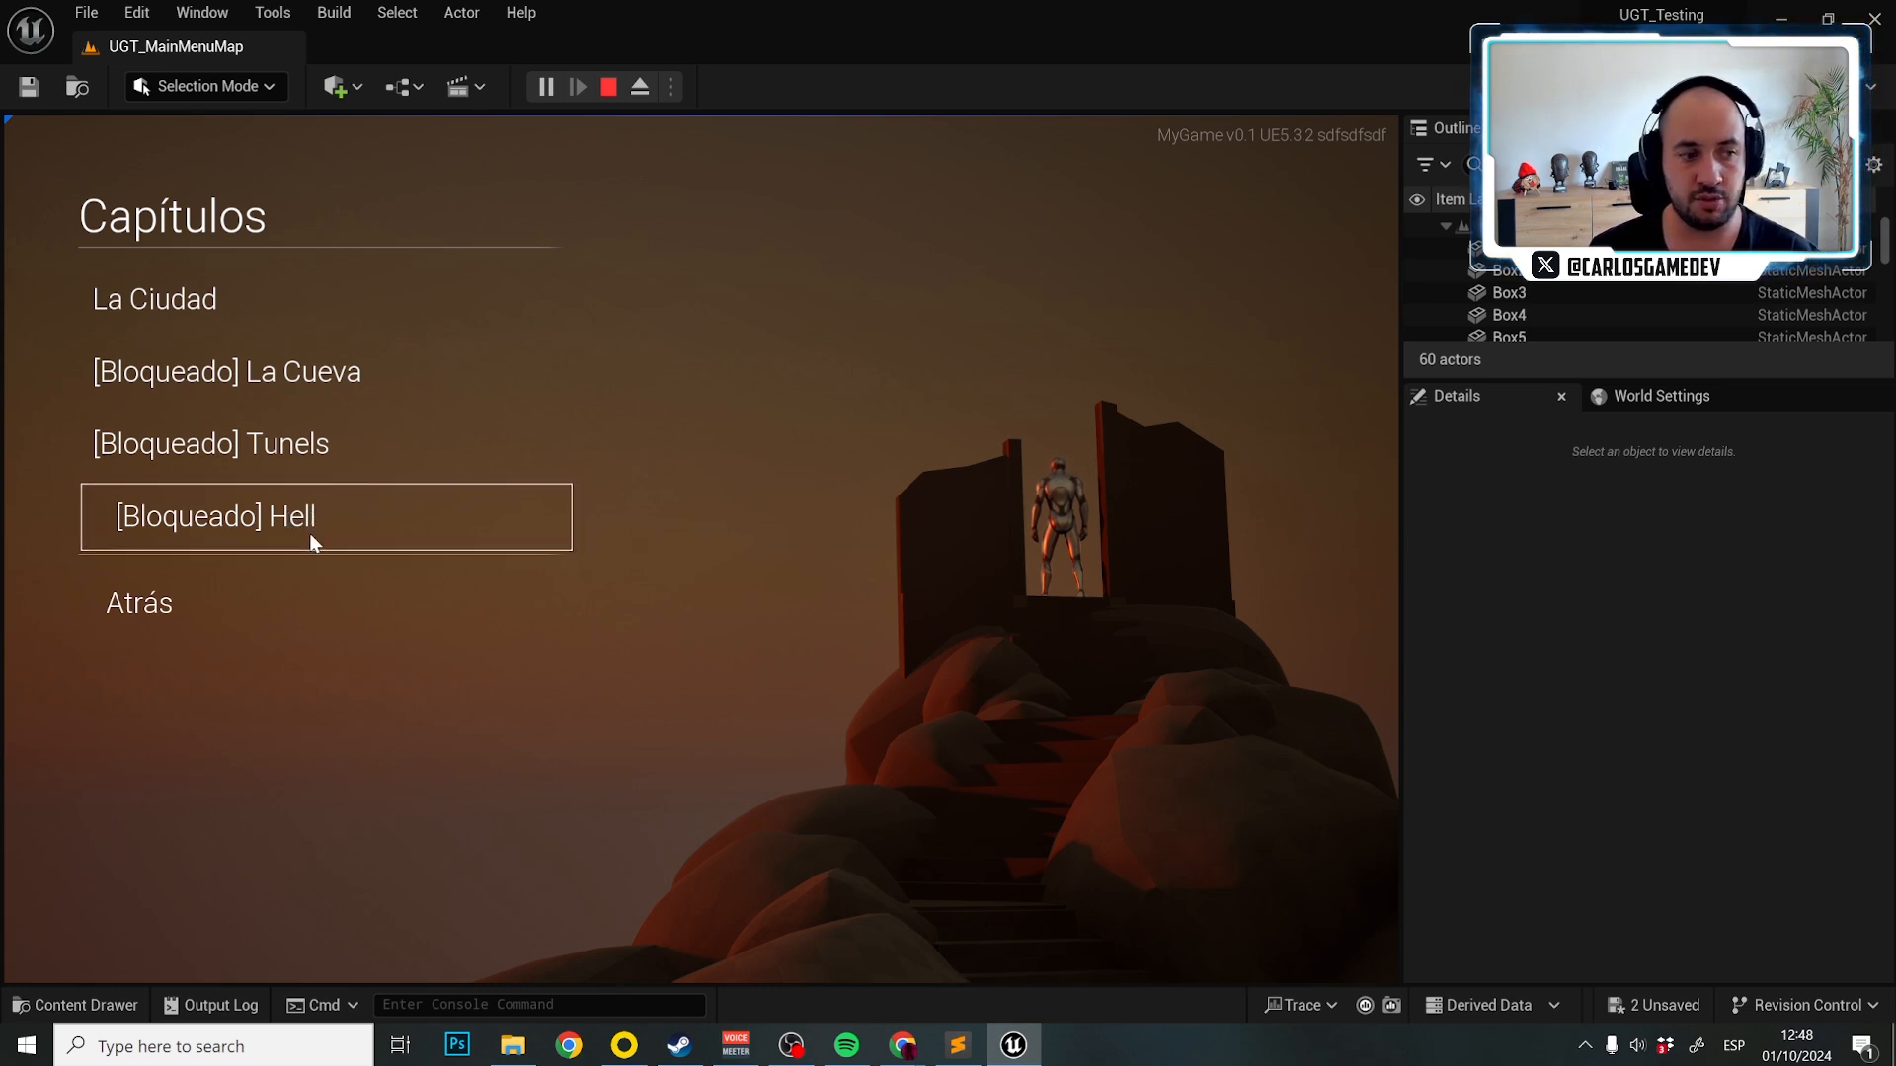
pyautogui.press('Escape')
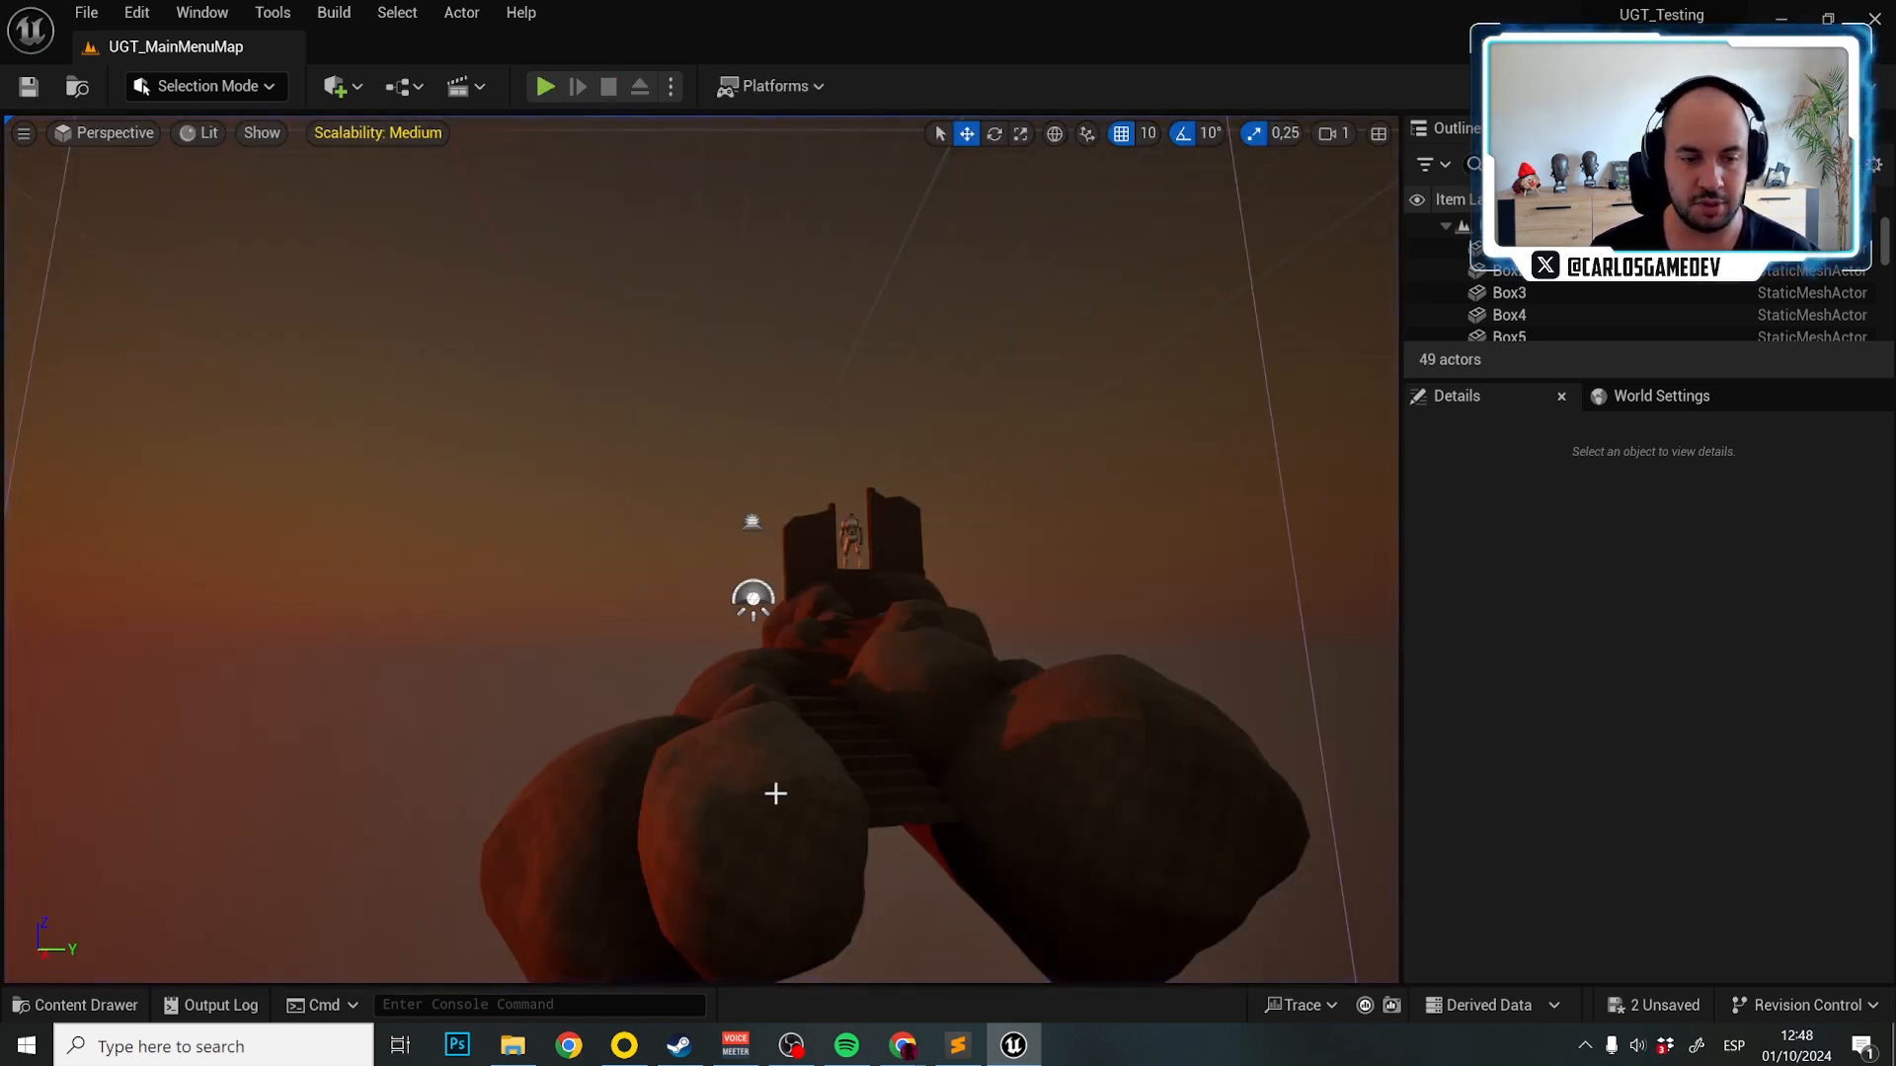
# Clear the asset search in the UltraGameTemplate folder and open DefaultGameDataAsset to examine its Localization settings.
pyautogui.moveTo(776, 794); pyautogui.dragTo(865, 883, button='right')
pyautogui.hotkey('ctrl', 'space')
pyautogui.click(402, 709)
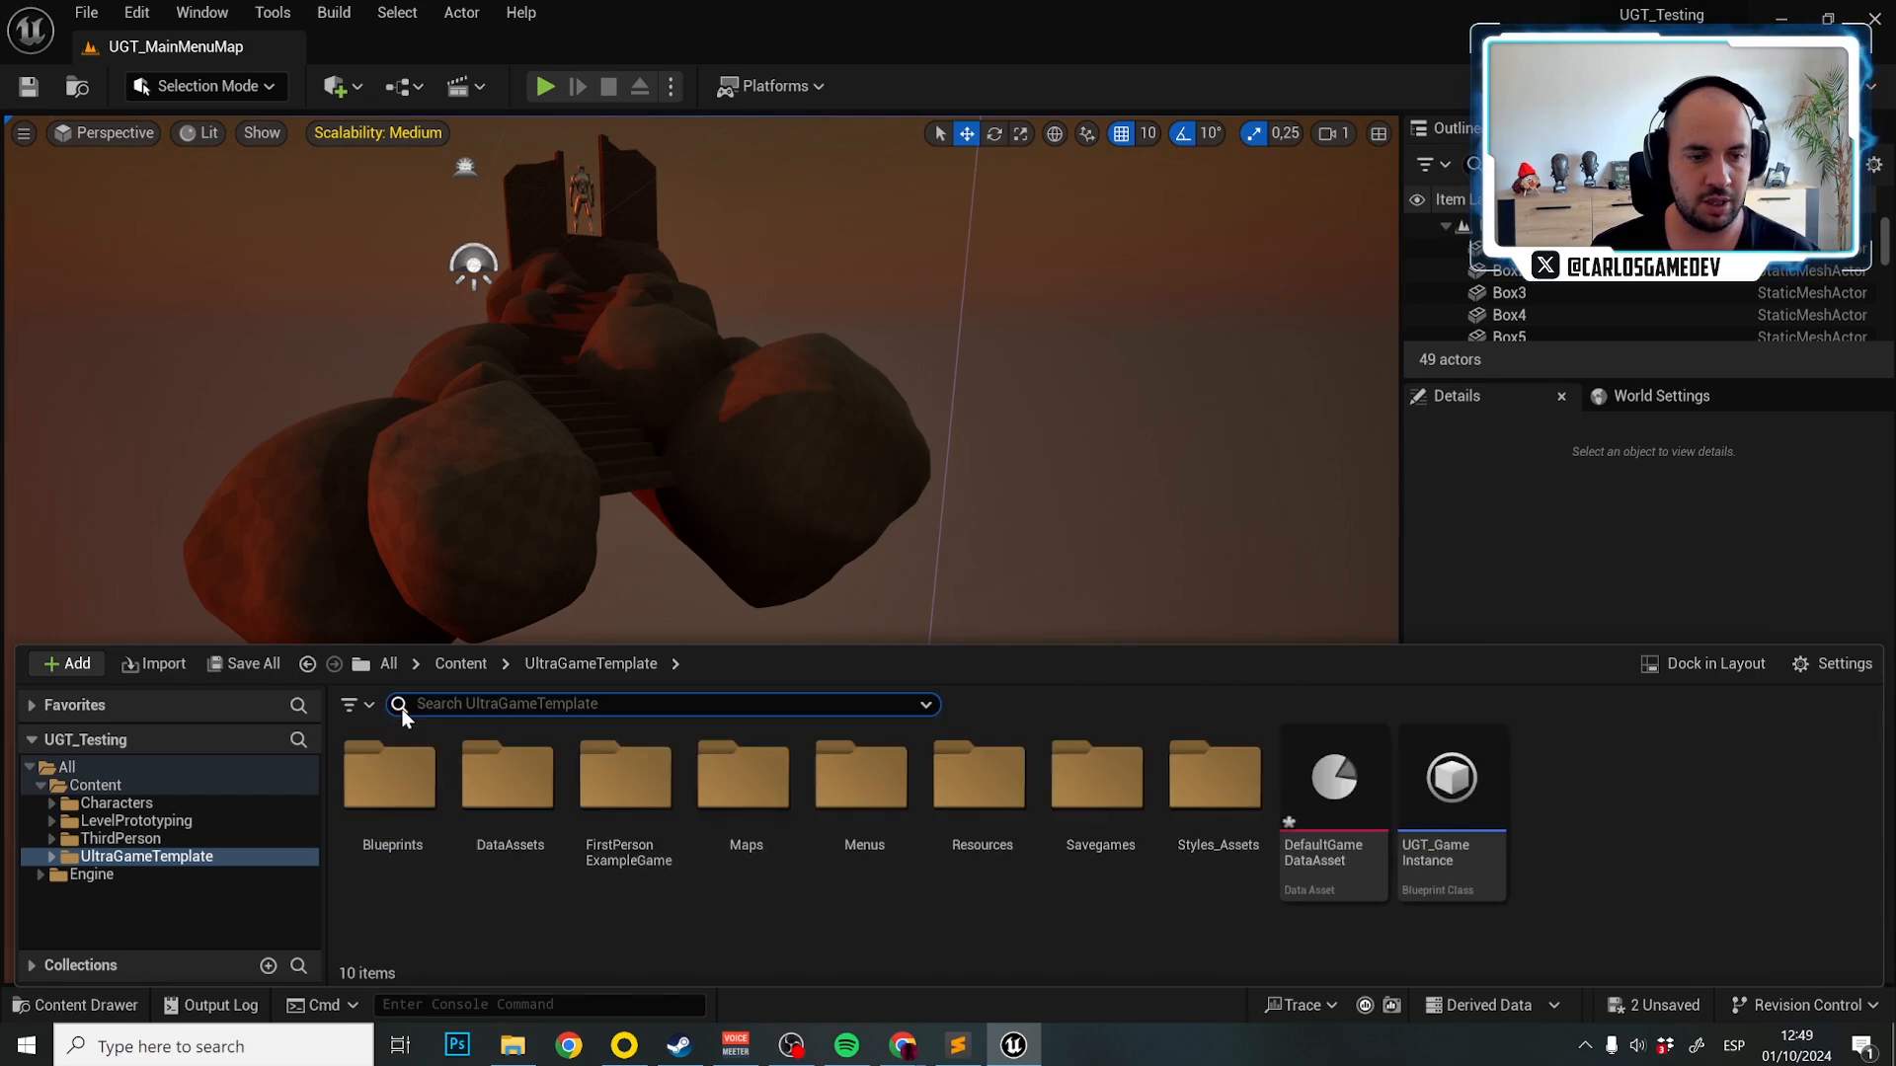
pyautogui.doubleClick(1333, 785)
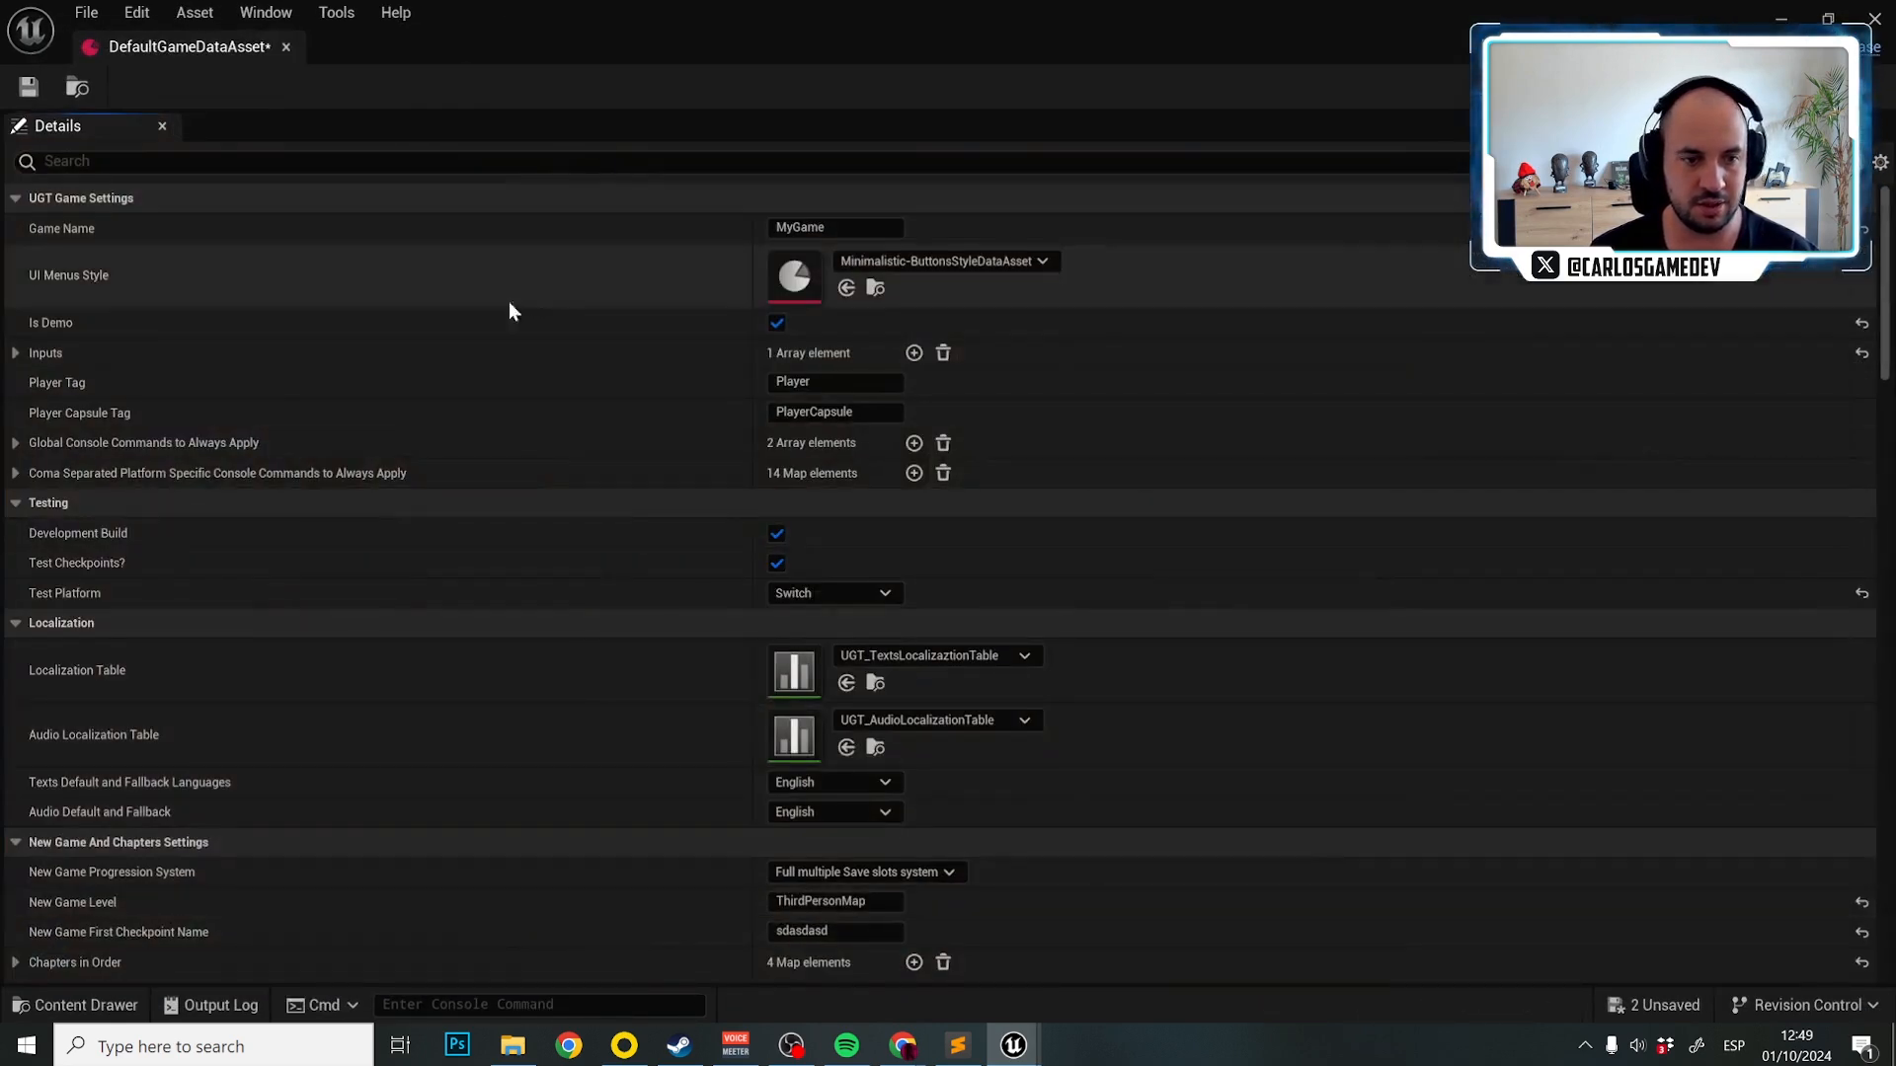
pyautogui.scroll(-4, 476, 653)
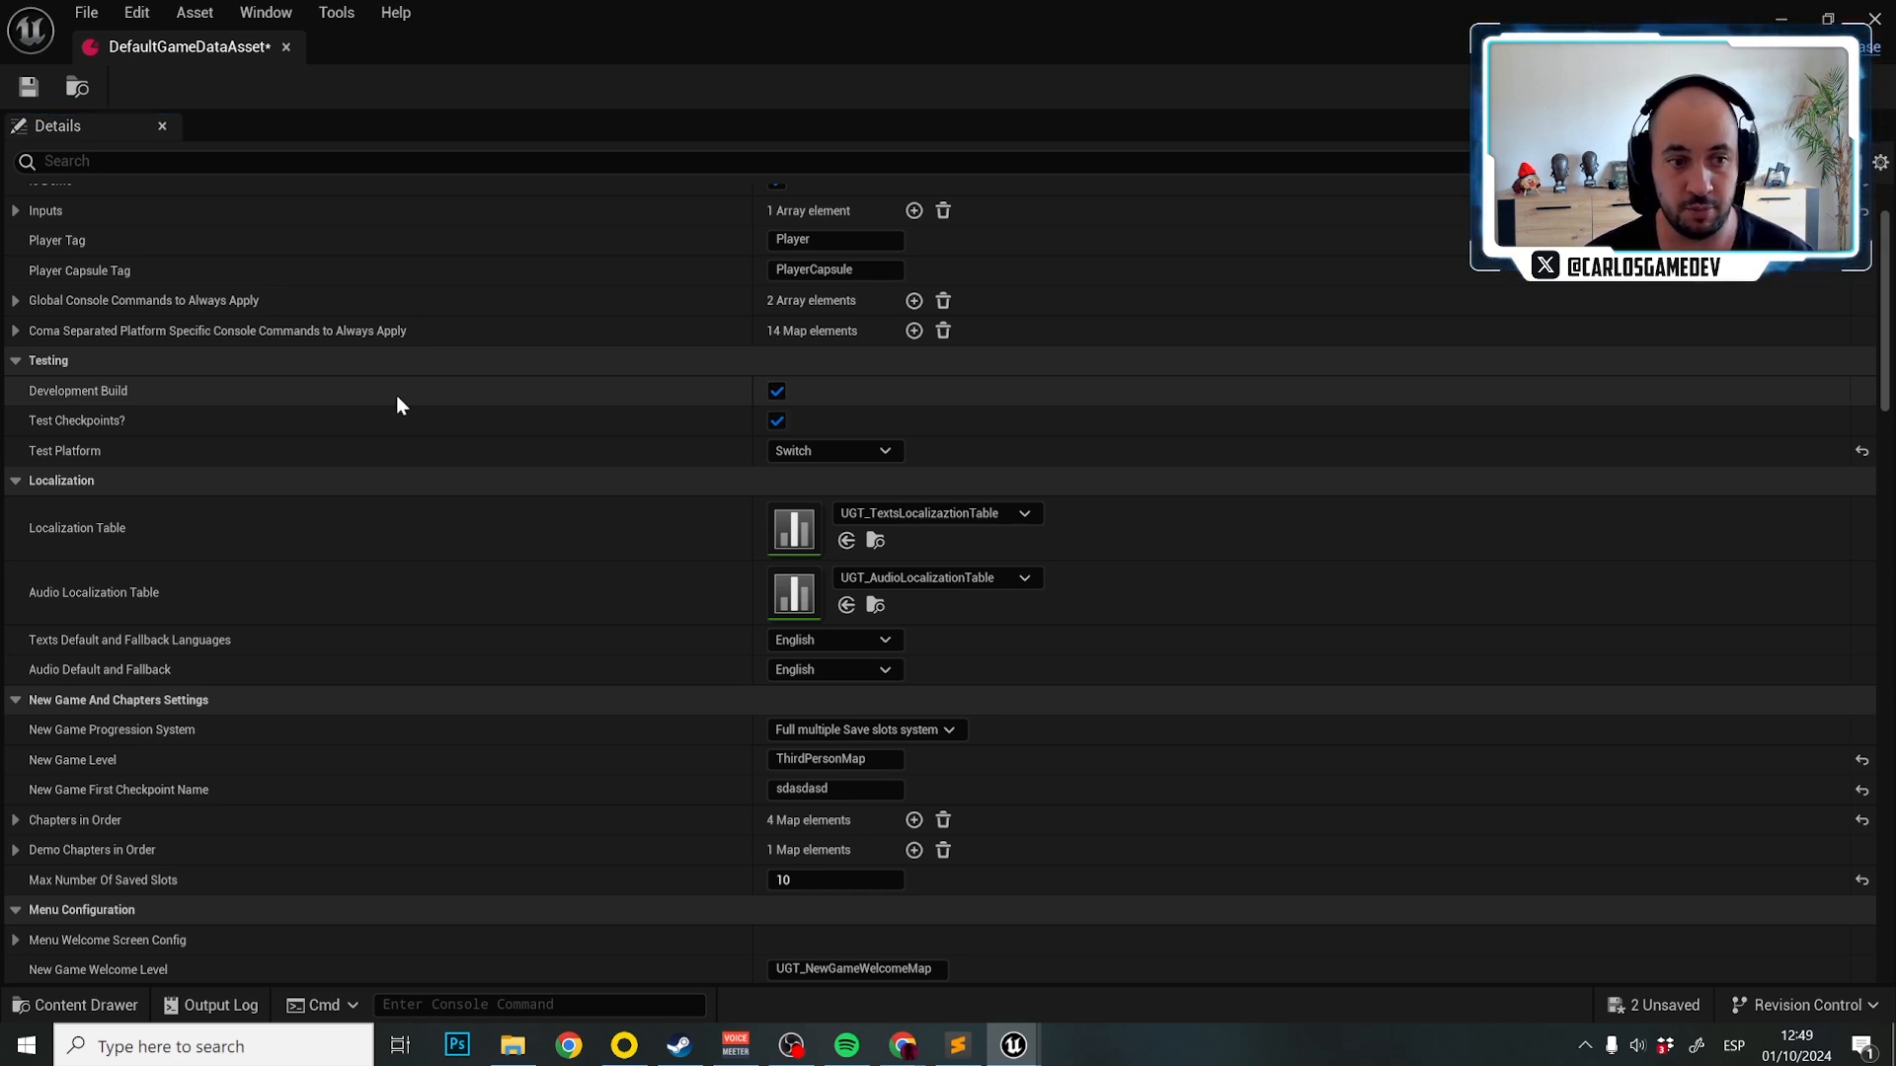
# Play the game in a separate preview window, examine the labels in Configuración's Controles del Juego page, and end the session.
pyautogui.moveTo(354, 58); pyautogui.dragTo(587, 292)
pyautogui.click(670, 86)
pyautogui.click(697, 175)
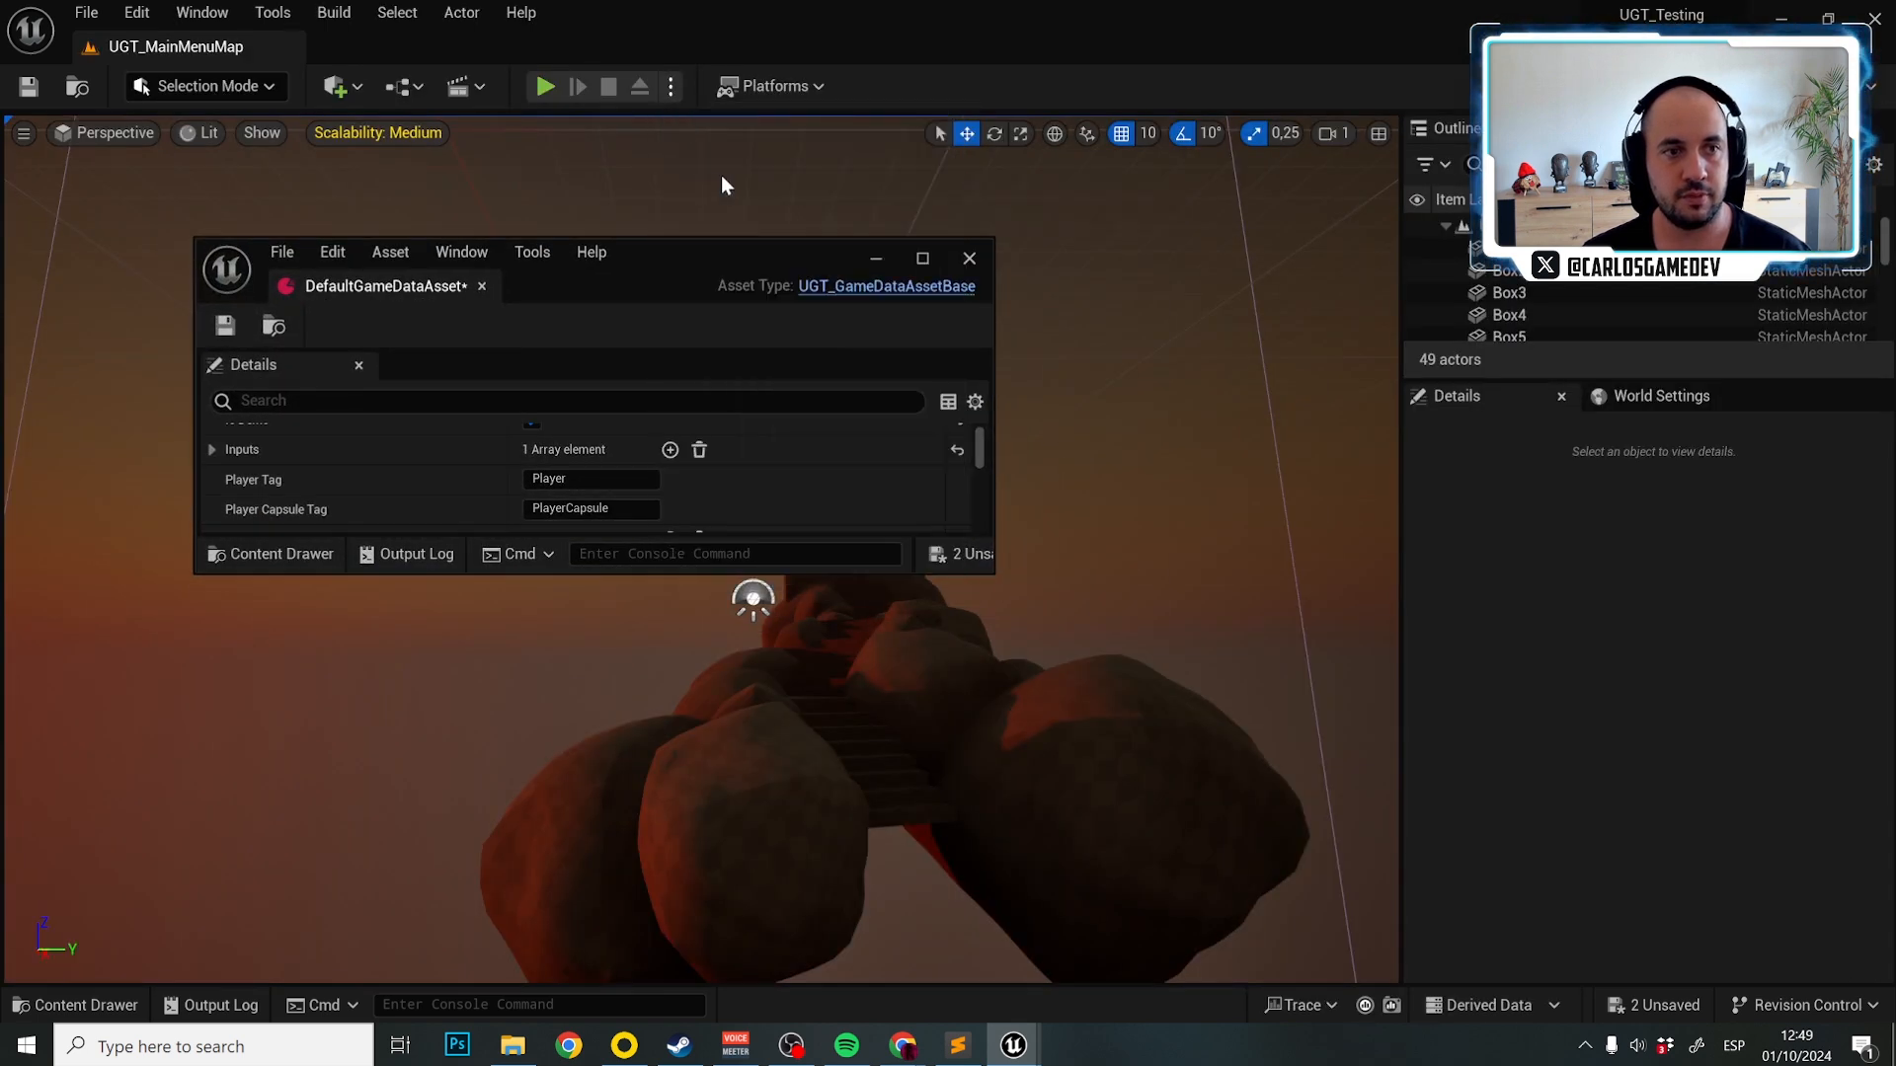
pyautogui.click(279, 240)
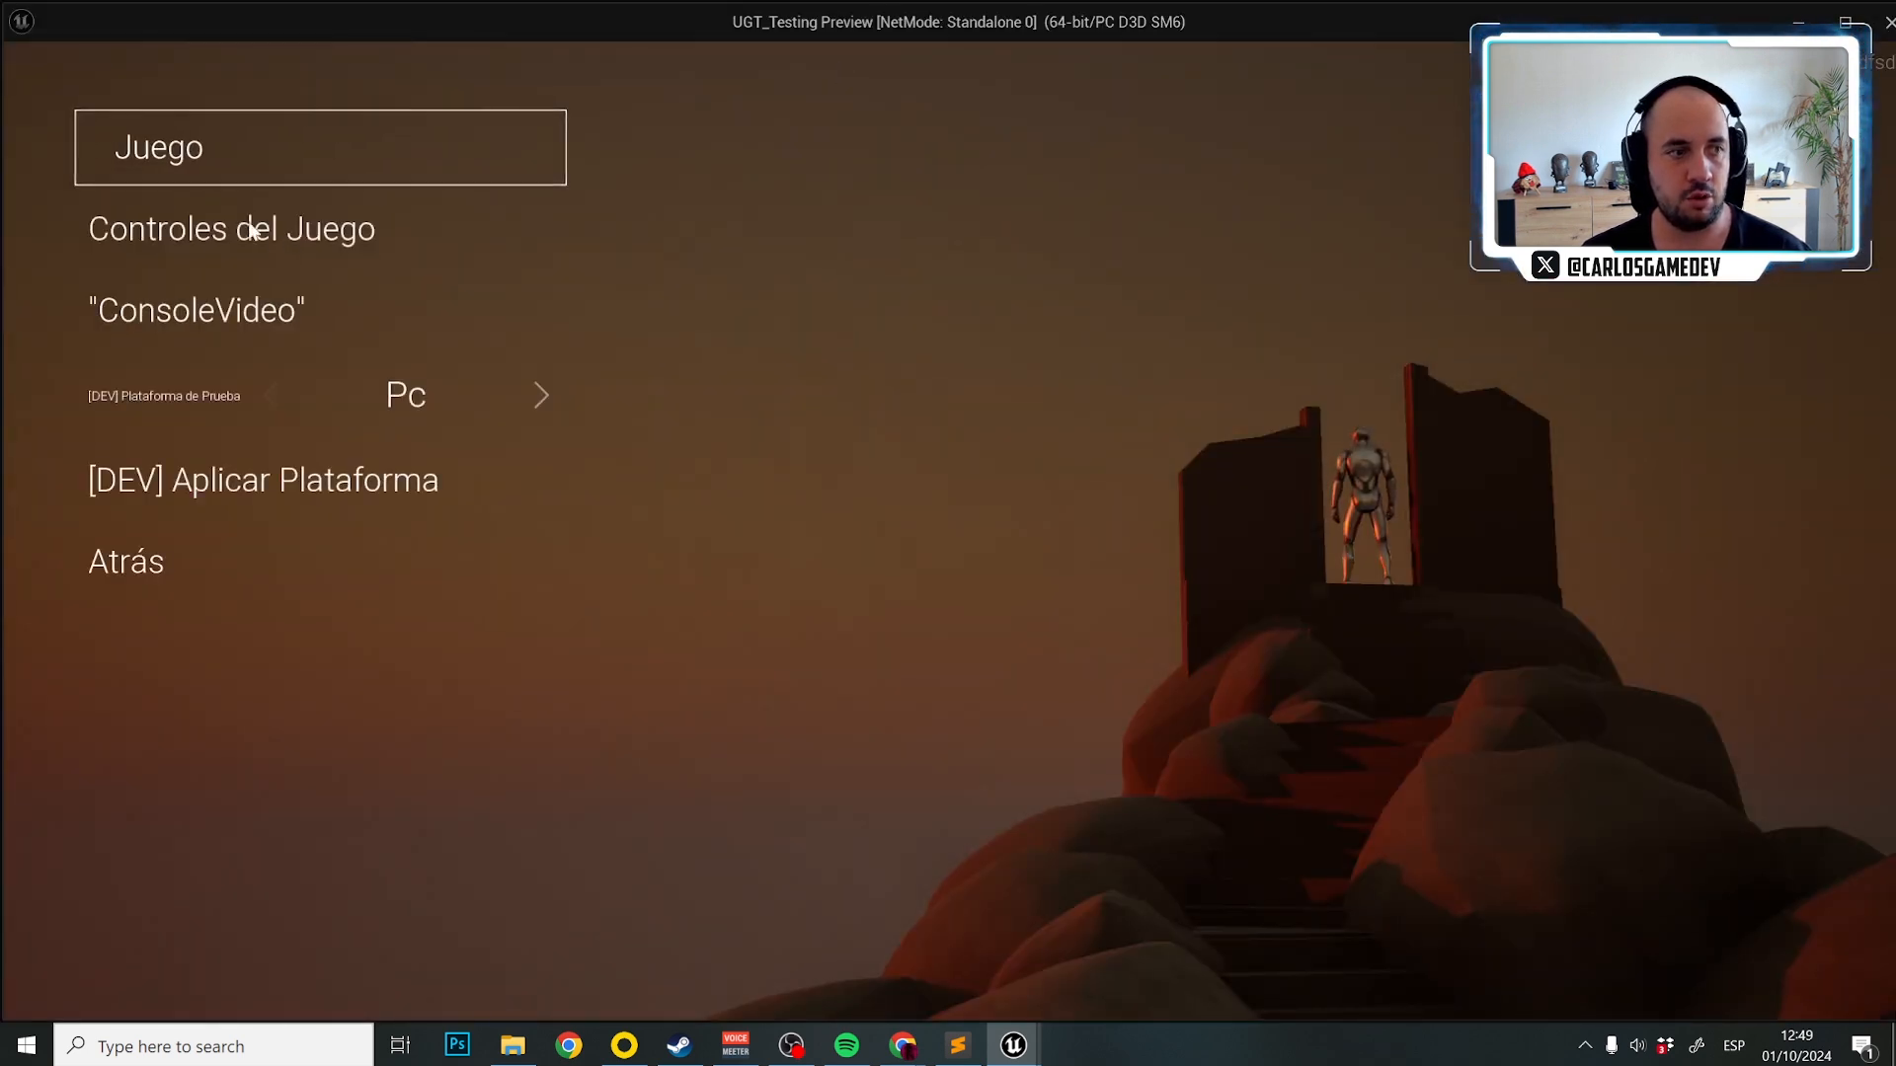
pyautogui.click(198, 211)
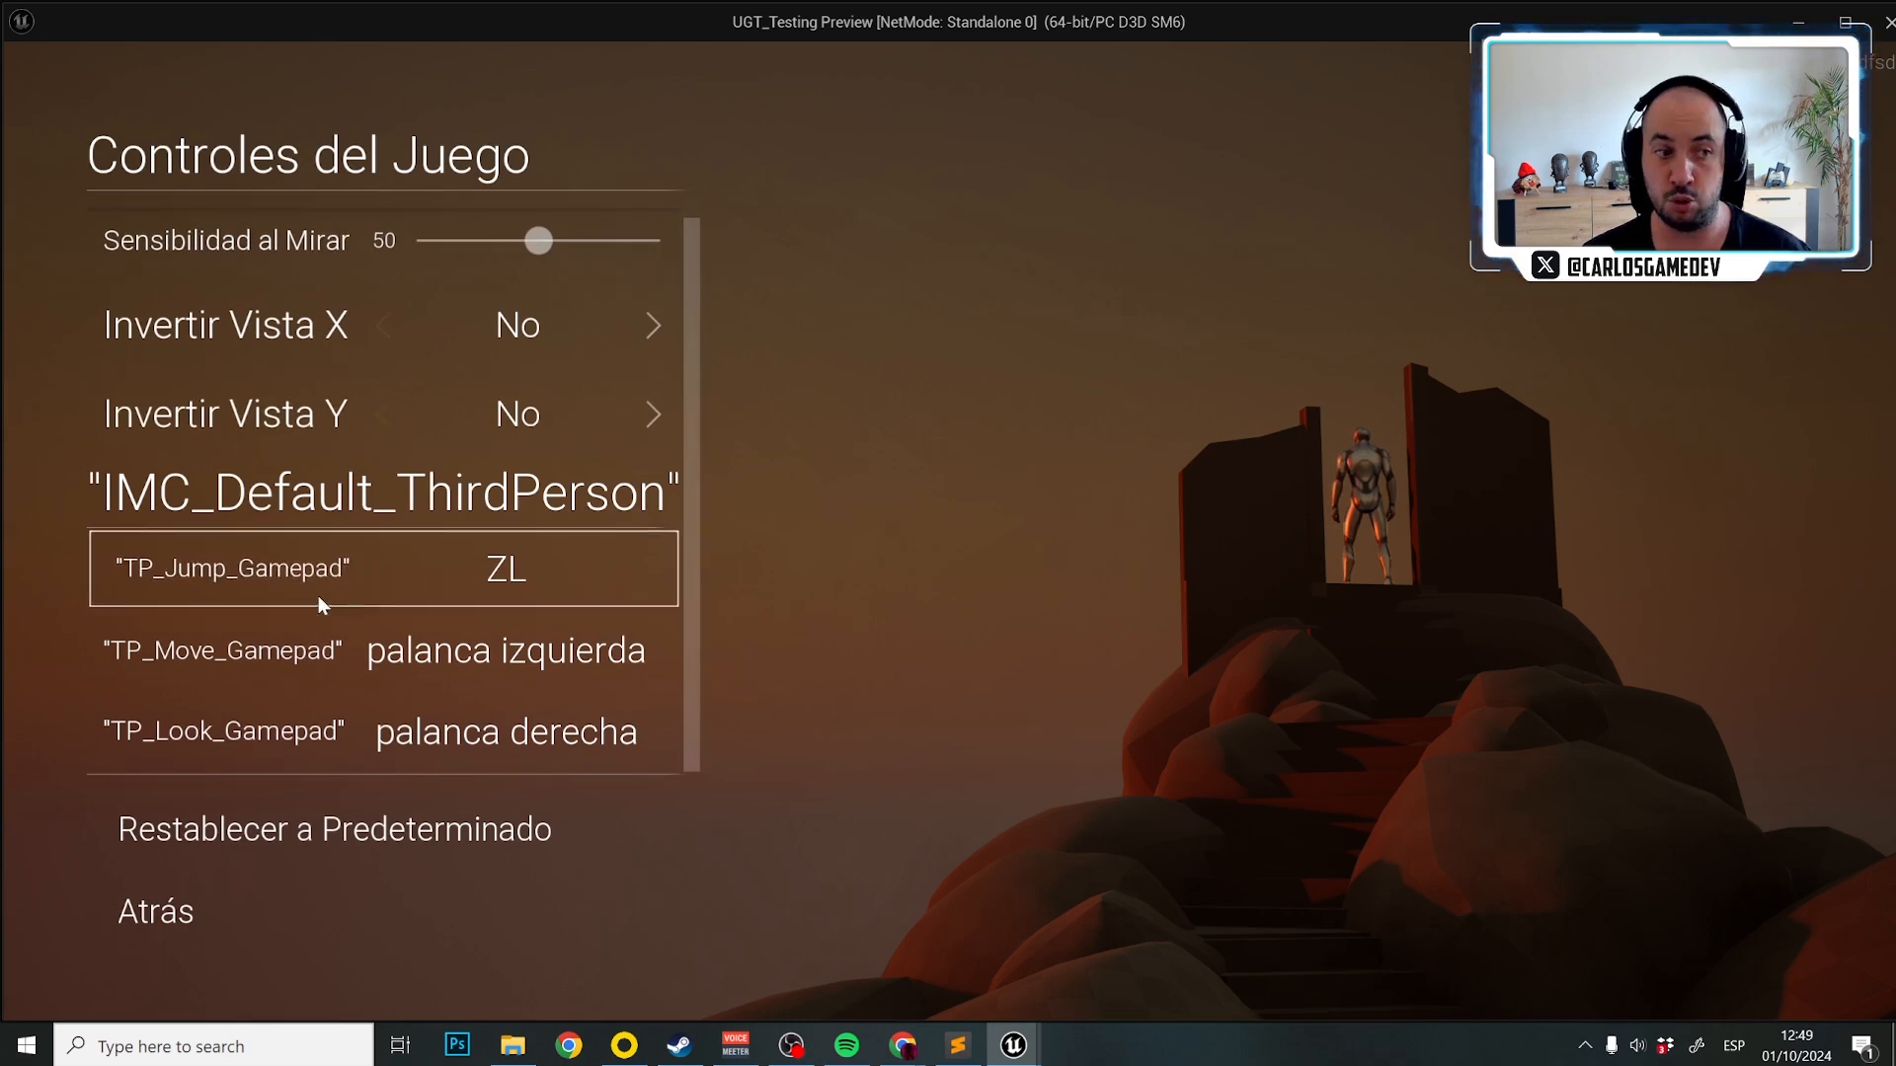
pyautogui.press('Escape')
pyautogui.press('Escape')
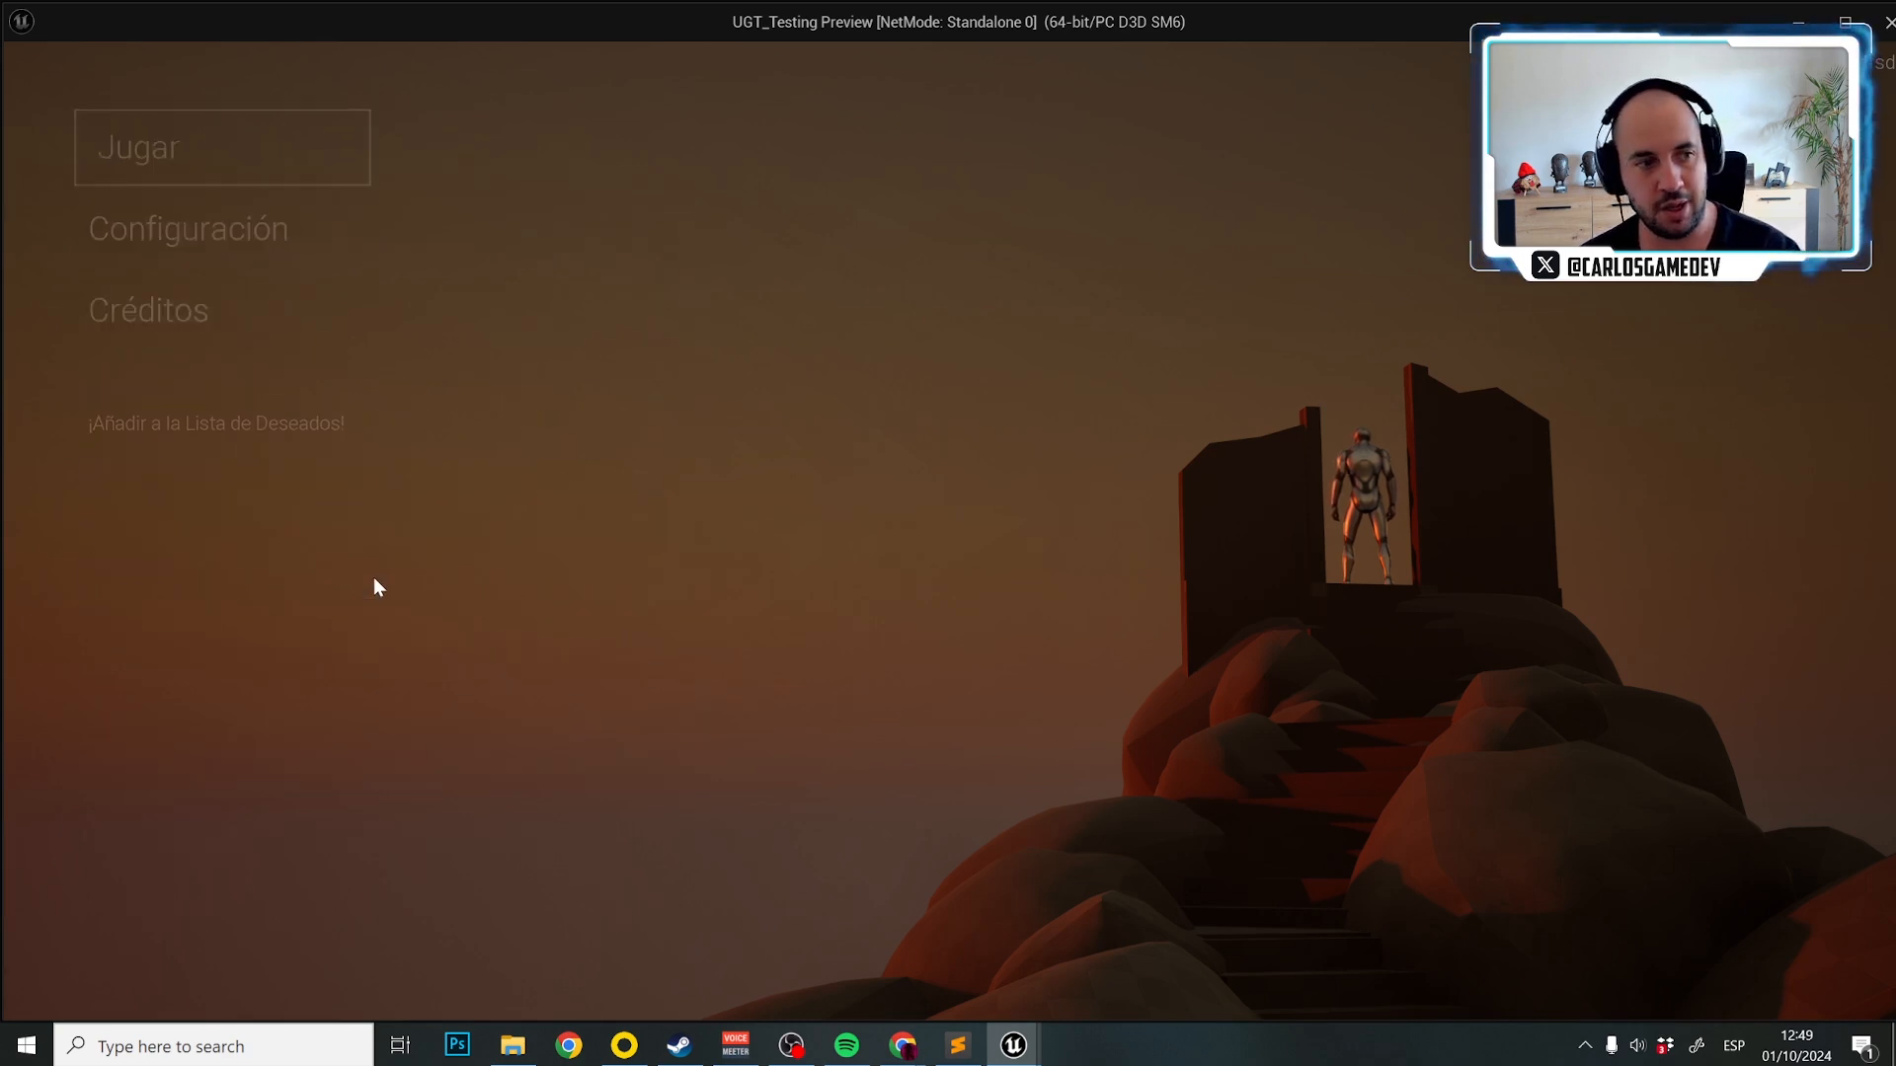
pyautogui.press('Escape')
# Disable Development Build in DefaultGameDataAsset and replay the game to check the Controles del Juego labels, ending the session after the check.
pyautogui.doubleClick(650, 261)
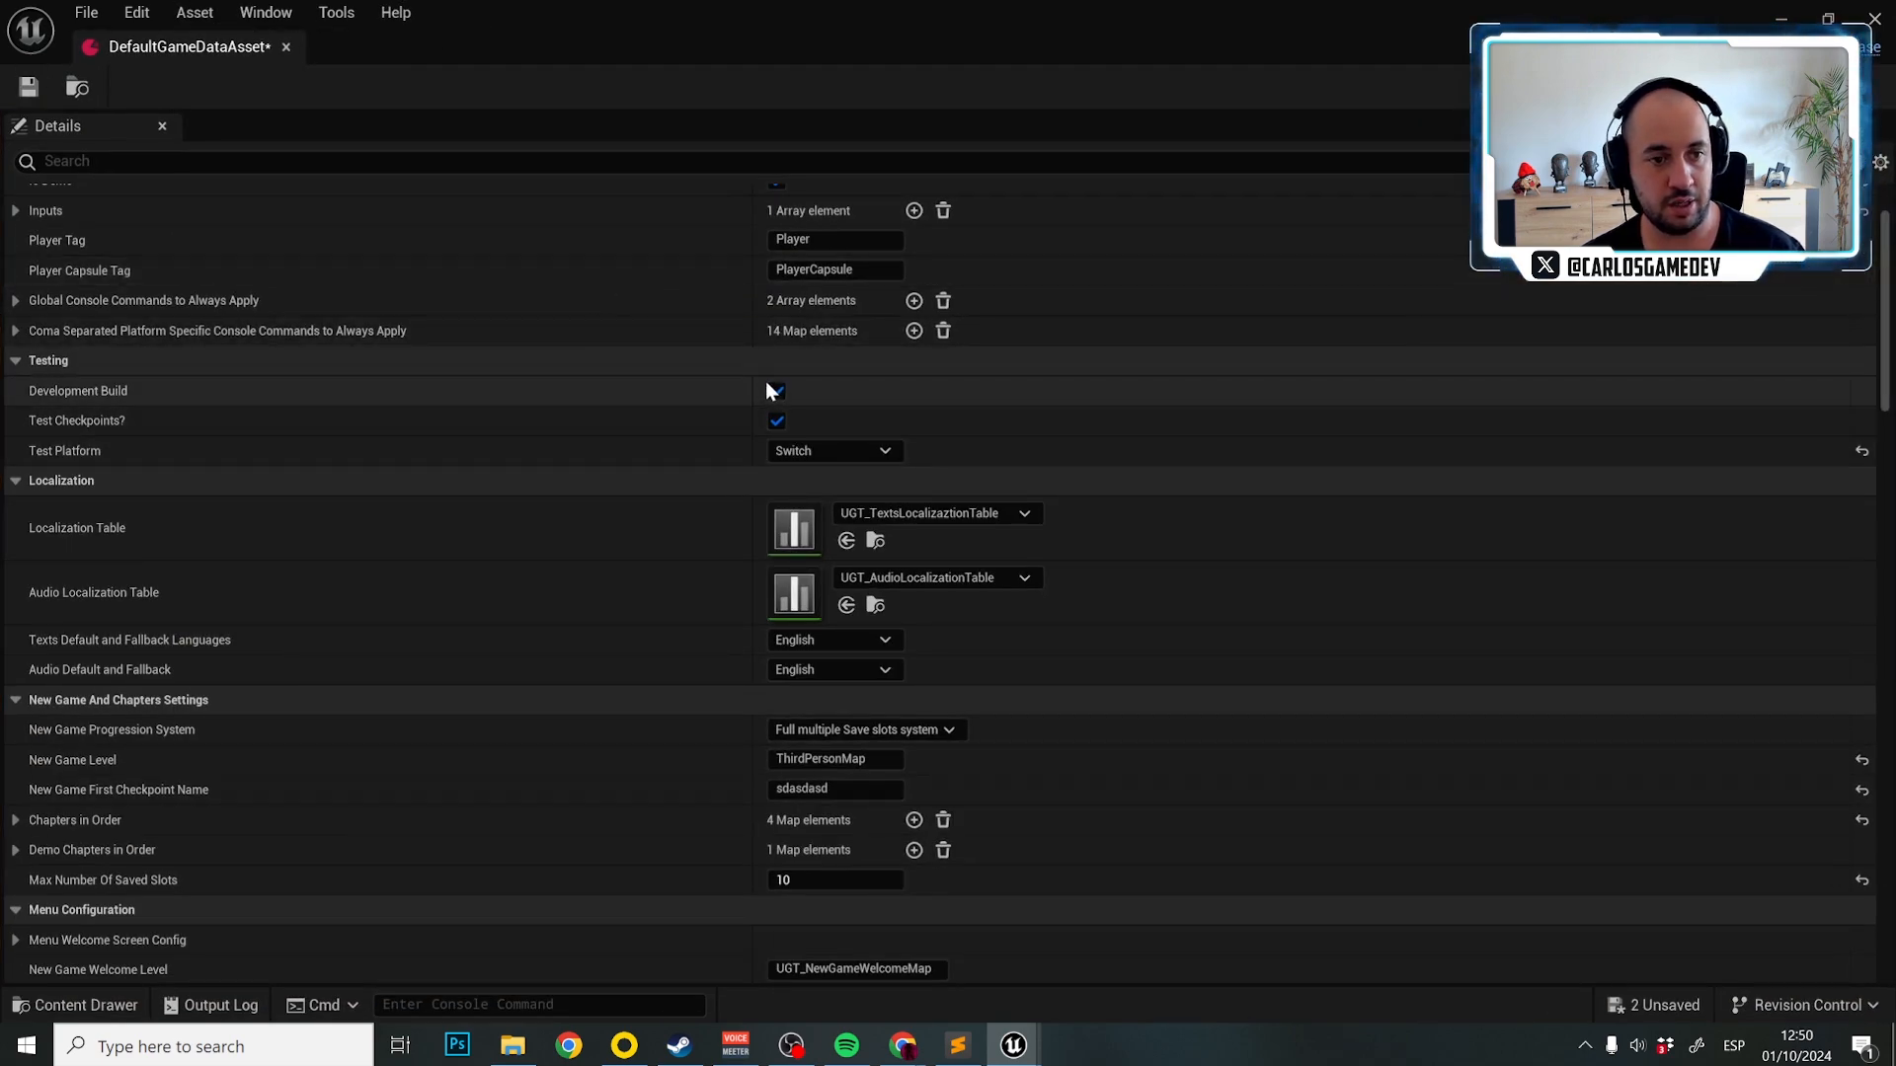
pyautogui.click(776, 393)
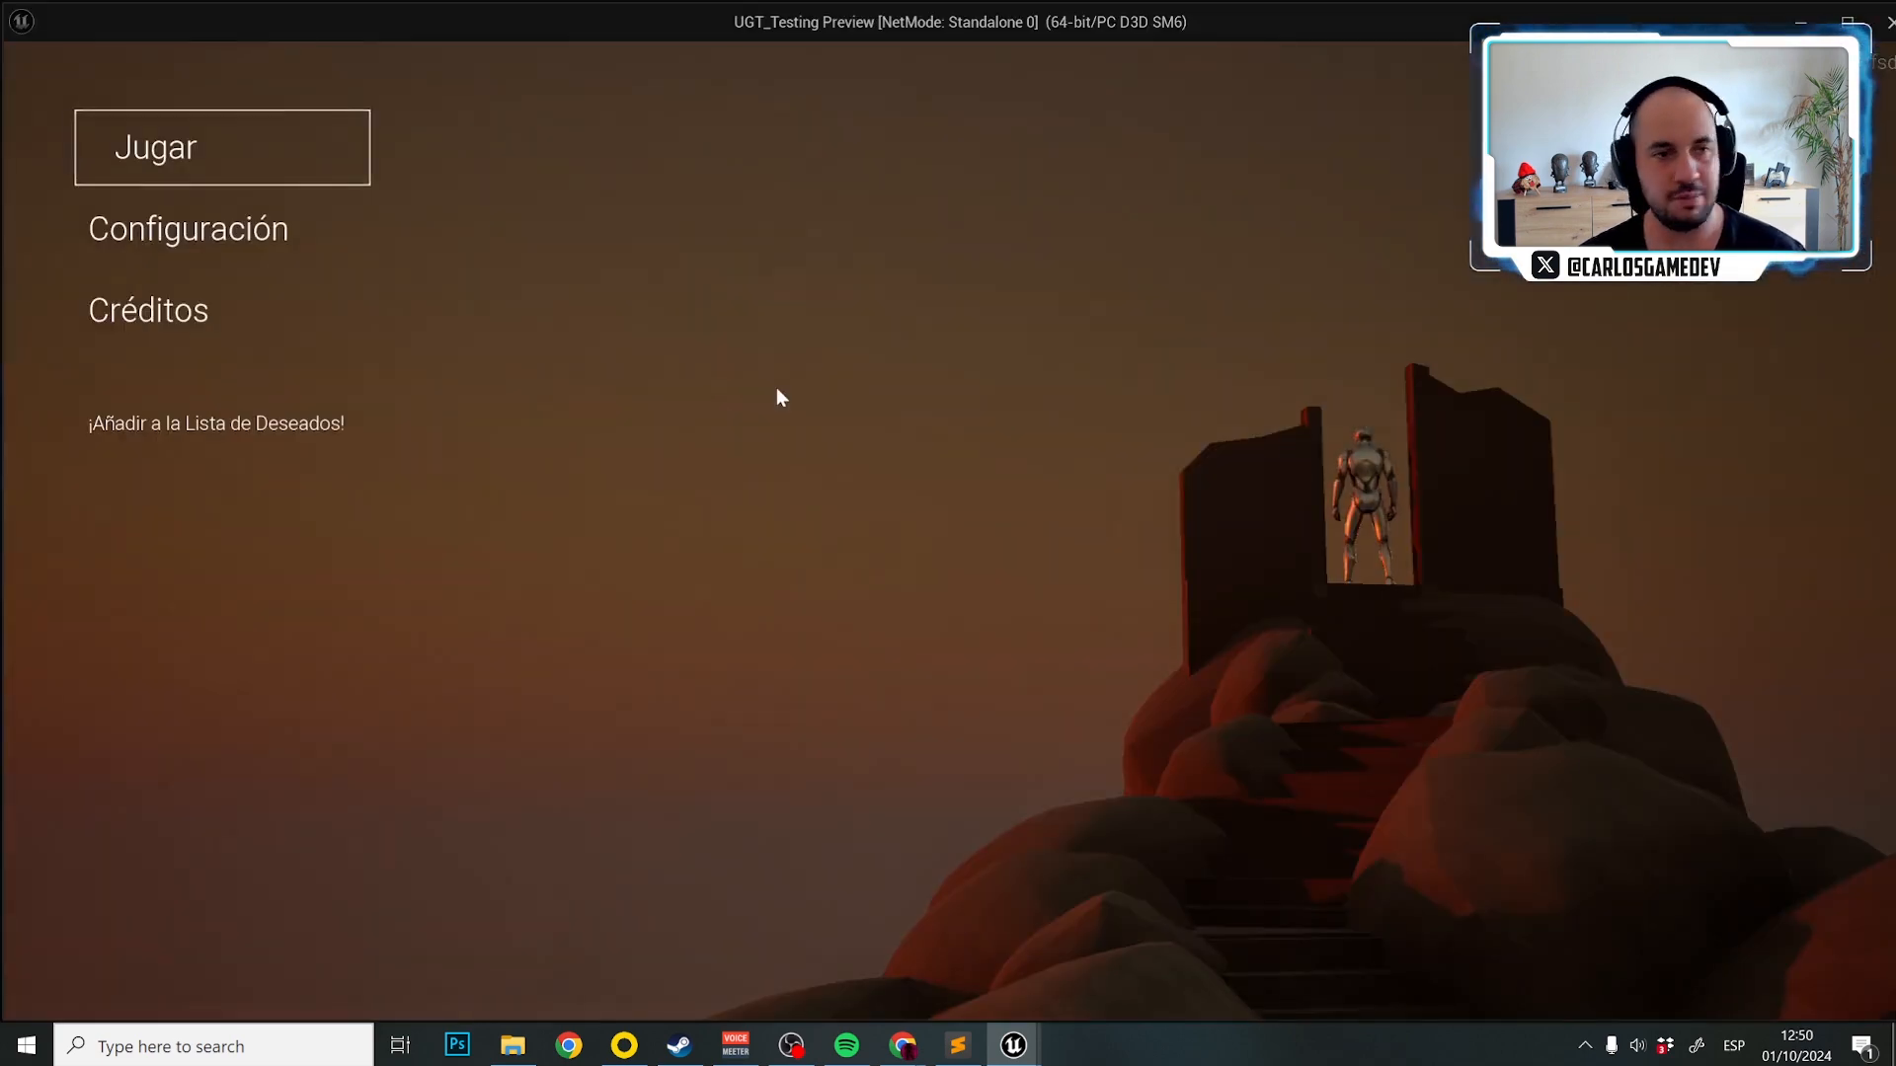
pyautogui.click(209, 242)
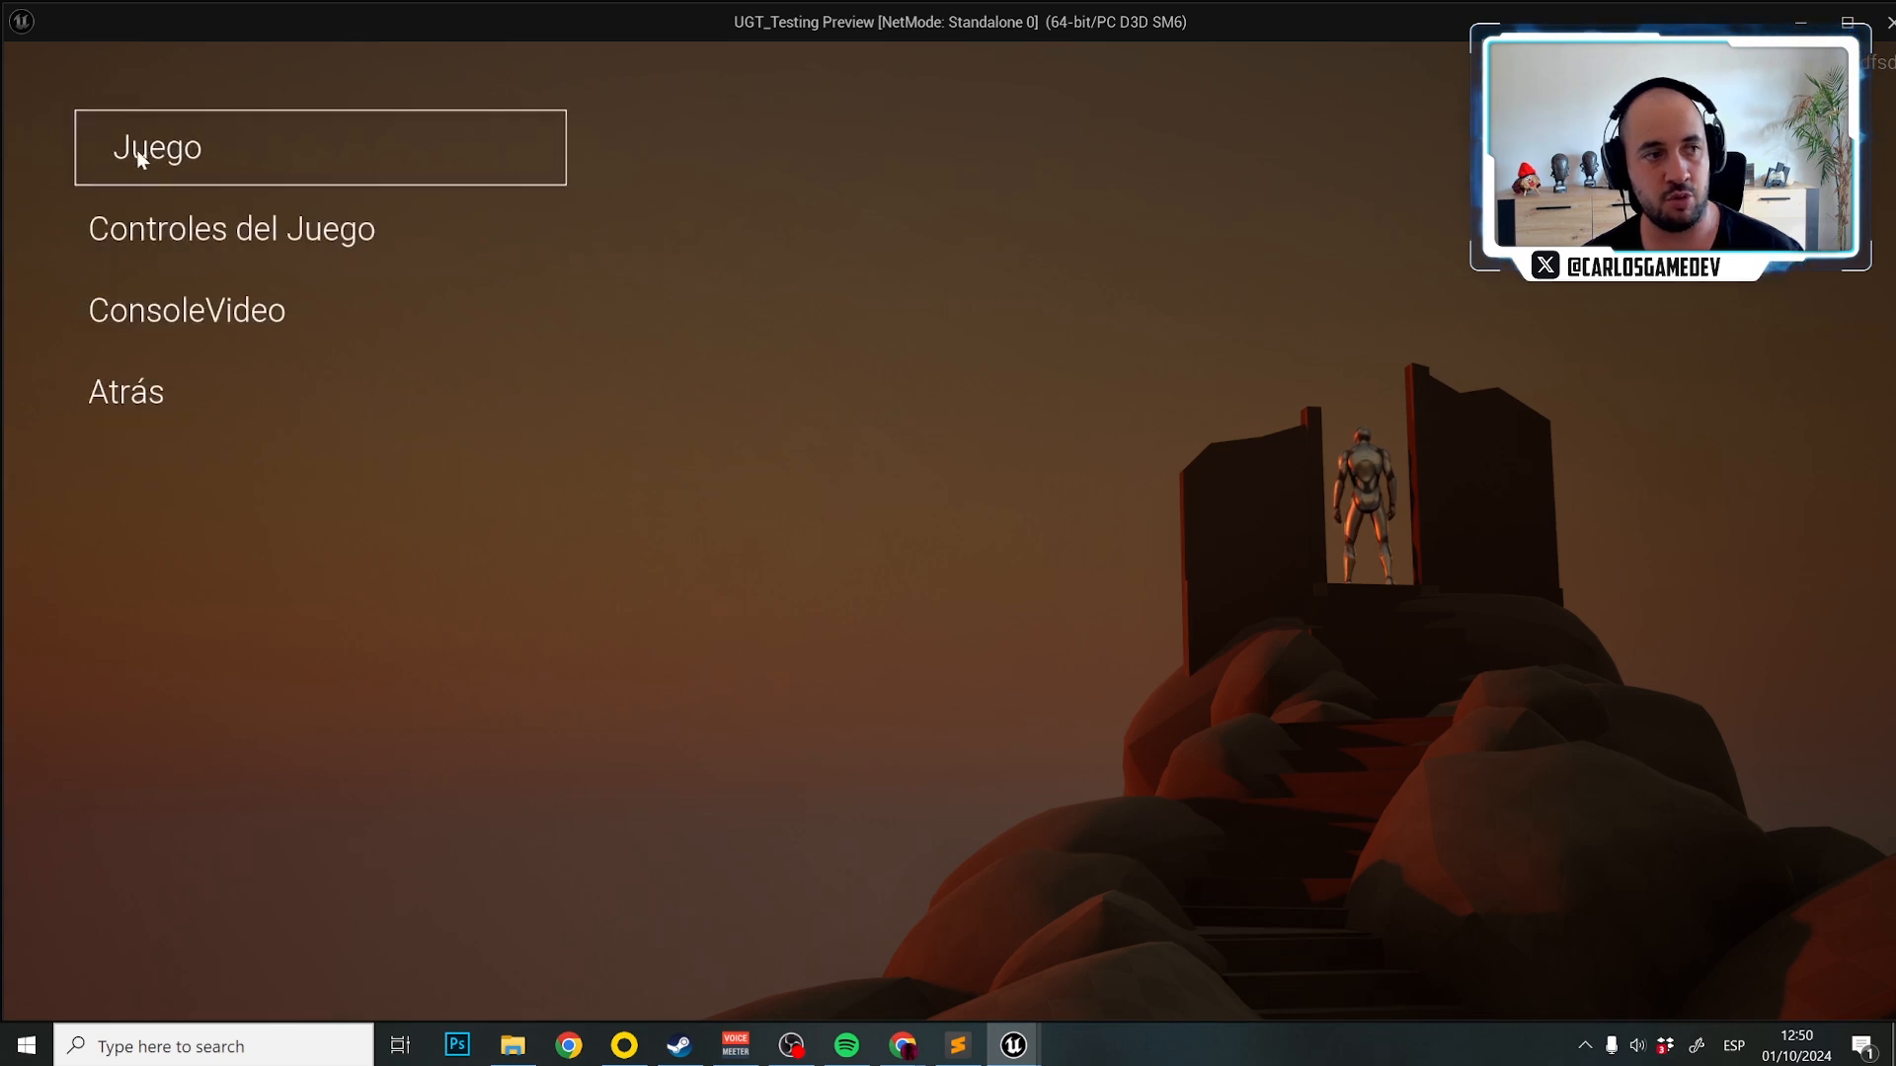
pyautogui.click(176, 227)
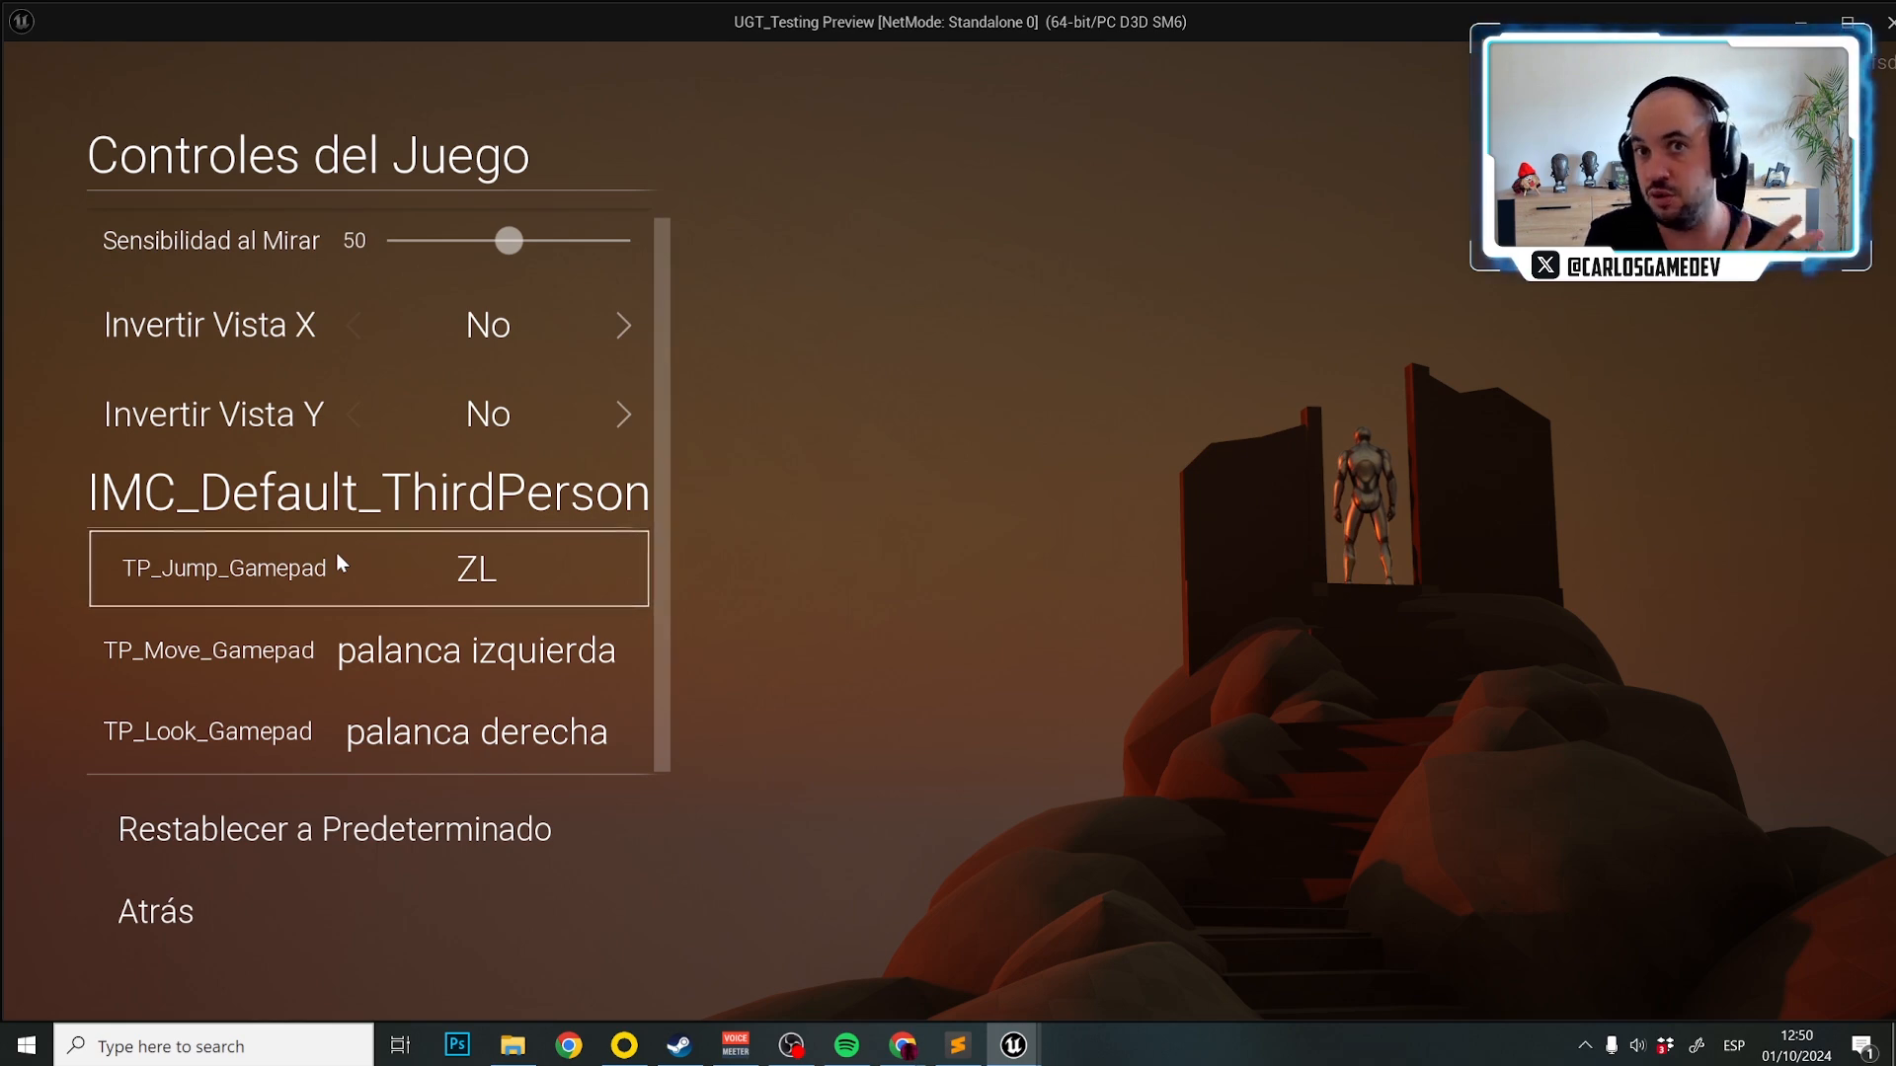
pyautogui.press('Escape')
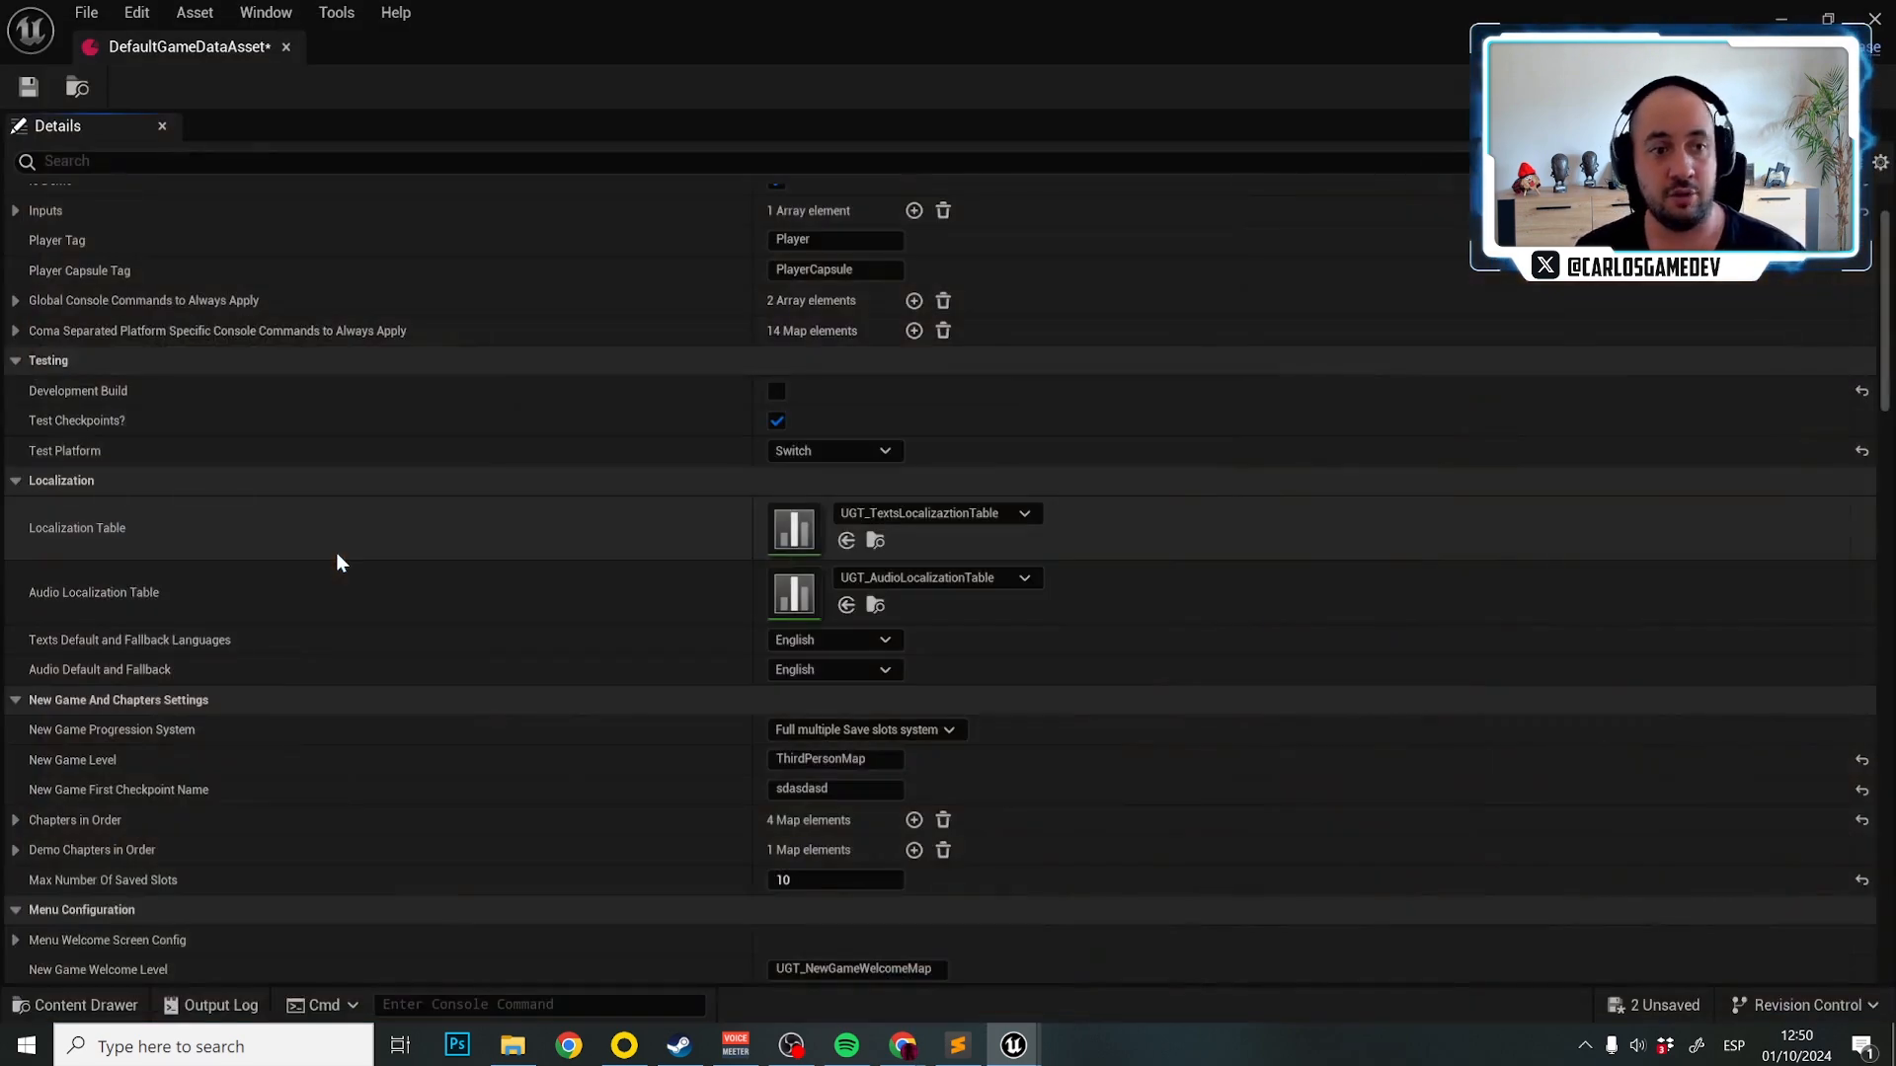